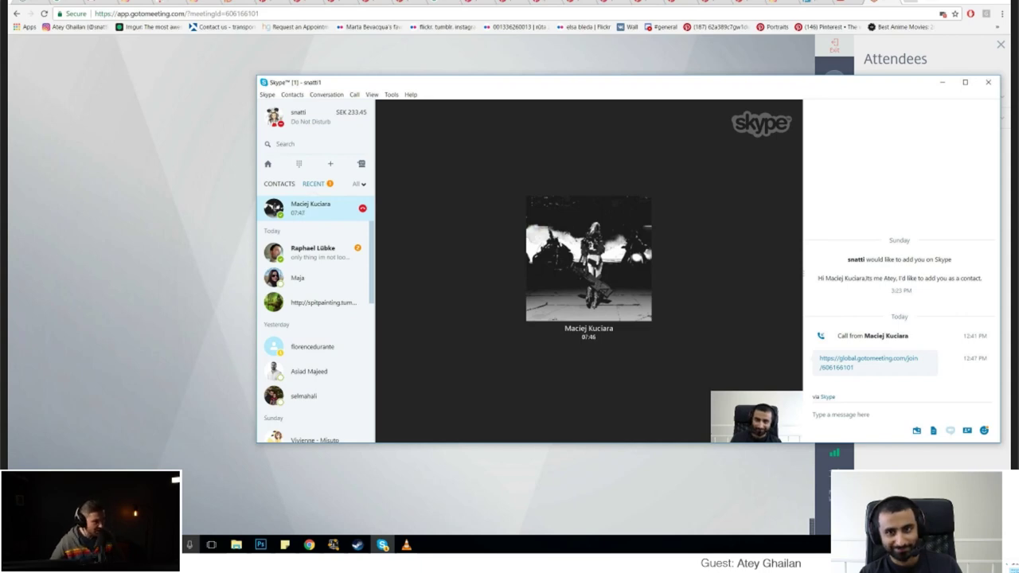
click(852, 2)
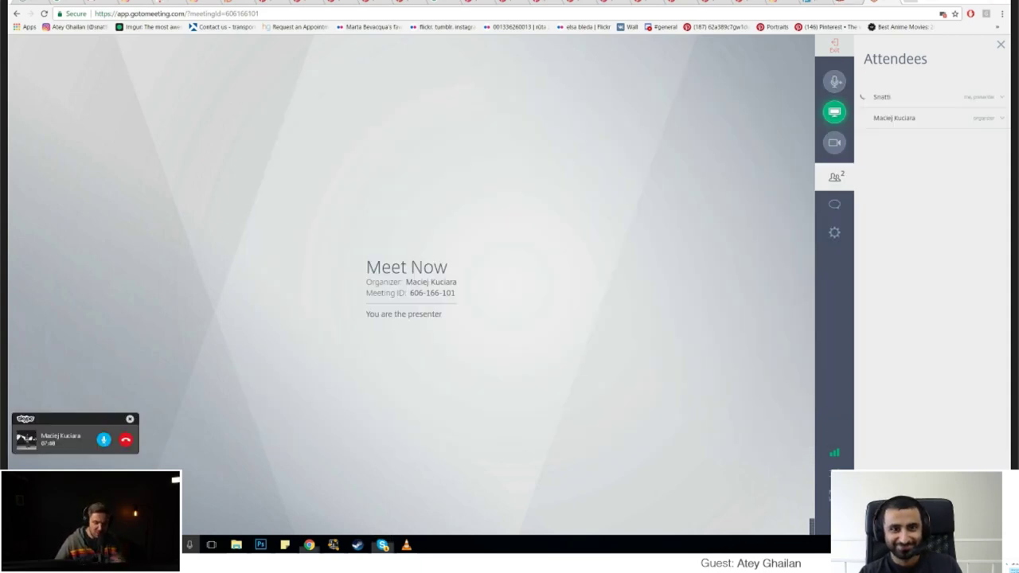
click(852, 2)
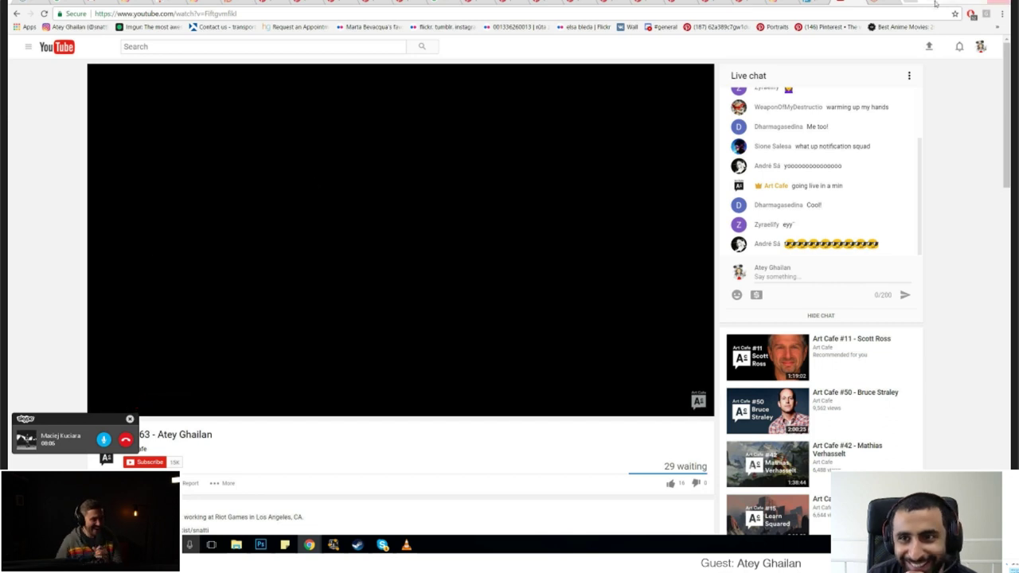
click(309, 545)
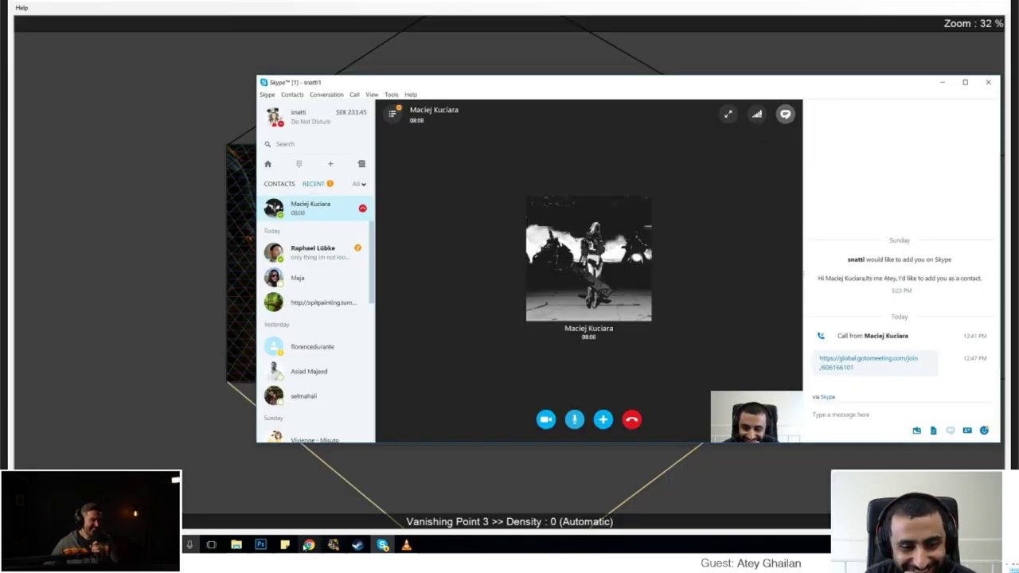
click(309, 545)
click(257, 498)
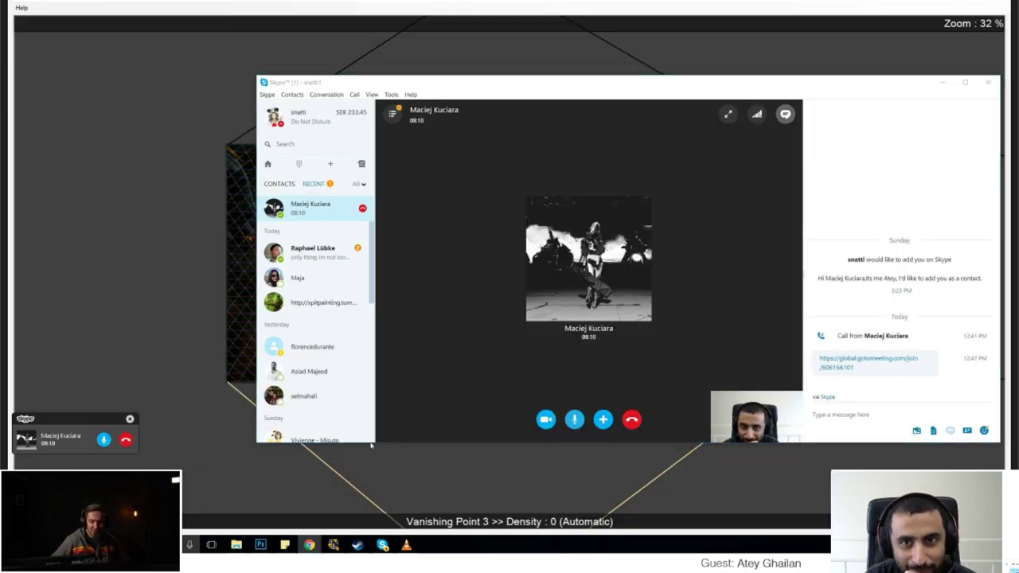
click(874, 3)
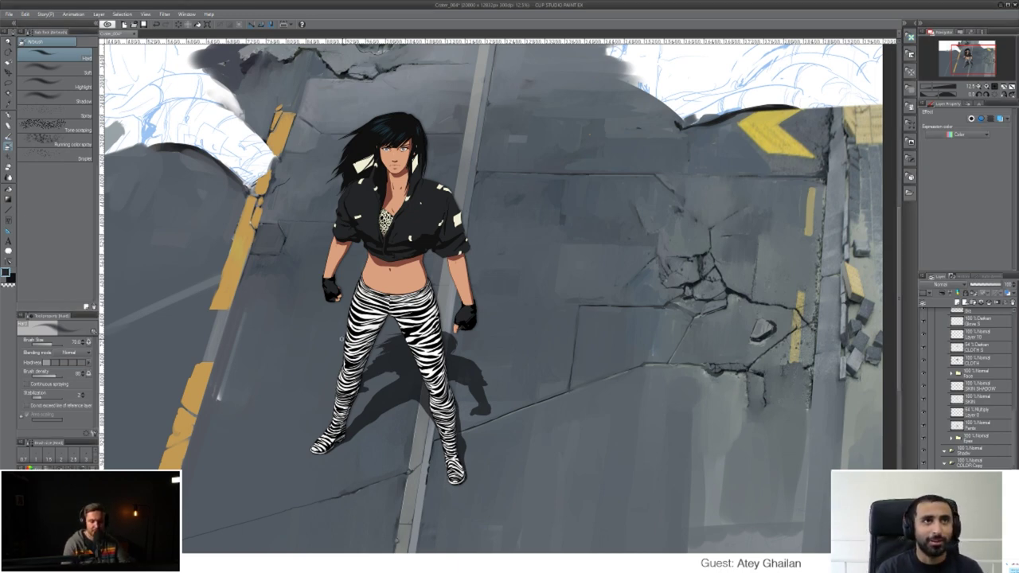
- Paint over the cracked slabs beside the character with the Opaque watercolor brush to refine the cracks and slab surfaces
scroll(348, 471, up, 4)
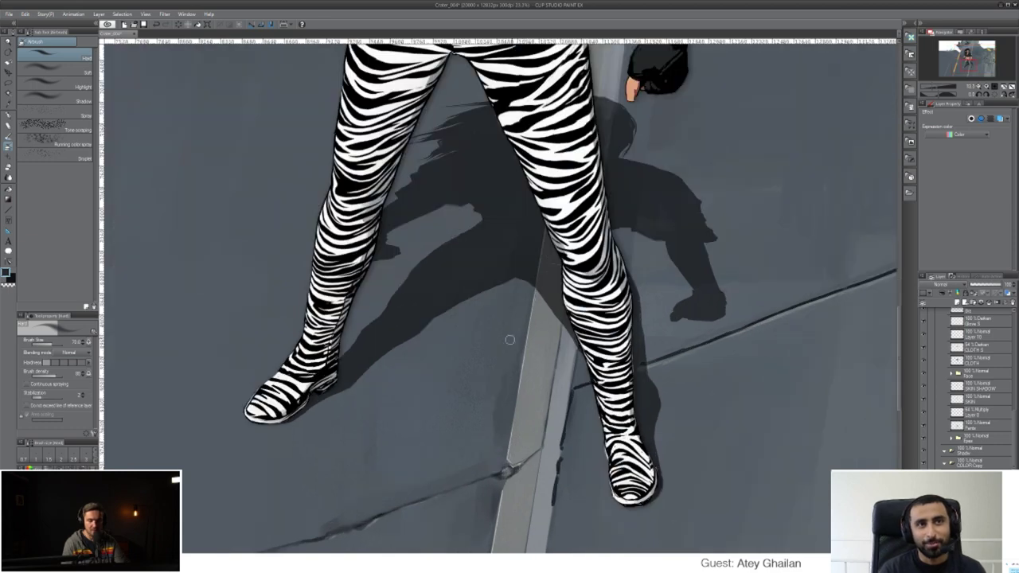
mouse_move(742, 320)
mouse_down()
mouse_move(465, 377)
mouse_move(475, 409)
mouse_up()
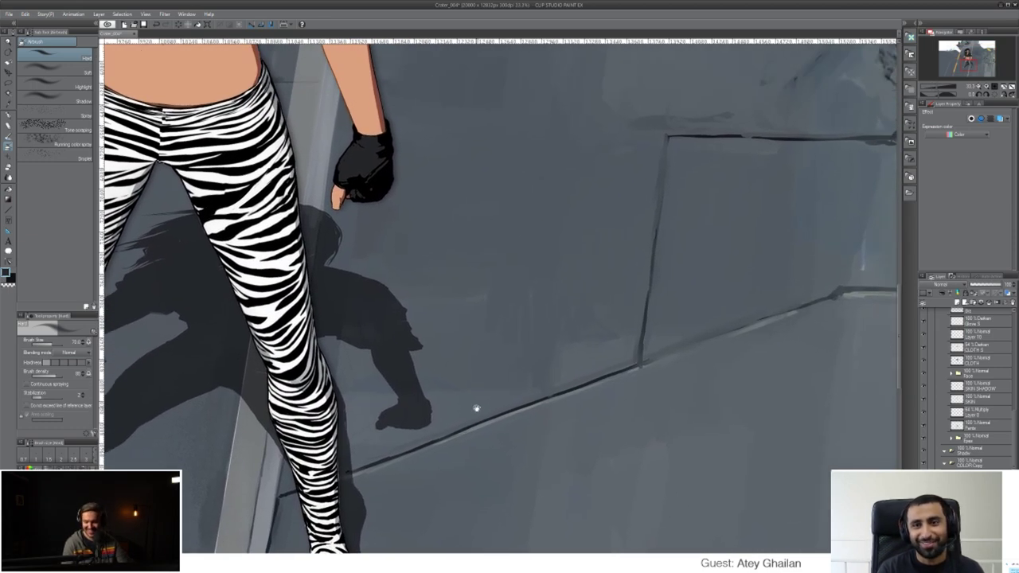
drag(557, 315, 498, 360)
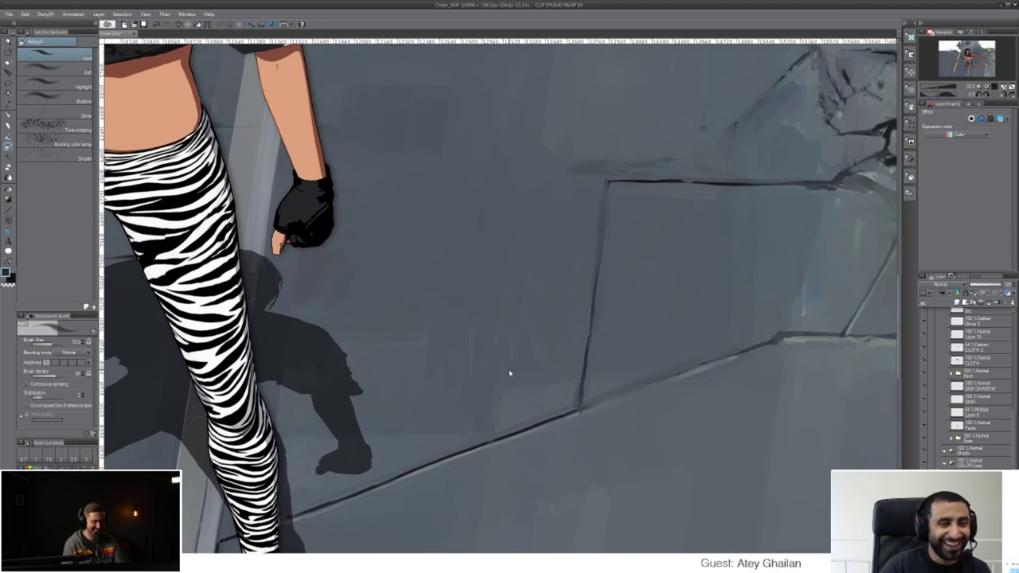
scroll(569, 335, up, 1)
scroll(643, 294, down, 3)
drag(640, 342, 405, 433)
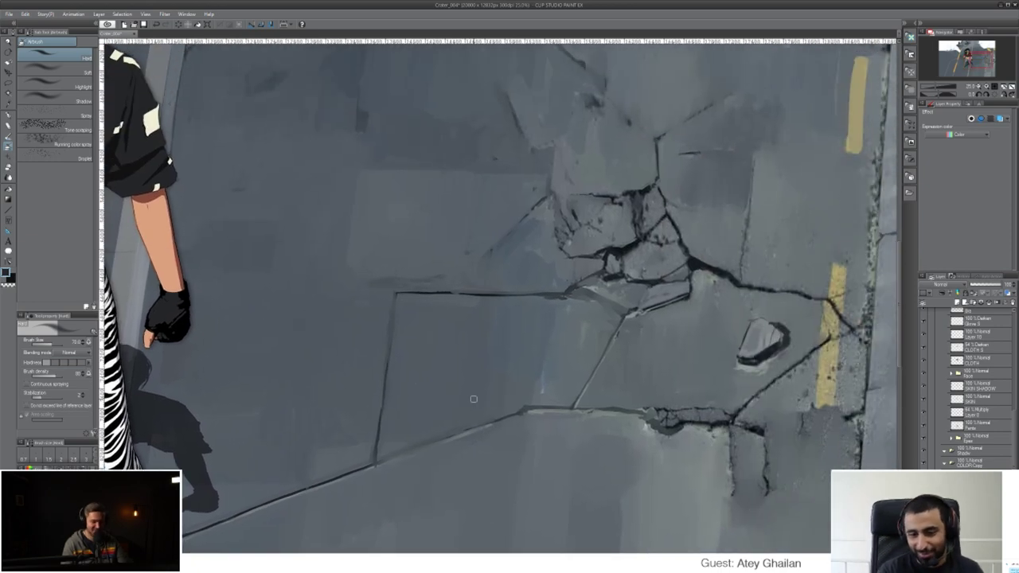
key(b)
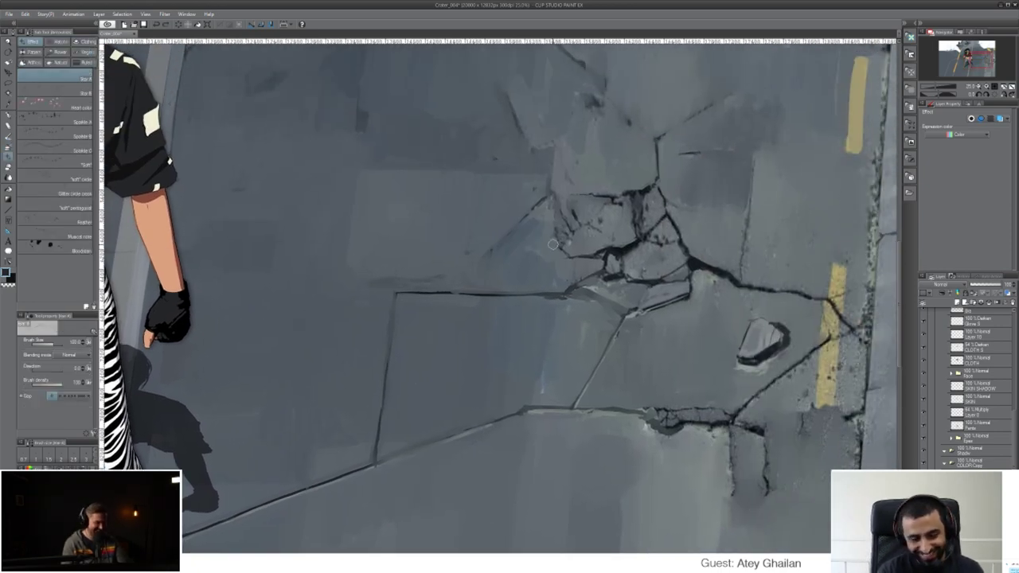
key(b)
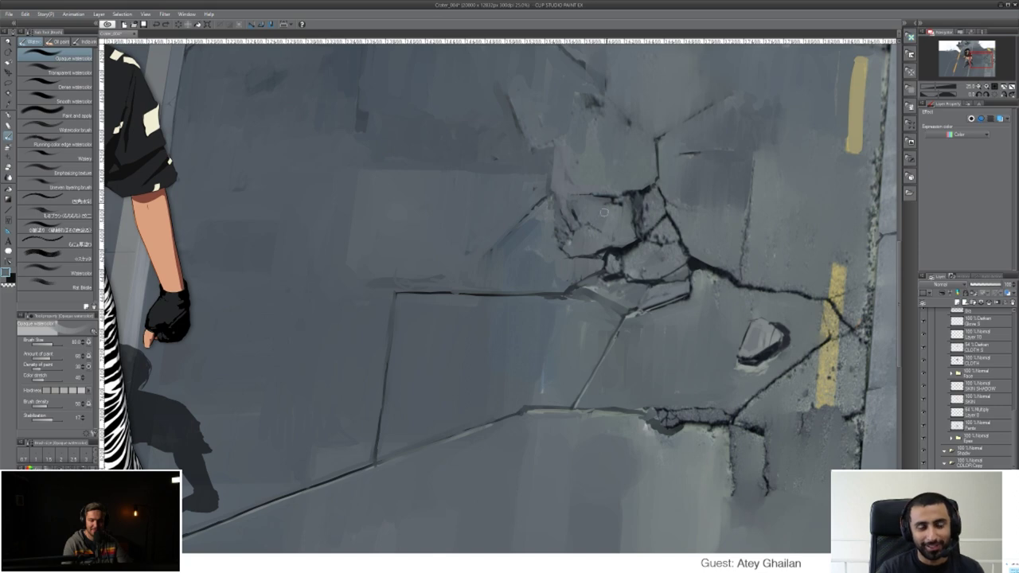
drag(51, 422, 46, 421)
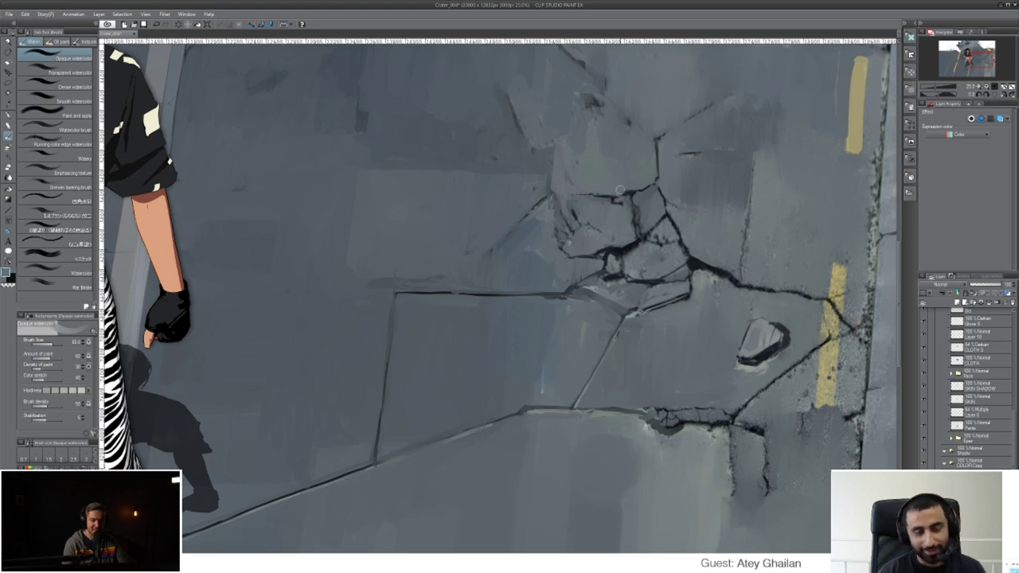
drag(628, 195, 616, 239)
mouse_move(580, 143)
mouse_down()
mouse_move(582, 135)
mouse_move(588, 148)
mouse_up()
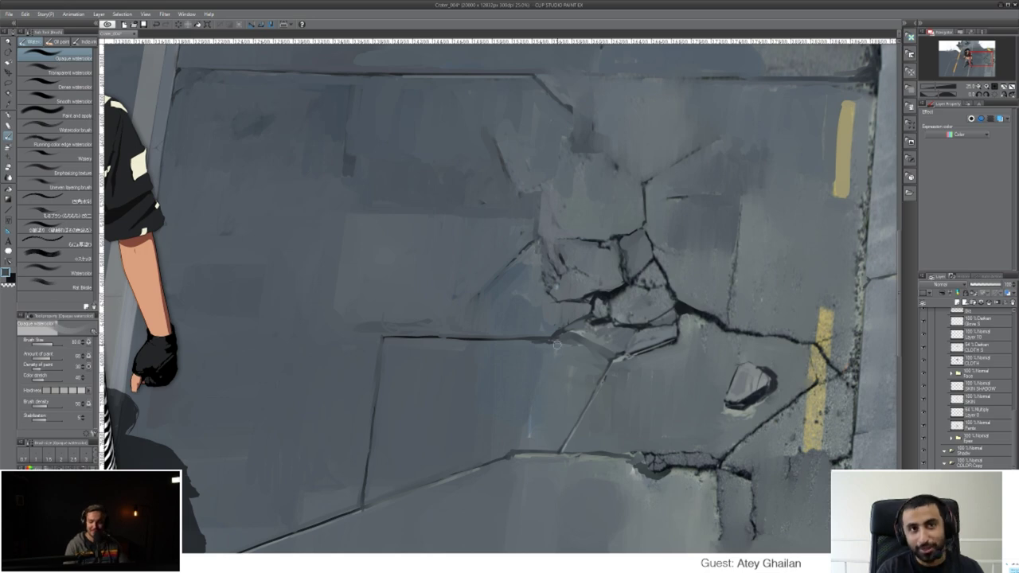
- Sample the road-marking yellow and repaint the upper end of the lower yellow dash beside the cracked slabs
scroll(665, 329, down, 2)
drag(665, 334, 523, 319)
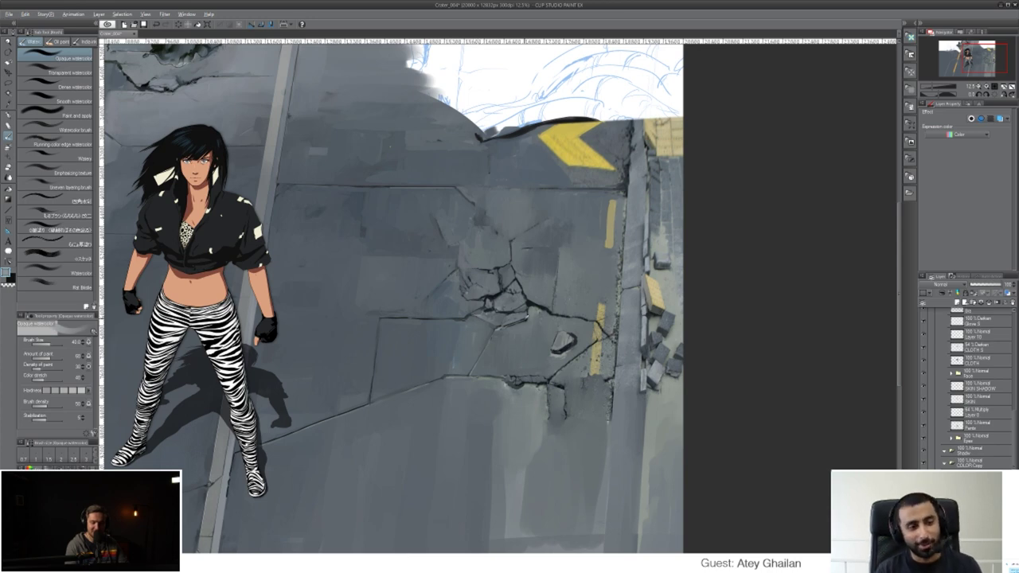
key(x)
alt+click(524, 306)
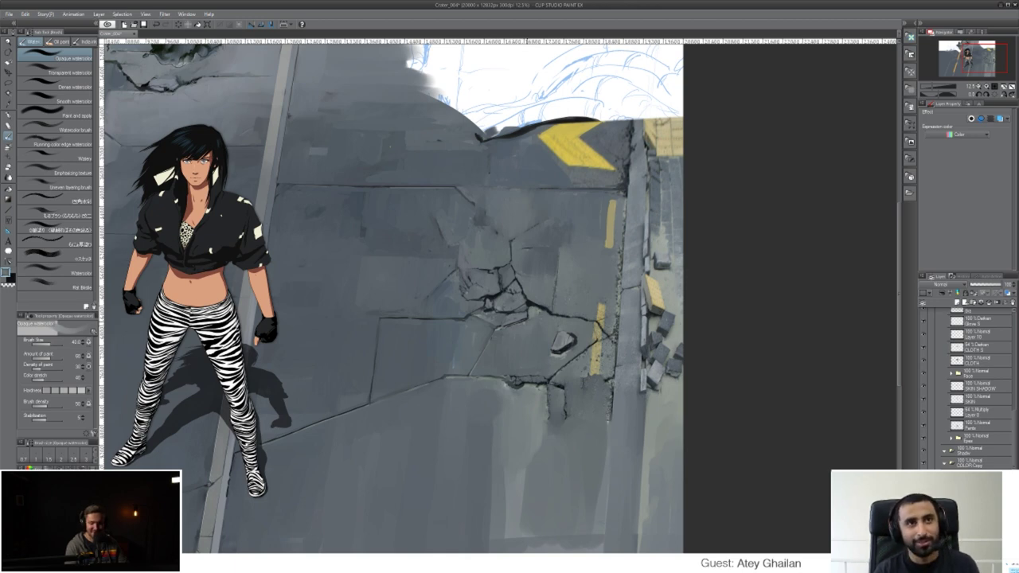
alt+click(539, 306)
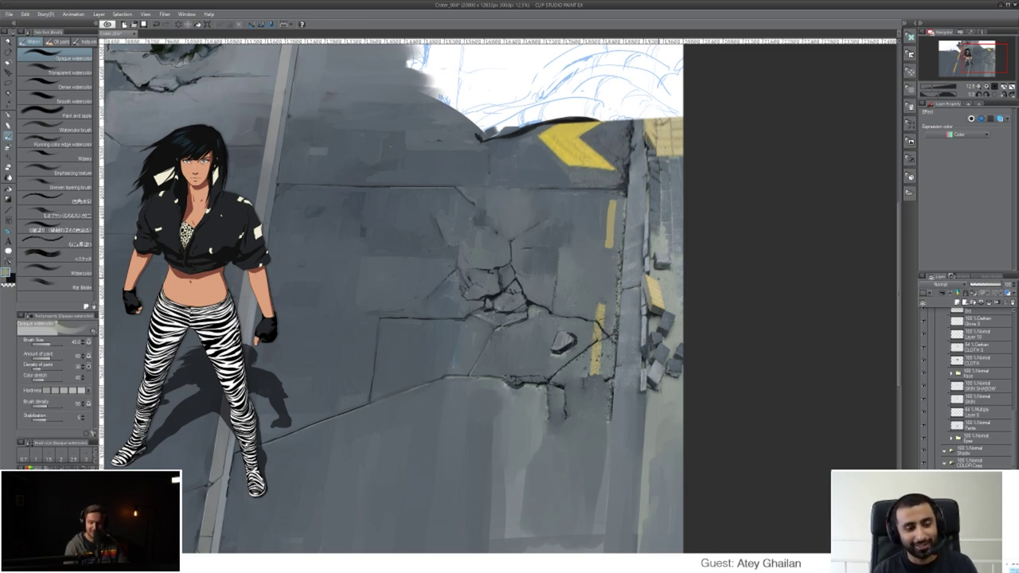
alt+click(598, 312)
drag(597, 304, 595, 318)
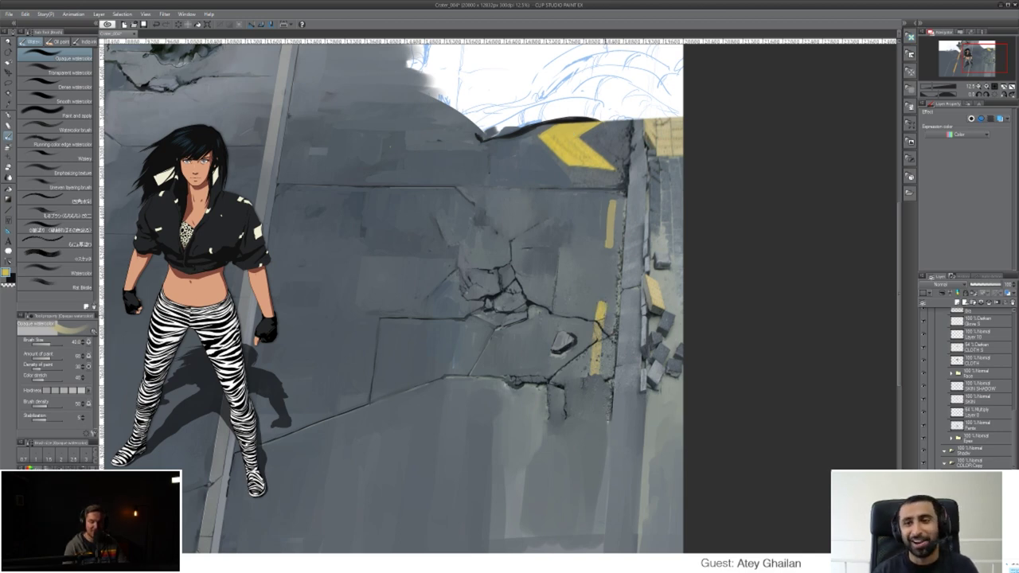
- Refine the repainted yellow dash, alternating between its yellow and the grey of the road
key(x)
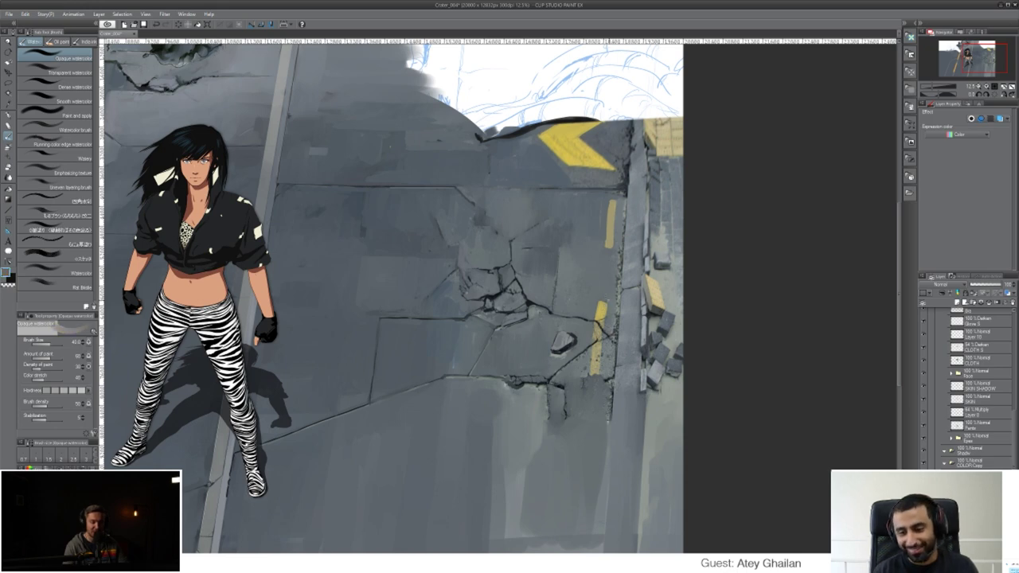
key(x)
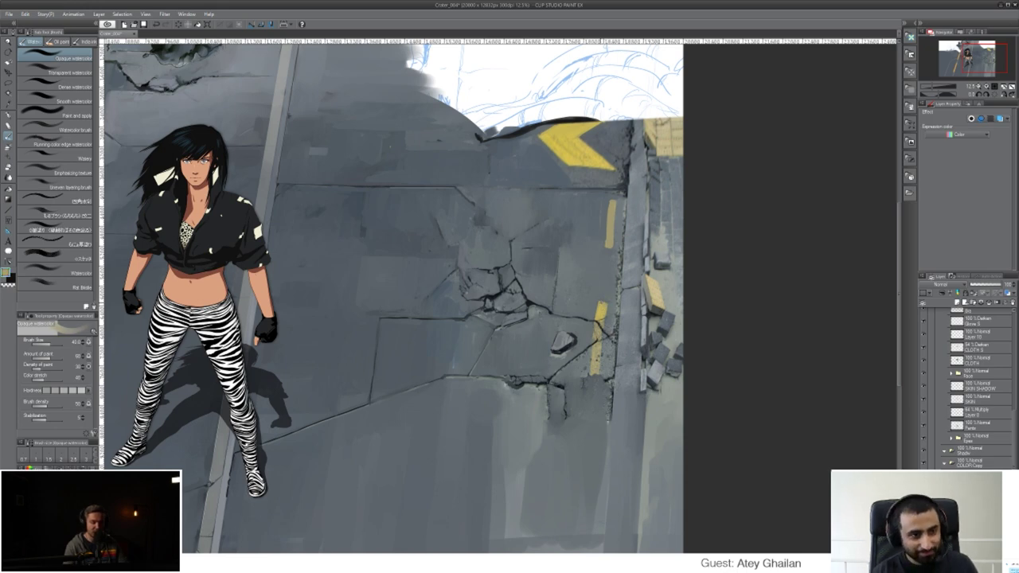
key(x)
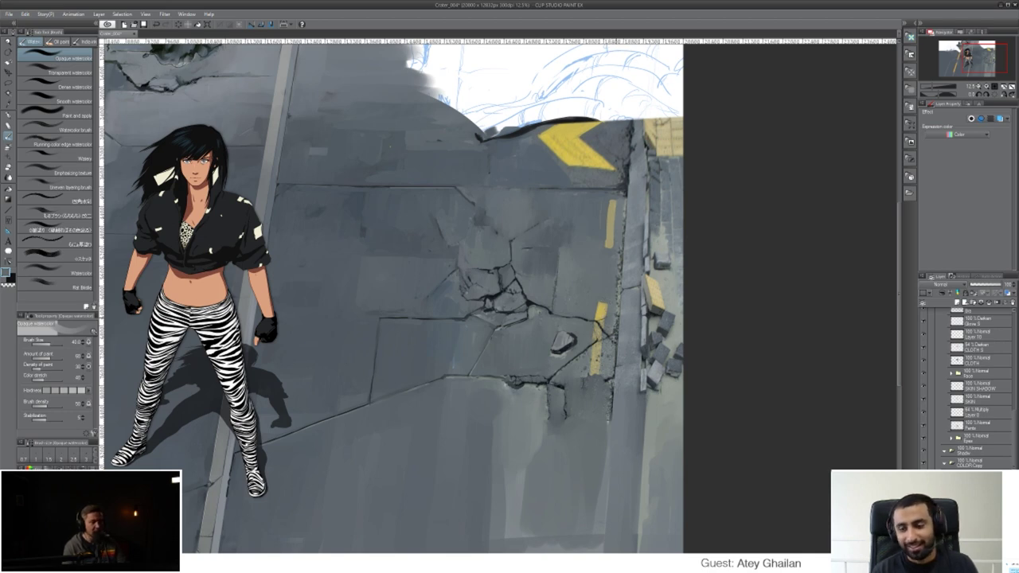
key(x)
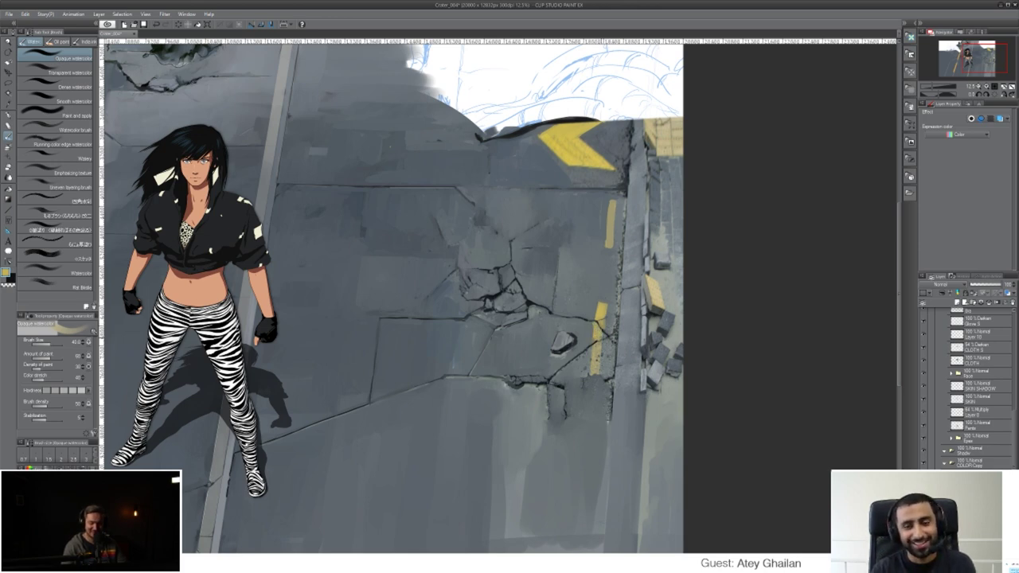
key(x)
key(x)
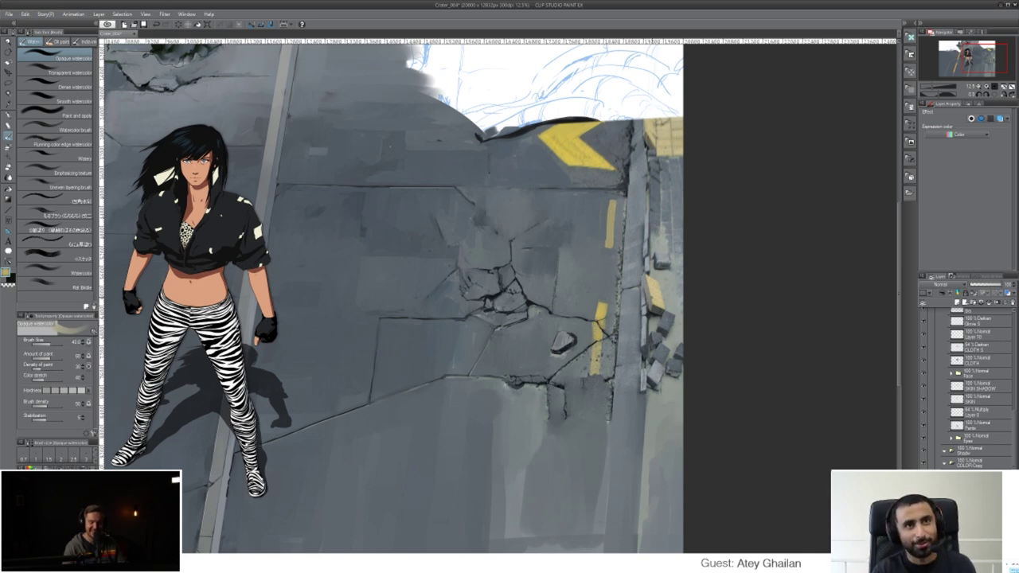
- Examine the road around the character, from the cracked slabs to the crater and the unpainted area above the yellow arrow
drag(358, 307, 261, 205)
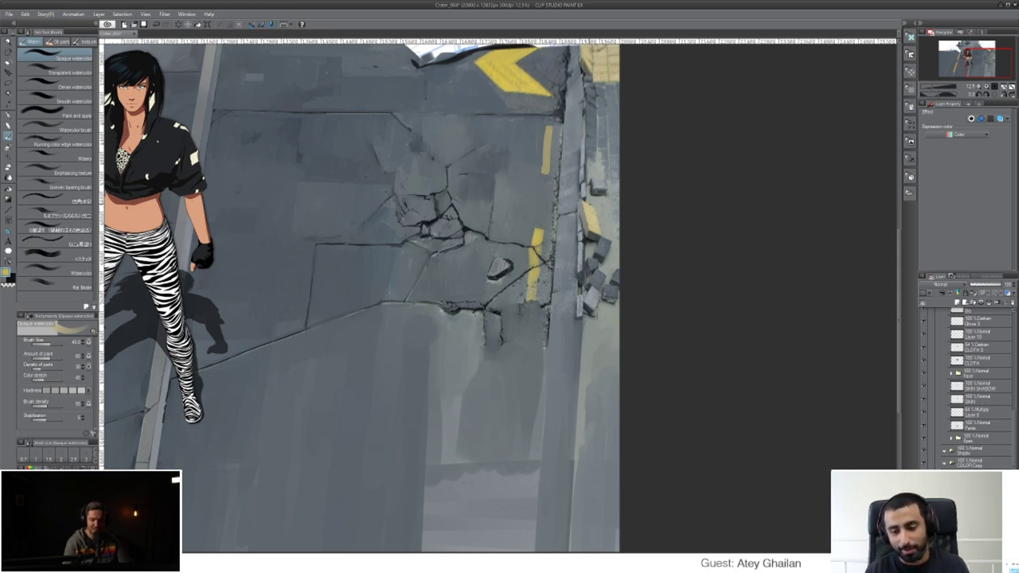
drag(578, 143, 722, 195)
key(r)
mouse_move(329, 234)
mouse_down()
mouse_move(576, 223)
mouse_move(610, 200)
mouse_move(580, 312)
mouse_move(514, 391)
mouse_move(549, 382)
mouse_up()
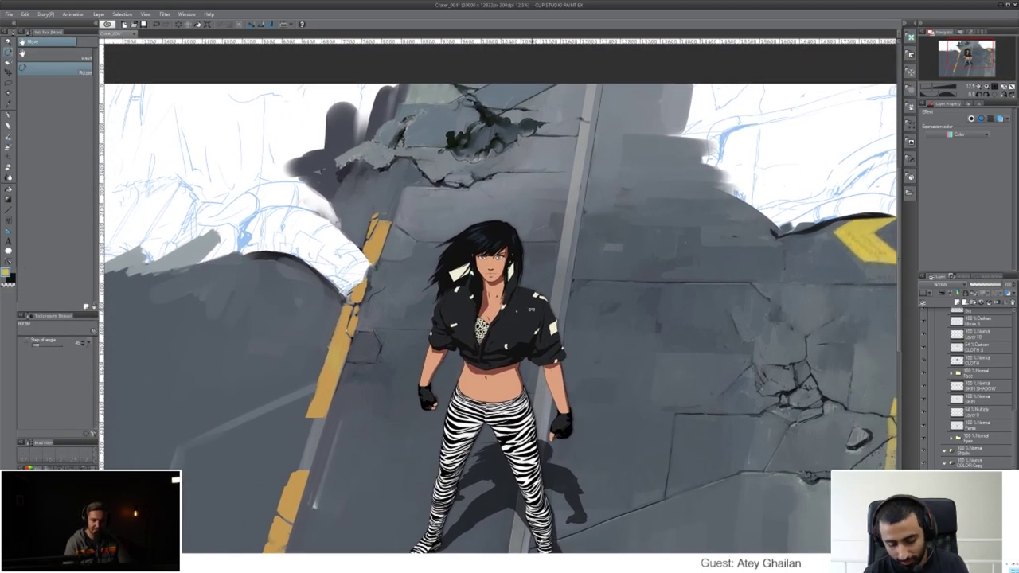
key(b)
alt+click(402, 131)
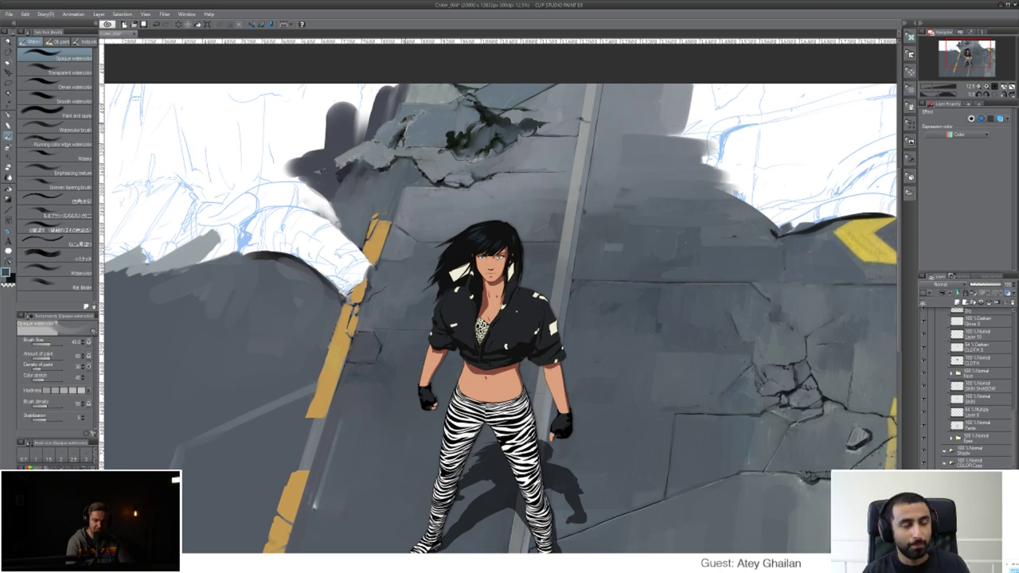
drag(612, 308, 484, 248)
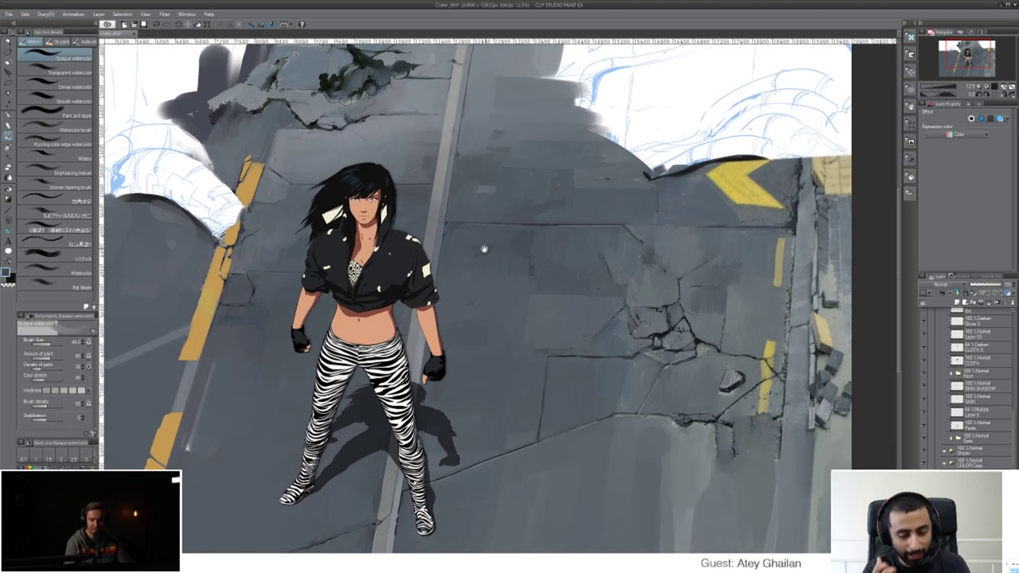
drag(581, 278, 536, 334)
drag(580, 231, 536, 331)
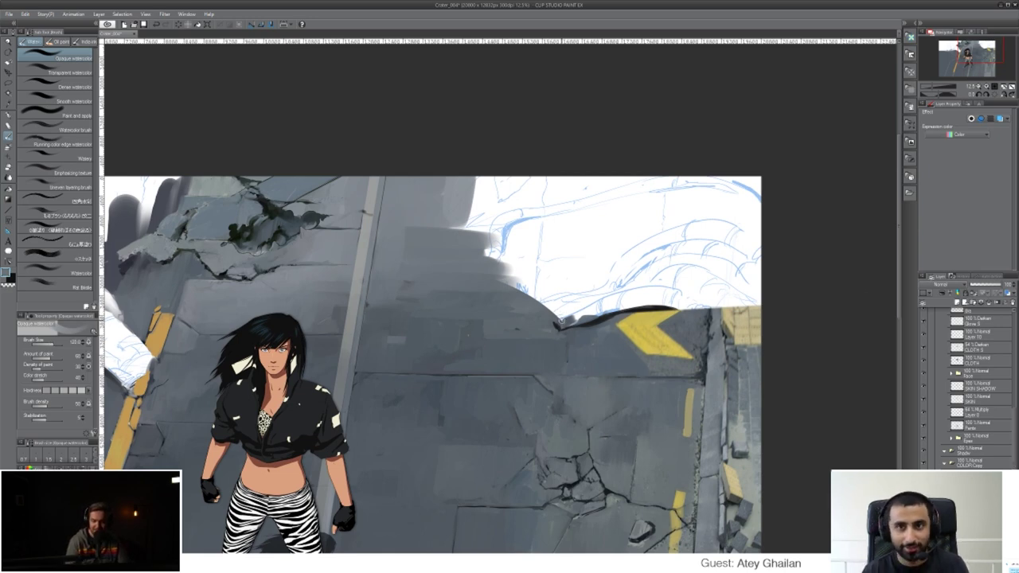
- Extend the curb, yellow block and yellow arrow upward over the unpainted sketch, using a larger brush and colors sampled from the artwork
drag(564, 321, 607, 307)
mouse_move(582, 314)
mouse_down()
mouse_move(686, 285)
mouse_move(638, 321)
mouse_move(674, 293)
mouse_move(648, 311)
mouse_move(687, 301)
mouse_move(681, 317)
mouse_move(700, 313)
mouse_move(701, 337)
mouse_move(717, 296)
mouse_move(740, 305)
mouse_move(762, 297)
mouse_move(738, 280)
mouse_move(728, 304)
mouse_move(753, 301)
mouse_move(608, 284)
mouse_move(465, 237)
mouse_move(445, 172)
mouse_move(444, 216)
mouse_move(453, 94)
mouse_move(441, 215)
mouse_move(452, 107)
mouse_up()
alt+click(640, 320)
key(])
alt+click(691, 314)
alt+click(734, 306)
alt+click(459, 217)
mouse_move(458, 207)
mouse_down()
mouse_move(459, 178)
mouse_move(473, 188)
mouse_move(465, 205)
mouse_move(493, 180)
mouse_move(461, 169)
mouse_move(462, 103)
mouse_move(457, 162)
mouse_move(472, 94)
mouse_move(475, 161)
mouse_move(487, 106)
mouse_move(469, 160)
mouse_move(467, 91)
mouse_move(451, 185)
mouse_move(469, 169)
mouse_move(490, 170)
mouse_move(493, 181)
mouse_move(451, 189)
mouse_up()
alt+click(448, 176)
drag(502, 248, 676, 295)
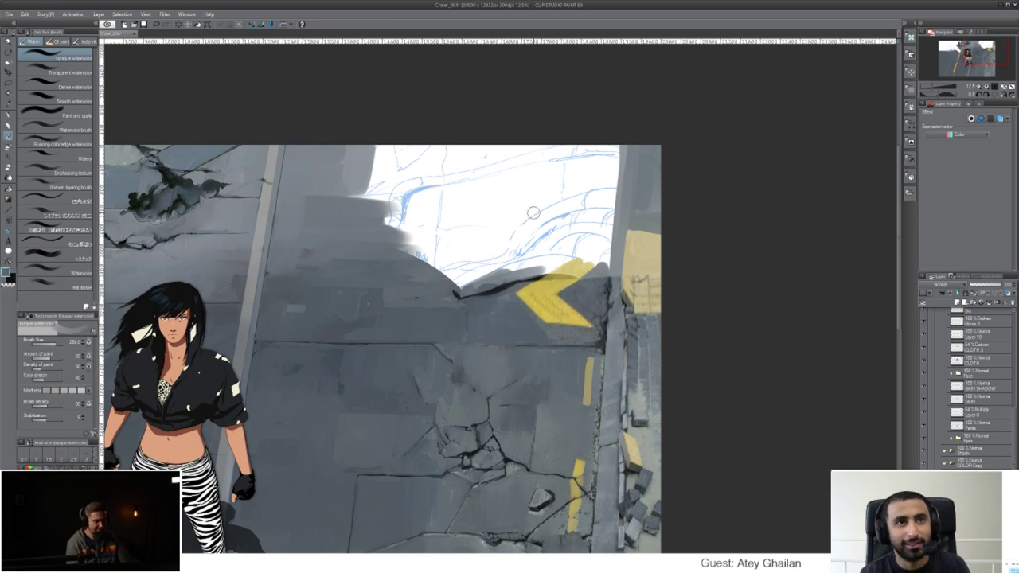
- Cover the remaining white sketch area above the yellow arrow with road grey, using a larger brush for the upper part
mouse_move(478, 260)
mouse_down()
mouse_move(474, 284)
mouse_move(485, 283)
mouse_move(462, 271)
mouse_move(500, 270)
mouse_move(407, 257)
mouse_move(501, 262)
mouse_move(421, 246)
mouse_move(478, 242)
mouse_move(430, 232)
mouse_move(559, 235)
mouse_move(513, 273)
mouse_move(584, 255)
mouse_move(570, 253)
mouse_move(564, 259)
mouse_move(604, 255)
mouse_move(607, 269)
mouse_move(578, 253)
mouse_move(608, 236)
mouse_move(392, 224)
mouse_move(601, 229)
mouse_move(377, 223)
mouse_move(501, 208)
mouse_up()
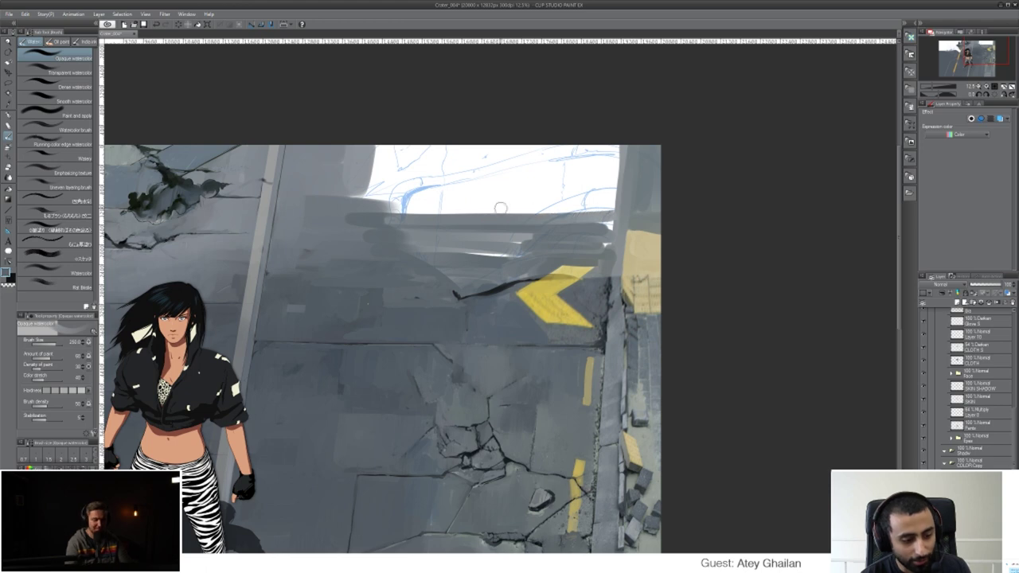
key(])
key(])
key(])
key(])
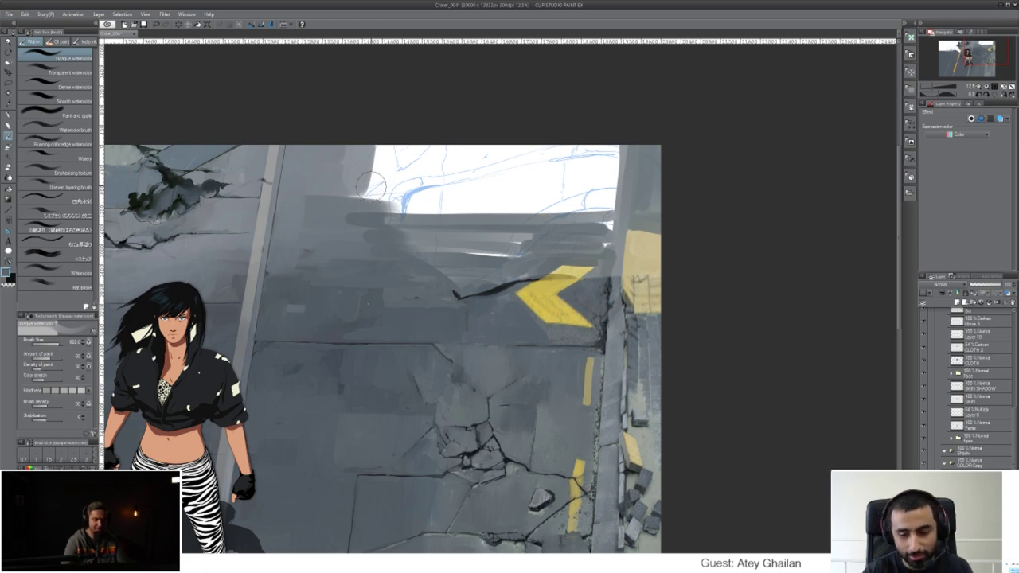
mouse_move(372, 186)
mouse_down()
mouse_move(394, 135)
mouse_move(393, 197)
mouse_move(409, 153)
mouse_move(430, 213)
mouse_move(450, 134)
mouse_move(452, 189)
mouse_move(470, 164)
mouse_move(474, 196)
mouse_move(488, 205)
mouse_move(510, 130)
mouse_move(511, 197)
mouse_move(541, 147)
mouse_move(539, 217)
mouse_move(562, 134)
mouse_move(562, 199)
mouse_move(578, 157)
mouse_move(596, 186)
mouse_move(603, 264)
mouse_move(614, 136)
mouse_move(609, 269)
mouse_move(621, 135)
mouse_move(563, 232)
mouse_move(520, 268)
mouse_move(474, 280)
mouse_move(405, 260)
mouse_move(496, 253)
mouse_move(386, 242)
mouse_move(514, 235)
mouse_move(373, 224)
mouse_move(432, 223)
mouse_move(397, 213)
mouse_move(532, 210)
mouse_move(376, 206)
mouse_move(520, 202)
mouse_move(574, 215)
mouse_move(572, 231)
mouse_move(420, 208)
mouse_up()
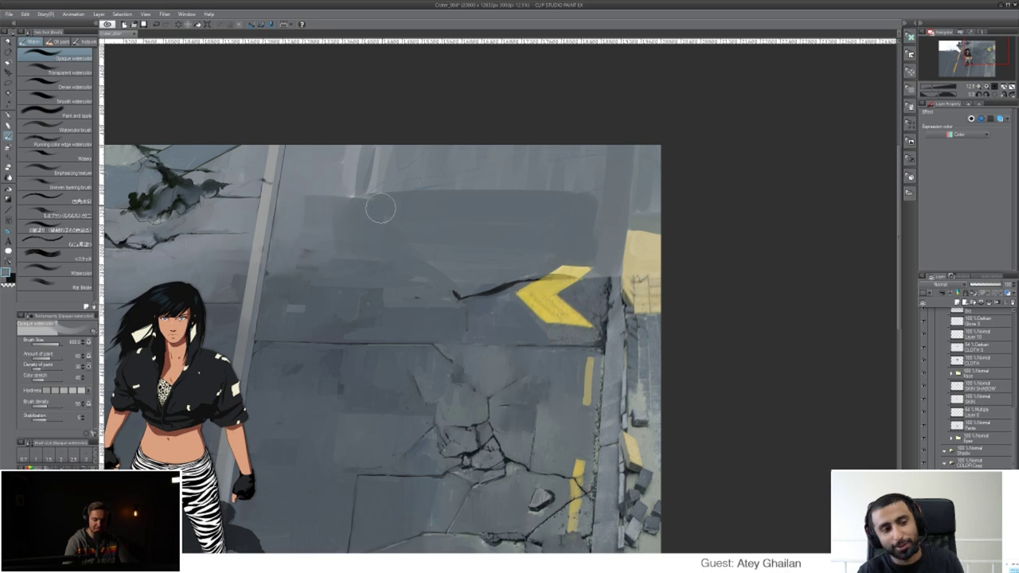
- Blend the new grey area into the existing road between the light lane line and the yellow arrow with broad strokes
mouse_move(365, 213)
mouse_down()
mouse_move(392, 216)
mouse_move(382, 253)
mouse_up()
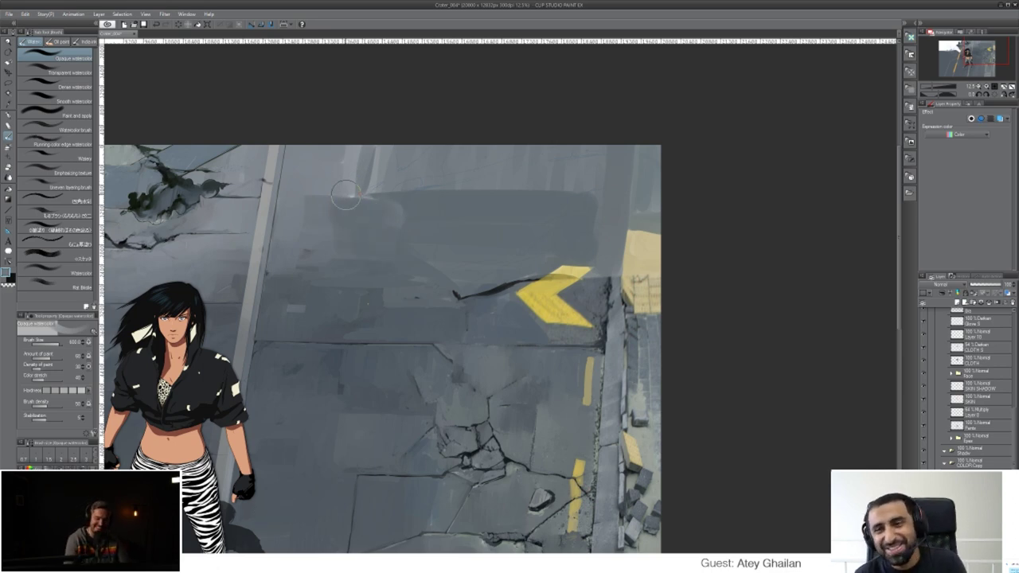
mouse_move(341, 204)
mouse_down()
mouse_move(349, 171)
mouse_move(392, 143)
mouse_move(408, 197)
mouse_move(428, 155)
mouse_move(440, 148)
mouse_move(440, 196)
mouse_move(456, 168)
mouse_up()
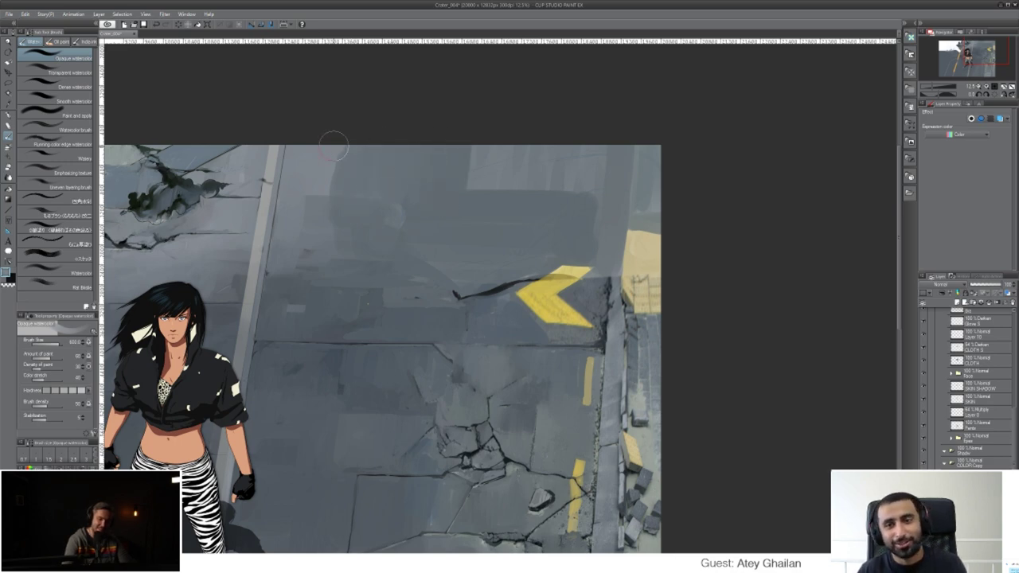
mouse_move(334, 146)
mouse_down()
mouse_move(335, 182)
mouse_move(355, 195)
mouse_up()
drag(371, 134, 374, 176)
drag(384, 132, 395, 205)
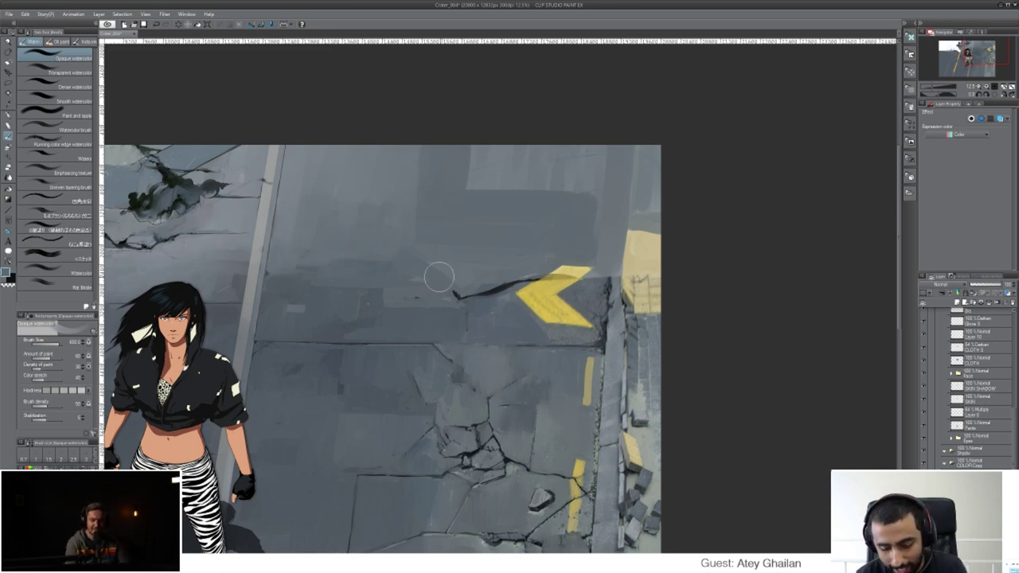
drag(471, 261, 687, 234)
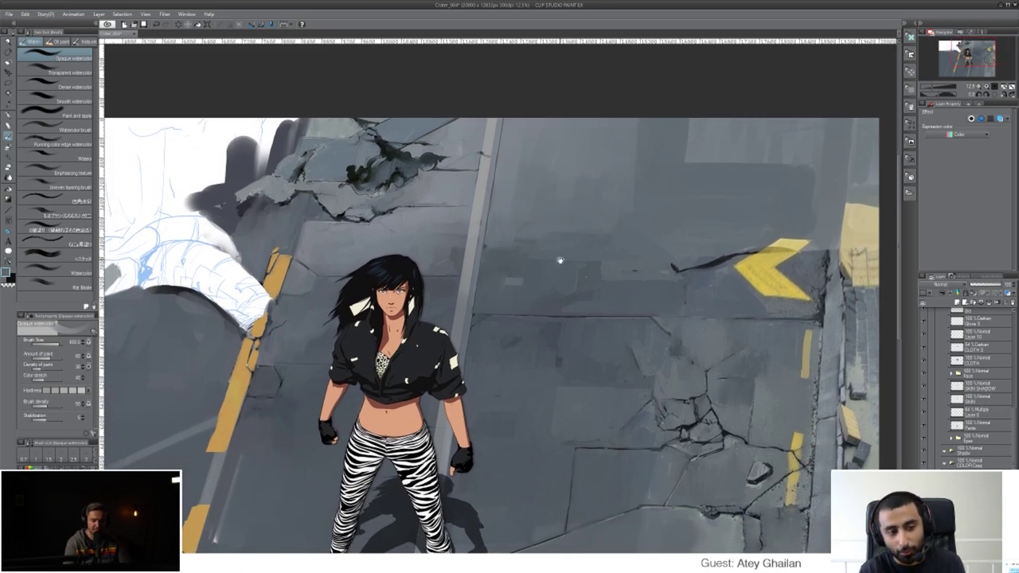
- Cover the white sketch area beside the crater and above the arched outline with dark purple-grey strokes
drag(560, 260, 699, 196)
mouse_move(497, 265)
mouse_down()
mouse_move(675, 220)
mouse_move(523, 330)
mouse_move(571, 332)
mouse_up()
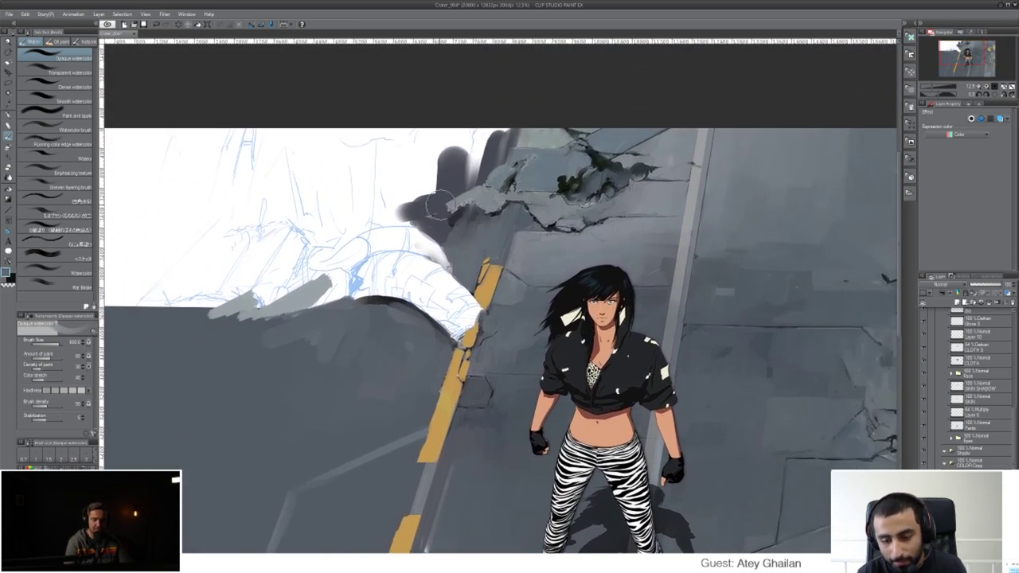
mouse_move(420, 211)
mouse_down()
mouse_move(331, 232)
mouse_move(291, 215)
mouse_move(290, 202)
mouse_move(360, 213)
mouse_move(312, 185)
mouse_move(359, 198)
mouse_move(388, 174)
mouse_move(470, 157)
mouse_move(488, 141)
mouse_move(441, 184)
mouse_move(389, 193)
mouse_move(426, 182)
mouse_move(480, 141)
mouse_move(470, 176)
mouse_move(428, 201)
mouse_move(438, 239)
mouse_move(431, 222)
mouse_move(396, 217)
mouse_move(435, 252)
mouse_move(324, 199)
mouse_move(259, 239)
mouse_up()
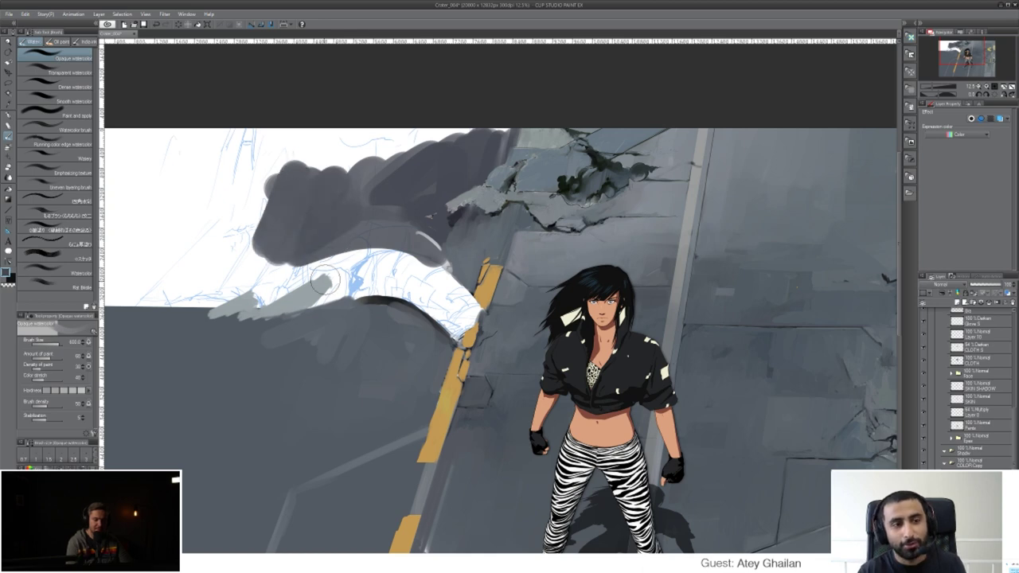
- Paint a light grey band along the sketched road edge and fill the white corner above it with dark green
drag(262, 301, 151, 320)
drag(311, 298, 454, 289)
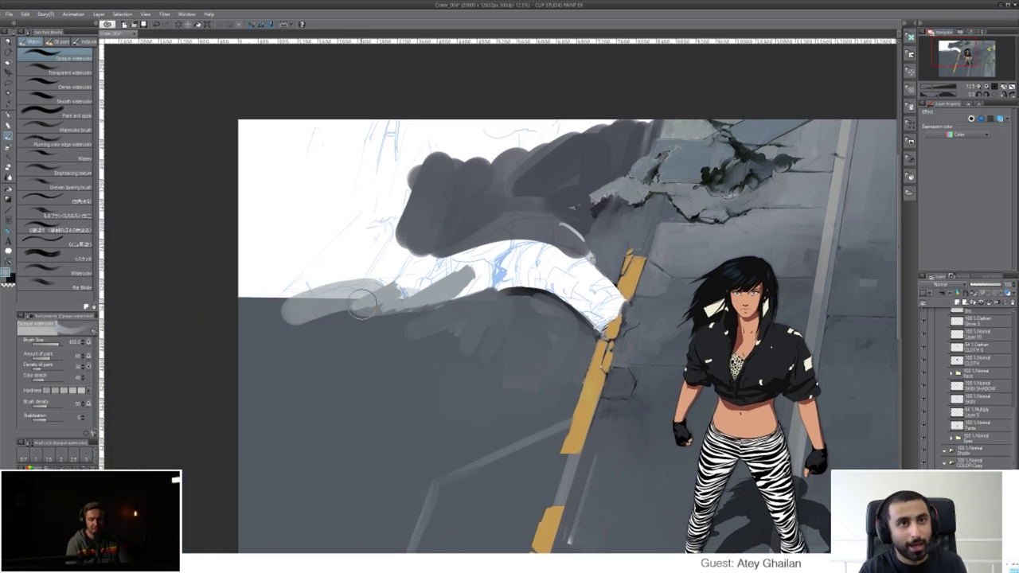
drag(358, 299, 266, 331)
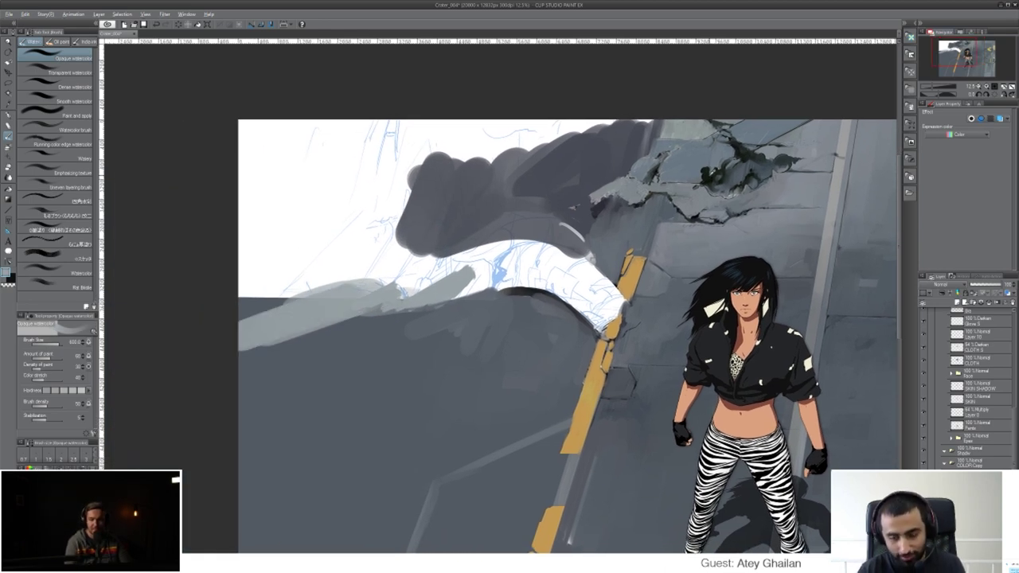
mouse_move(426, 228)
mouse_down()
mouse_move(293, 286)
mouse_move(457, 221)
mouse_move(271, 274)
mouse_move(264, 259)
mouse_move(325, 144)
mouse_move(249, 258)
mouse_move(304, 147)
mouse_move(270, 179)
mouse_move(287, 134)
mouse_move(247, 189)
mouse_move(265, 135)
mouse_move(253, 132)
mouse_move(244, 105)
mouse_move(311, 106)
mouse_move(280, 242)
mouse_move(343, 126)
mouse_move(309, 218)
mouse_move(340, 170)
mouse_move(350, 176)
mouse_move(332, 234)
mouse_move(393, 124)
mouse_move(375, 197)
mouse_move(414, 136)
mouse_move(388, 200)
mouse_move(433, 132)
mouse_move(386, 235)
mouse_move(455, 144)
mouse_move(481, 148)
mouse_move(588, 108)
mouse_move(533, 144)
mouse_move(584, 123)
mouse_move(431, 142)
mouse_up()
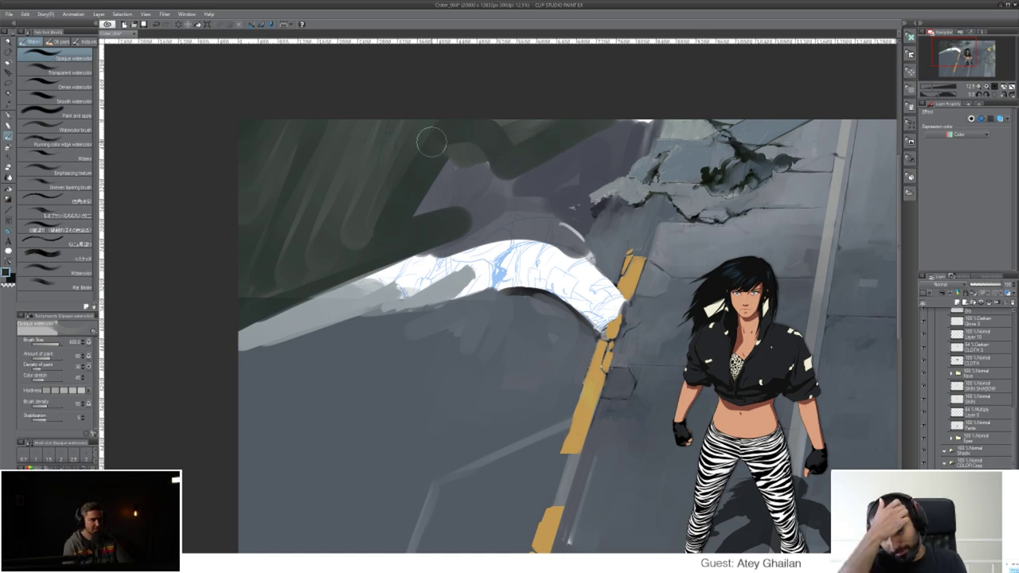
- Compare the whole picture with and without the newly painted areas by undoing and redoing the paint strokes
scroll(431, 142, down, 3)
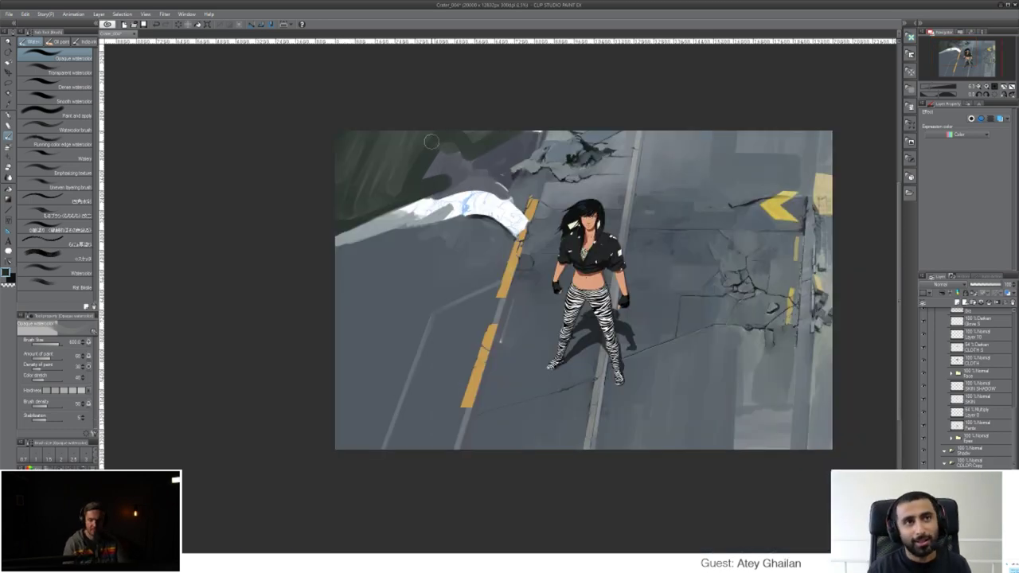
drag(730, 434, 618, 454)
key(ctrl+z)
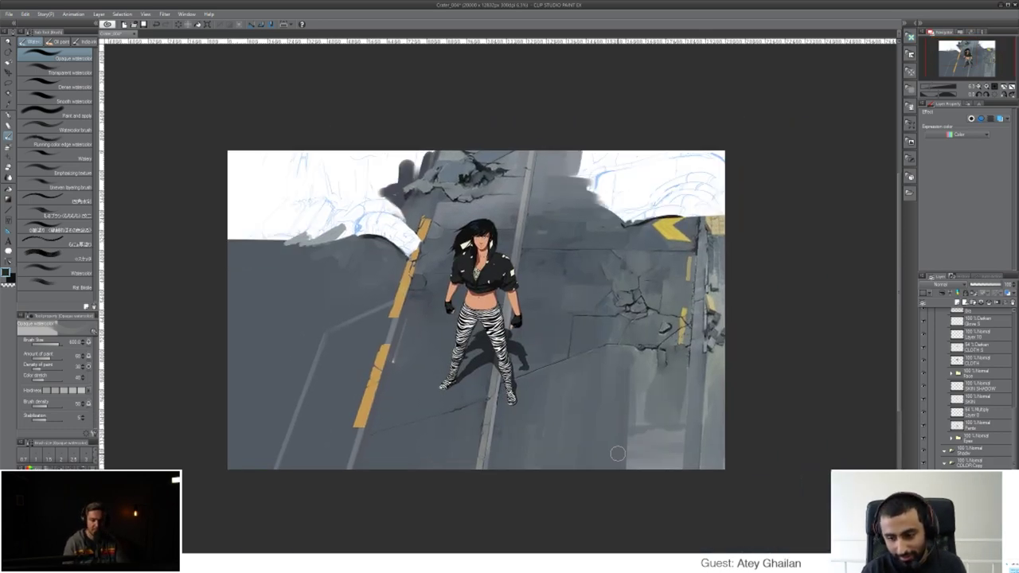
key(ctrl+y)
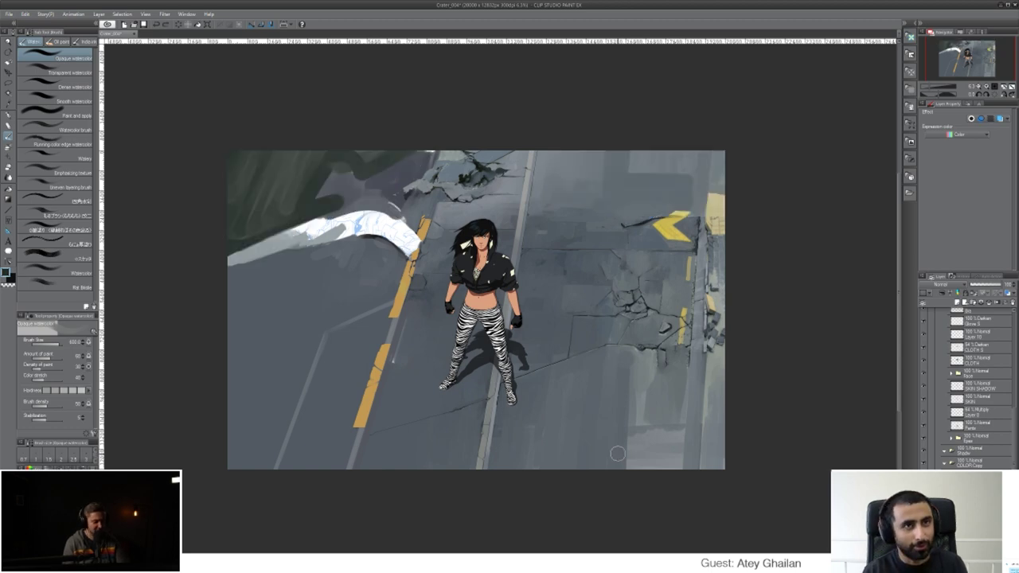
- Deepen the green and purple area above the light grey band to near-black green, up to the crater's broken edge
scroll(617, 453, up, 2)
mouse_move(461, 278)
mouse_down()
mouse_move(692, 486)
mouse_move(511, 383)
mouse_move(529, 410)
mouse_up()
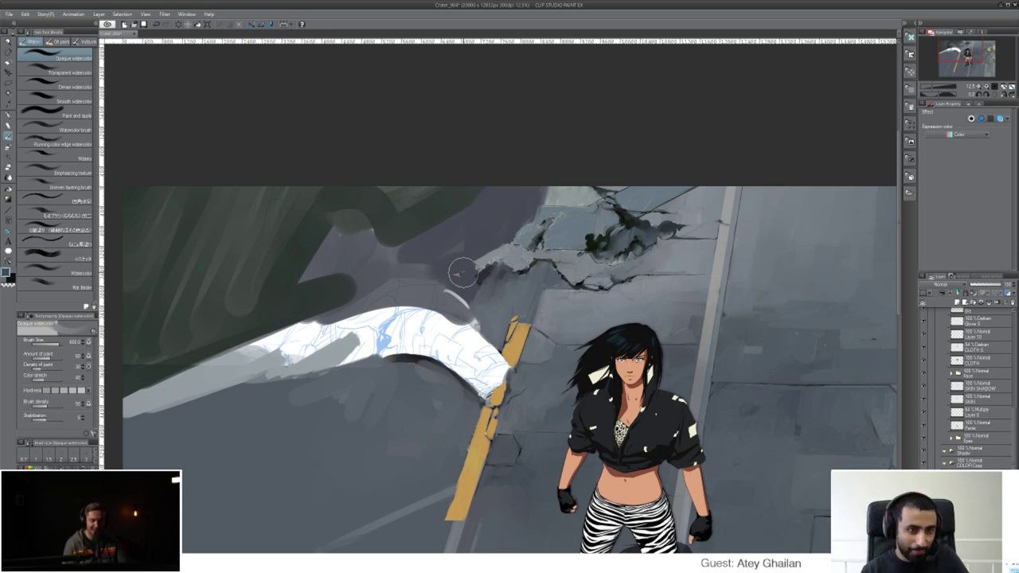
mouse_move(272, 199)
mouse_down()
mouse_move(236, 288)
mouse_move(246, 244)
mouse_move(221, 282)
mouse_move(251, 185)
mouse_move(206, 275)
mouse_move(232, 171)
mouse_move(172, 304)
mouse_move(214, 155)
mouse_move(150, 308)
mouse_move(194, 164)
mouse_move(134, 368)
mouse_move(167, 333)
mouse_move(152, 364)
mouse_move(171, 371)
mouse_move(202, 351)
mouse_move(205, 360)
mouse_move(251, 346)
mouse_move(275, 326)
mouse_move(258, 334)
mouse_move(274, 322)
mouse_move(250, 320)
mouse_move(181, 363)
mouse_move(200, 303)
mouse_move(177, 340)
mouse_move(179, 316)
mouse_move(255, 213)
mouse_move(240, 319)
mouse_move(282, 219)
mouse_move(277, 257)
mouse_move(296, 232)
mouse_move(301, 242)
mouse_move(294, 282)
mouse_move(322, 244)
mouse_move(319, 302)
mouse_move(334, 281)
mouse_move(373, 275)
mouse_move(334, 303)
mouse_move(418, 269)
mouse_move(416, 281)
mouse_move(402, 284)
mouse_move(430, 267)
mouse_move(420, 269)
mouse_move(425, 226)
mouse_move(410, 219)
mouse_move(376, 234)
mouse_move(342, 283)
mouse_move(360, 187)
mouse_move(338, 256)
mouse_move(368, 206)
mouse_move(384, 249)
mouse_move(408, 231)
mouse_move(382, 246)
mouse_move(444, 156)
mouse_move(457, 171)
mouse_move(473, 154)
mouse_move(483, 180)
mouse_move(455, 250)
mouse_move(460, 208)
mouse_move(483, 274)
mouse_up()
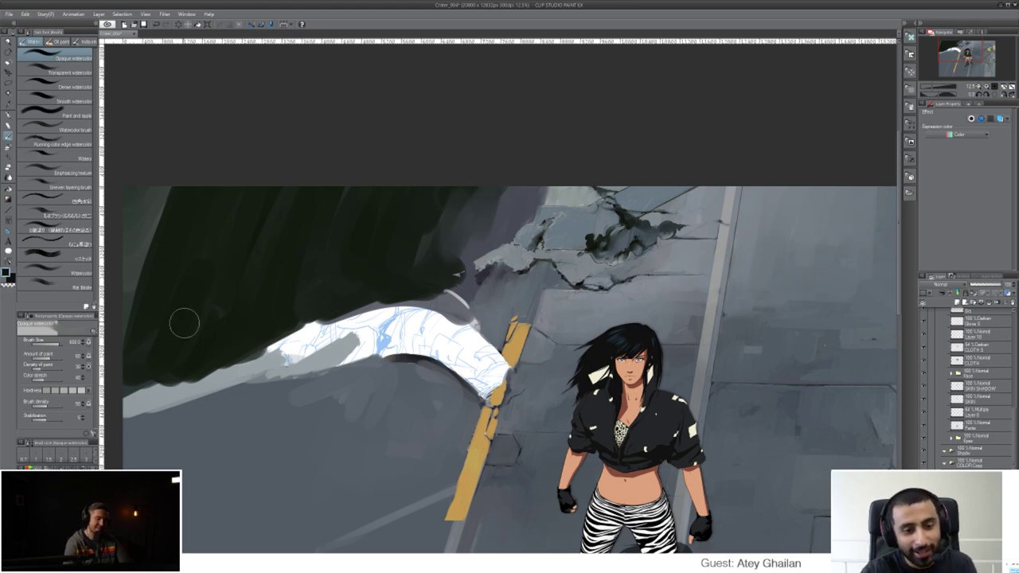
mouse_move(137, 323)
mouse_down()
mouse_move(182, 176)
mouse_move(147, 277)
mouse_up()
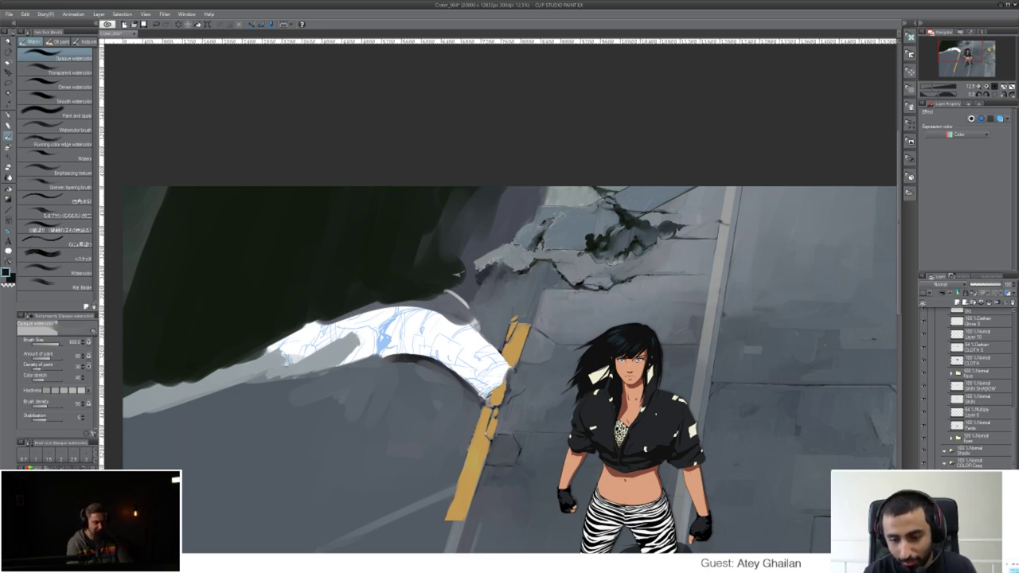
- Fill the white arched sketch with reddish-brown down to the yellow line and cover the white gaps along its upper edge
mouse_move(350, 326)
mouse_down()
mouse_move(455, 338)
mouse_move(464, 351)
mouse_move(392, 332)
mouse_move(365, 340)
mouse_move(412, 335)
mouse_move(338, 347)
mouse_move(403, 327)
mouse_move(355, 337)
mouse_move(438, 336)
mouse_move(354, 331)
mouse_move(296, 360)
mouse_move(355, 330)
mouse_move(408, 322)
mouse_move(469, 351)
mouse_move(480, 372)
mouse_move(408, 336)
mouse_up()
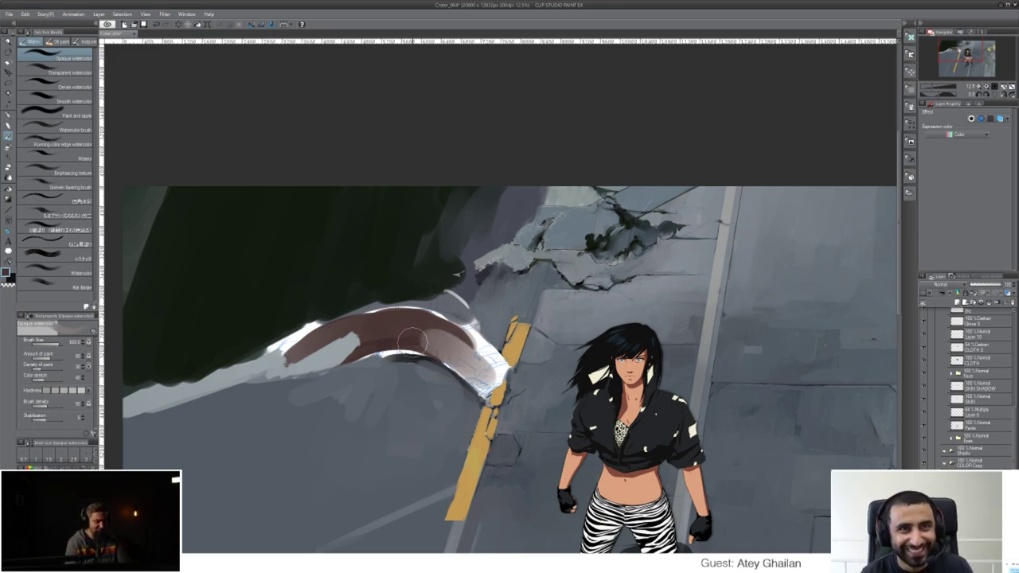
mouse_move(413, 341)
mouse_down()
mouse_move(455, 363)
mouse_move(458, 352)
mouse_move(424, 342)
mouse_move(461, 360)
mouse_move(476, 383)
mouse_move(445, 355)
mouse_move(366, 339)
mouse_move(453, 350)
mouse_move(493, 372)
mouse_move(485, 385)
mouse_move(493, 389)
mouse_move(460, 336)
mouse_move(494, 384)
mouse_move(474, 346)
mouse_move(430, 328)
mouse_move(482, 365)
mouse_move(400, 314)
mouse_move(424, 325)
mouse_move(367, 311)
mouse_move(370, 319)
mouse_move(314, 334)
mouse_move(302, 352)
mouse_move(355, 349)
mouse_move(334, 364)
mouse_move(361, 347)
mouse_up()
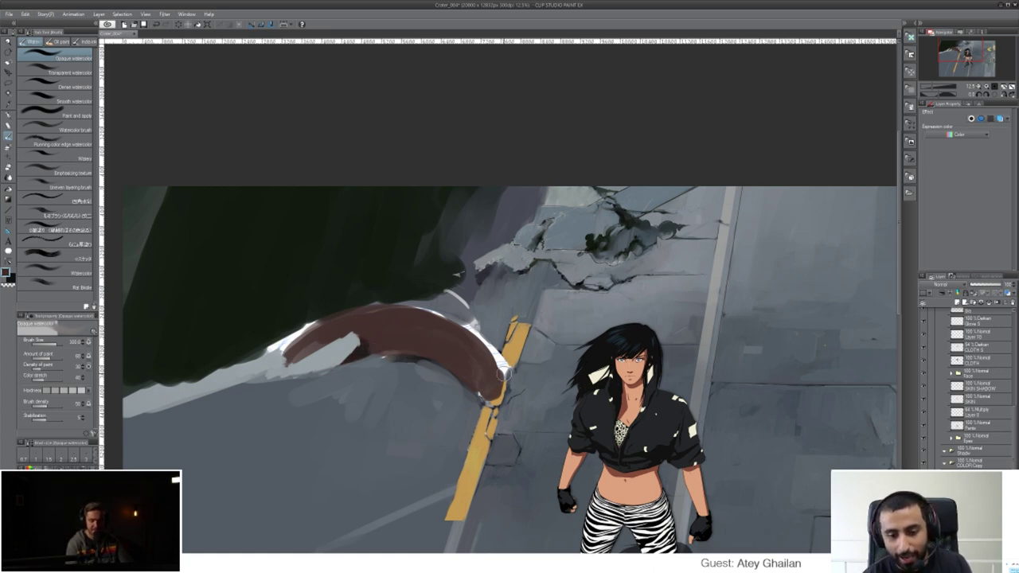
mouse_move(503, 372)
mouse_down()
mouse_move(463, 335)
mouse_move(496, 368)
mouse_move(494, 357)
mouse_move(426, 335)
mouse_move(483, 355)
mouse_move(479, 347)
mouse_move(364, 325)
mouse_up()
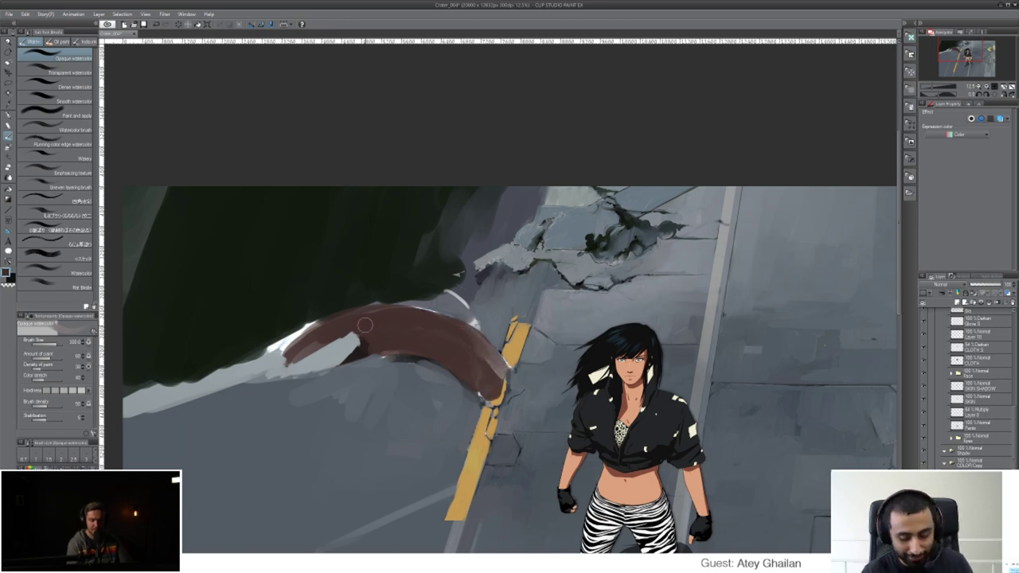
drag(494, 356, 388, 314)
mouse_move(472, 342)
mouse_down()
mouse_move(413, 312)
mouse_move(374, 311)
mouse_up()
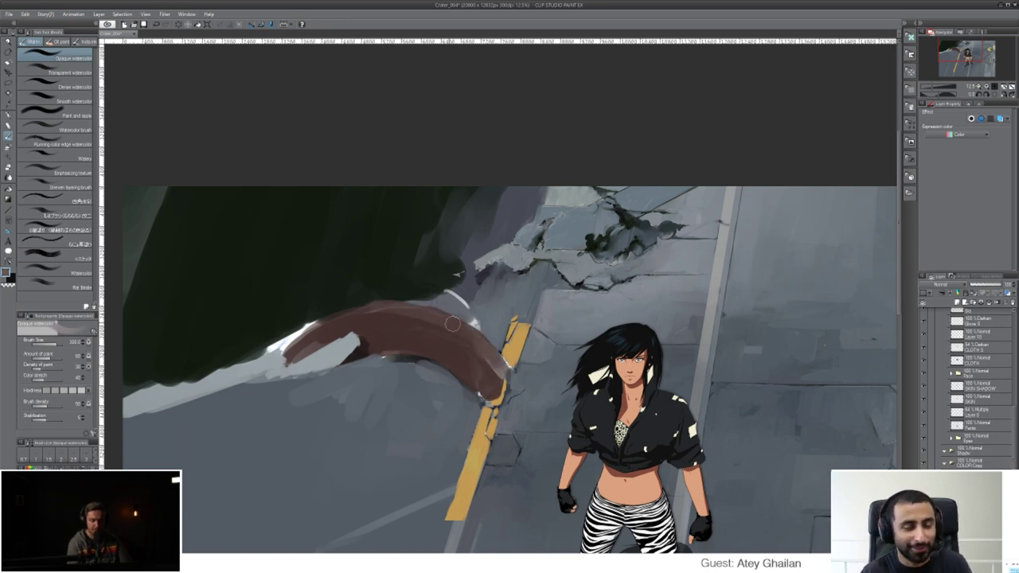
drag(453, 324, 297, 327)
mouse_move(399, 312)
mouse_down()
mouse_move(289, 346)
mouse_move(332, 320)
mouse_move(285, 346)
mouse_up()
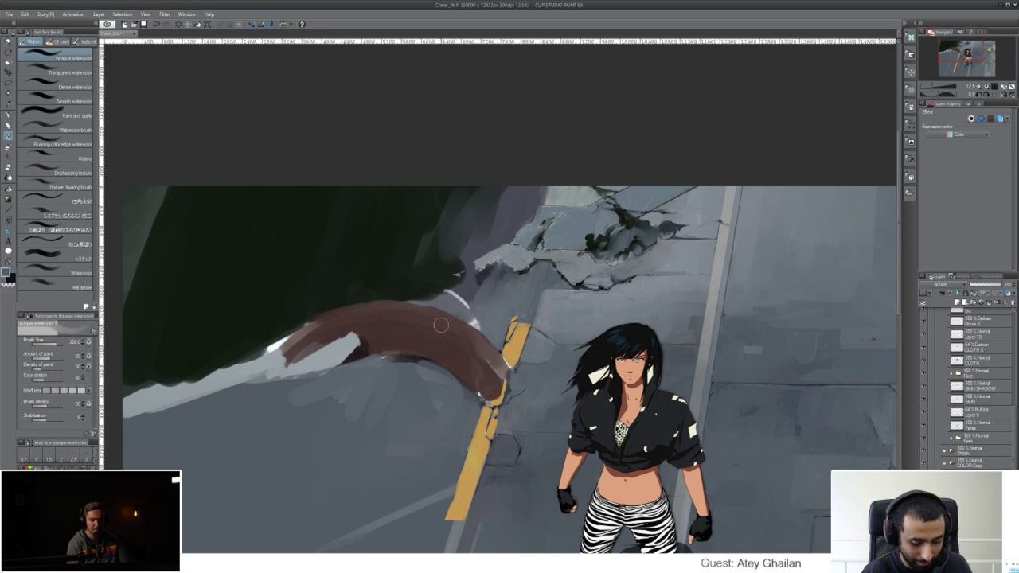
mouse_move(418, 315)
mouse_down()
mouse_move(328, 321)
mouse_move(390, 290)
mouse_move(279, 332)
mouse_move(439, 306)
mouse_move(374, 316)
mouse_move(366, 292)
mouse_move(274, 343)
mouse_up()
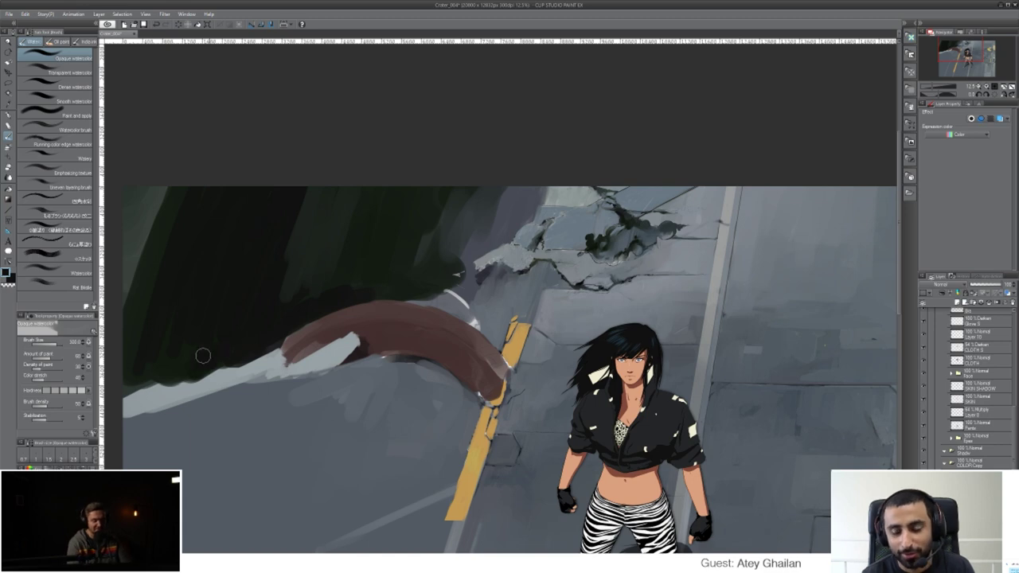
- Define the dark edge against the light grey band and add a thin, curved reddish-brown form in the dark area
mouse_move(184, 370)
mouse_down()
mouse_move(126, 382)
mouse_move(136, 391)
mouse_up()
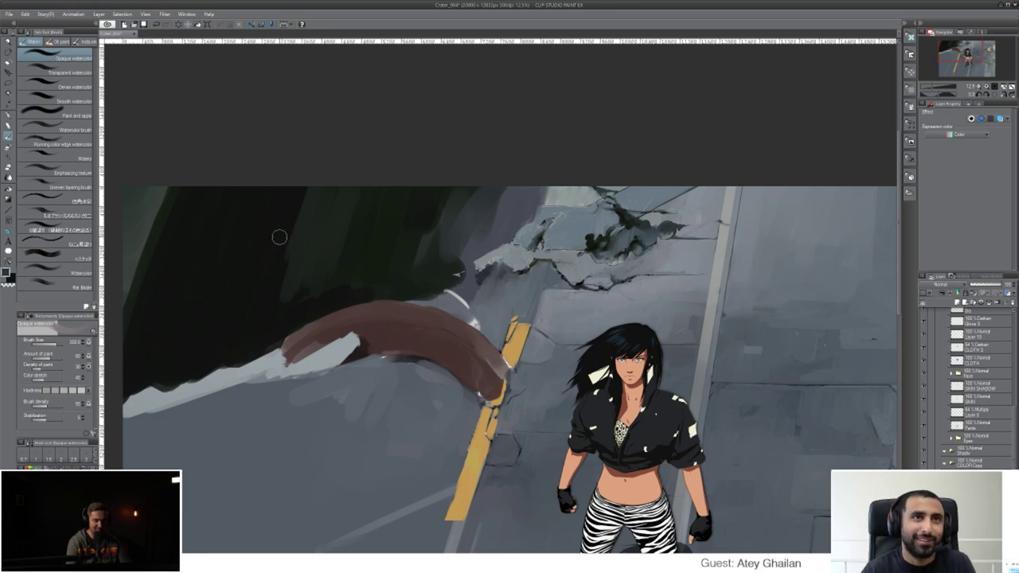
mouse_move(281, 237)
mouse_down()
mouse_move(370, 191)
mouse_move(340, 208)
mouse_up()
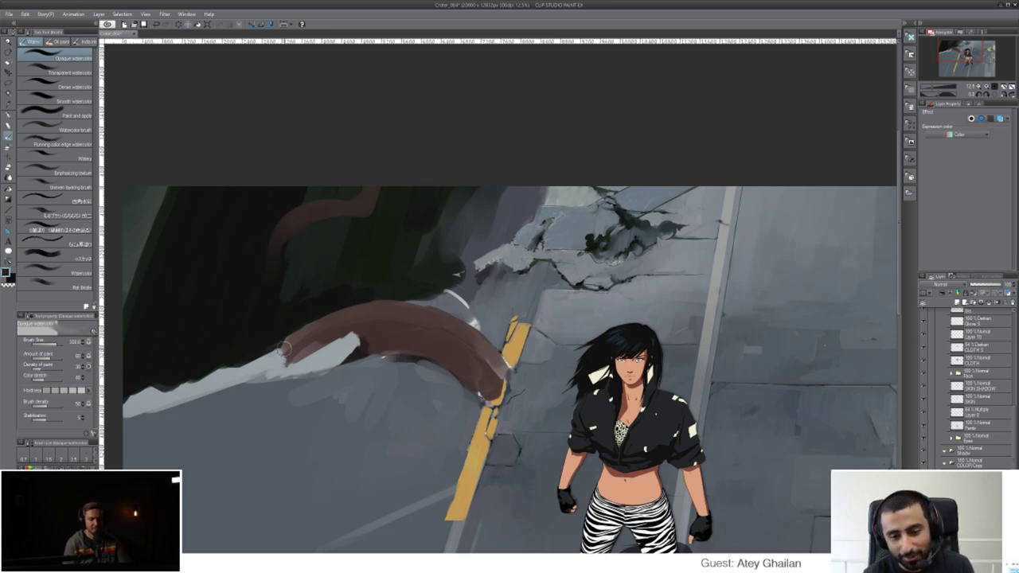
- Break the smooth light grey band into a jagged rim with grey strokes reaching into the road, undoing the unwanted last strokes
scroll(284, 348, down, 2)
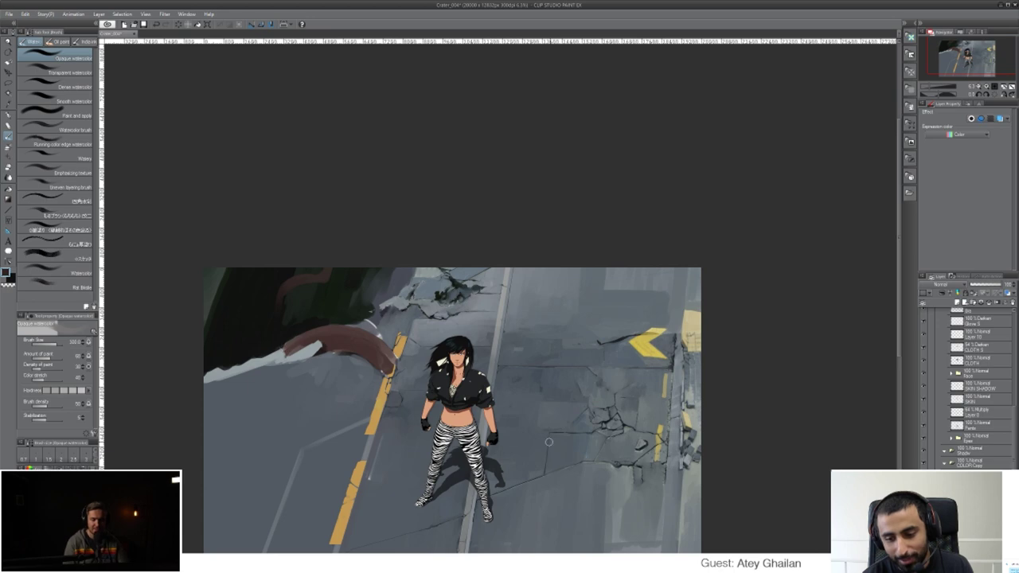
drag(586, 448, 618, 352)
scroll(503, 418, up, 2)
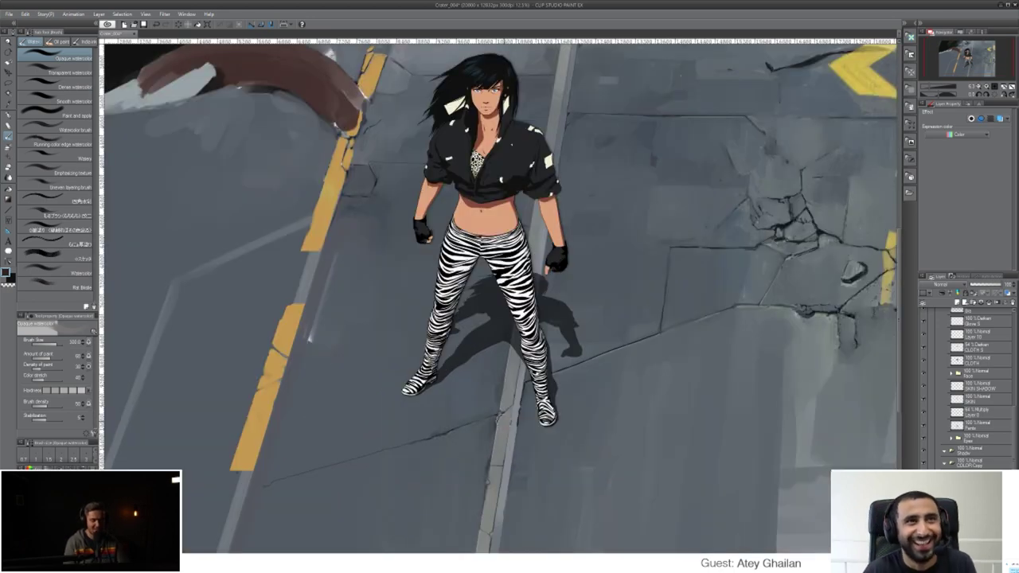
scroll(451, 398, down, 3)
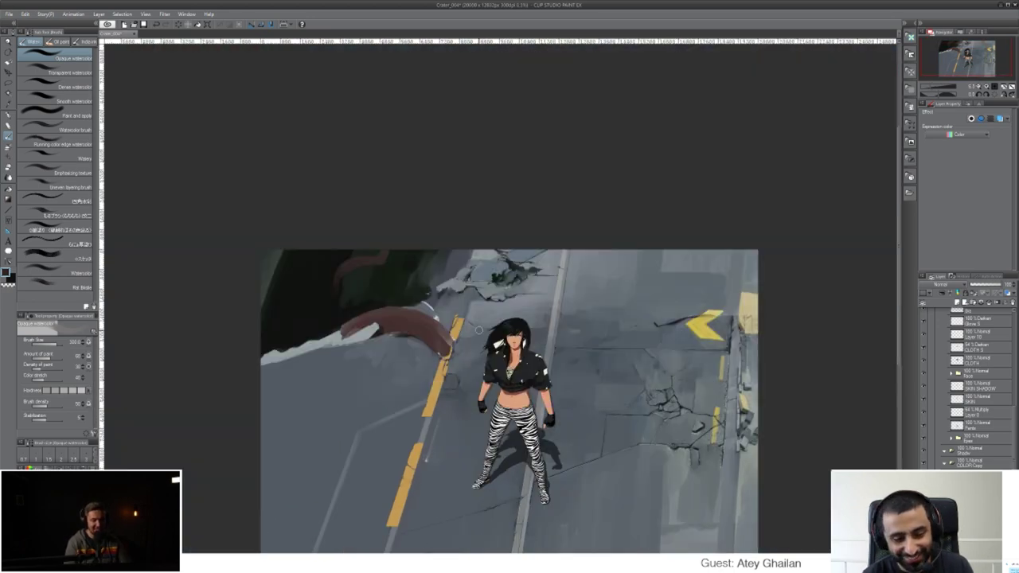
scroll(495, 379, up, 2)
drag(543, 374, 711, 281)
key(b)
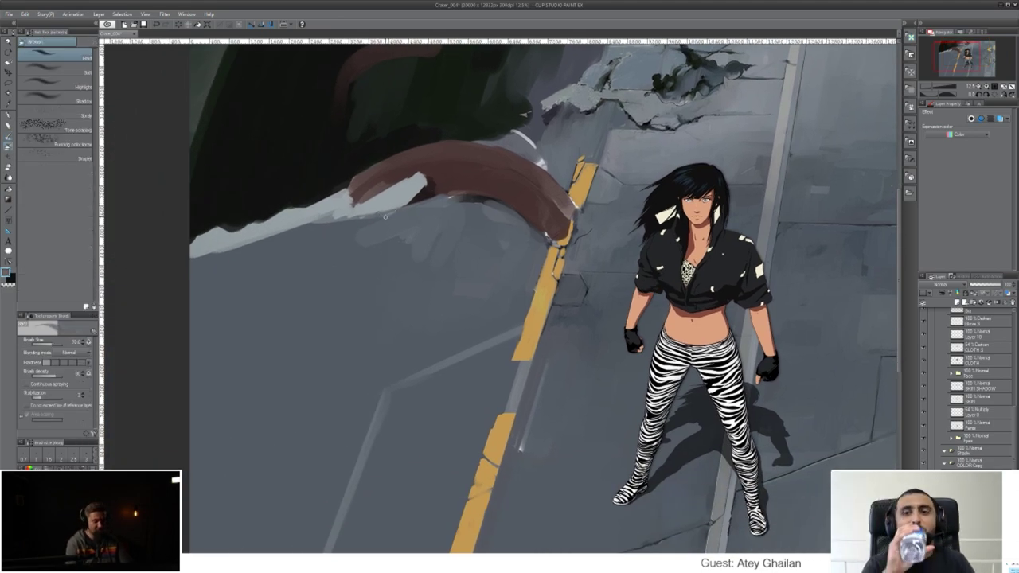
key(b)
key(b)
mouse_move(352, 230)
mouse_down()
mouse_move(403, 194)
mouse_move(367, 233)
mouse_move(355, 224)
mouse_move(332, 235)
mouse_move(349, 209)
mouse_move(343, 199)
mouse_move(258, 237)
mouse_move(297, 211)
mouse_move(262, 235)
mouse_move(279, 254)
mouse_move(349, 209)
mouse_move(332, 211)
mouse_move(301, 278)
mouse_up()
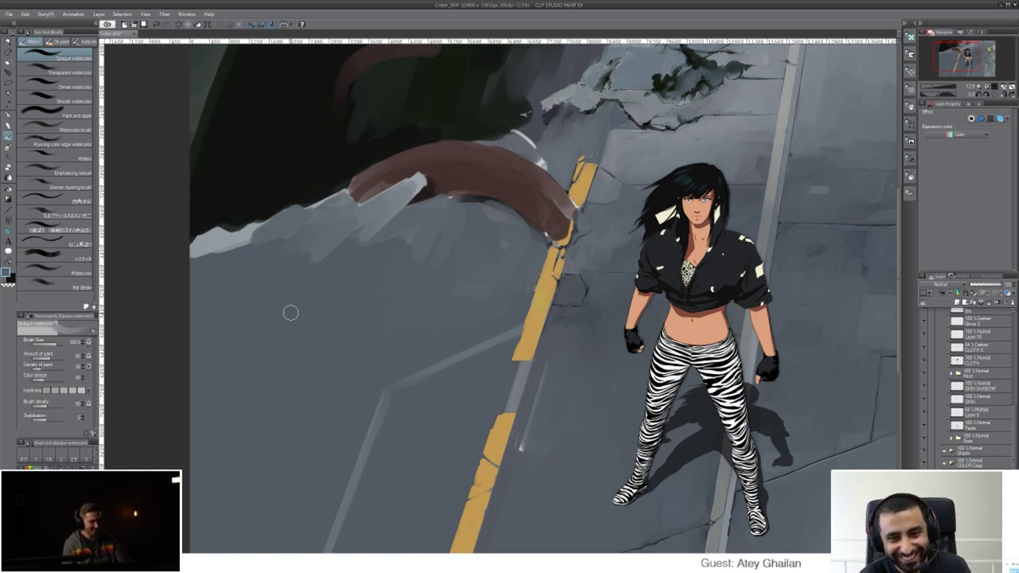
mouse_move(298, 212)
mouse_down()
mouse_move(262, 230)
mouse_move(302, 206)
mouse_move(296, 217)
mouse_move(285, 222)
mouse_move(288, 188)
mouse_up()
key(ctrl+z)
key(ctrl+z)
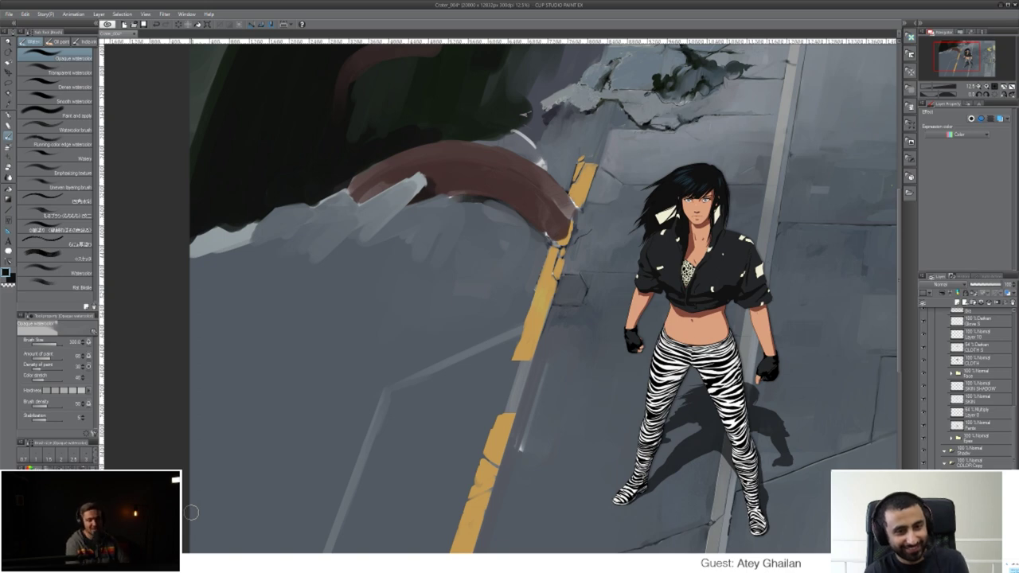
- Block in a grey rubble chunk over the light arc between the brown arch and the crater, using sampled color and a larger brush
alt+click(555, 99)
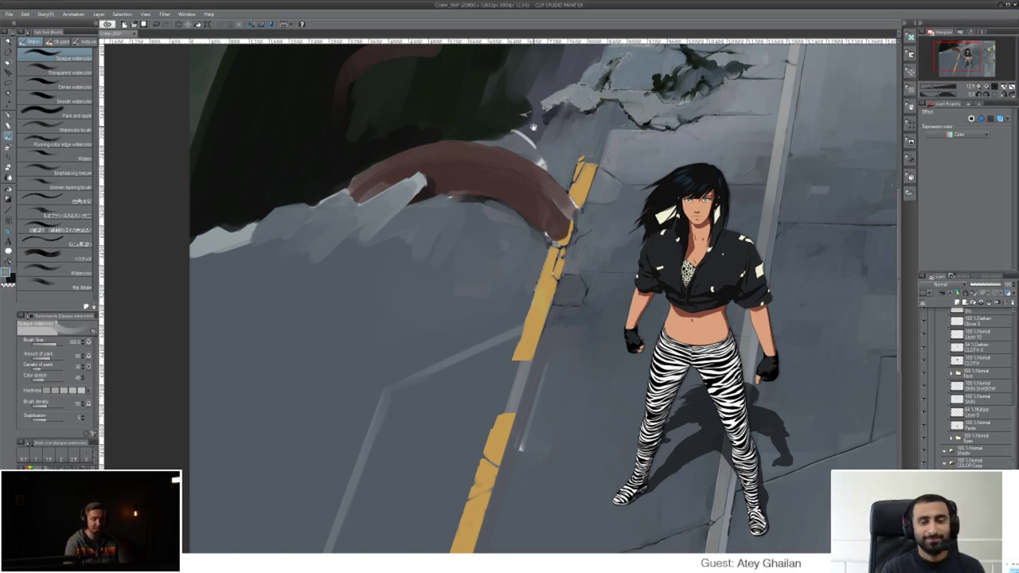
mouse_move(533, 133)
mouse_down()
mouse_move(518, 162)
mouse_move(506, 151)
mouse_move(511, 176)
mouse_move(512, 165)
mouse_move(501, 168)
mouse_move(512, 149)
mouse_move(526, 175)
mouse_move(489, 170)
mouse_move(530, 181)
mouse_up()
alt+click(543, 146)
key(bracketright)
key(bracketright)
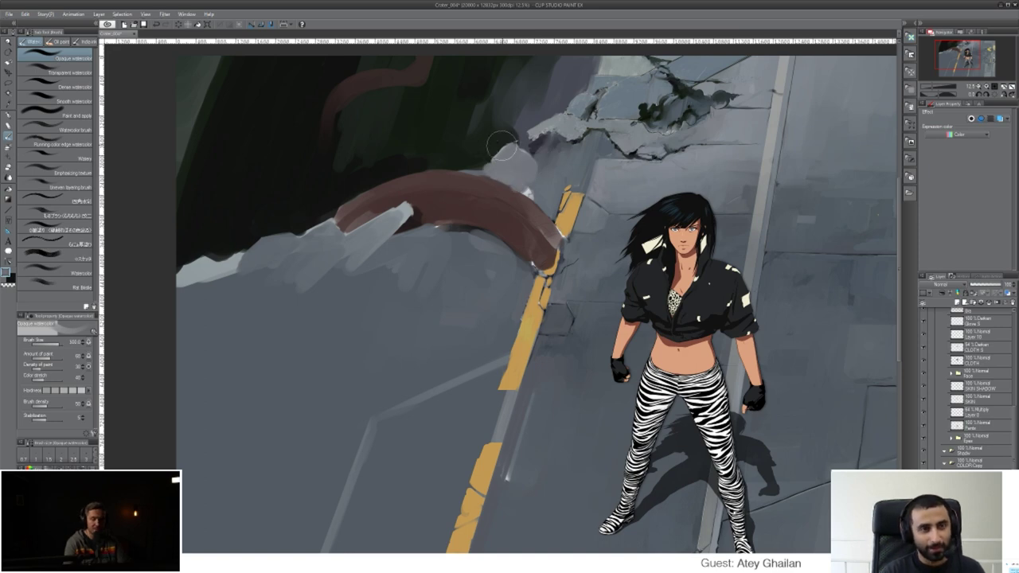
- Shape the edges of the grey rubble chunk above the brown arch with a much smaller brush
key(bracketleft)
key(bracketleft)
key(bracketleft)
key(bracketleft)
key(bracketleft)
key(bracketleft)
key(bracketleft)
key(bracketleft)
key(bracketleft)
key(bracketleft)
mouse_move(506, 145)
mouse_down()
mouse_move(495, 148)
mouse_move(518, 142)
mouse_move(480, 167)
mouse_up()
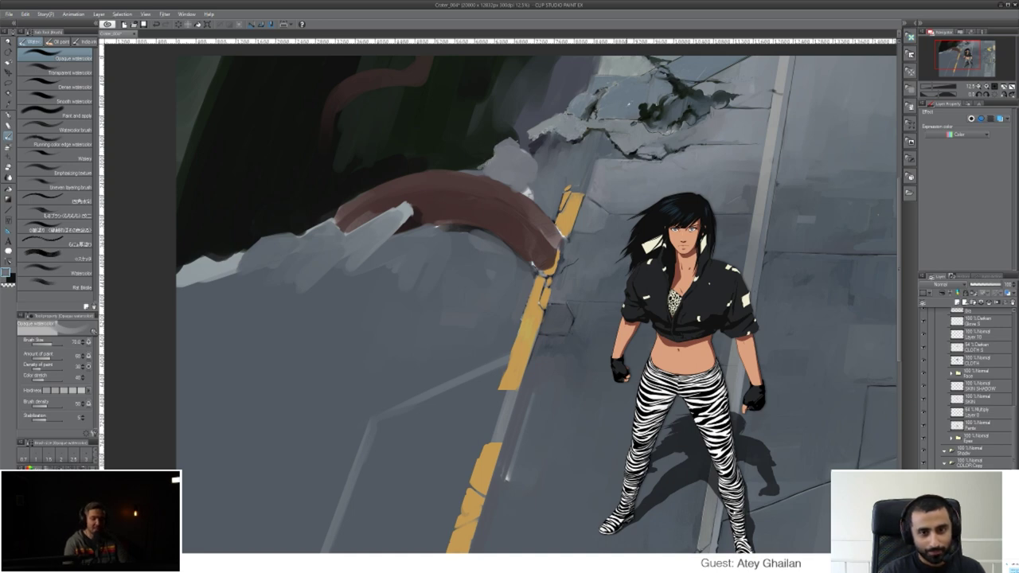
- Touch up the road below the crater's broken edge and define the thin brown form in the dark area, using sampled colors
alt+click(588, 145)
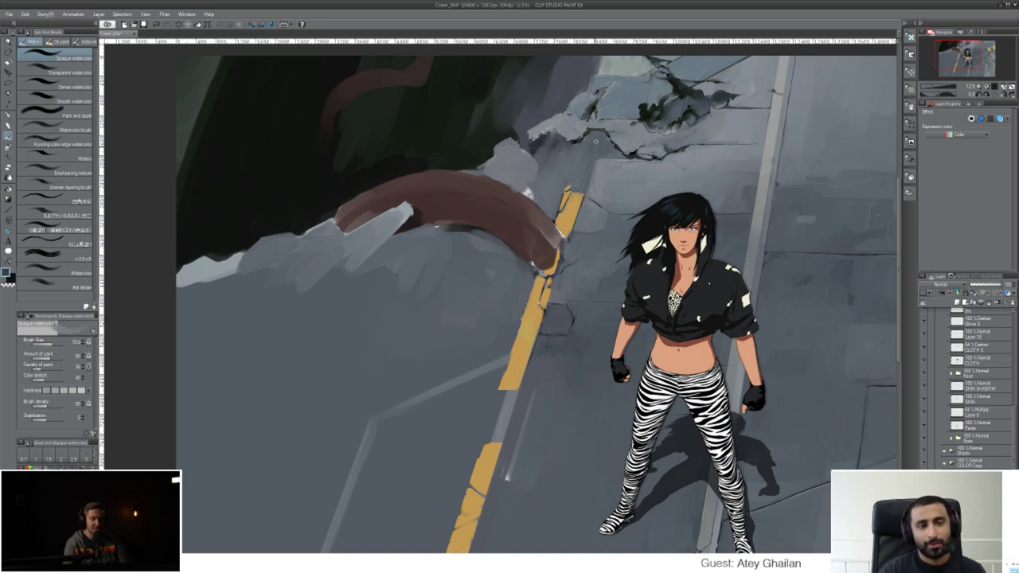
alt+click(596, 148)
alt+click(597, 148)
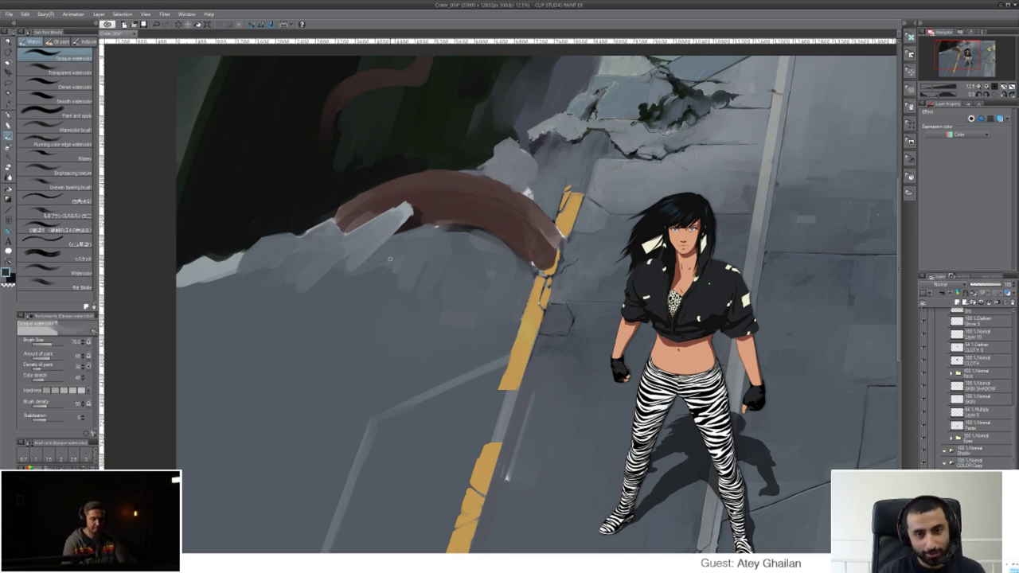
drag(434, 238, 460, 346)
alt+click(676, 325)
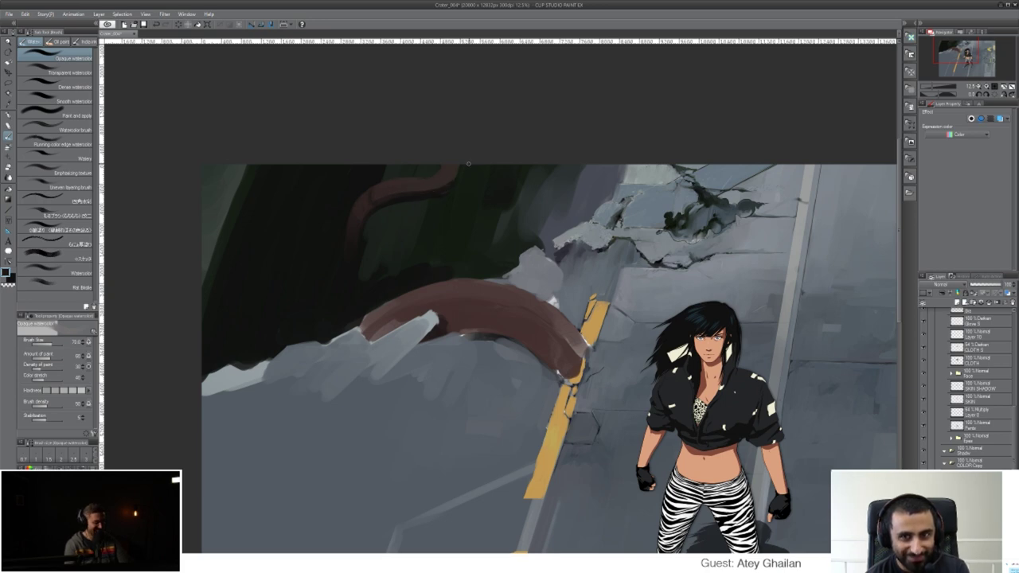
- Smooth the shading of the thin curved brown form with the watercolor blending tool and a larger brush size
key(j)
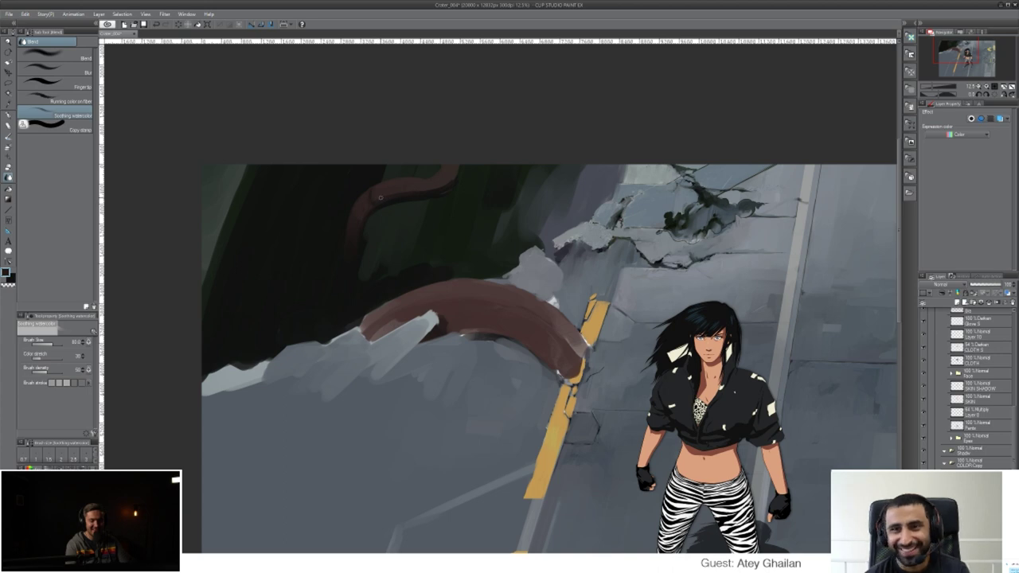
key(bracketright)
key(bracketright)
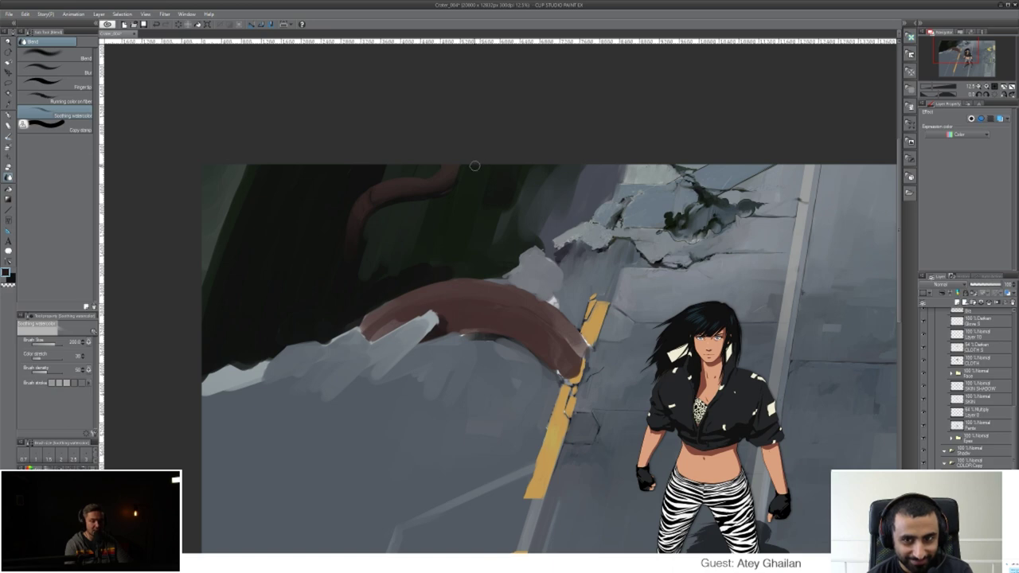
- Extend the lower end of the large brown arch over the grey rim, using the Opaque watercolor brush and sampled brown
key(b)
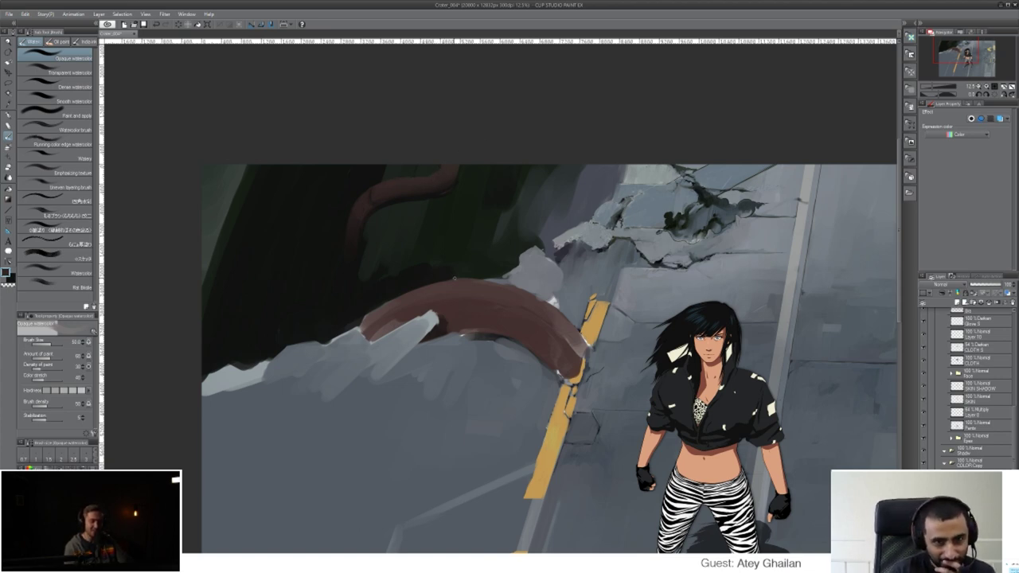
alt+click(431, 289)
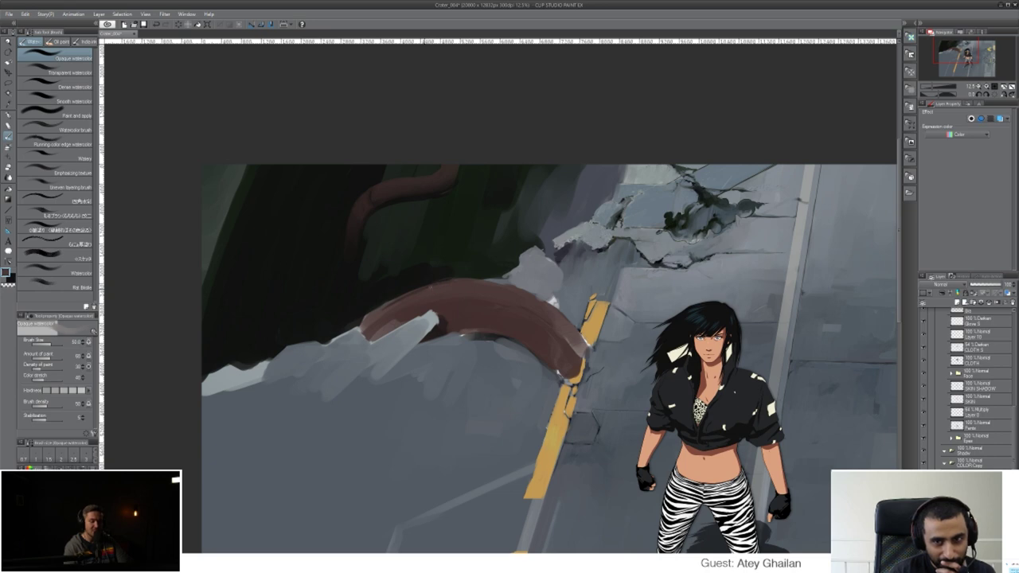
mouse_move(362, 319)
mouse_down()
mouse_move(325, 344)
mouse_move(379, 308)
mouse_up()
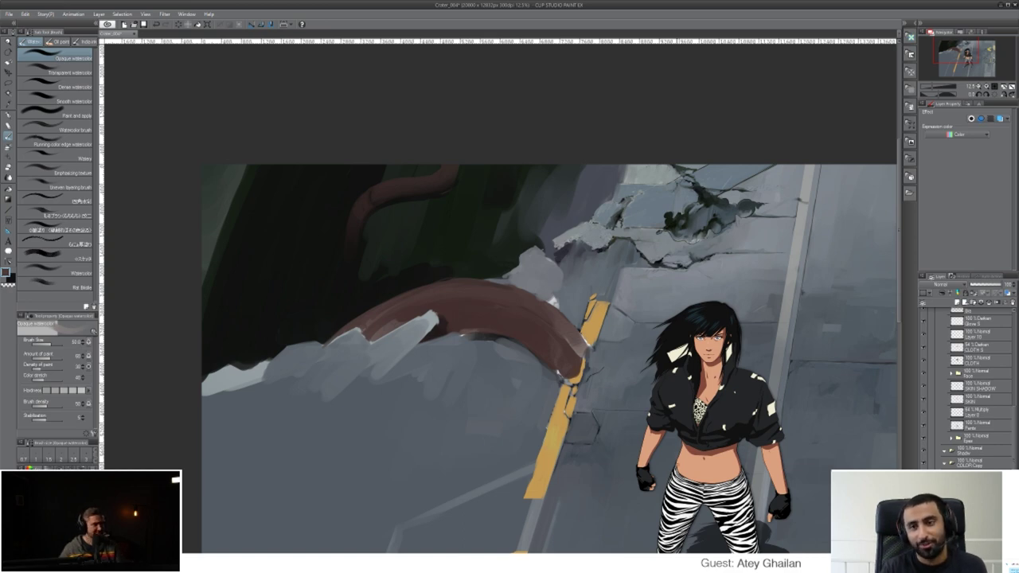
- Paint a jagged near-black hole with a pointed crack at the road's left edge below the grey rim, and reduce the brush size
drag(681, 418, 606, 272)
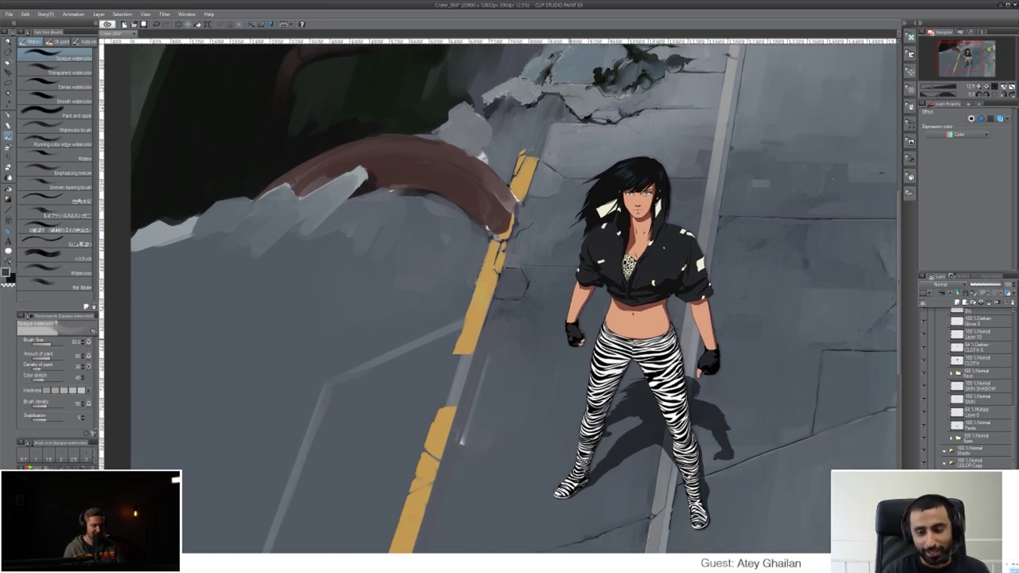
key(ctrl+minus)
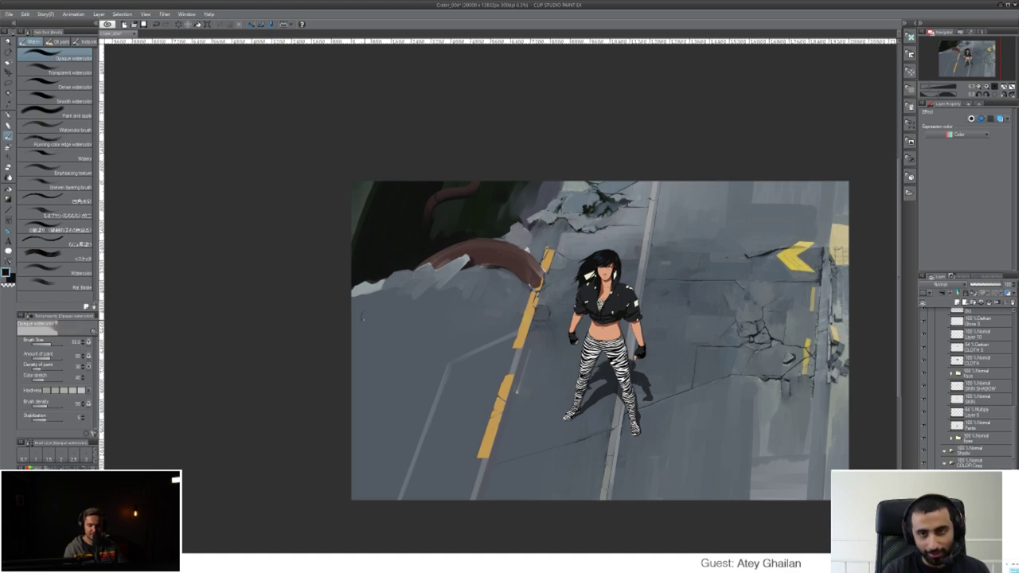
mouse_move(363, 309)
mouse_down()
mouse_move(370, 376)
mouse_move(340, 415)
mouse_move(362, 404)
mouse_move(376, 371)
mouse_move(362, 313)
mouse_move(371, 361)
mouse_move(364, 343)
mouse_move(395, 319)
mouse_move(356, 401)
mouse_move(367, 348)
mouse_move(347, 378)
mouse_move(359, 315)
mouse_up()
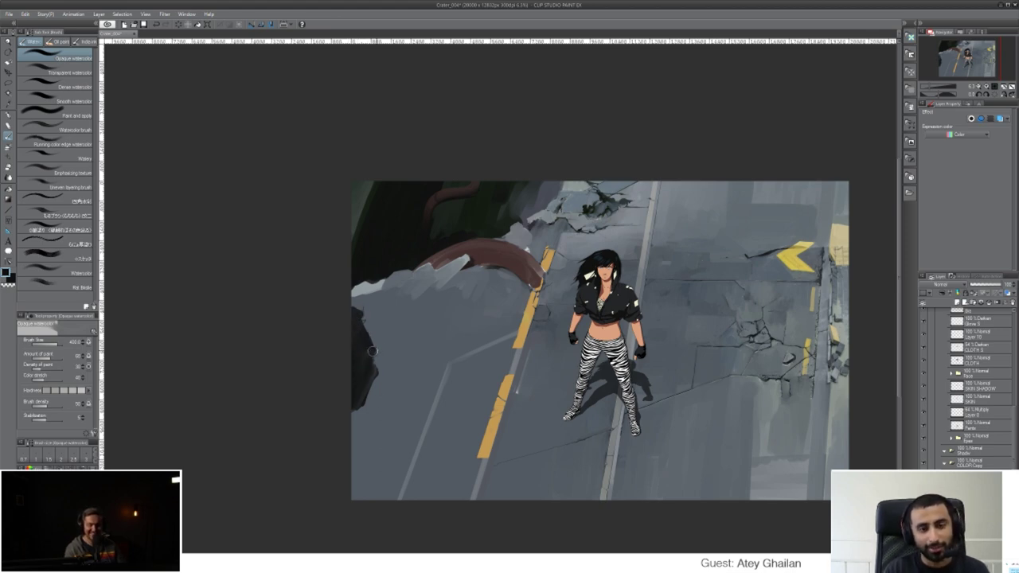
drag(372, 351, 390, 349)
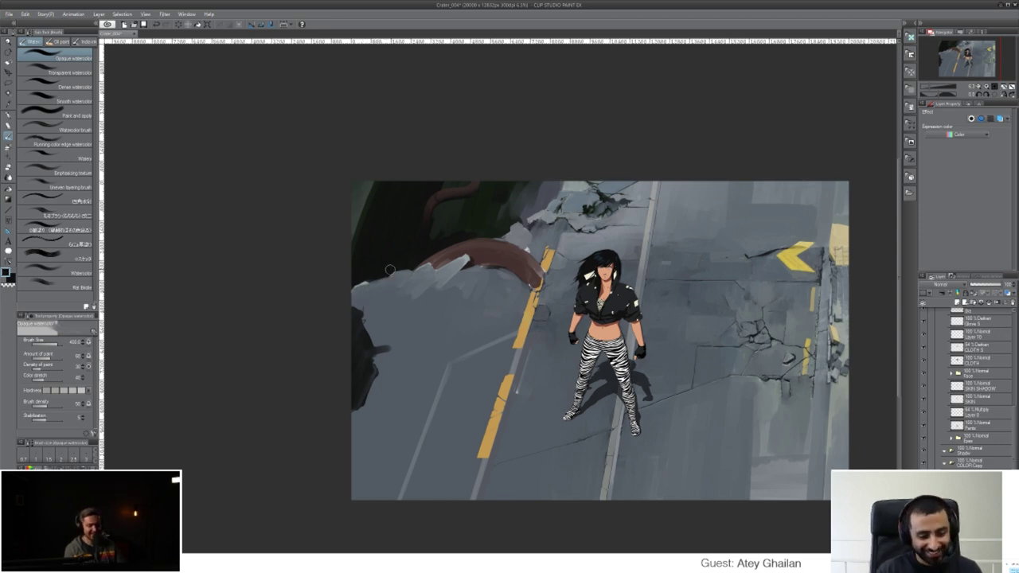
key(bracketleft)
key(bracketleft)
key(bracketleft)
key(bracketleft)
key(bracketleft)
key(bracketleft)
key(bracketleft)
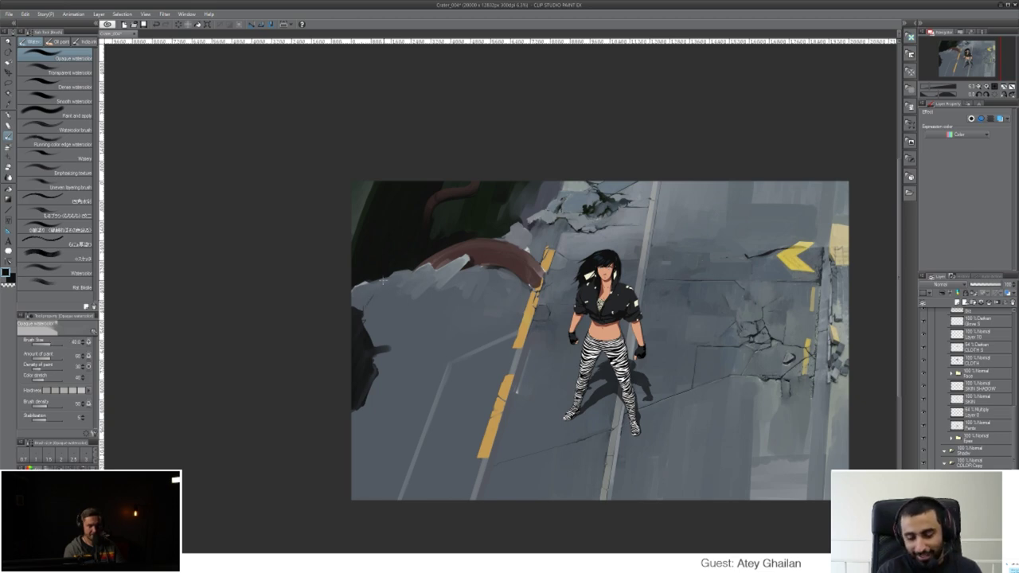
- Carry the crater's crack across the pale lane line with a short dark stroke on the road, using the Opaque watercolor brush
drag(668, 378, 623, 317)
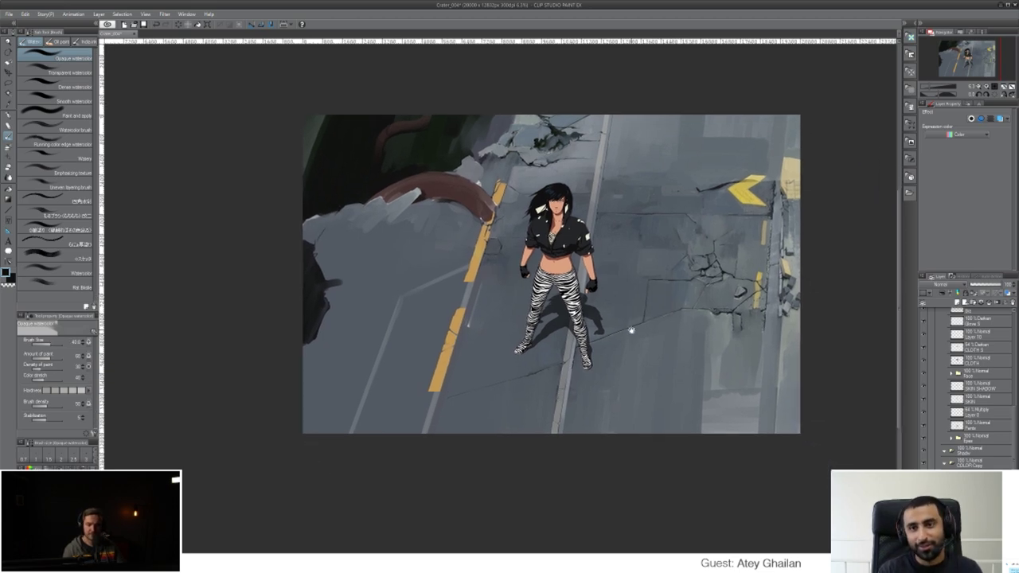
drag(644, 387, 604, 461)
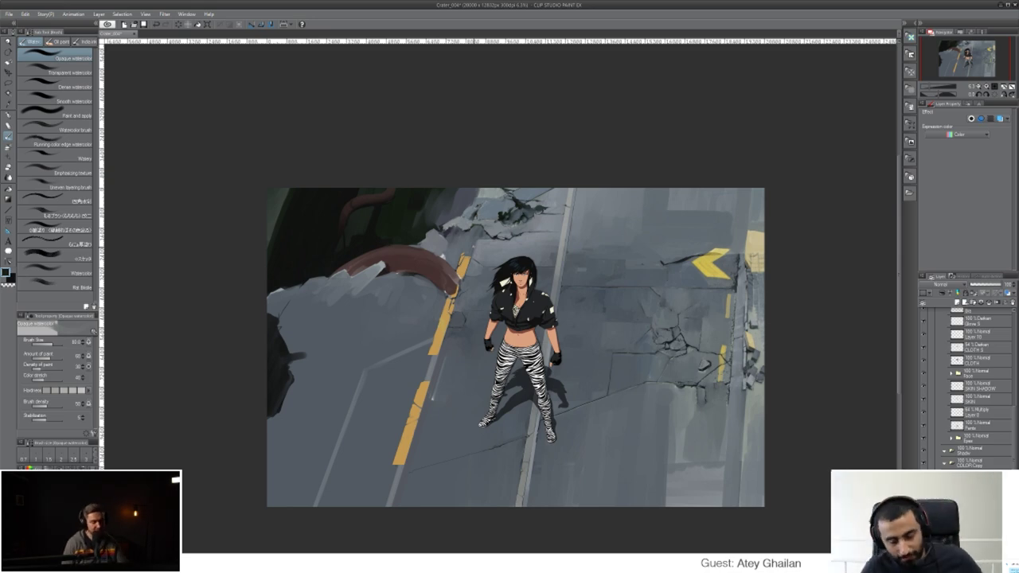
key(r)
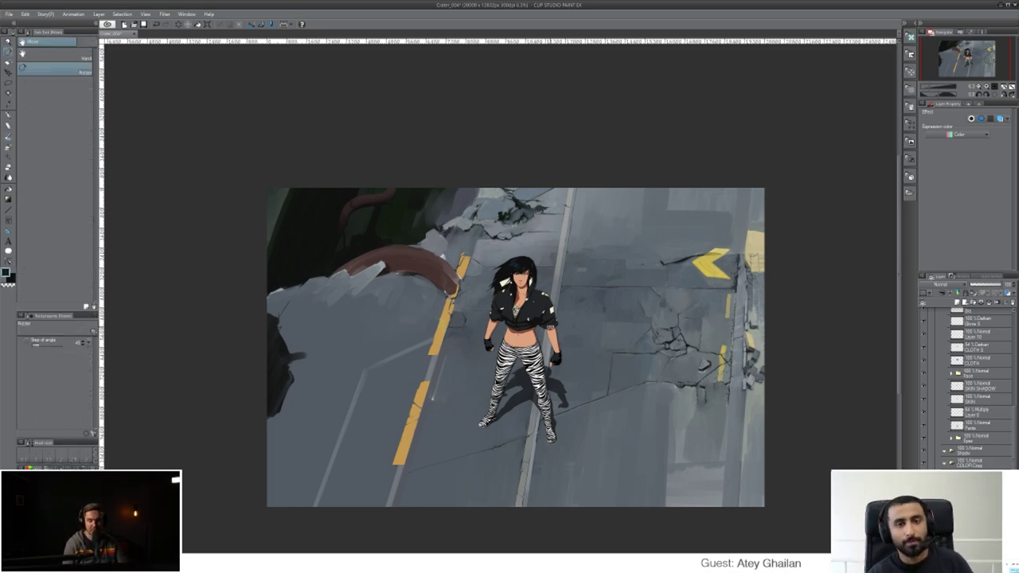
mouse_move(552, 326)
mouse_down()
mouse_move(540, 275)
mouse_move(543, 318)
mouse_up()
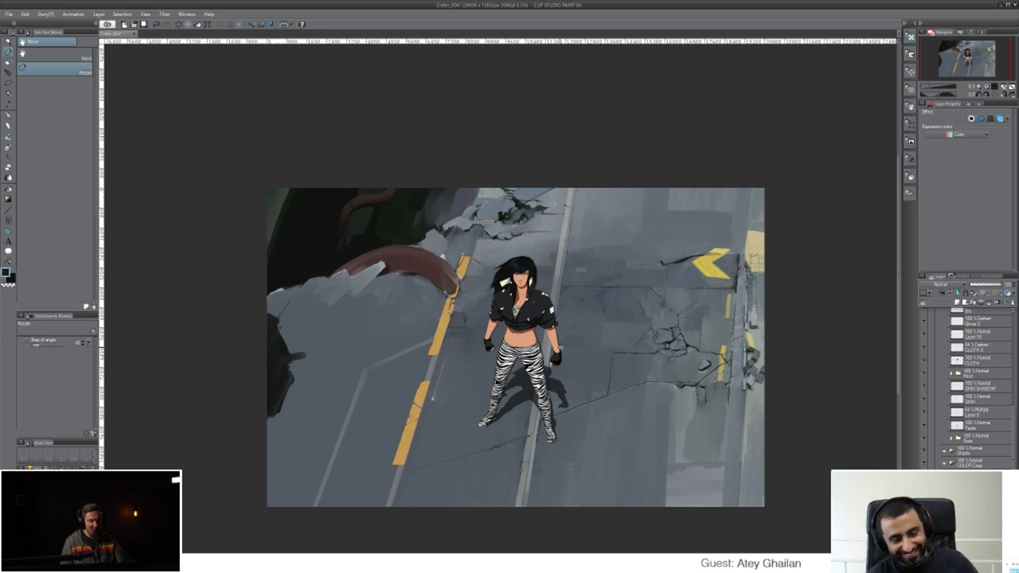
scroll(560, 348, up, 2)
scroll(646, 237, up, 1)
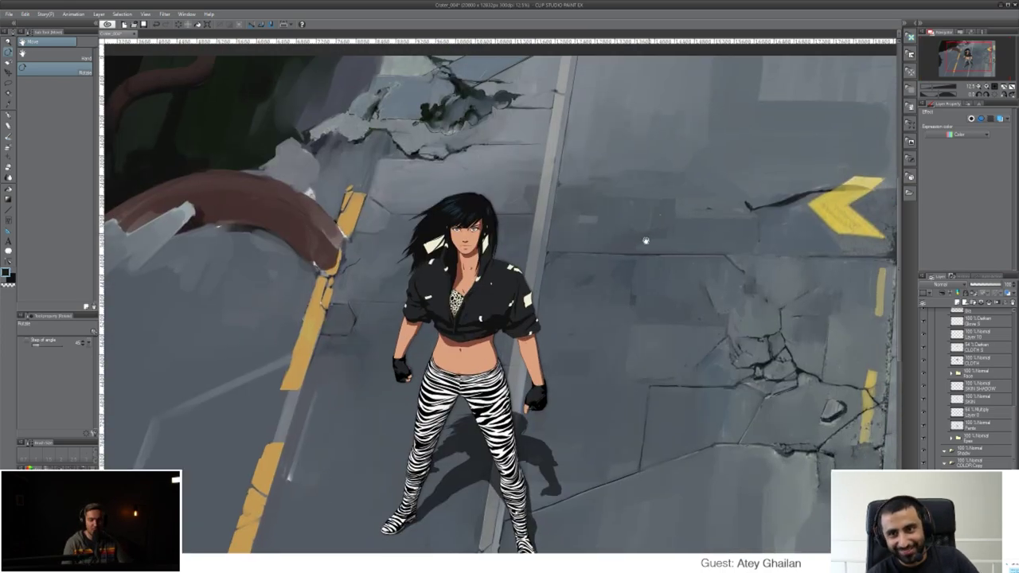
key(b)
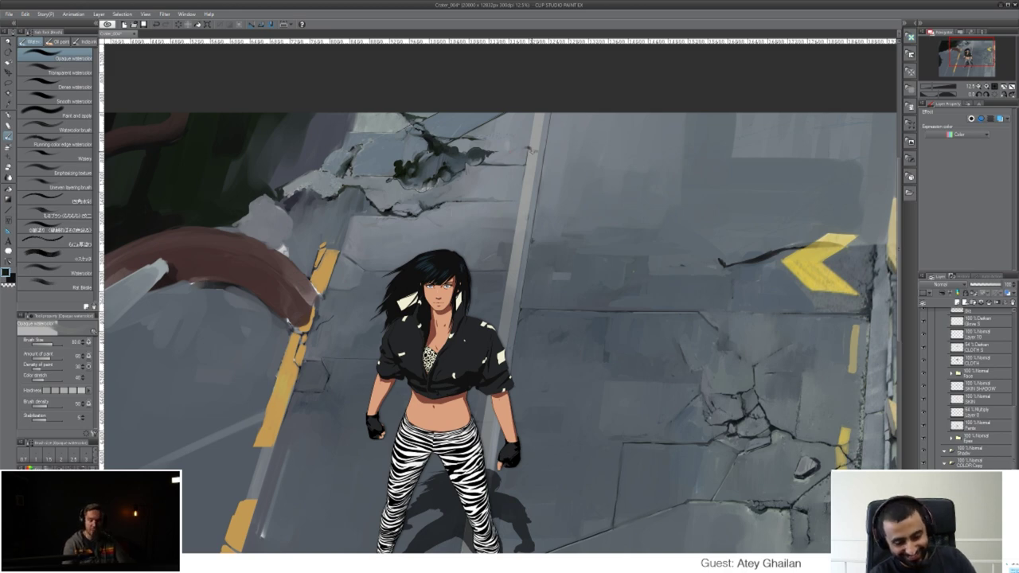
mouse_move(548, 150)
mouse_down()
mouse_move(570, 145)
mouse_move(557, 148)
mouse_up()
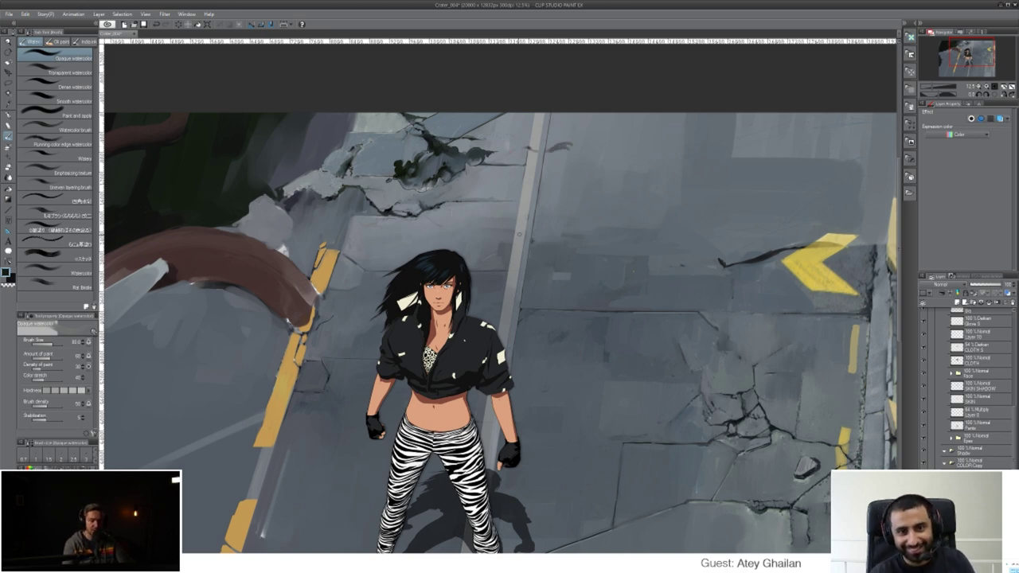
- Paint a dark oval ring with a grey centre on the road beside the pale lane line, using a smaller Watercolor brush
click(56, 129)
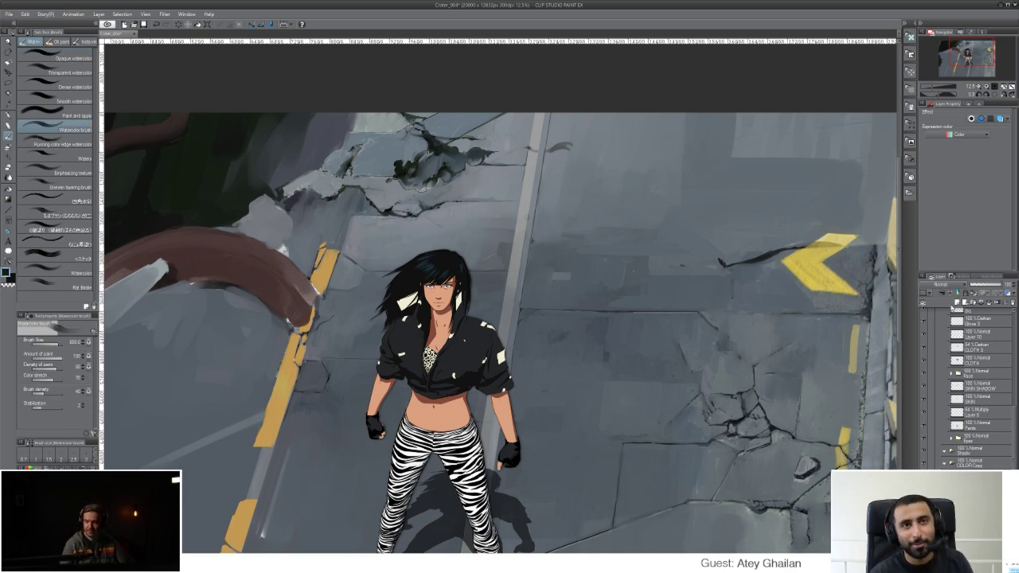
drag(572, 144, 601, 148)
key(bracketleft)
key(bracketleft)
key(bracketleft)
key(bracketleft)
key(bracketleft)
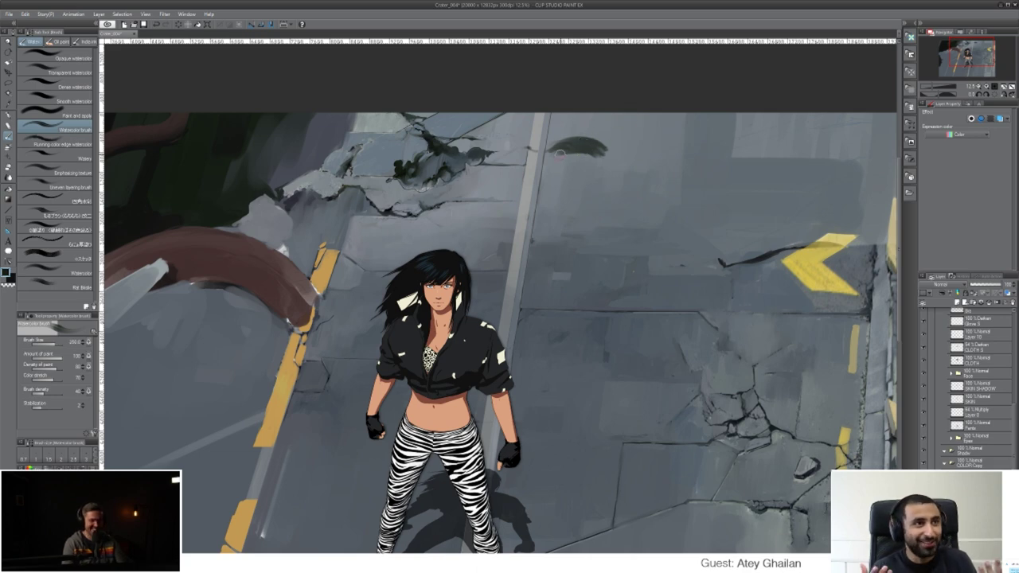
mouse_move(551, 155)
mouse_down()
mouse_move(591, 174)
mouse_move(577, 178)
mouse_move(608, 168)
mouse_move(561, 165)
mouse_move(608, 165)
mouse_move(572, 170)
mouse_move(593, 150)
mouse_move(565, 149)
mouse_move(599, 151)
mouse_move(578, 142)
mouse_move(576, 157)
mouse_move(571, 150)
mouse_move(584, 143)
mouse_move(603, 148)
mouse_move(560, 153)
mouse_move(603, 162)
mouse_up()
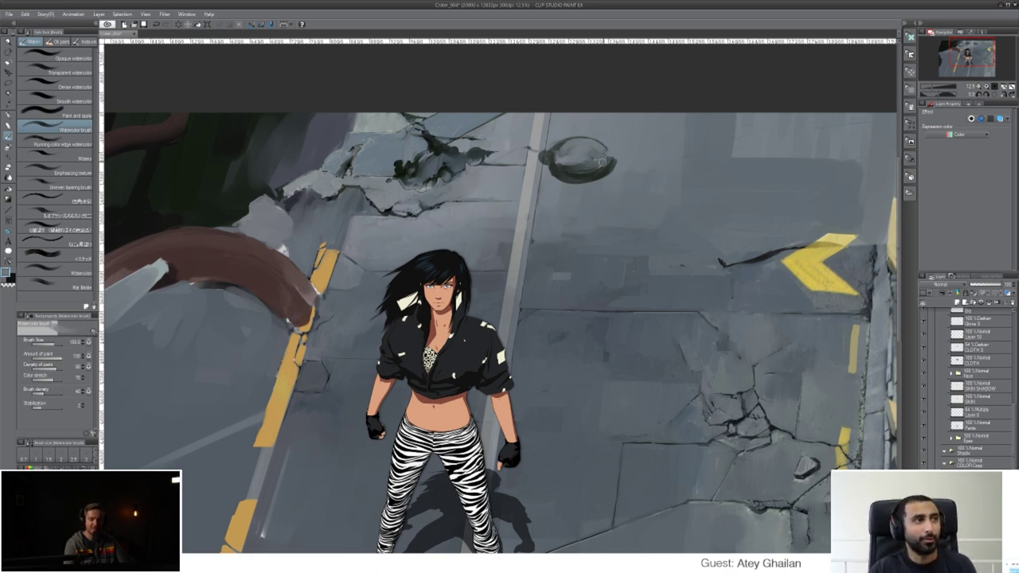
- Try touching up the crater's dark crevices and cracked edge with sampled dark color
alt+click(478, 153)
drag(469, 162, 481, 159)
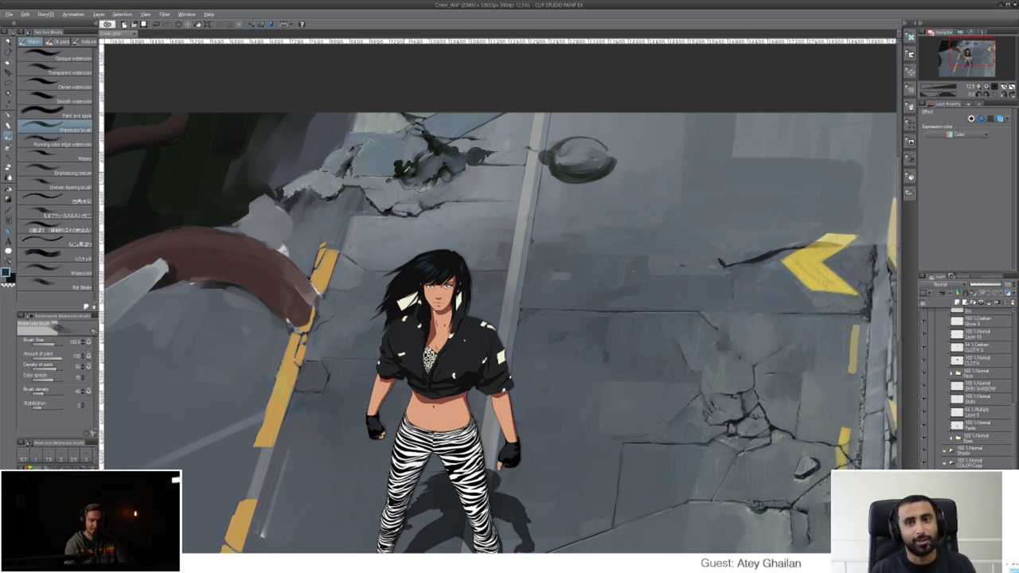
mouse_move(407, 169)
mouse_down()
mouse_move(401, 178)
mouse_move(413, 175)
mouse_up()
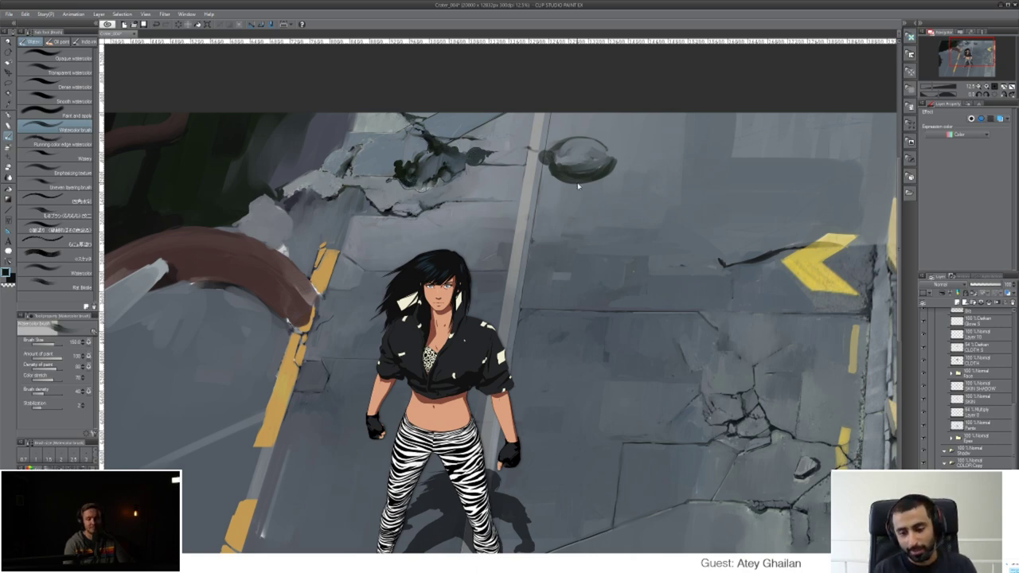
- Undo the crater touch-ups and the ring's grey fill, and redefine the dark ring with small marks beside it using a smaller brush
key(ctrl+z)
key(ctrl+z)
key(ctrl+z)
key(ctrl+z)
key(ctrl+z)
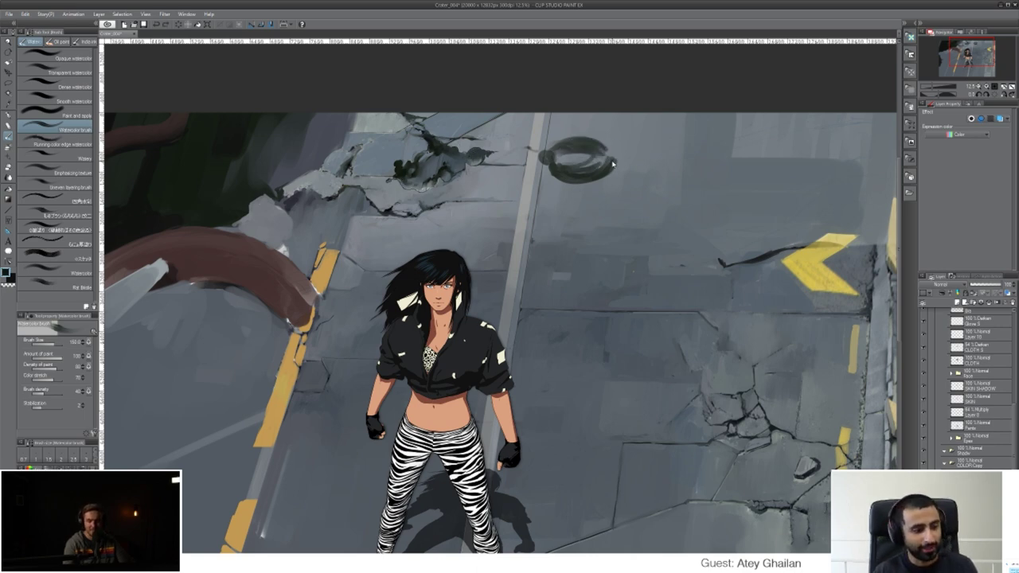
mouse_move(575, 148)
mouse_down()
mouse_move(567, 160)
mouse_move(581, 167)
mouse_move(590, 155)
mouse_move(578, 168)
mouse_move(597, 159)
mouse_move(579, 162)
mouse_up()
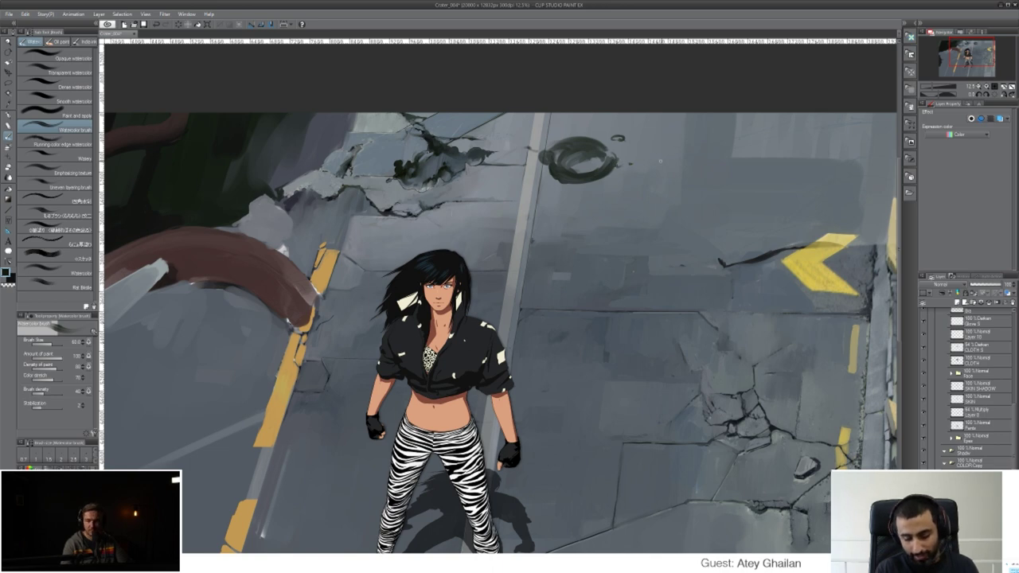
- Trim the lower arm of the yellow road arrow with grey road color, working on a rotated canvas
drag(688, 193, 524, 200)
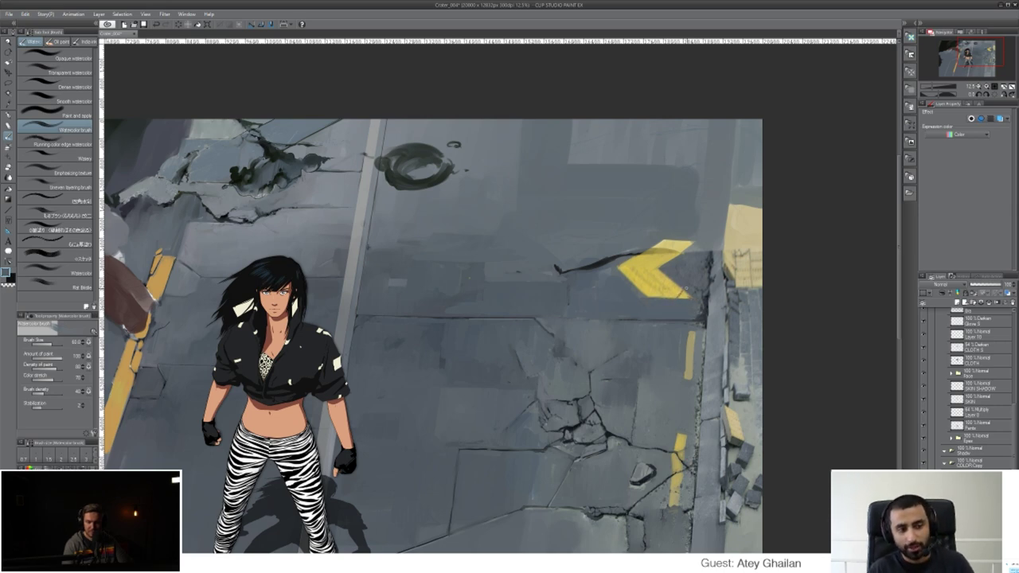
drag(704, 304, 483, 300)
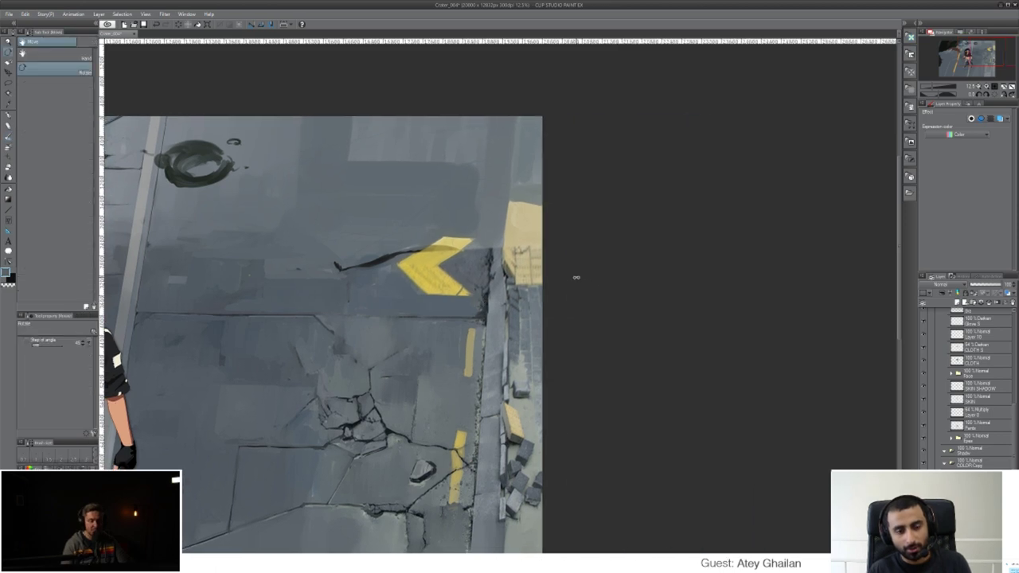
mouse_move(510, 231)
mouse_down()
mouse_move(538, 244)
mouse_move(548, 291)
mouse_move(542, 273)
mouse_move(511, 299)
mouse_up()
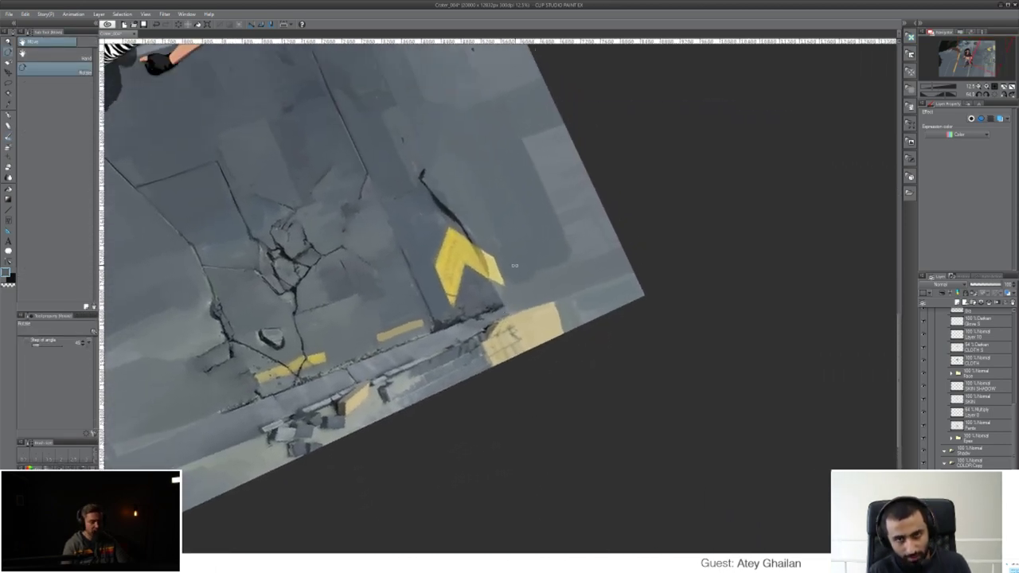
key(b)
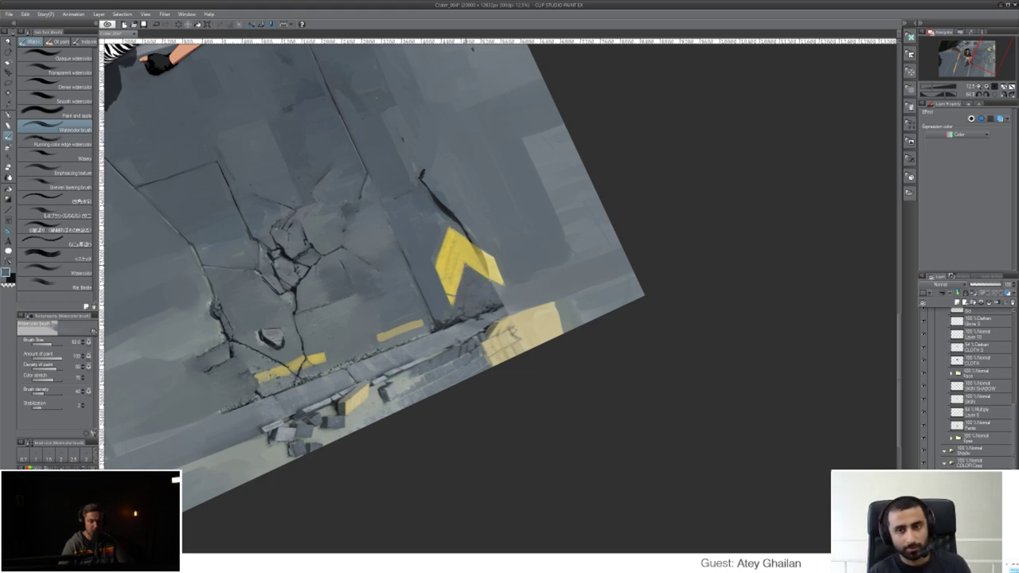
drag(460, 285, 452, 305)
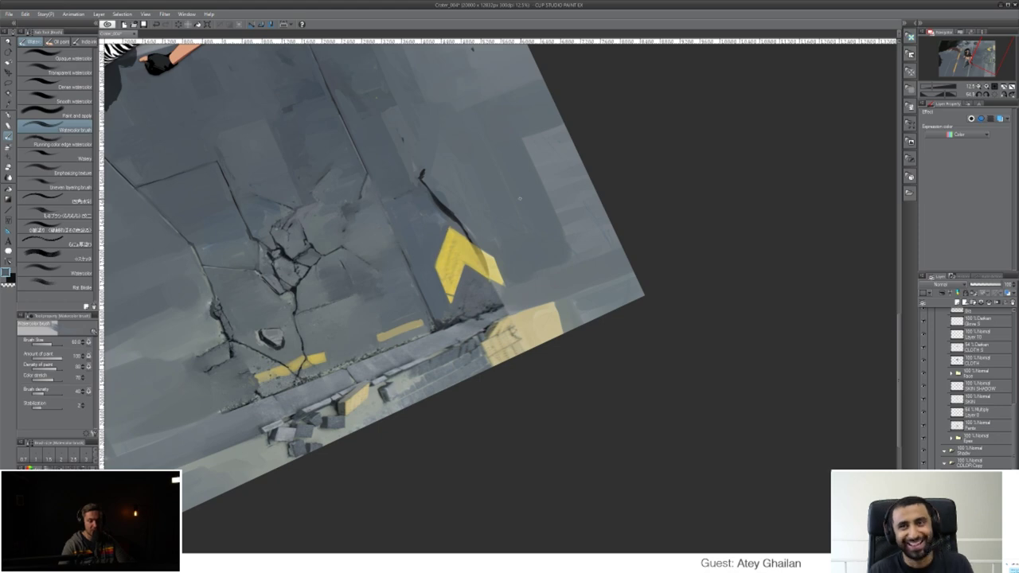
- Rework the crack crossing the yellow arrow's upper arm with sampled yellow and dark tones, with the canvas turned upright
key(shift+space)
drag(498, 335, 626, 213)
alt+click(522, 219)
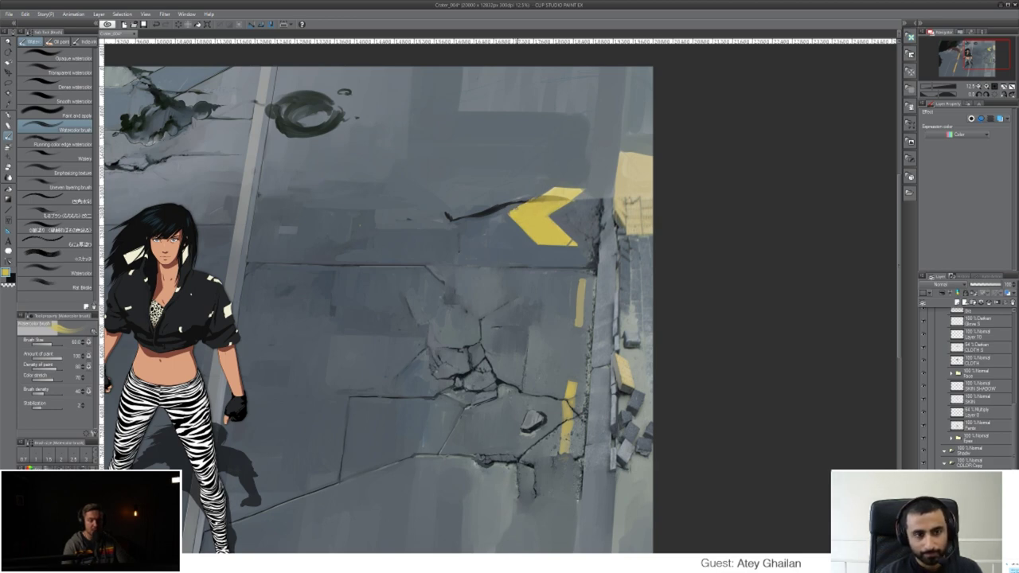
alt+click(521, 202)
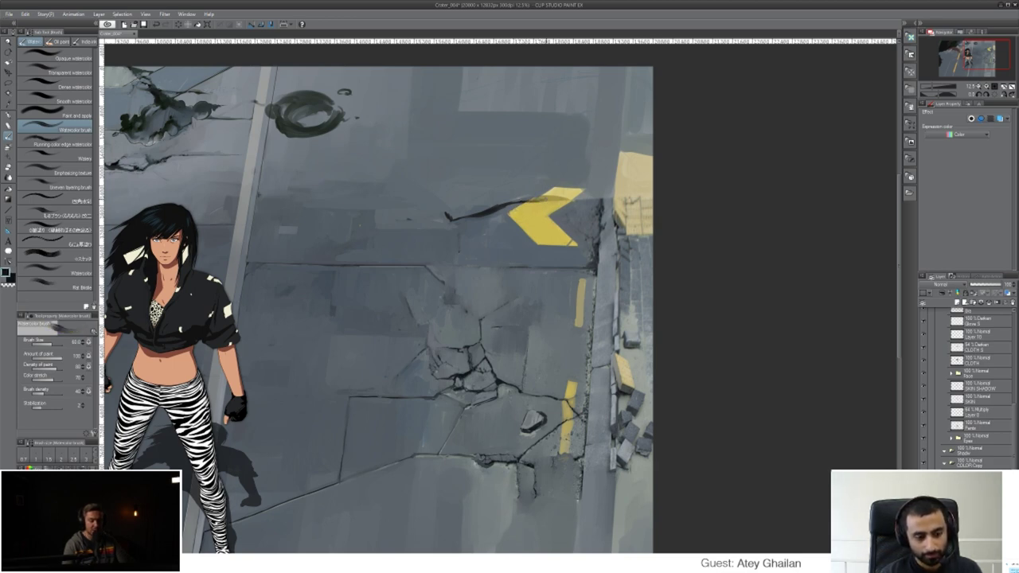
alt+click(552, 199)
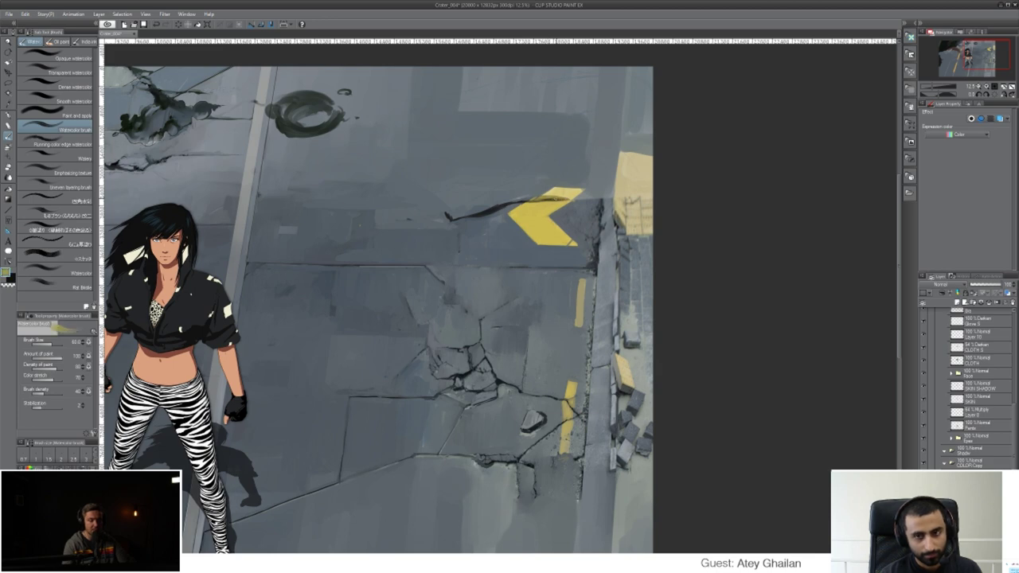
alt+click(578, 199)
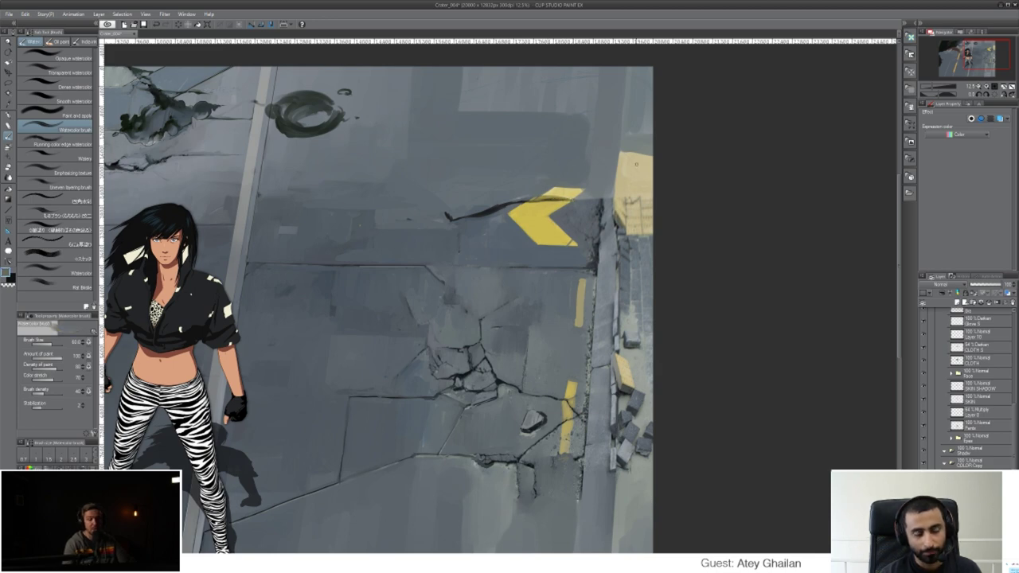
alt+click(535, 198)
alt+click(535, 197)
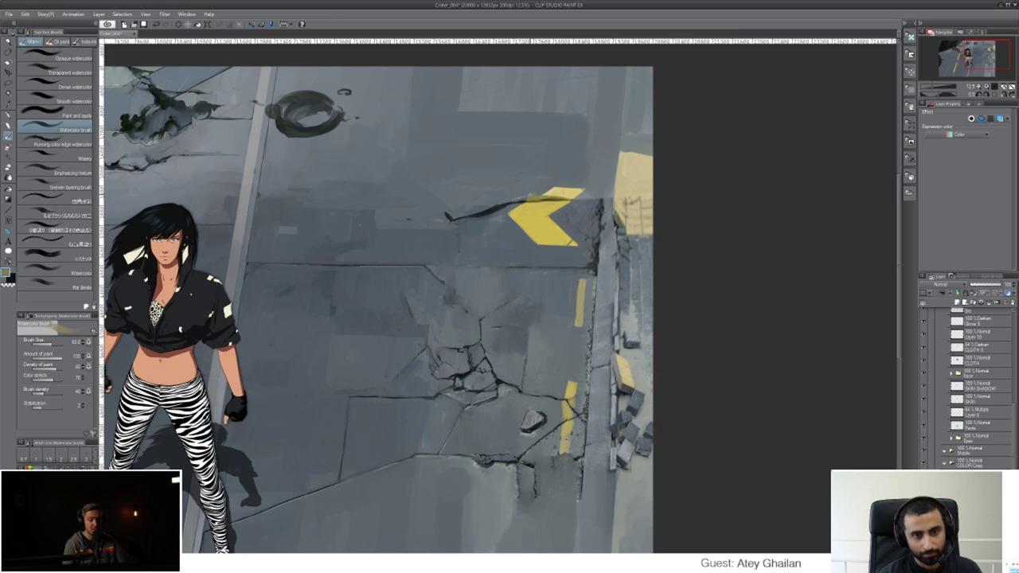
- Reshape the yellow arrow's upper arm into an offset piece above the crack, using sampled yellow and road grey
alt+click(531, 197)
drag(533, 196, 571, 196)
alt+click(539, 192)
alt+click(547, 182)
alt+click(580, 196)
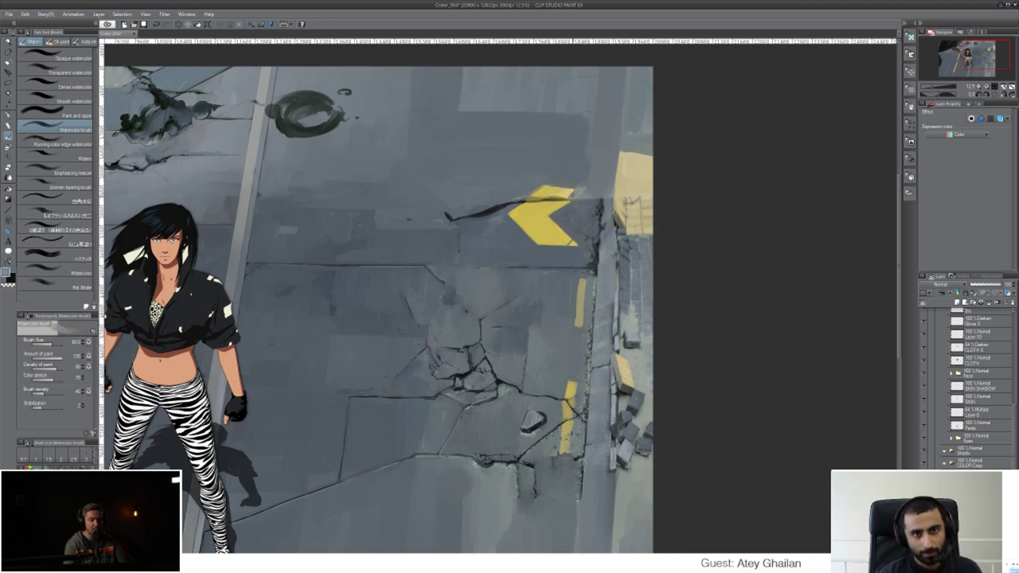
- Extend the thin dark crack from the yellow arrow's upper arm to the curb with sampled color
alt+click(576, 192)
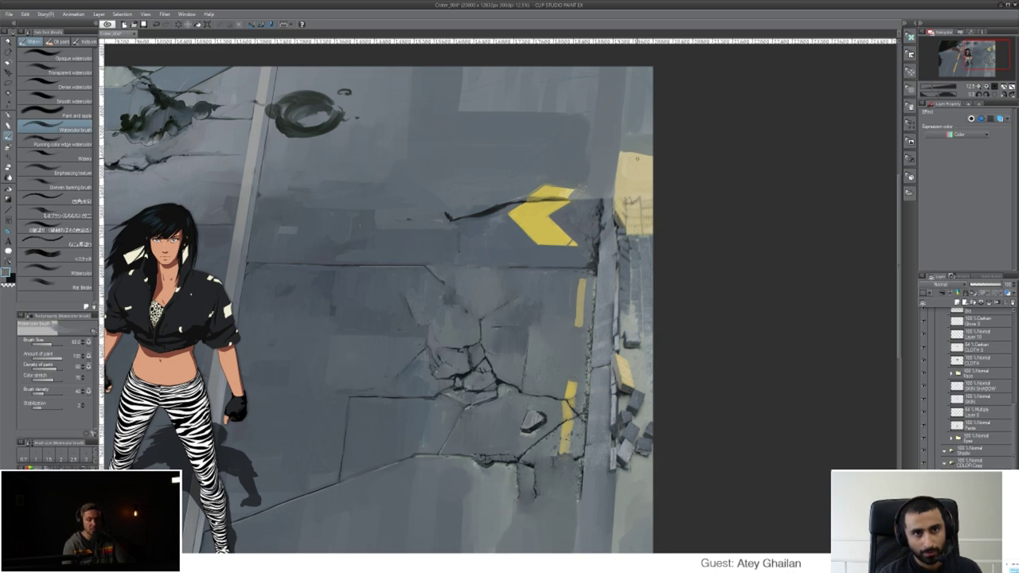
alt+click(589, 200)
mouse_move(580, 199)
mouse_down()
mouse_move(601, 198)
mouse_move(545, 200)
mouse_move(620, 195)
mouse_up()
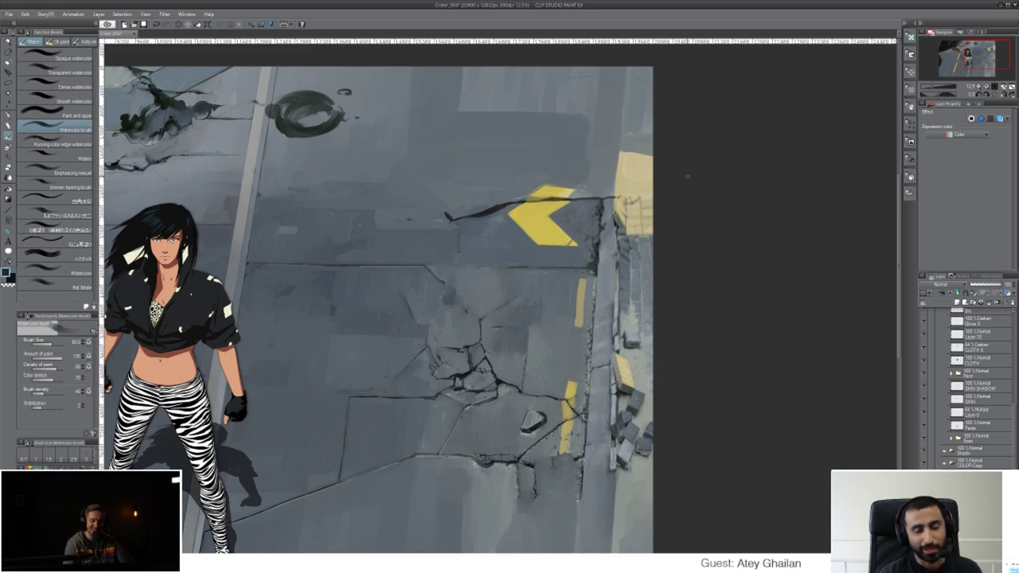
- Paint a yellow-orange broken block face on the curb where the crack meets it, using sampled yellow, orange and dark tones
alt+click(618, 200)
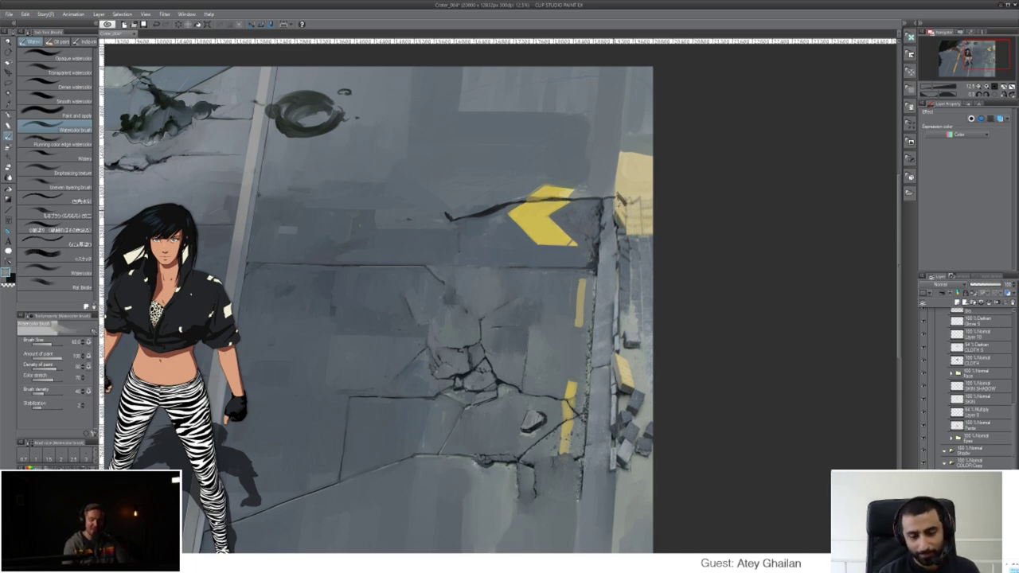
alt+click(615, 196)
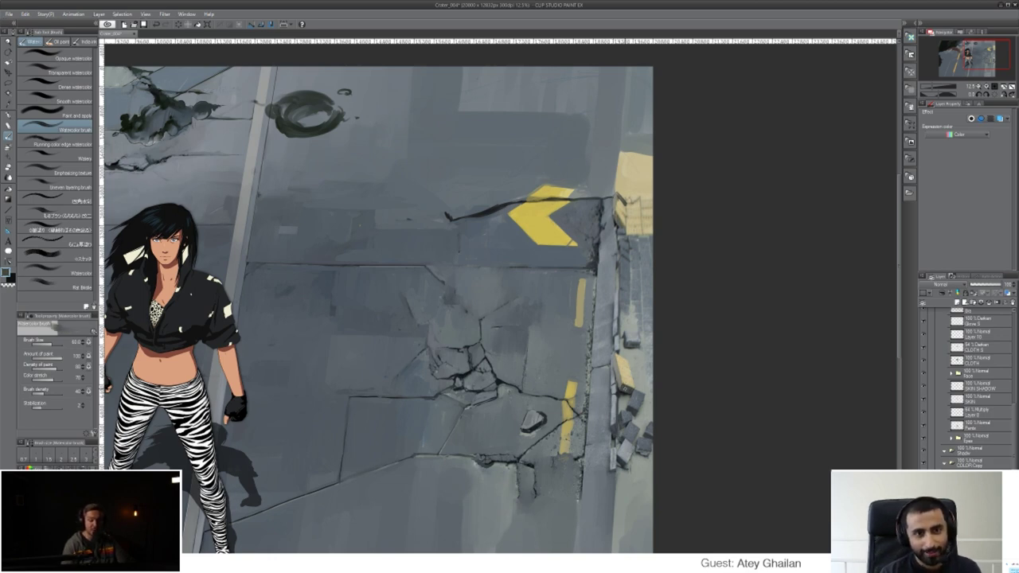
alt+click(547, 231)
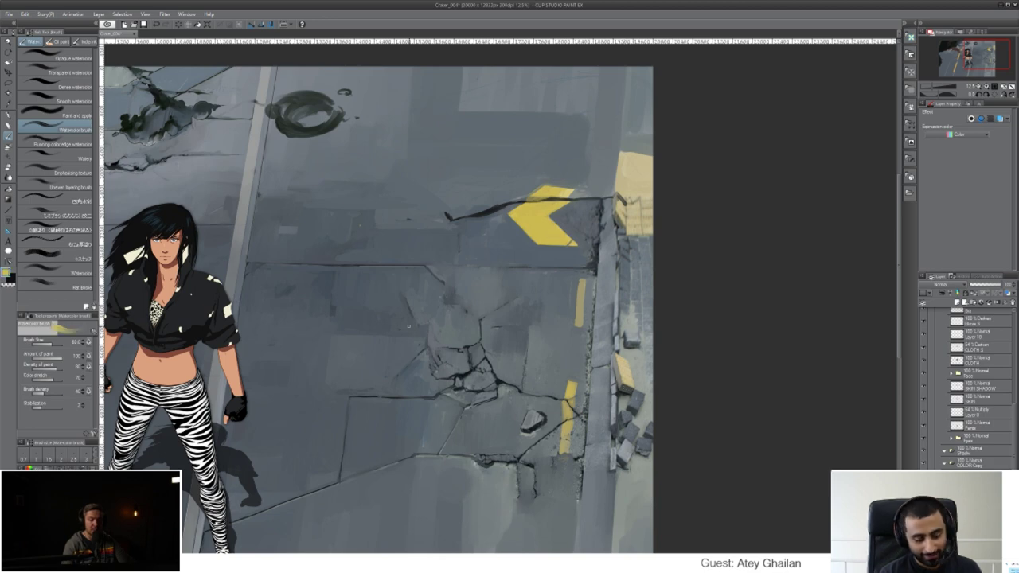
drag(416, 320, 291, 301)
alt+click(225, 258)
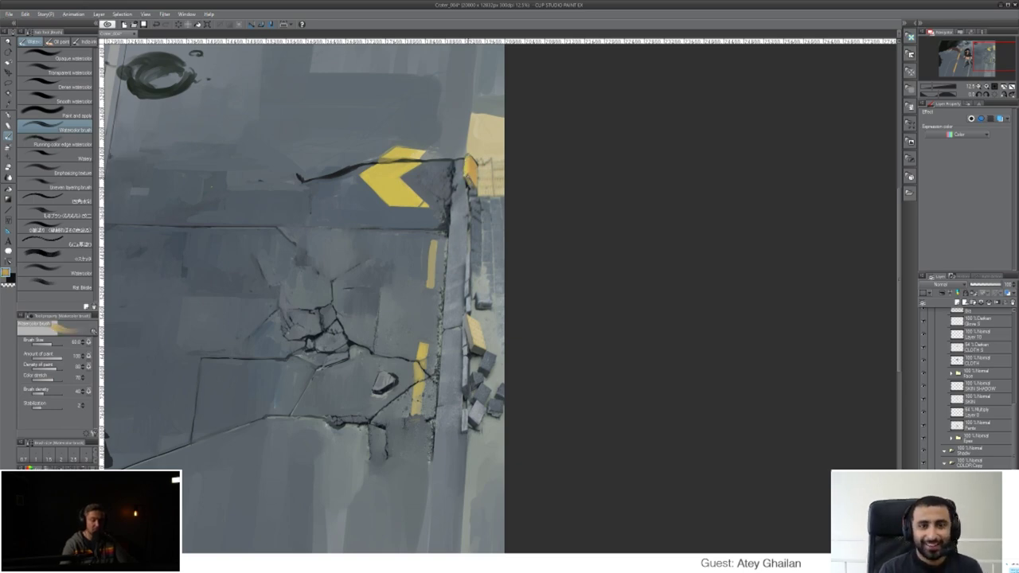
alt+click(371, 165)
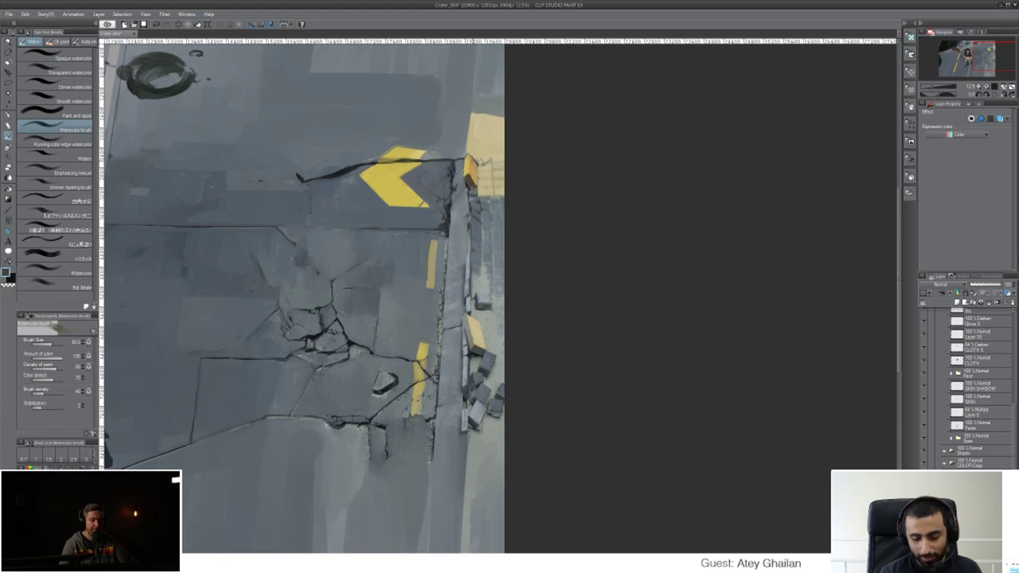
alt+click(473, 152)
alt+click(471, 152)
- Repaint the road patch between the yellow arrow and the curb in sampled grey with an enlarged brush
drag(513, 292, 602, 380)
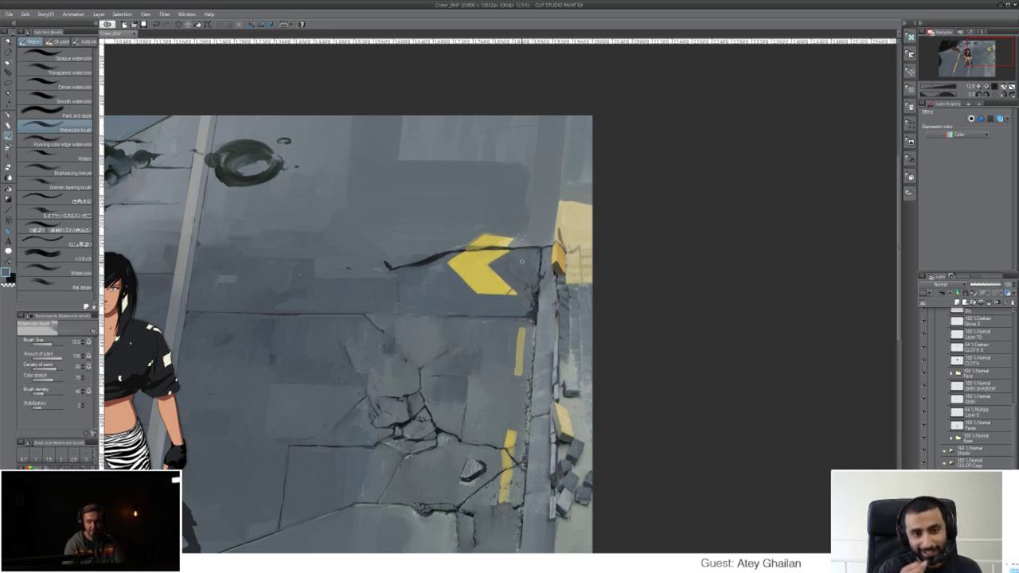
key(])
key(])
key(])
key(])
key(])
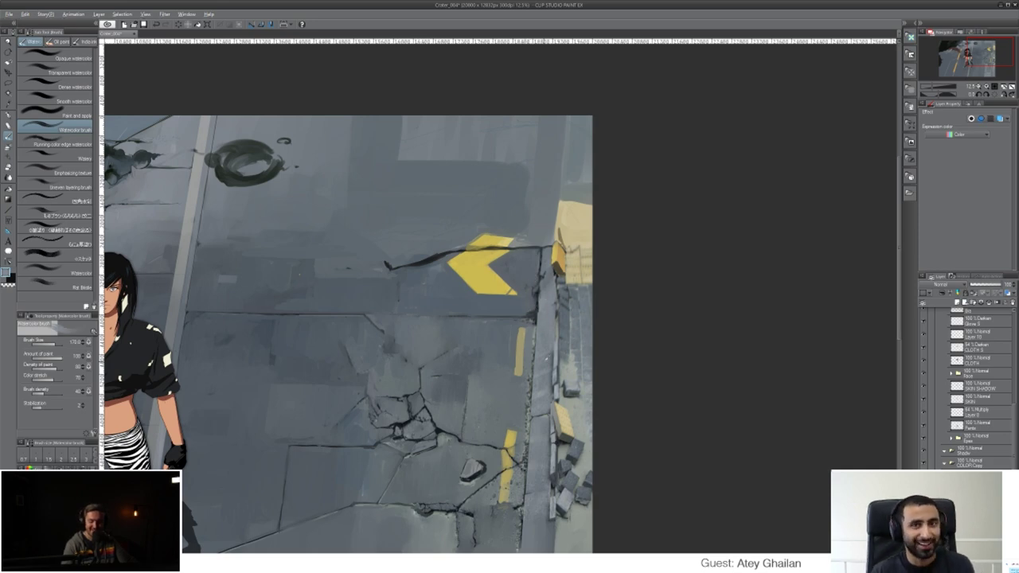
- Draw a thin dark seam from the road's horizontal seam up to the inner end of the crack, using sampled tones
mouse_move(546, 364)
mouse_down()
mouse_move(576, 327)
mouse_move(611, 383)
mouse_up()
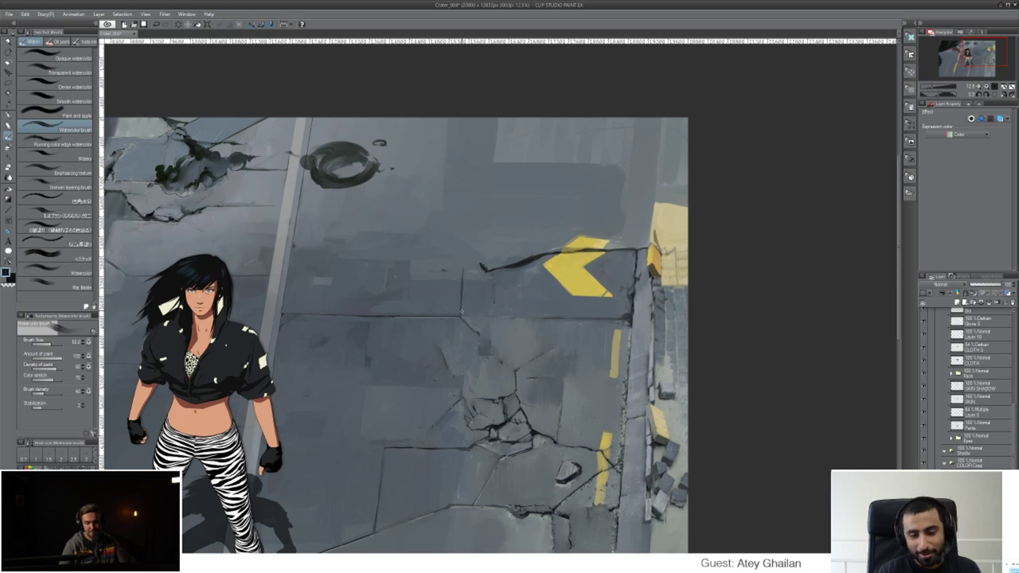
alt+click(465, 269)
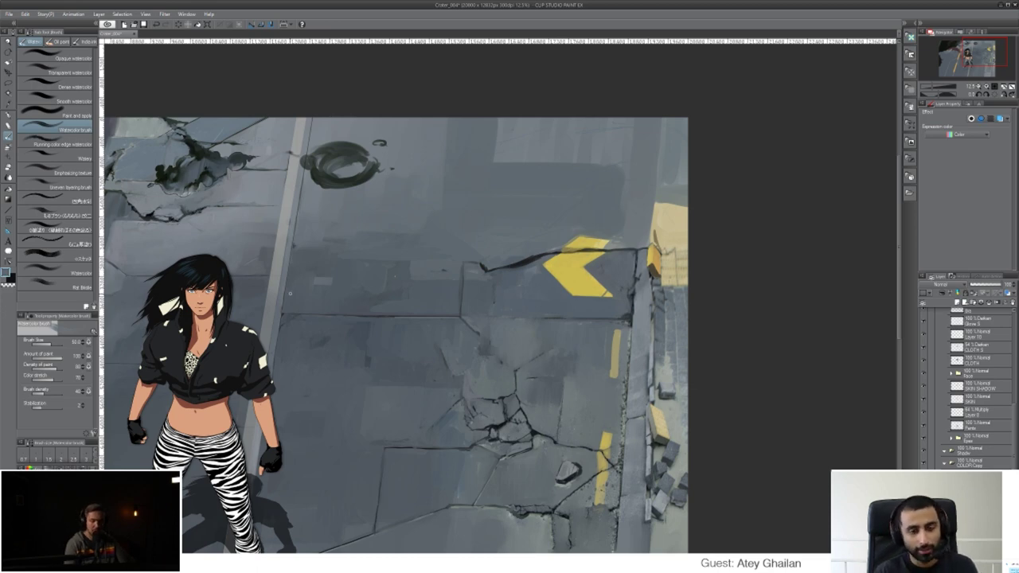
alt+click(516, 264)
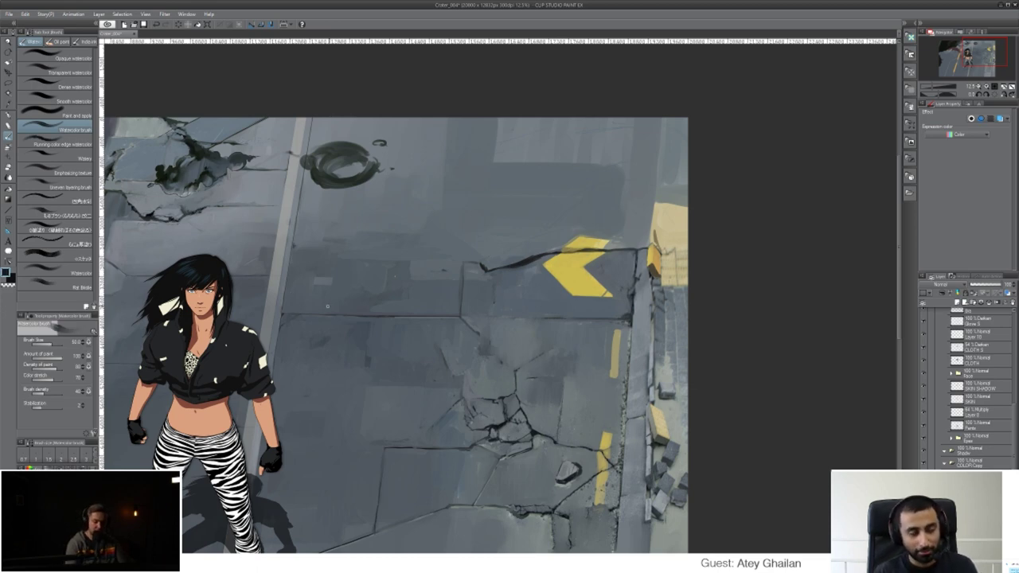
- Draw two parallel straight dark diagonal lines across the road, from the seam and the pale lane line toward the upper curb and canvas edge
click(383, 315)
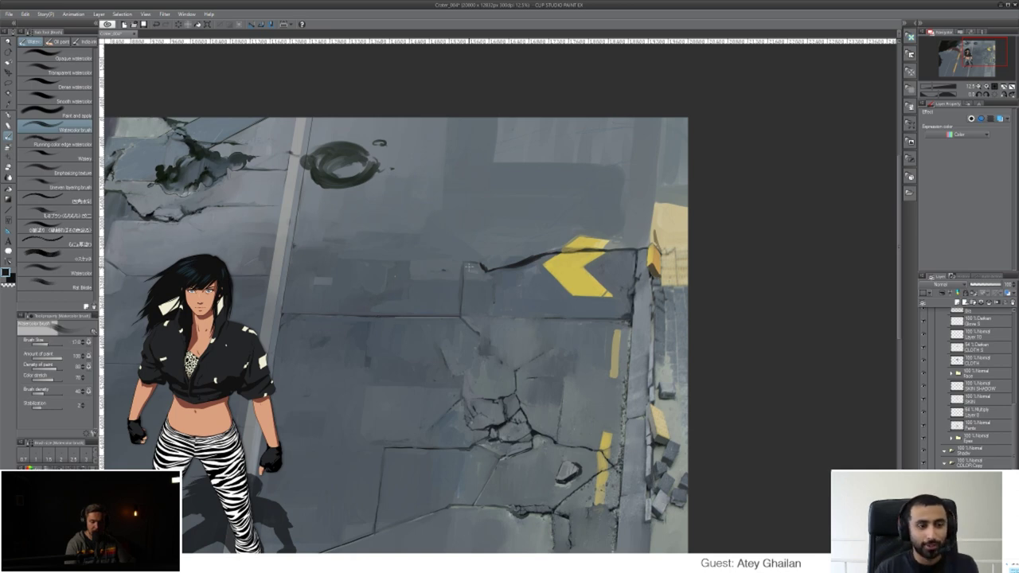
shift+click(460, 273)
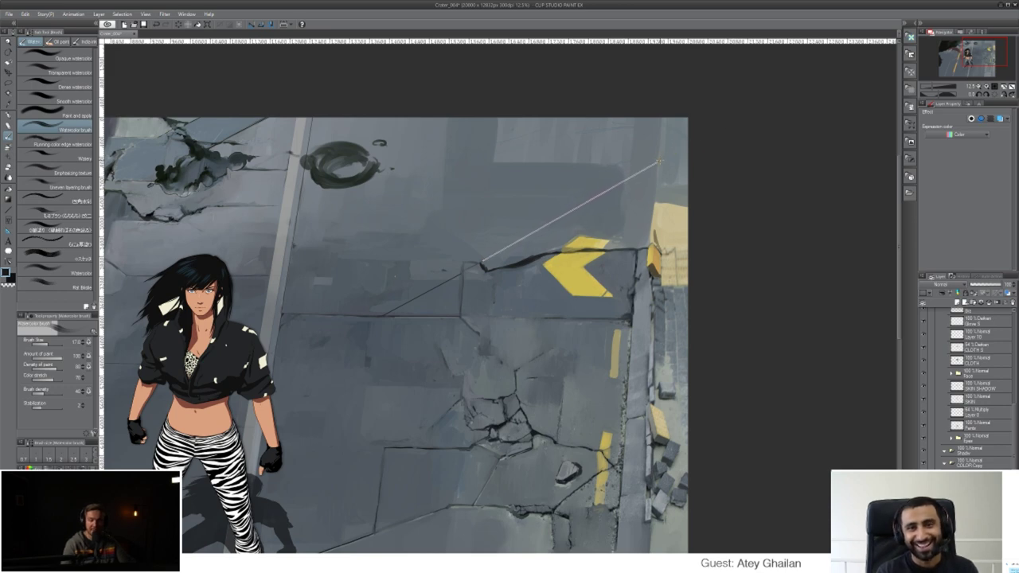
shift+click(660, 162)
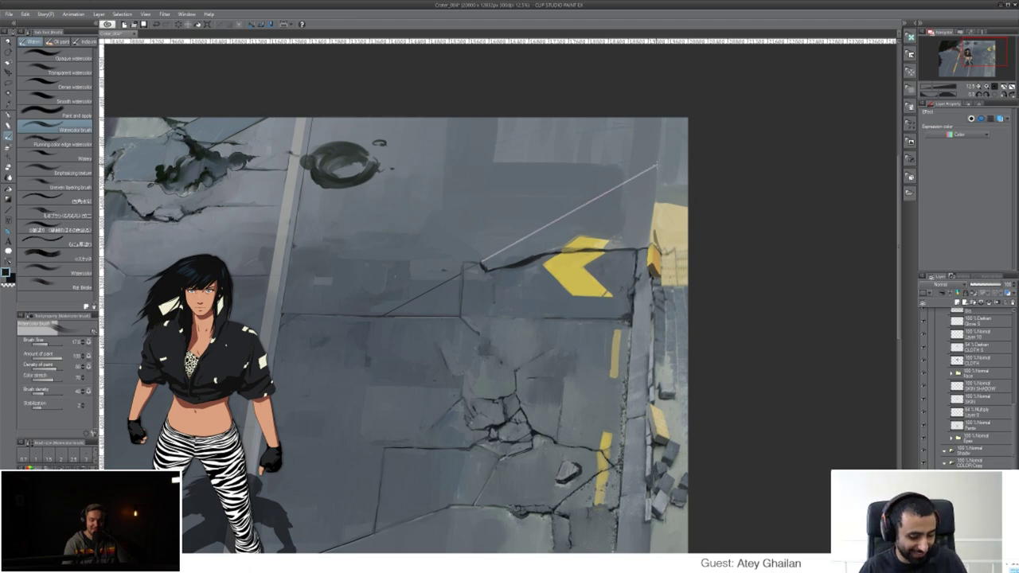
shift+click(657, 166)
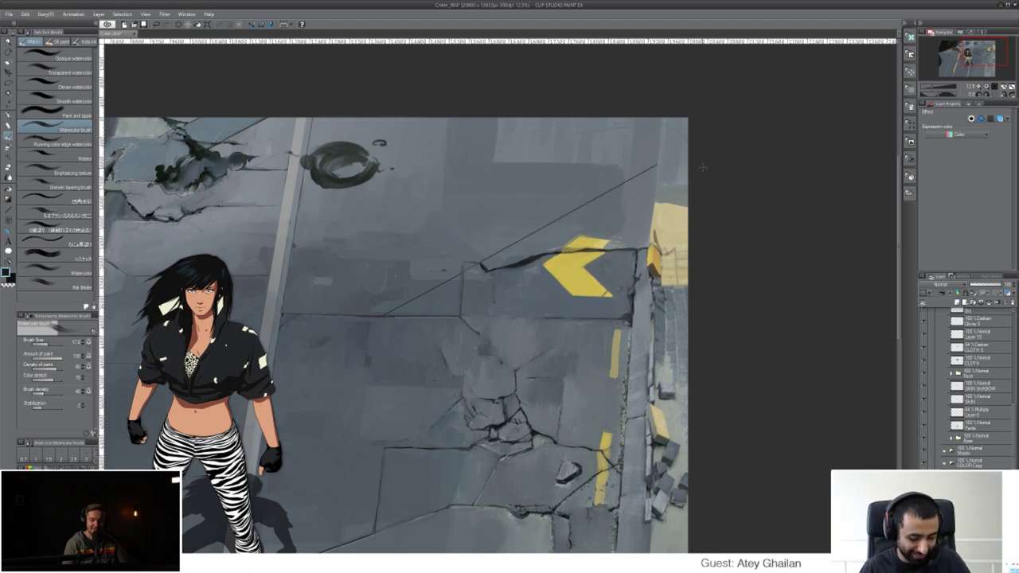
click(285, 291)
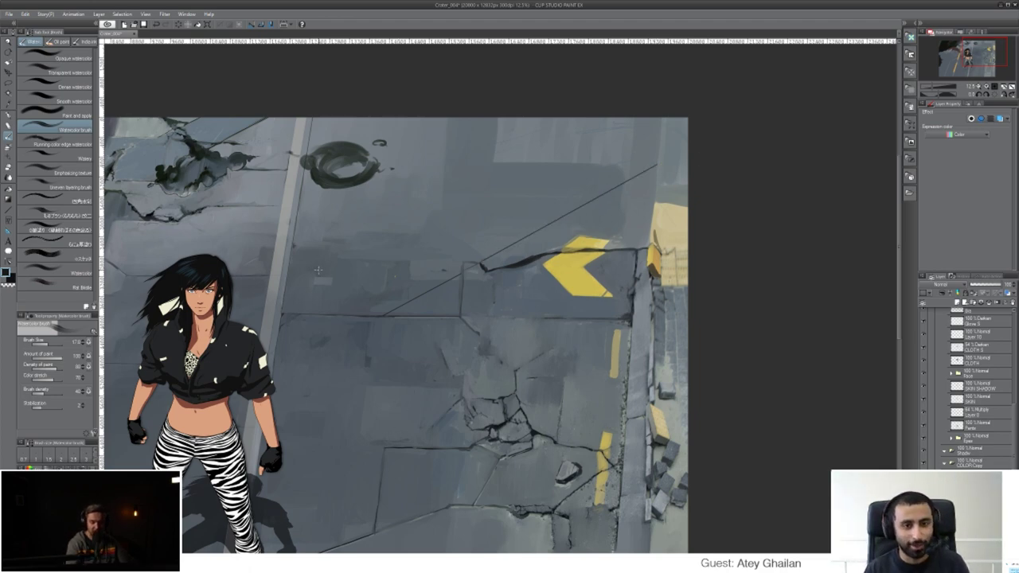
shift+click(624, 112)
drag(567, 360, 659, 324)
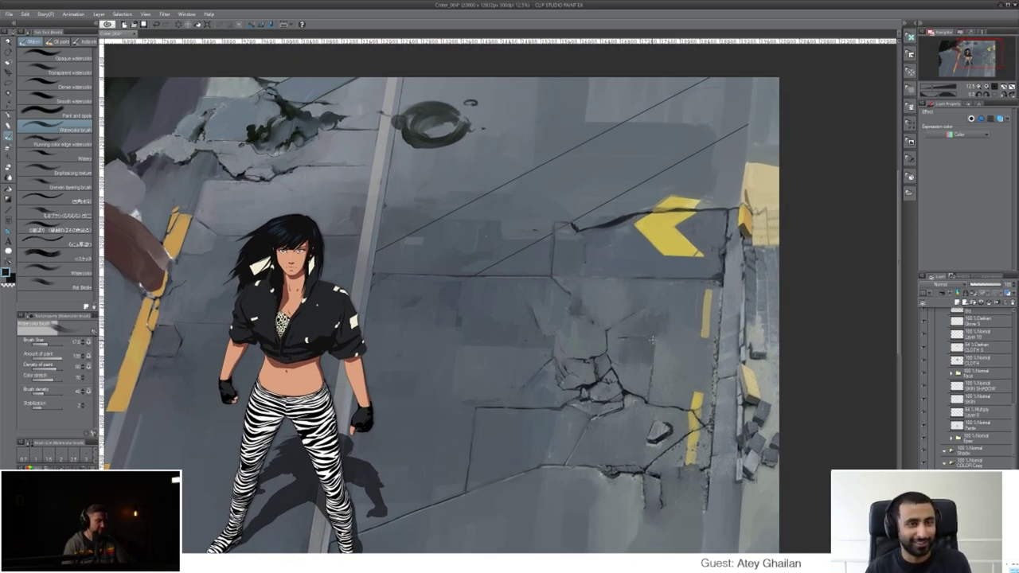
drag(514, 356, 489, 392)
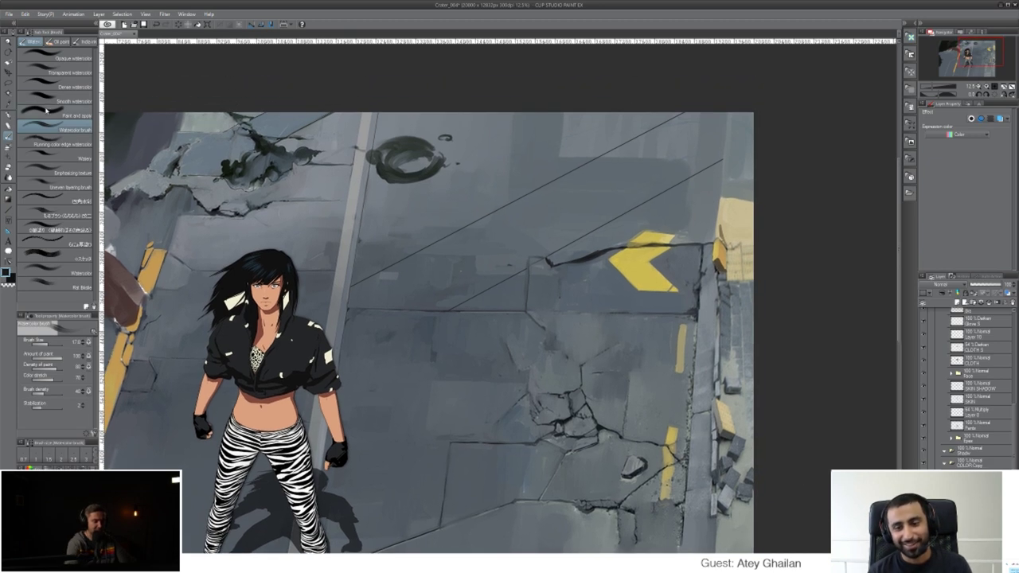
- Select the diagonal road strip between the two lines with a polyline selection, following the seam, crack end and curb edge
click(8, 82)
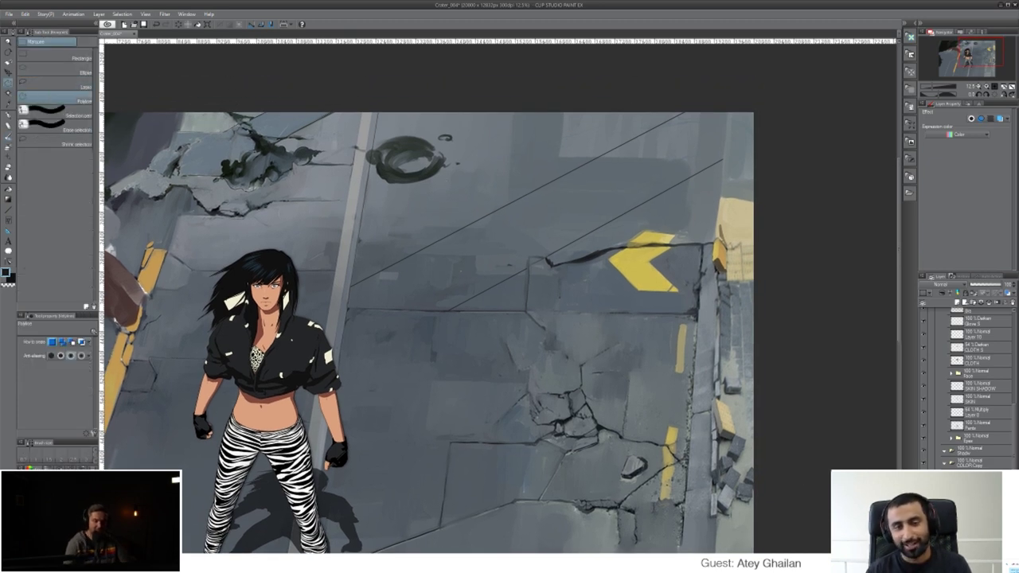
click(351, 286)
click(347, 308)
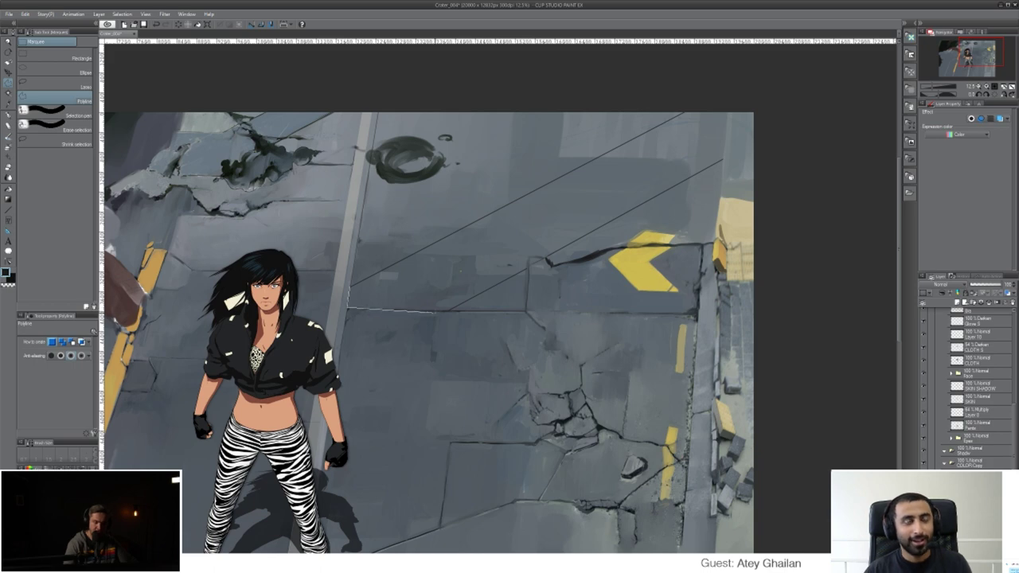
click(451, 311)
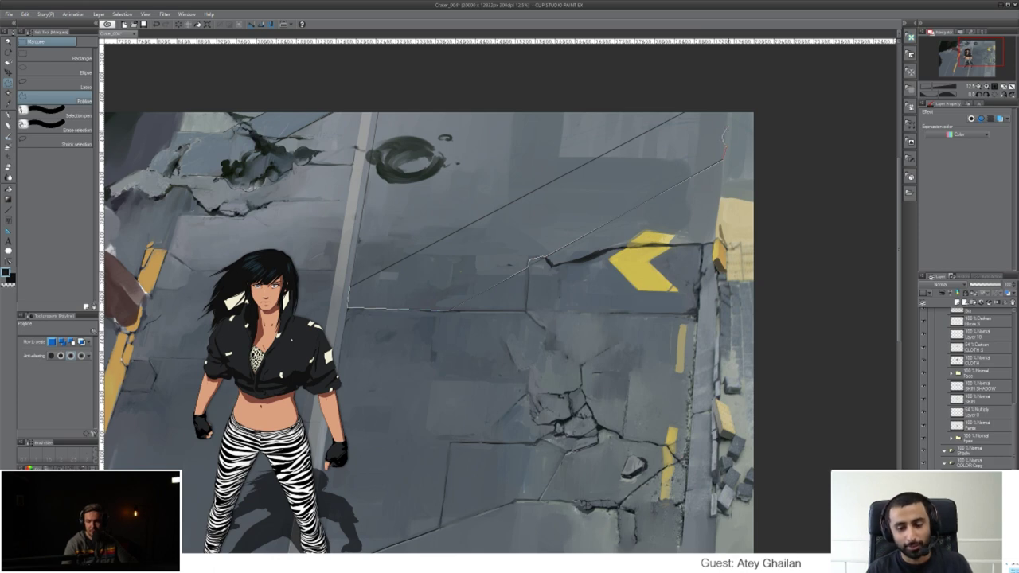
click(761, 114)
click(762, 108)
click(704, 104)
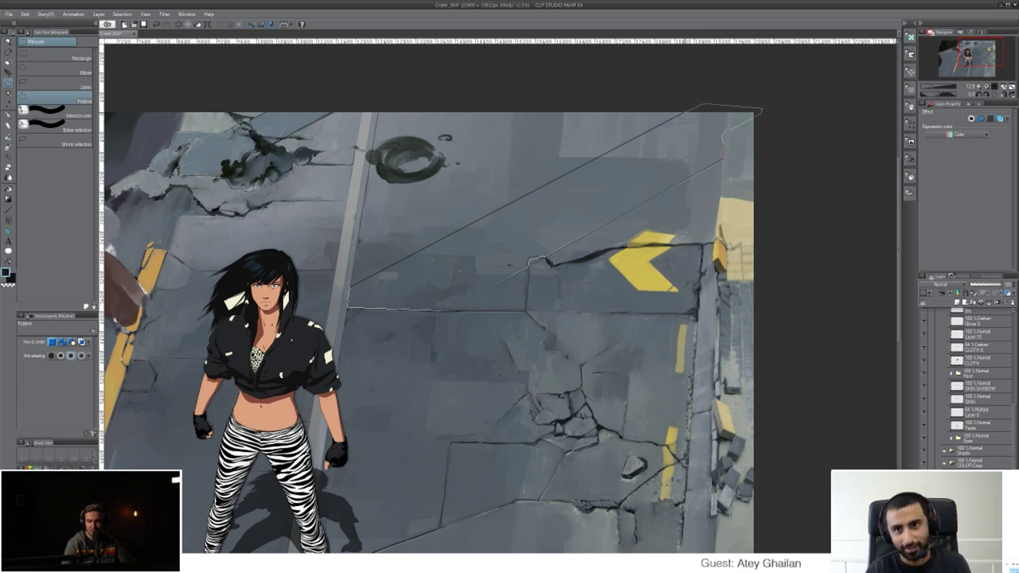
click(683, 108)
double_click(351, 288)
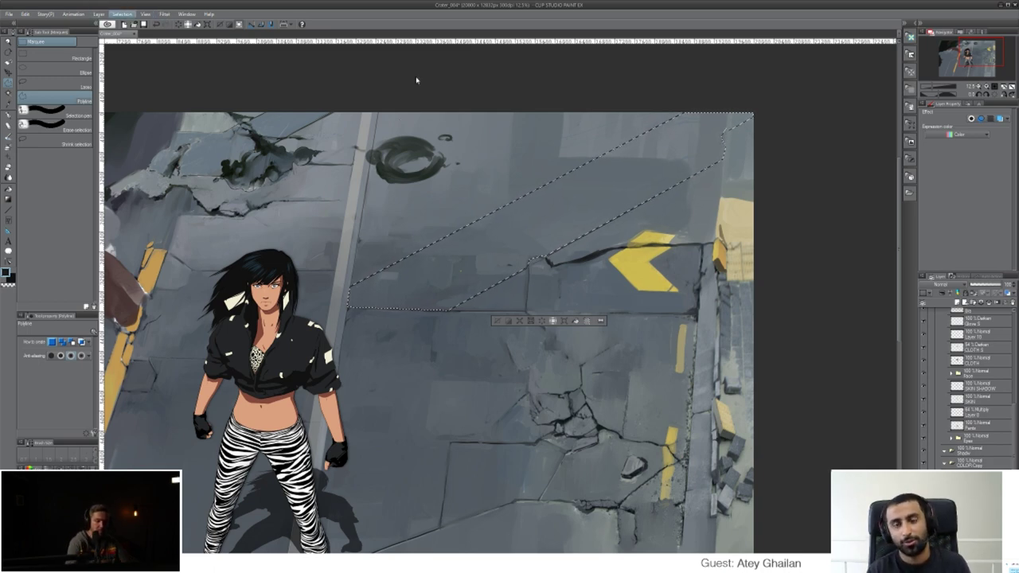
- Paint the lower end of the selected strip beside the lane line in lighter blue-grey with an enlarged Watercolor brush
key(b)
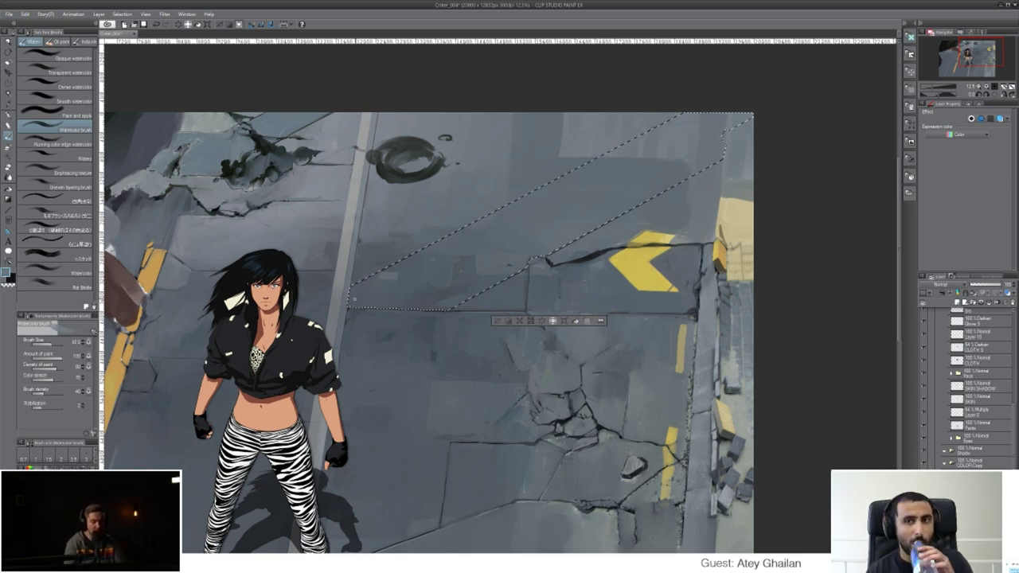
key(bracketright)
key(bracketright)
key(bracketright)
key(bracketright)
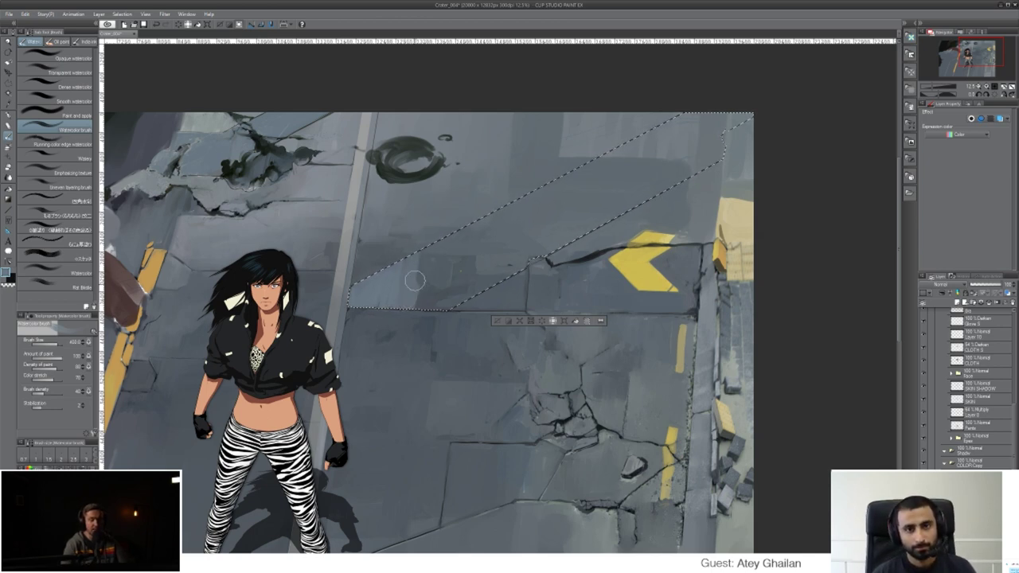
mouse_move(438, 252)
mouse_down()
mouse_move(434, 296)
mouse_move(444, 241)
mouse_move(439, 293)
mouse_move(457, 241)
mouse_move(450, 299)
mouse_move(459, 239)
mouse_move(438, 266)
mouse_up()
- Extend the lighter blue-grey along the selected strip toward the crack's end with vertical strokes of a smaller brush
key([)
key([)
key([)
key([)
key([)
key([)
key([)
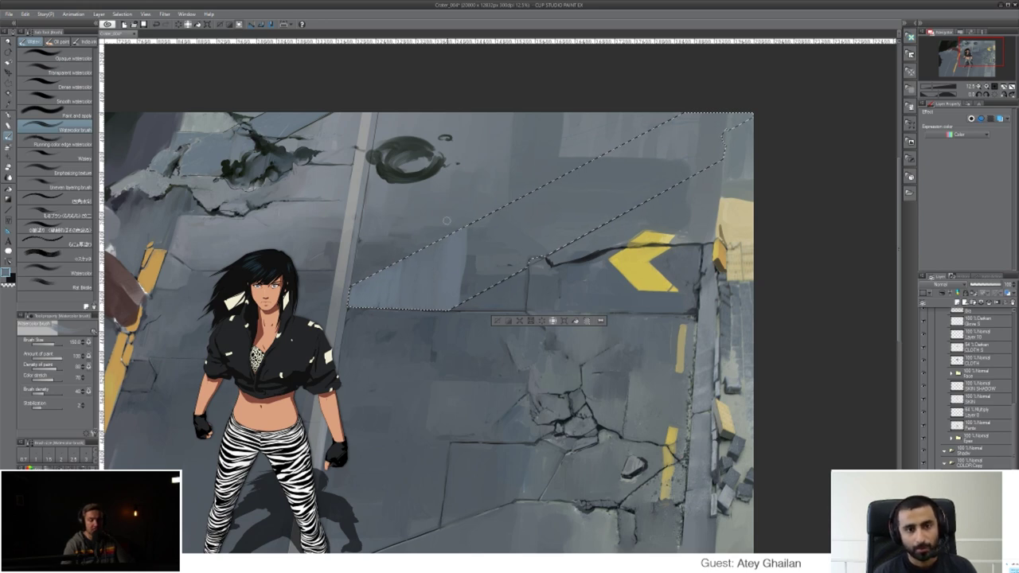
drag(469, 235, 467, 294)
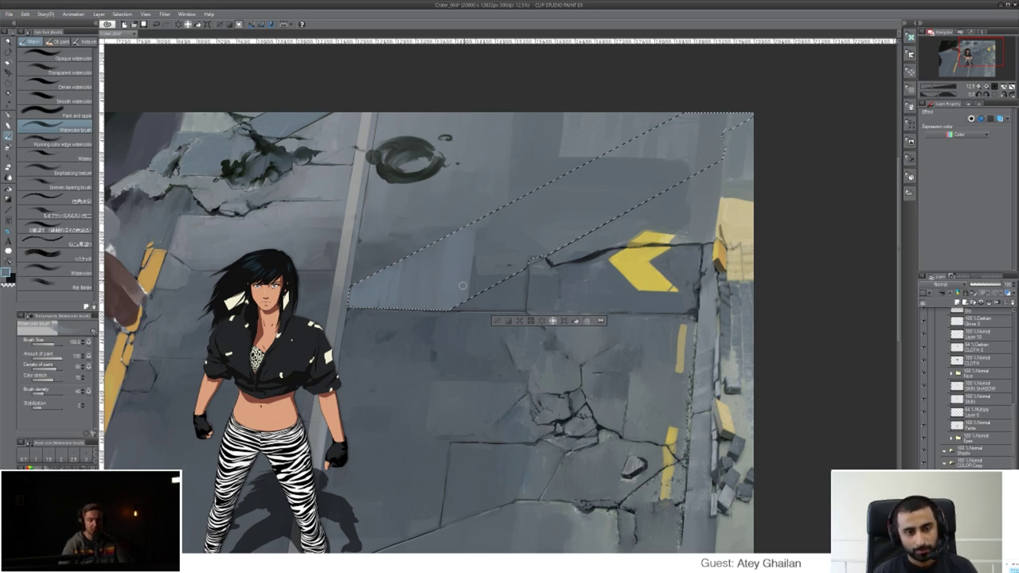
drag(481, 221, 470, 293)
drag(477, 248, 475, 292)
drag(483, 229, 480, 292)
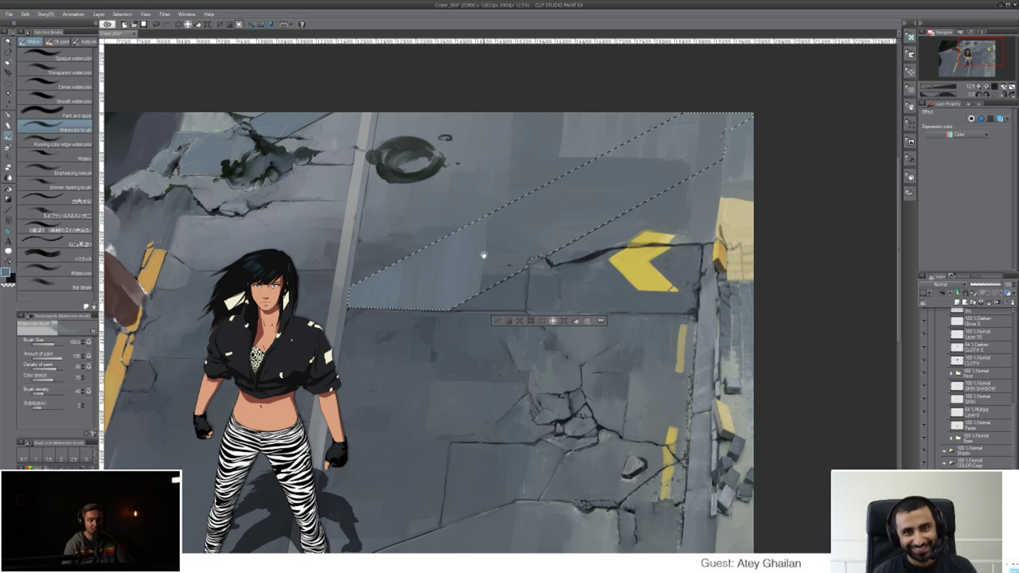
drag(481, 256, 483, 255)
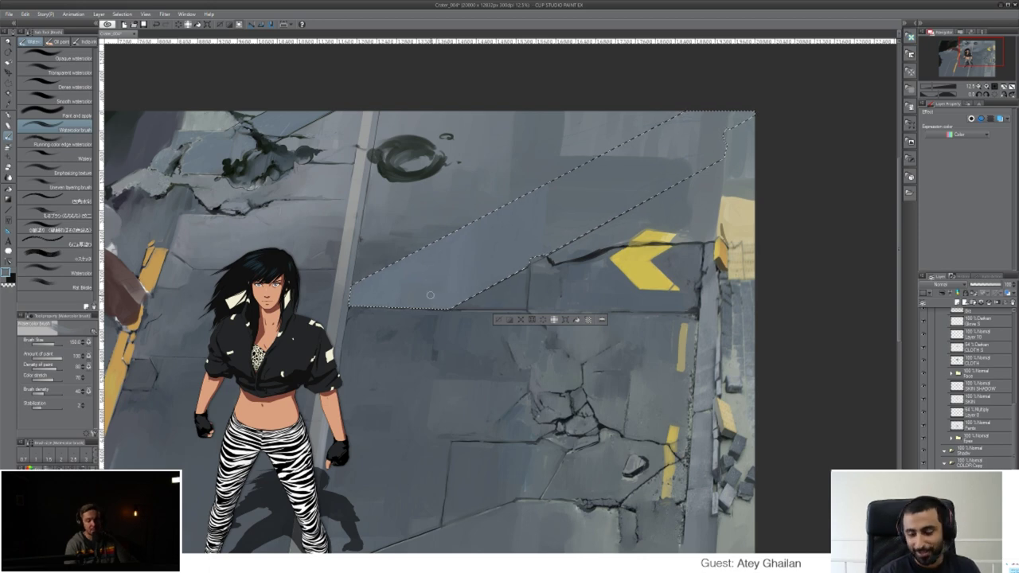
- Cover the upper part of the selected strip toward the canvas corner with blue-grey using a larger brush
drag(590, 273, 474, 383)
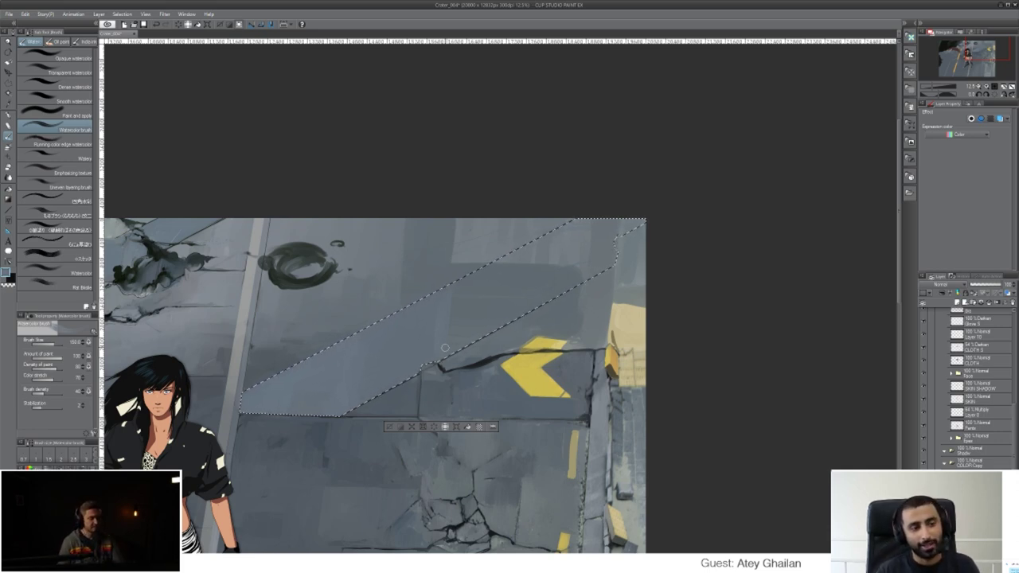
key(bracketright)
key(bracketright)
key(bracketright)
key(bracketright)
key(bracketright)
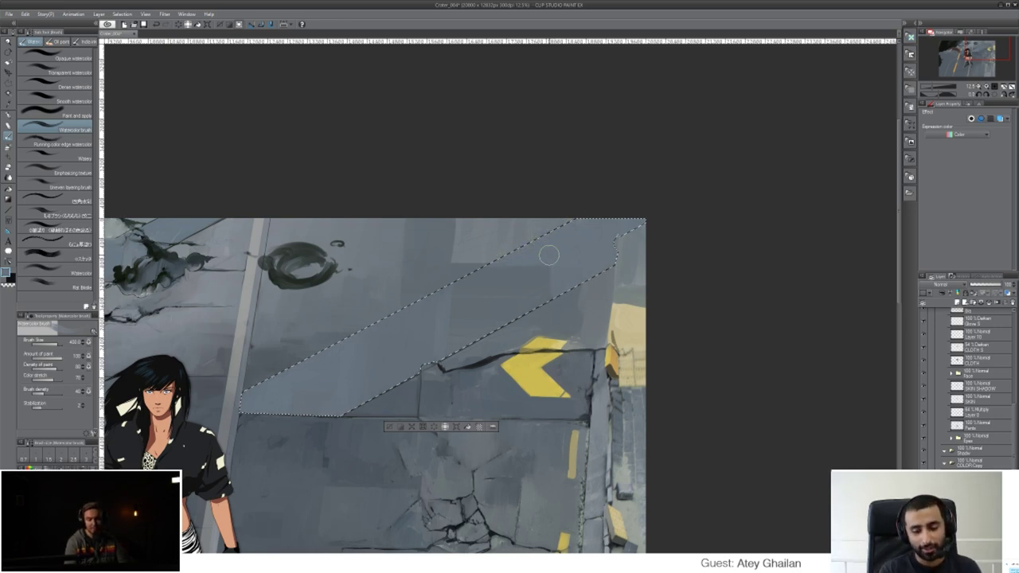
- Add a darker blue slab in the middle of the selected strip and thin seams dividing it, using a smaller brush
key(bracketleft)
key(bracketleft)
key(bracketleft)
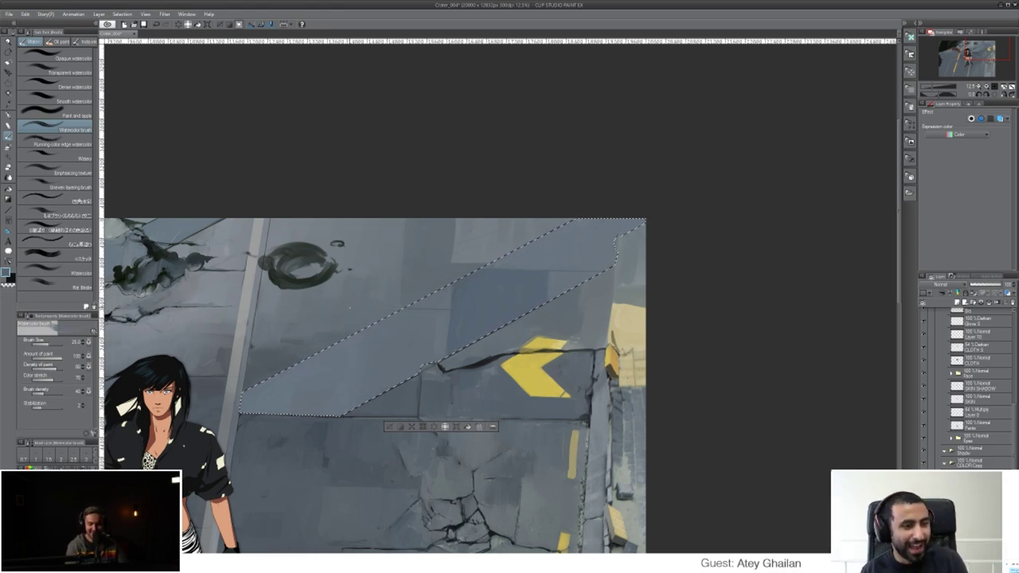
drag(599, 336, 643, 253)
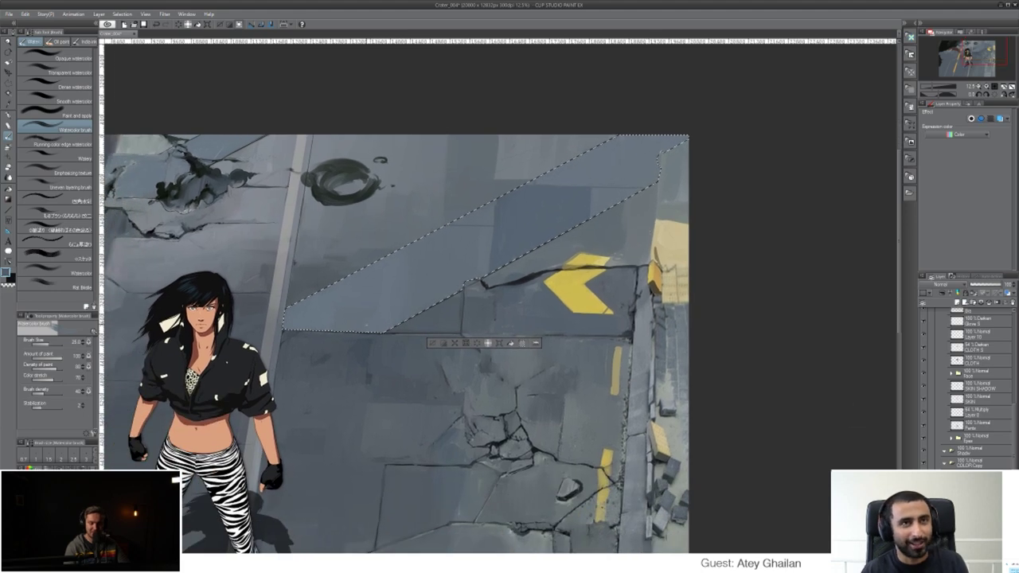
drag(367, 326, 373, 266)
- Desaturate and slightly darken the selected strip with a Hue/Saturation/Luminosity correction so that it matches the surrounding road grey
drag(582, 372, 602, 392)
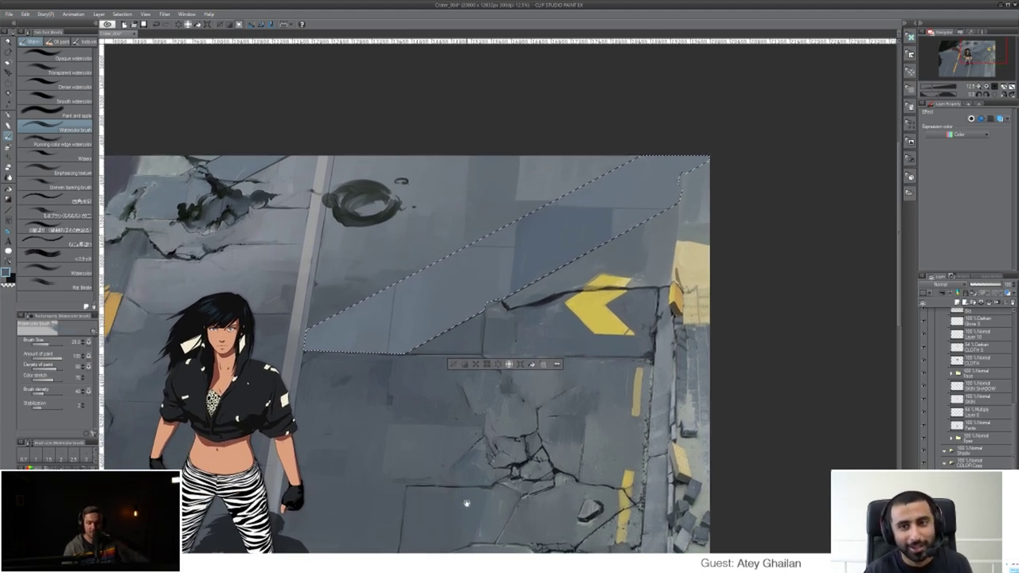
key(ctrl+u)
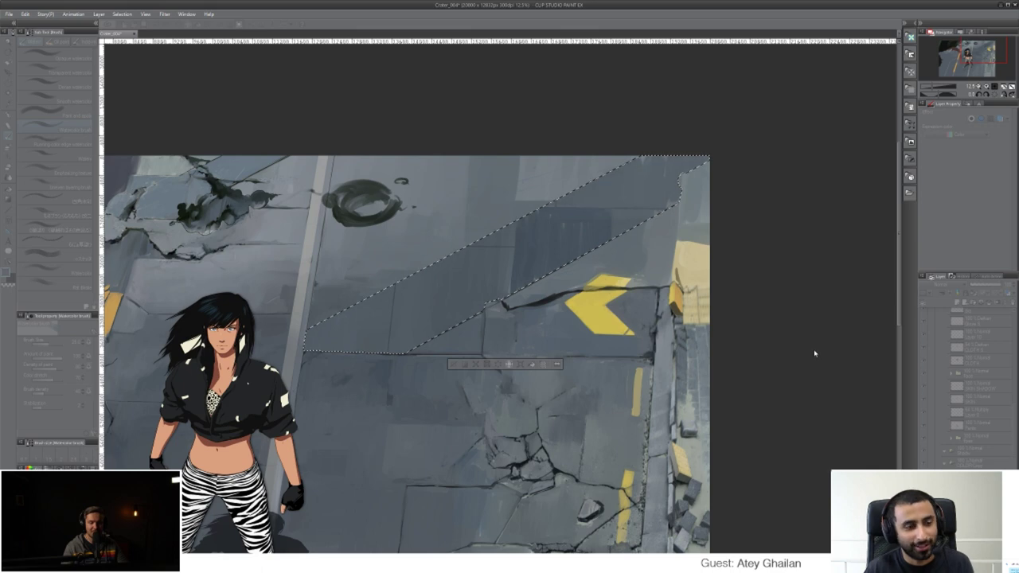
key(Return)
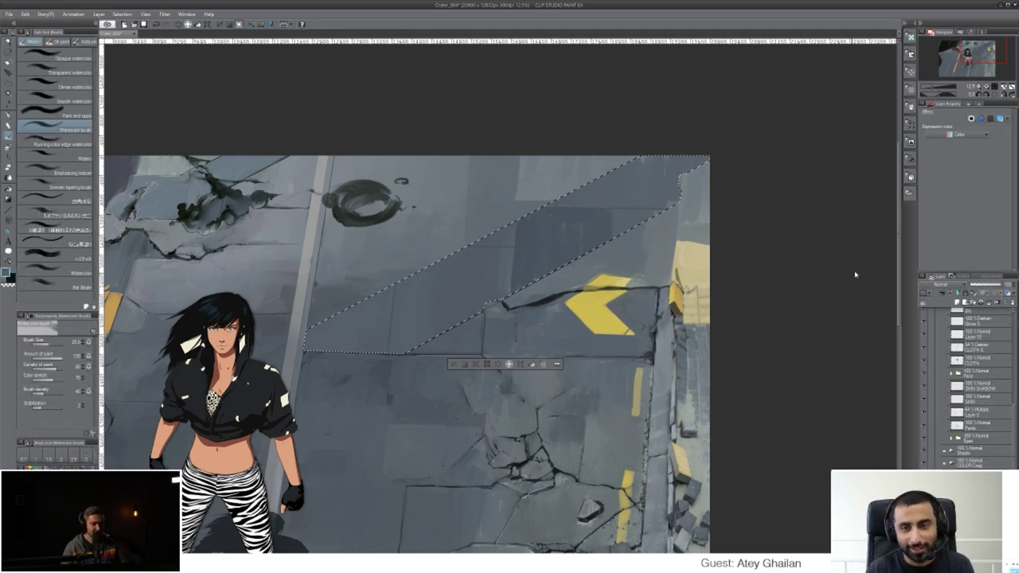
- Shift the selected diagonal strip to a more saturated blue with a Hue/Saturation/Luminosity correction, and clear the selection
key(ctrl+u)
drag(770, 268, 770, 266)
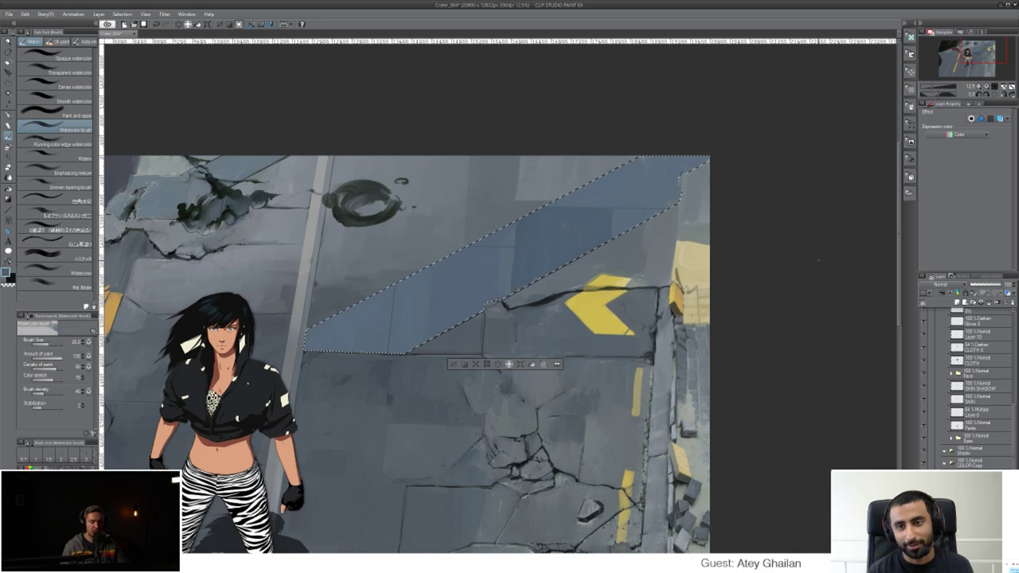
key(m)
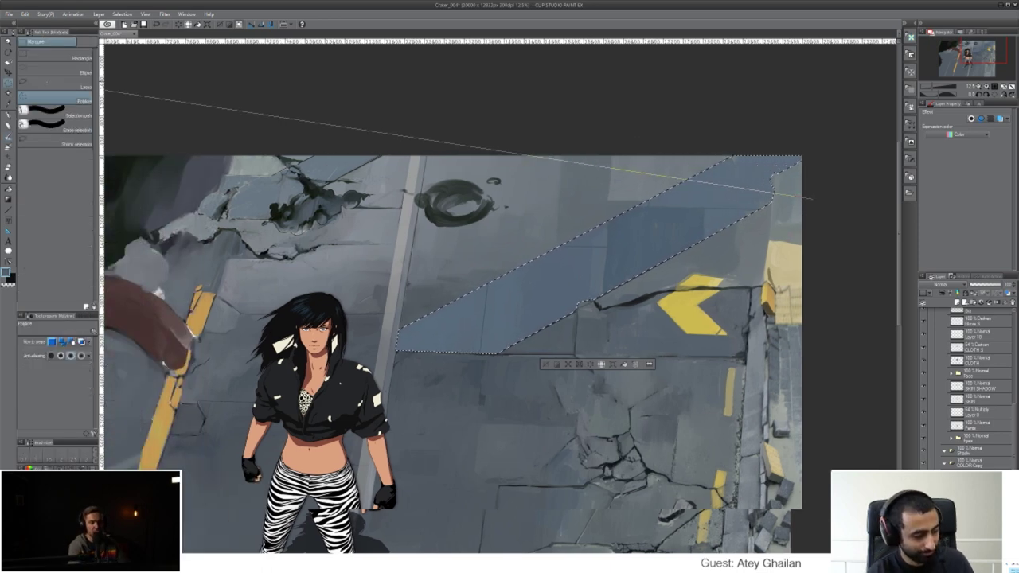
click(55, 85)
key(ctrl+d)
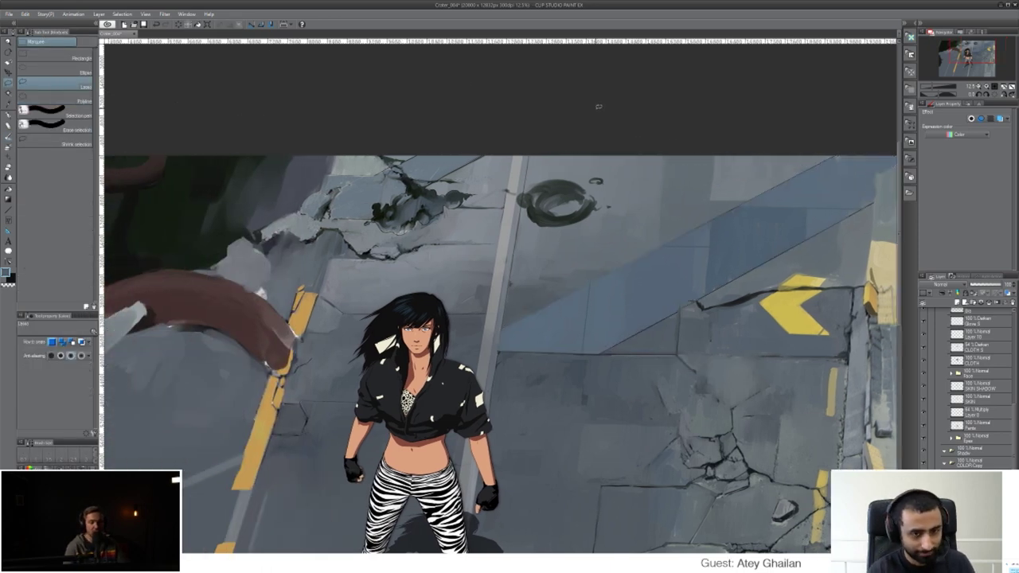
- Transform a copy of the blue strip and yellow arrow section, moving it onto the lower-left road and enlarging it slightly
drag(767, 341, 603, 305)
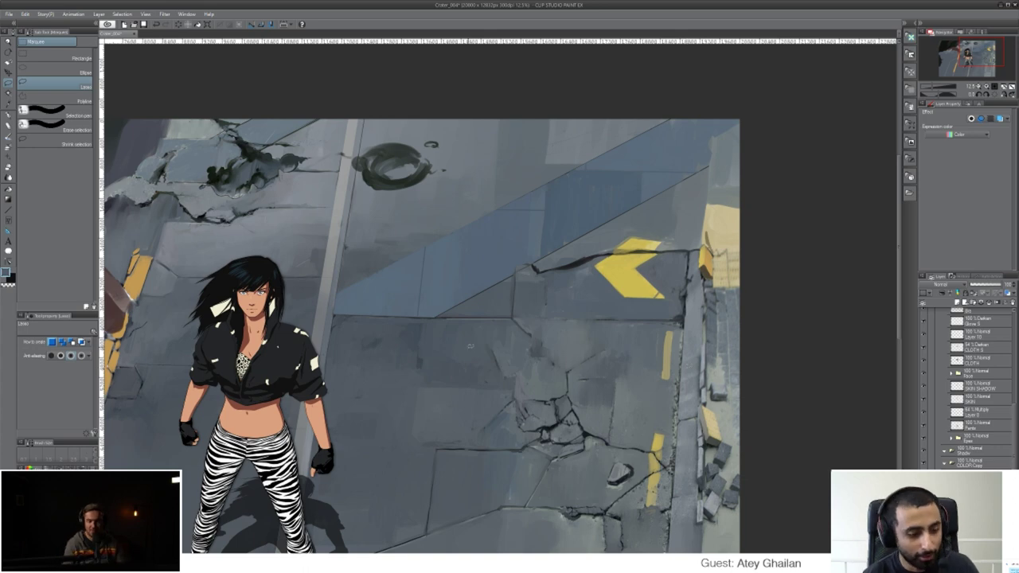
drag(482, 364, 607, 274)
drag(672, 225, 673, 214)
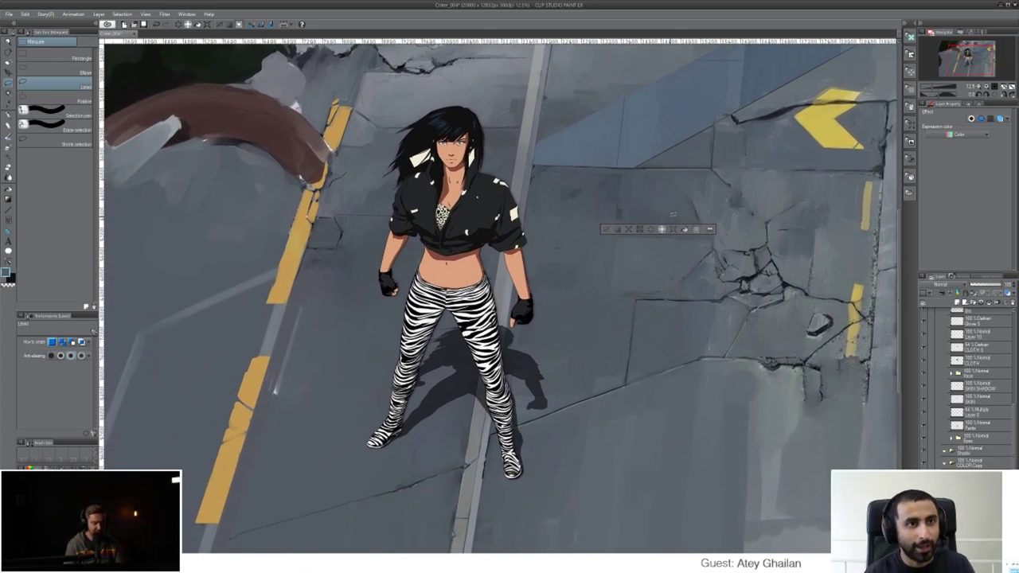
scroll(673, 213, down, 3)
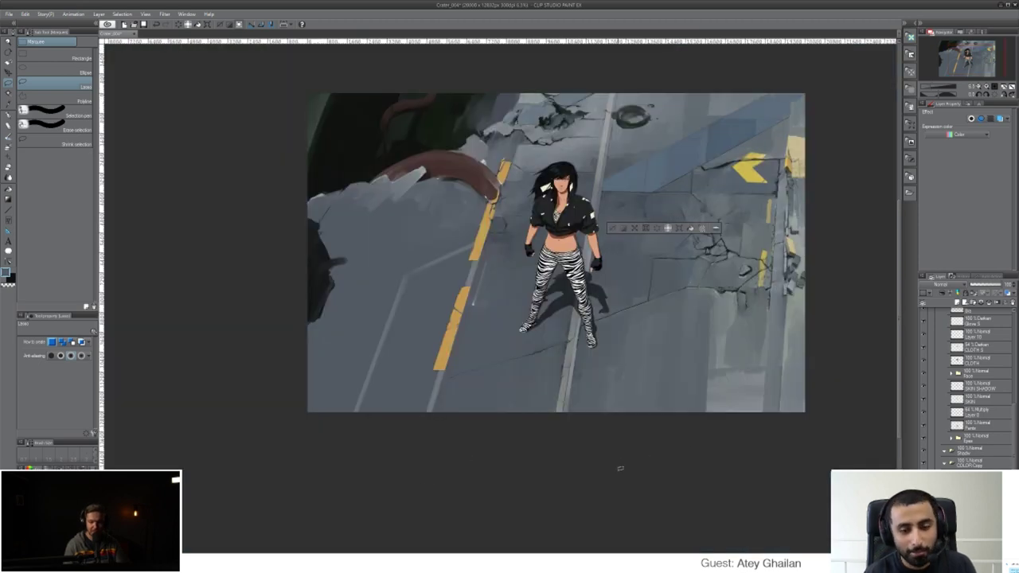
scroll(620, 469, up, 2)
scroll(620, 468, down, 2)
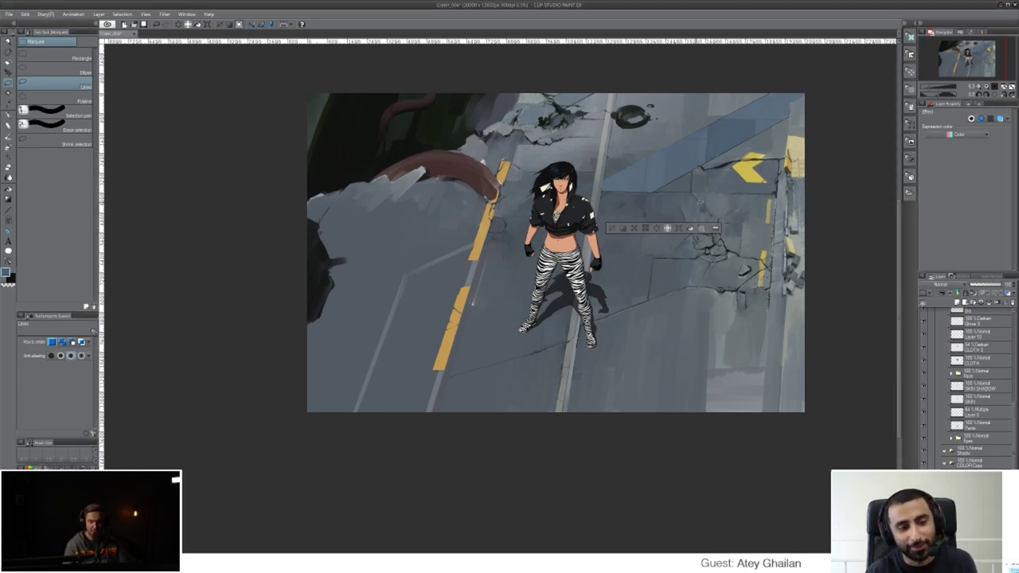
key(ctrl+d)
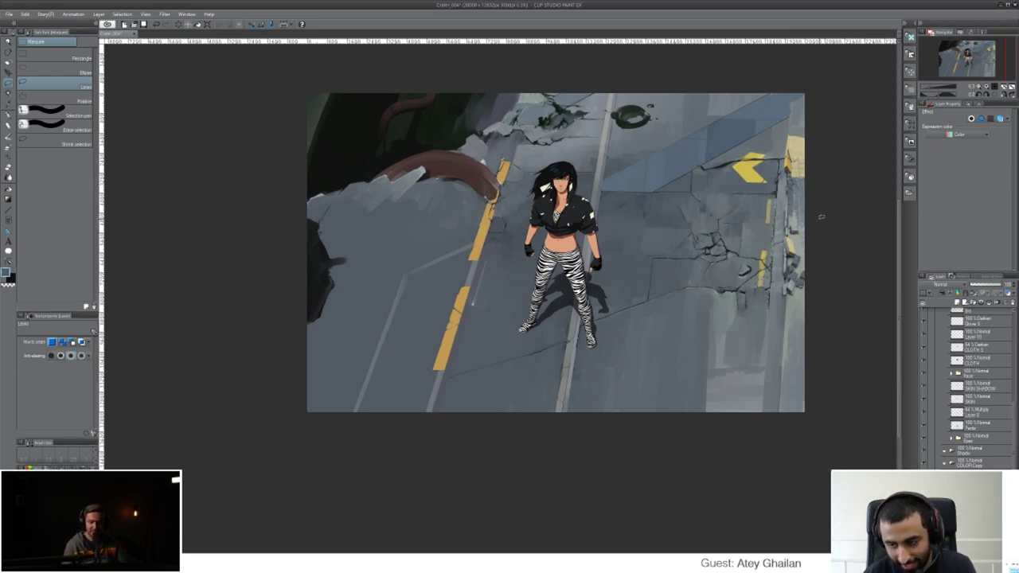
key(ctrl+t)
drag(715, 181, 392, 353)
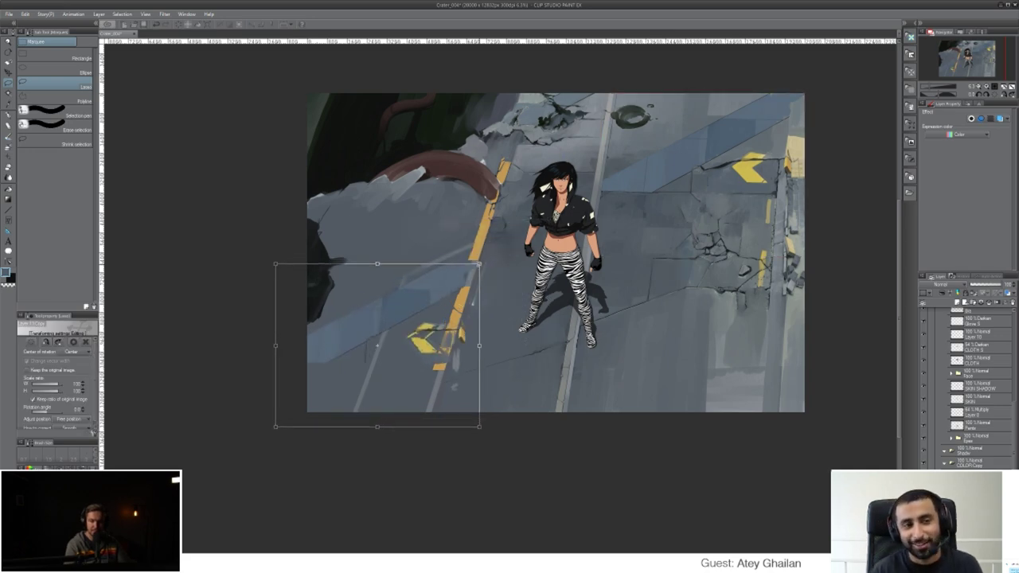
drag(479, 265, 510, 240)
drag(478, 317, 481, 332)
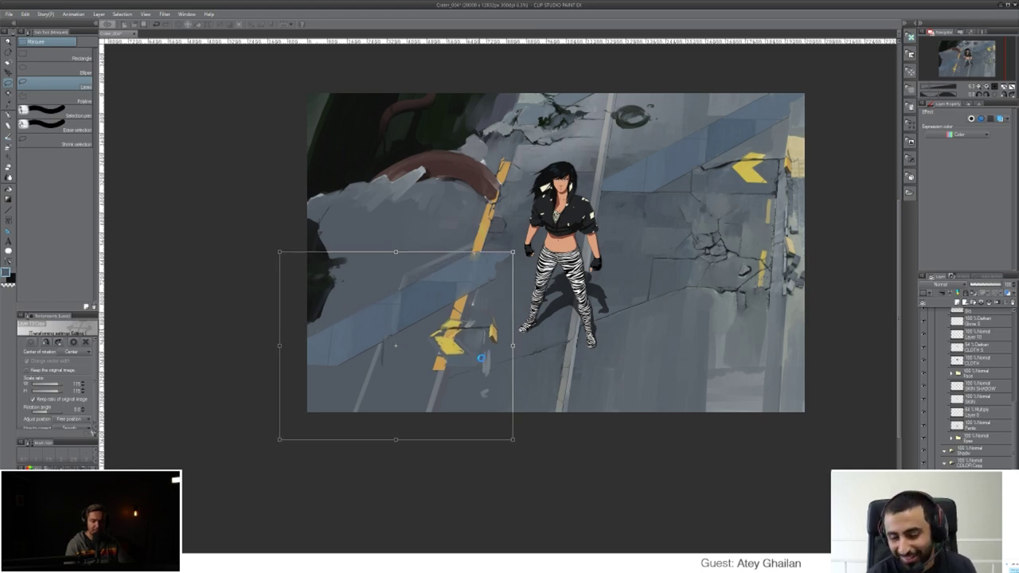
key(Return)
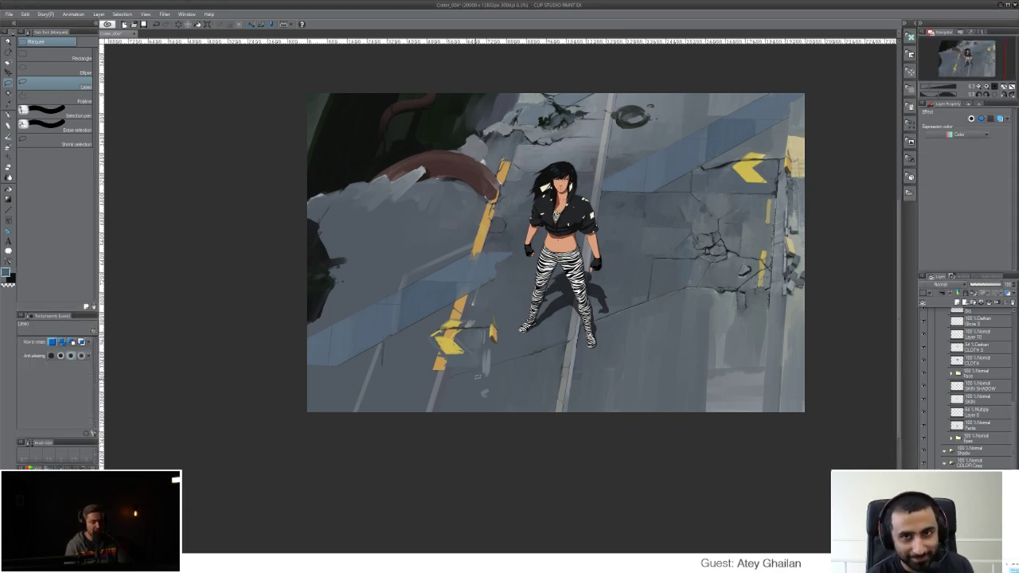
- Skew the copied strip section to match the road's perspective, enlarge it and shift it lower across the road's corner
key(ctrl+t)
drag(396, 437, 359, 437)
drag(427, 380, 420, 427)
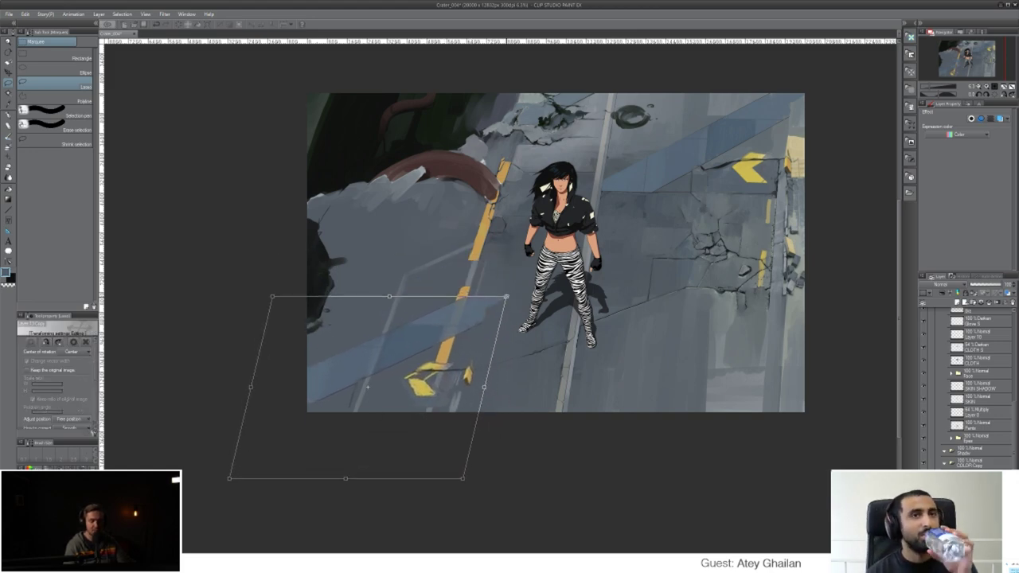
drag(507, 296, 533, 279)
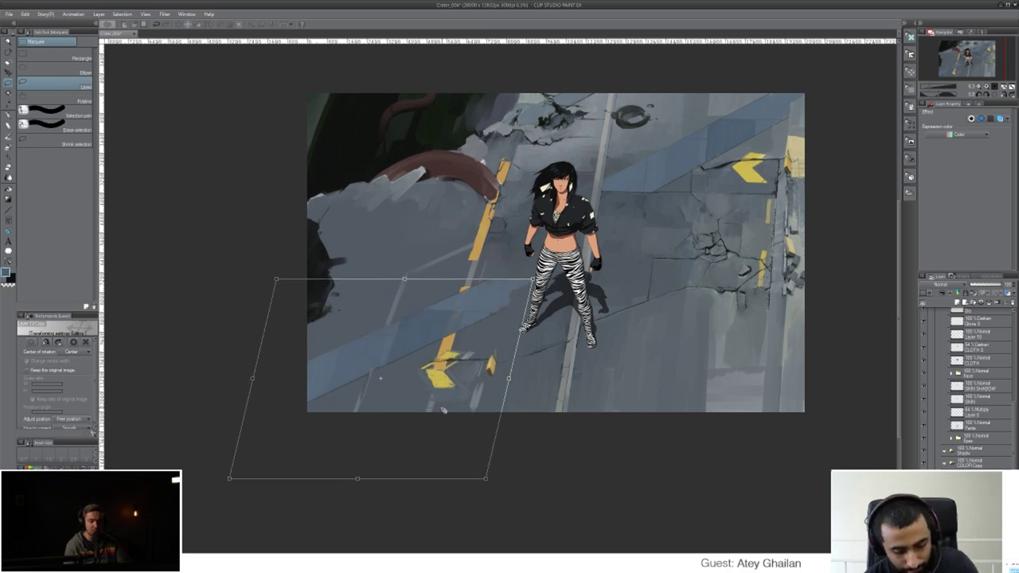
drag(444, 410, 432, 424)
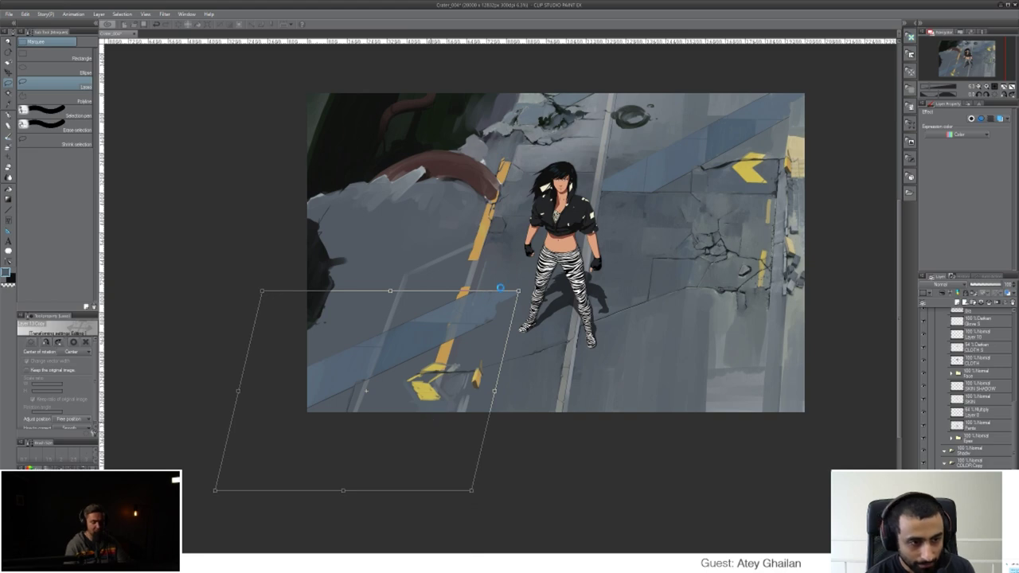
key(Return)
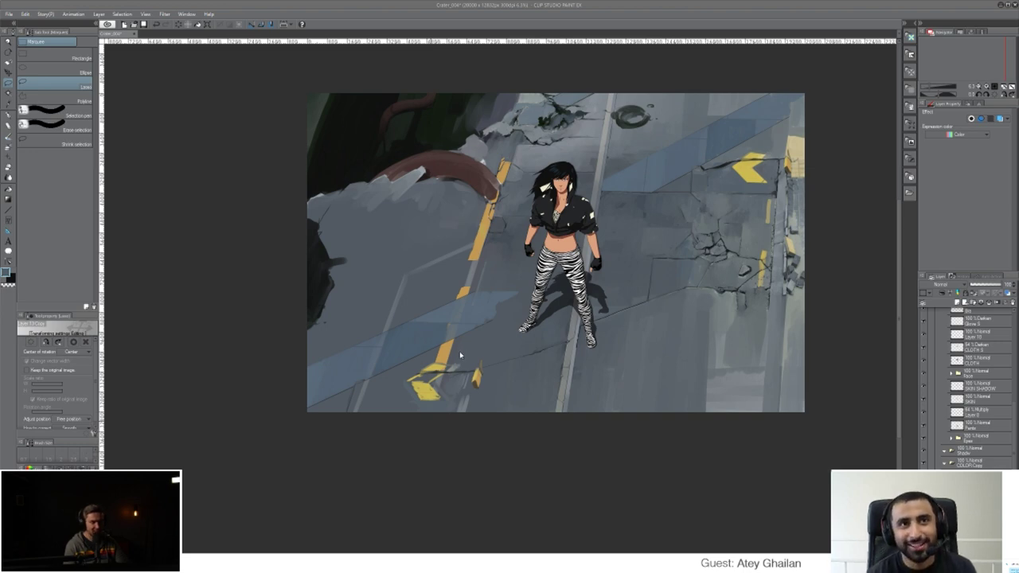
key(Return)
- Lasso the copied yellow arrow and the fragments below the copied strip and delete them
mouse_move(460, 351)
mouse_down()
mouse_move(374, 408)
mouse_move(530, 375)
mouse_move(529, 365)
mouse_up()
key(Delete)
click(516, 281)
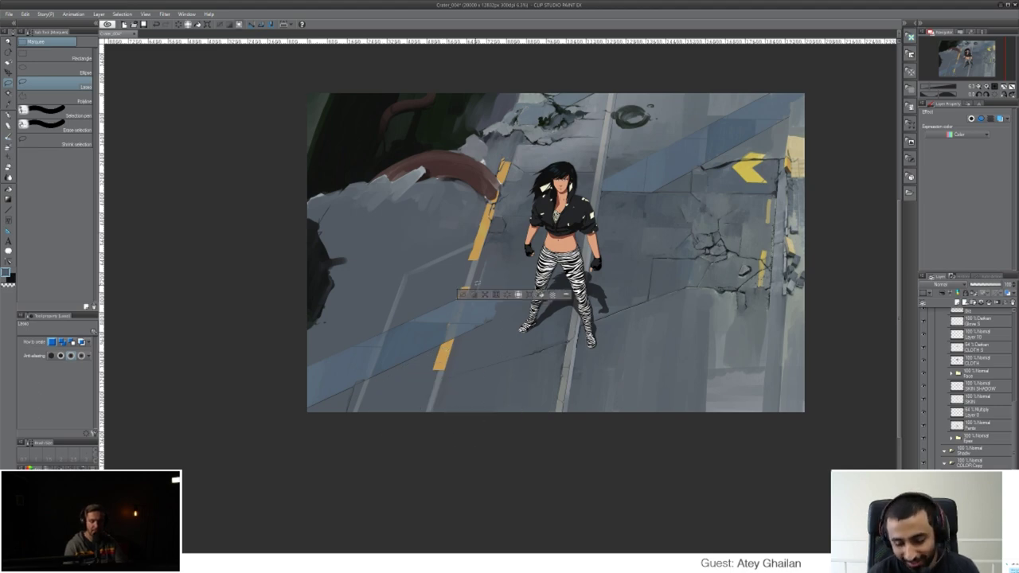
- Trim away the copied strip's end where it overlaps the yellow lane stripe, and clear the selection
mouse_move(444, 342)
mouse_down()
mouse_move(485, 322)
mouse_move(464, 291)
mouse_move(457, 298)
mouse_up()
key(Delete)
mouse_move(532, 269)
mouse_down()
mouse_move(494, 274)
mouse_move(521, 331)
mouse_move(559, 272)
mouse_up()
key(Delete)
mouse_move(533, 229)
mouse_down()
mouse_move(523, 263)
mouse_move(532, 257)
mouse_up()
click(561, 283)
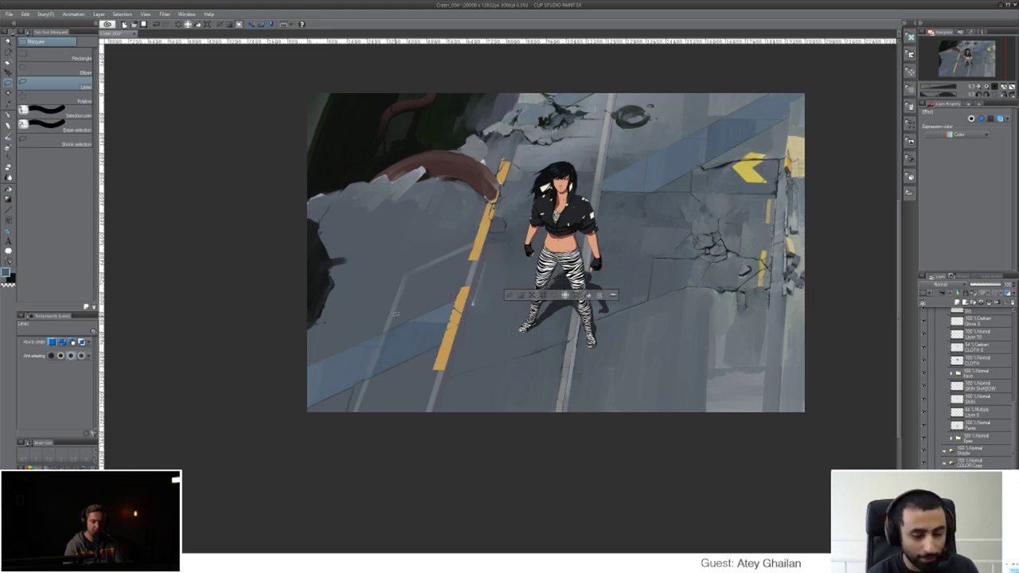
click(388, 322)
click(502, 381)
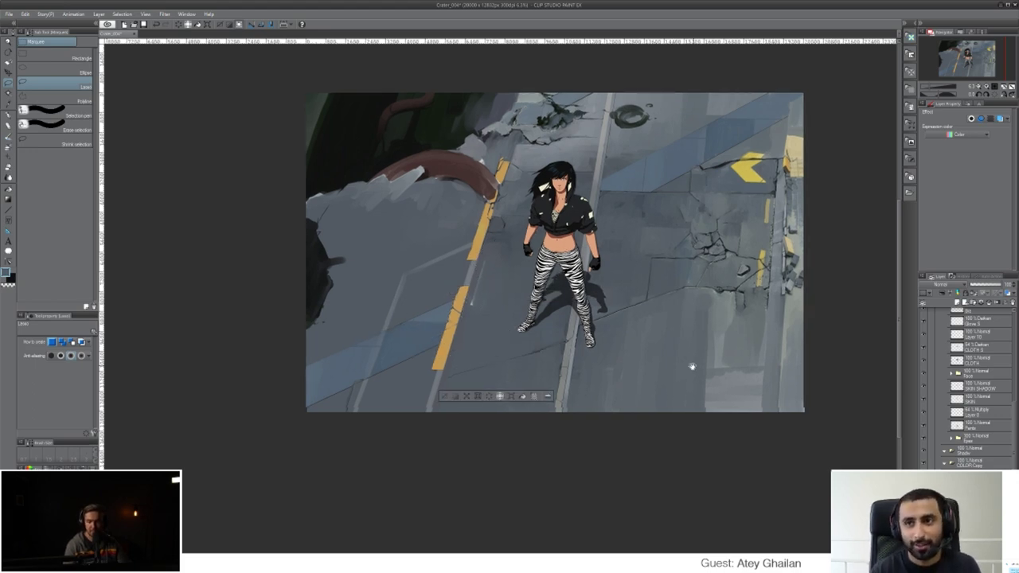
drag(692, 363, 624, 371)
key(ctrl+d)
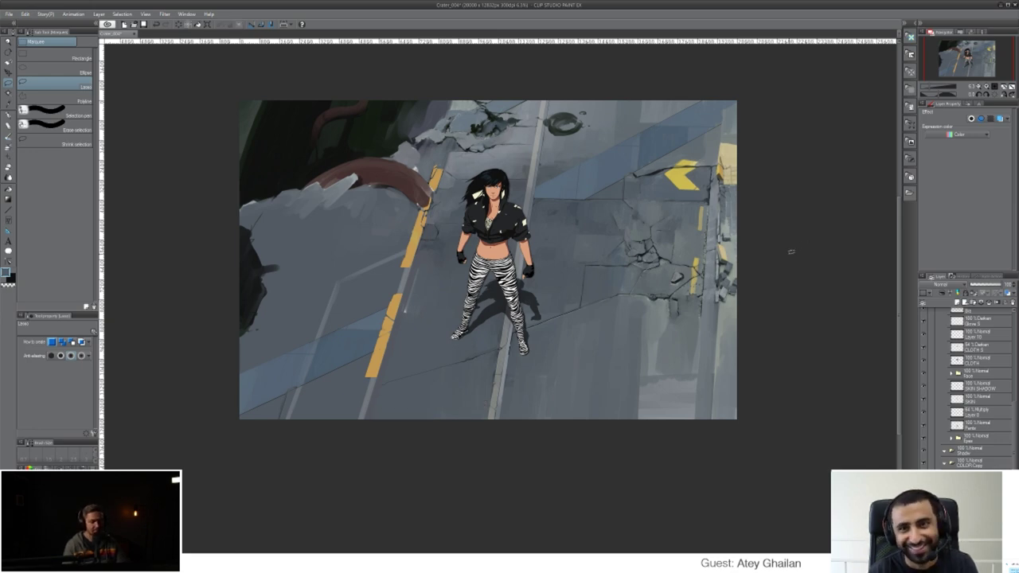
- Paint the copied strip's end and the pale line showing through it with sampled blue, using the watercolor brush
key(e)
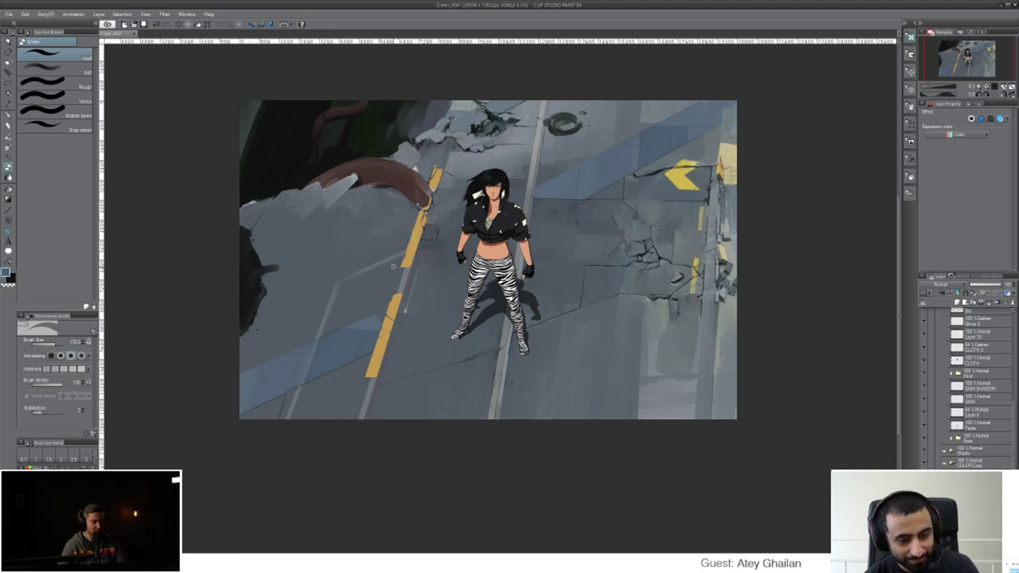
key(b)
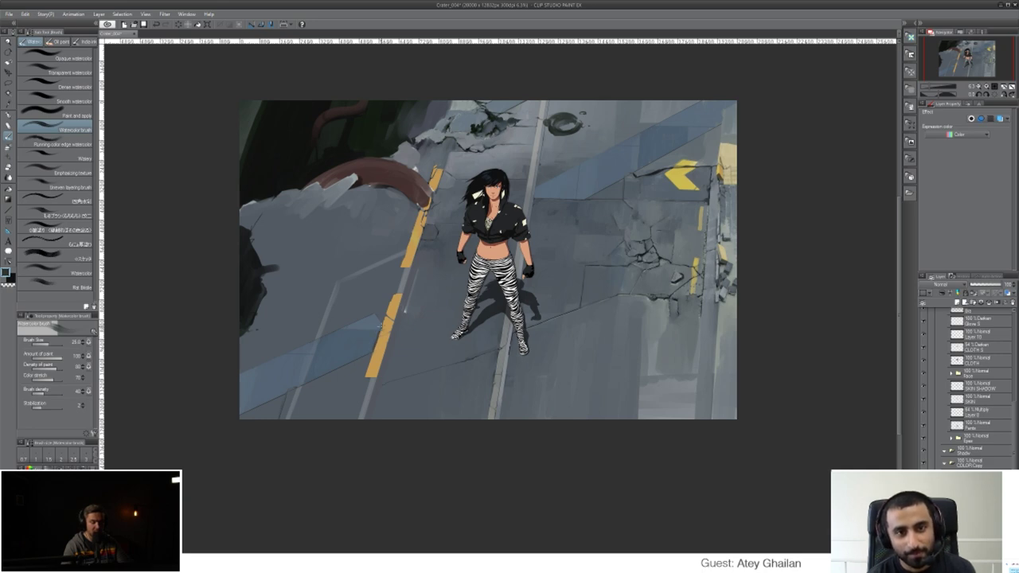
alt+click(384, 334)
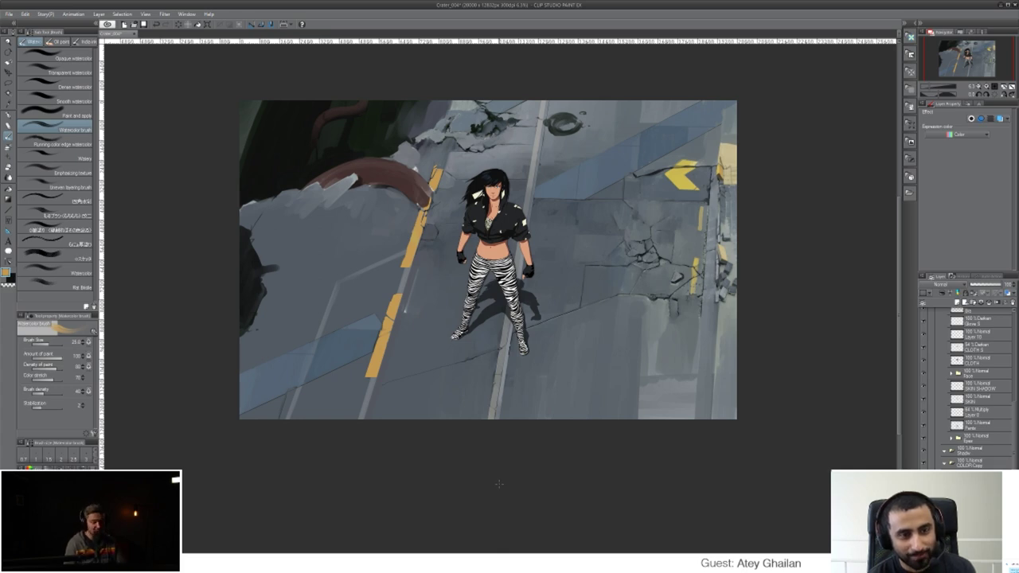
scroll(498, 483, up, 2)
drag(466, 303, 701, 333)
alt+click(428, 278)
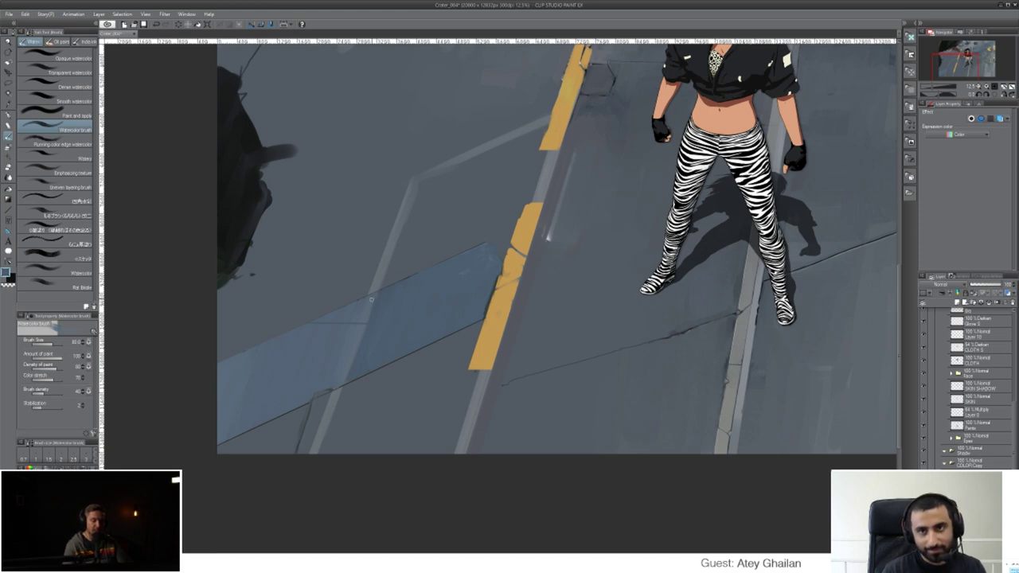
drag(432, 304, 637, 260)
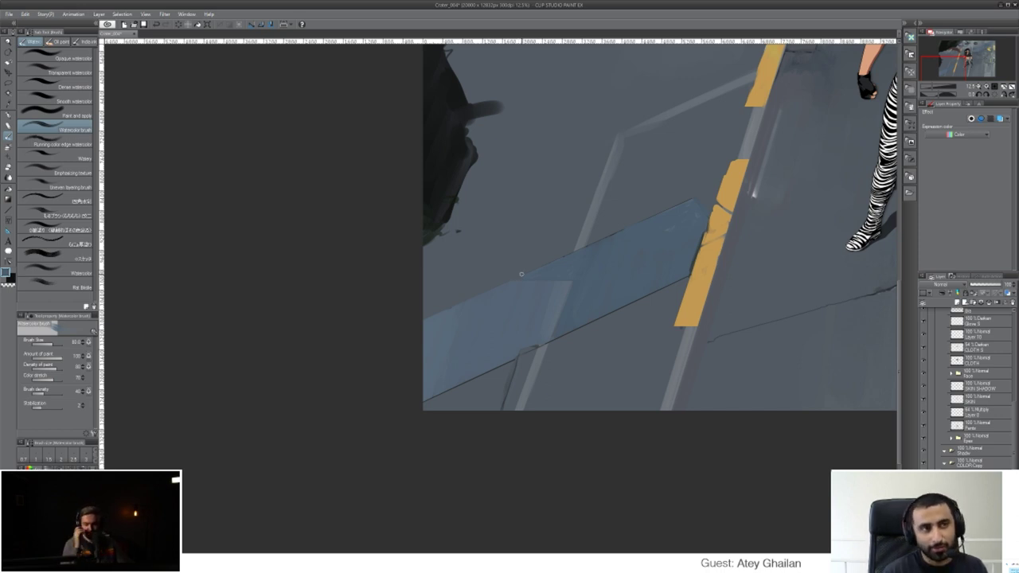
- Try to draw a thin dark crack from the lighter slab's corner down to the strip's lower edge
key(o)
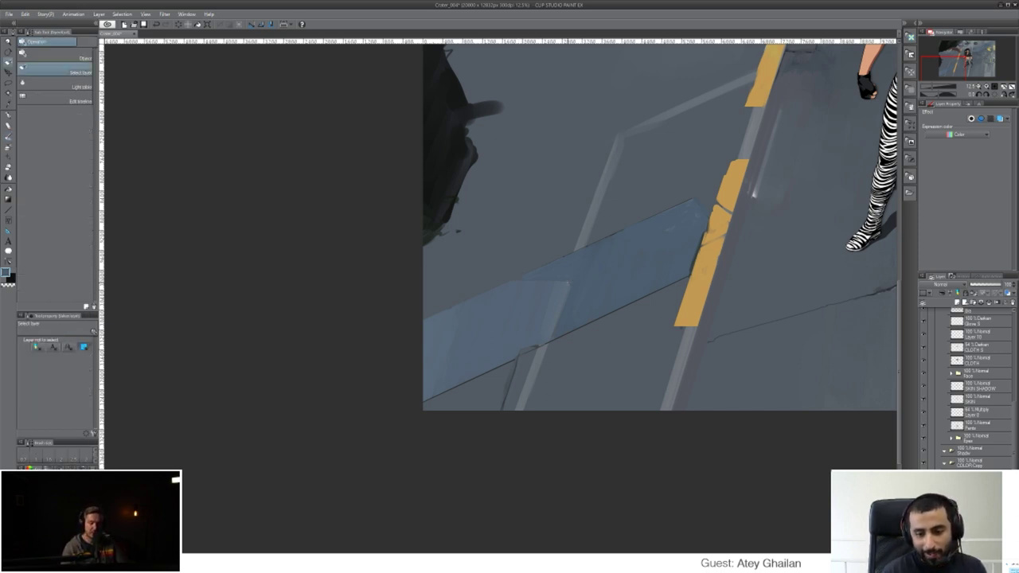
key(b)
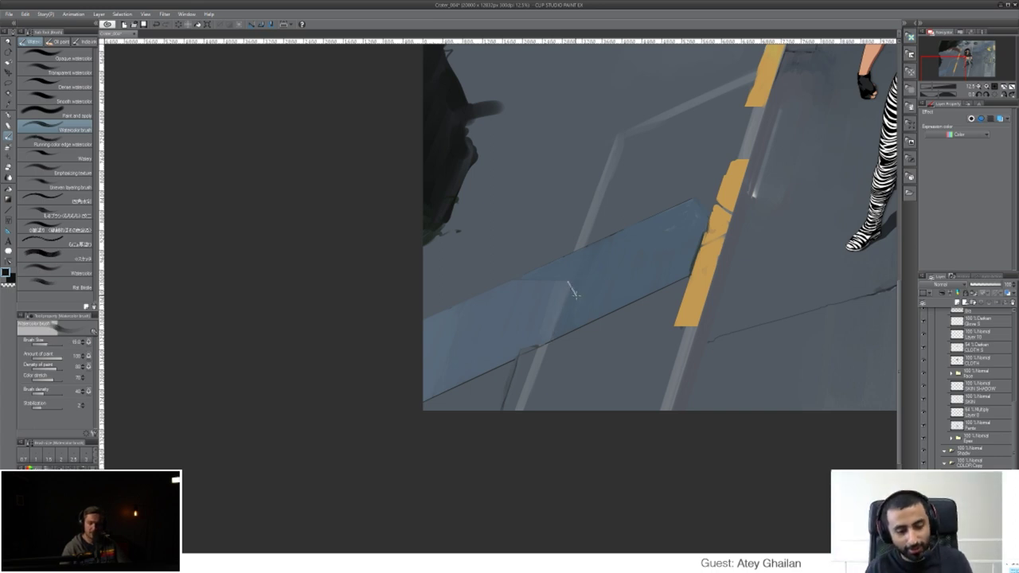
drag(574, 297, 565, 336)
key(ctrl+z)
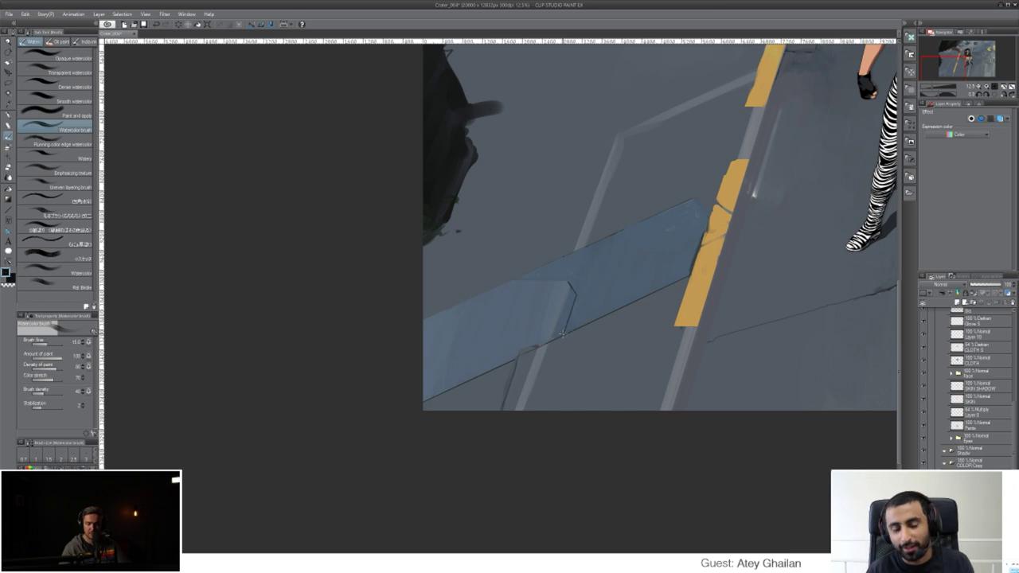
key(ctrl+y)
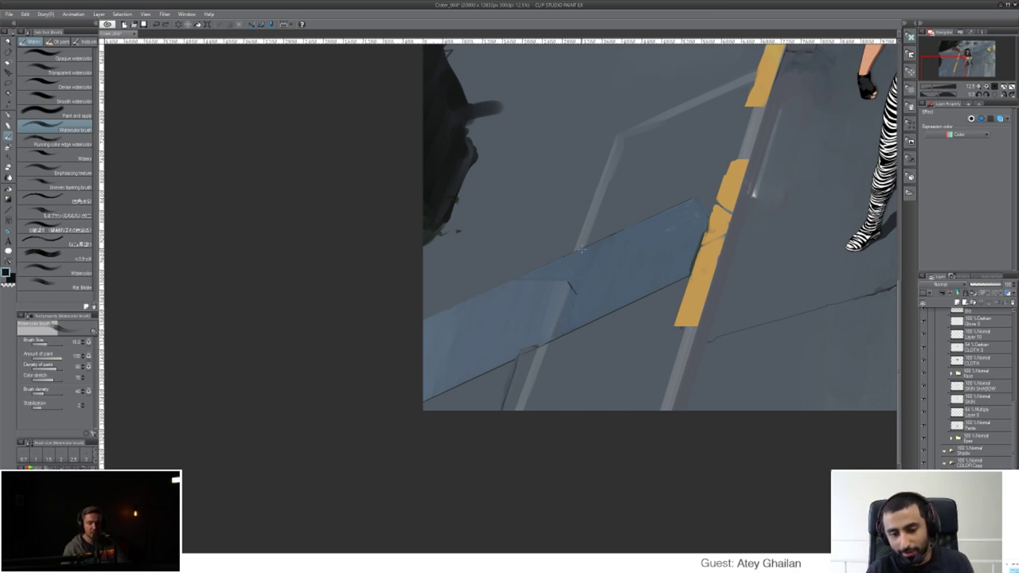
key(ctrl+z)
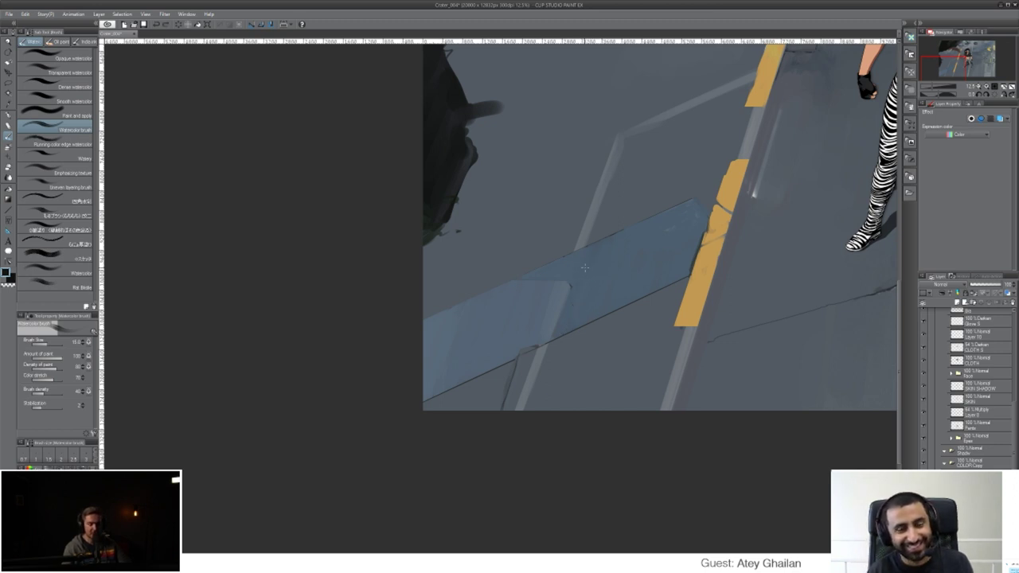
- Extend the lighter slab in the copied strip with sampled blue strokes running from its corner to the lower edge
alt+click(560, 279)
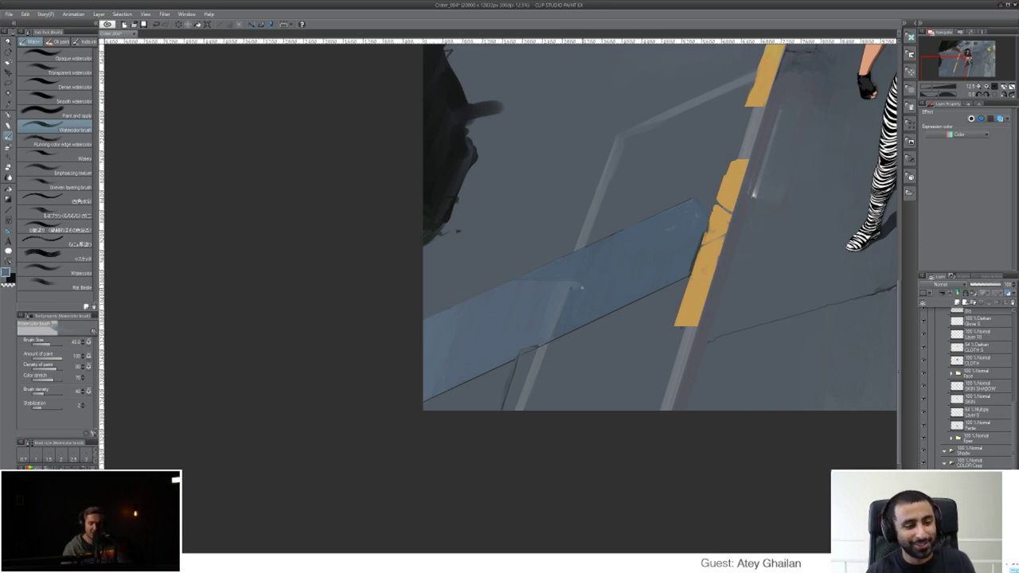
drag(582, 289, 574, 326)
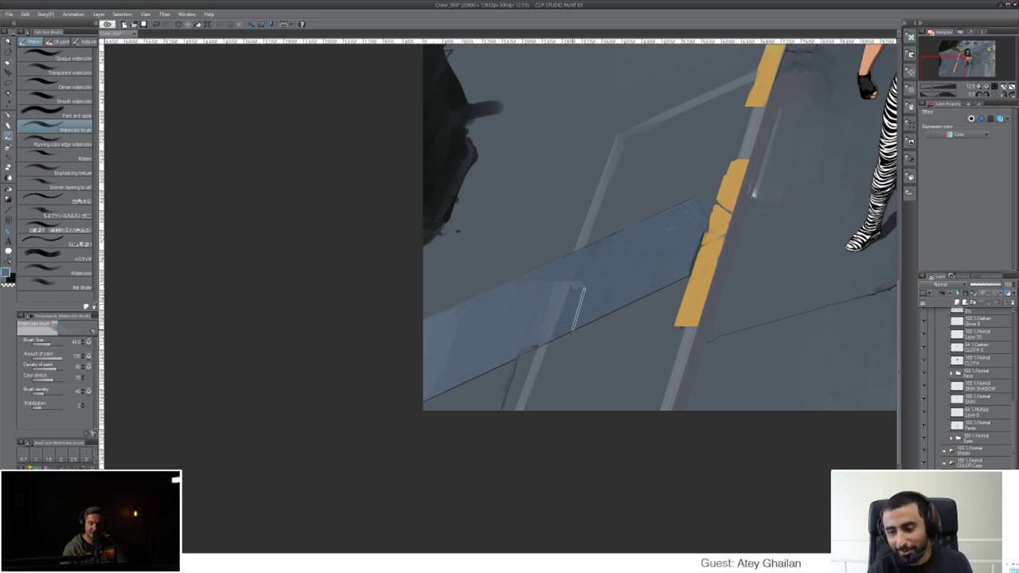
key(ctrl+z)
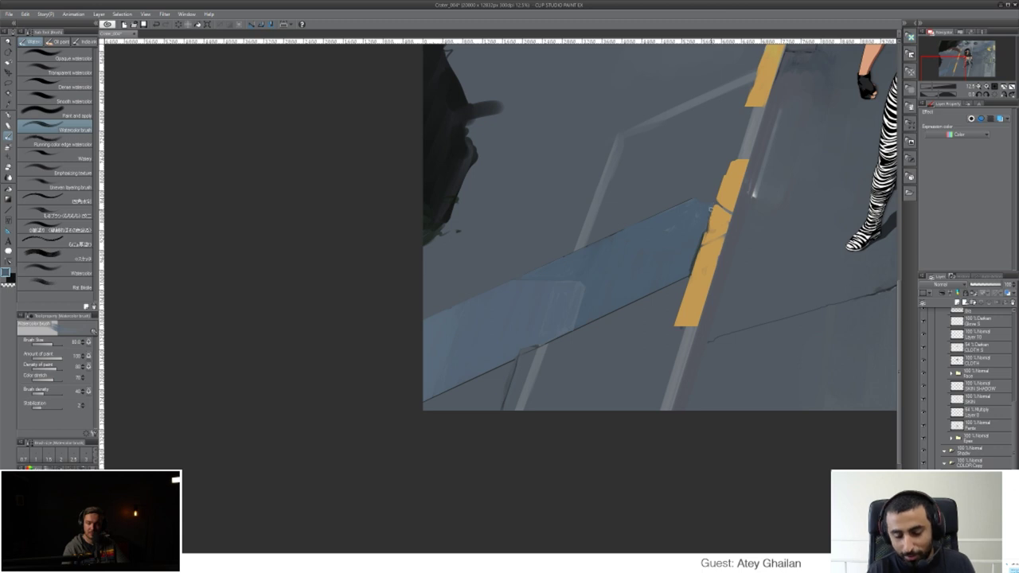
- Paint a thin pale highlight along the copied strip's upper edge with a sampled light color and a finer watercolor brush
key(o)
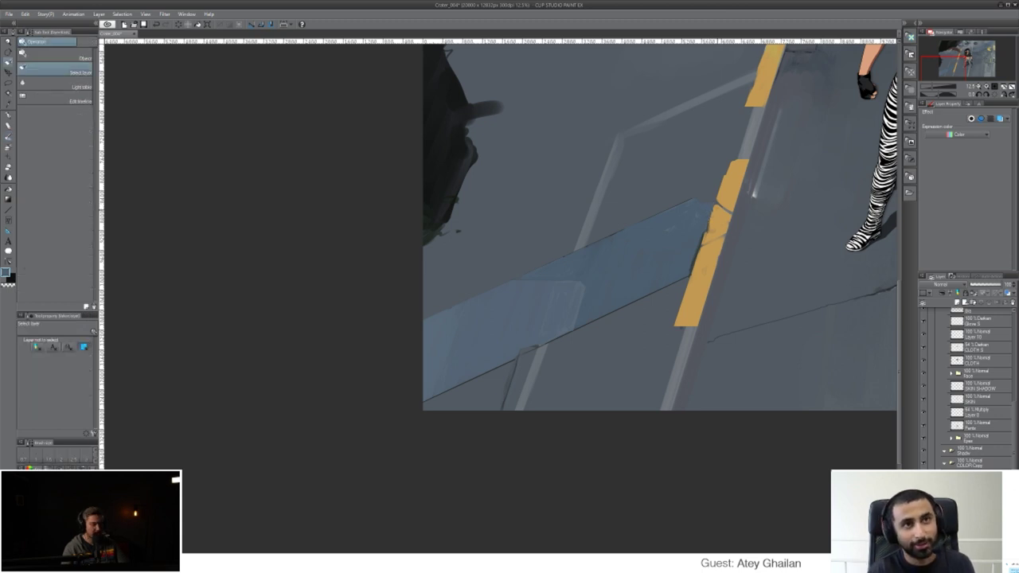
key(b)
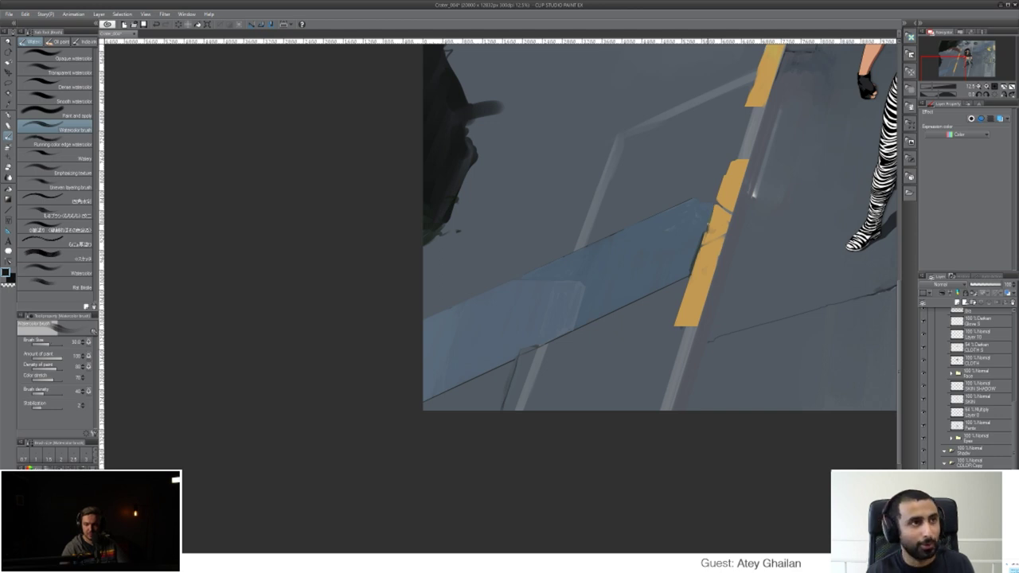
alt+click(698, 196)
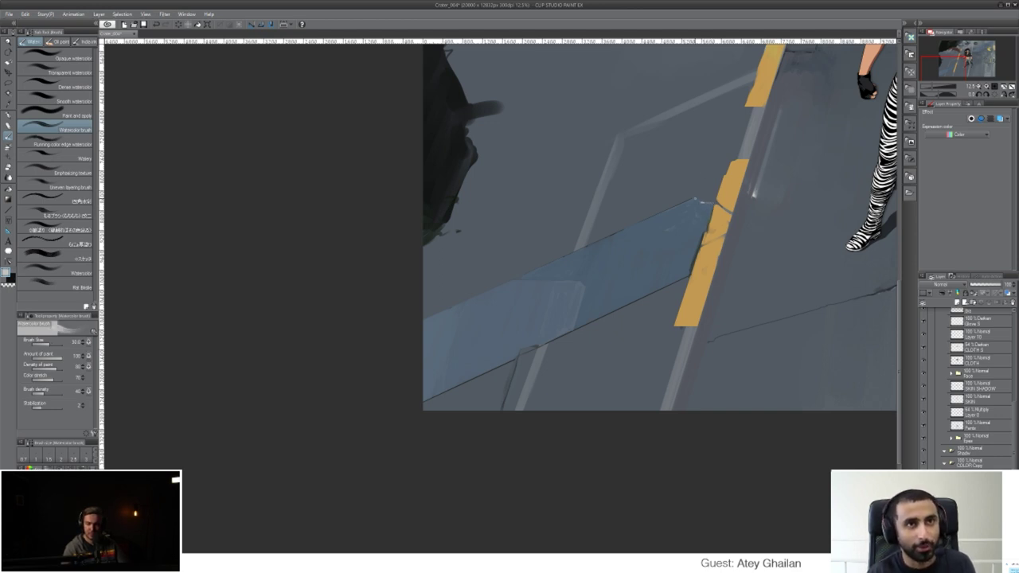
key([)
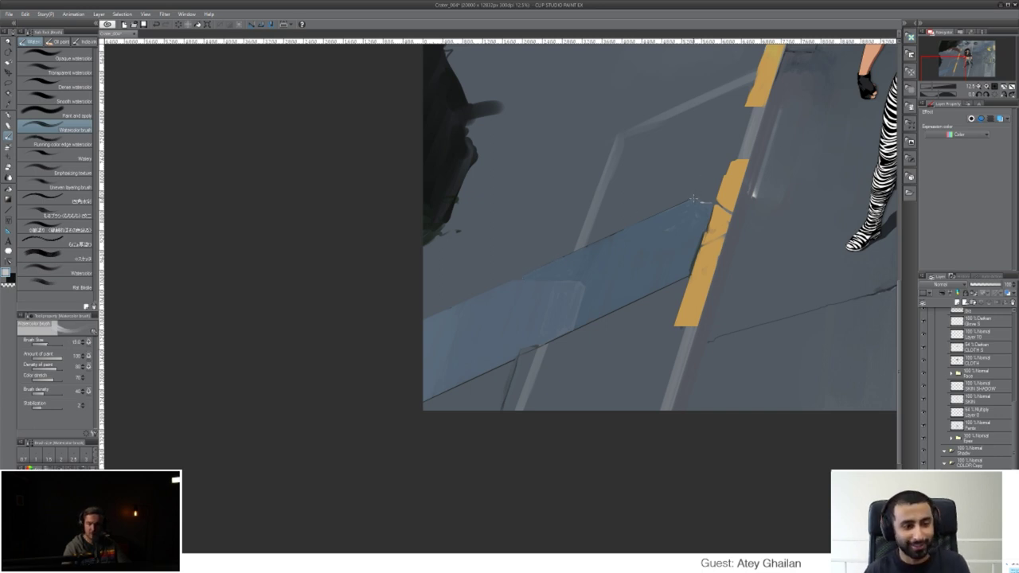
drag(694, 199, 522, 274)
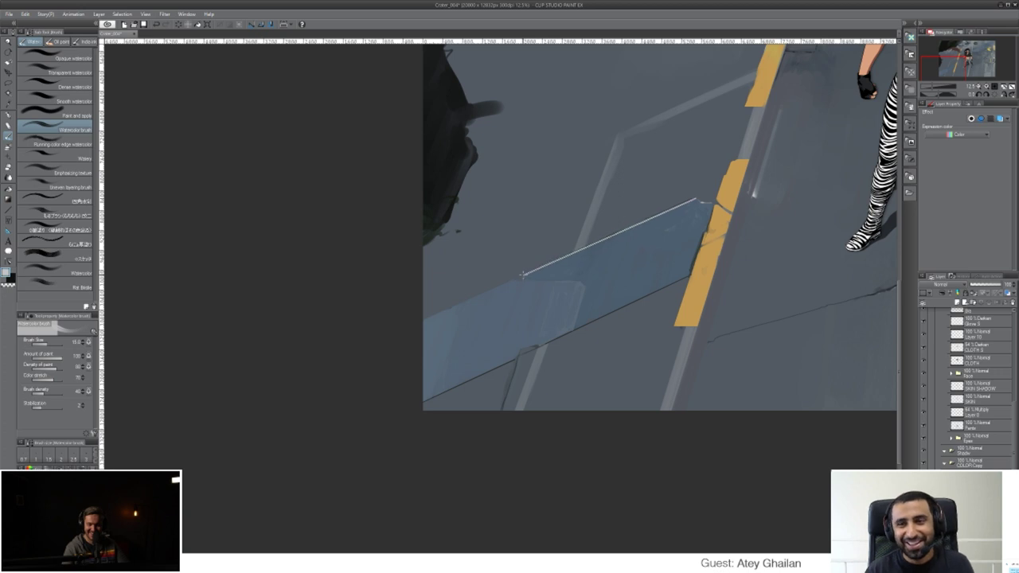
key(ctrl+z)
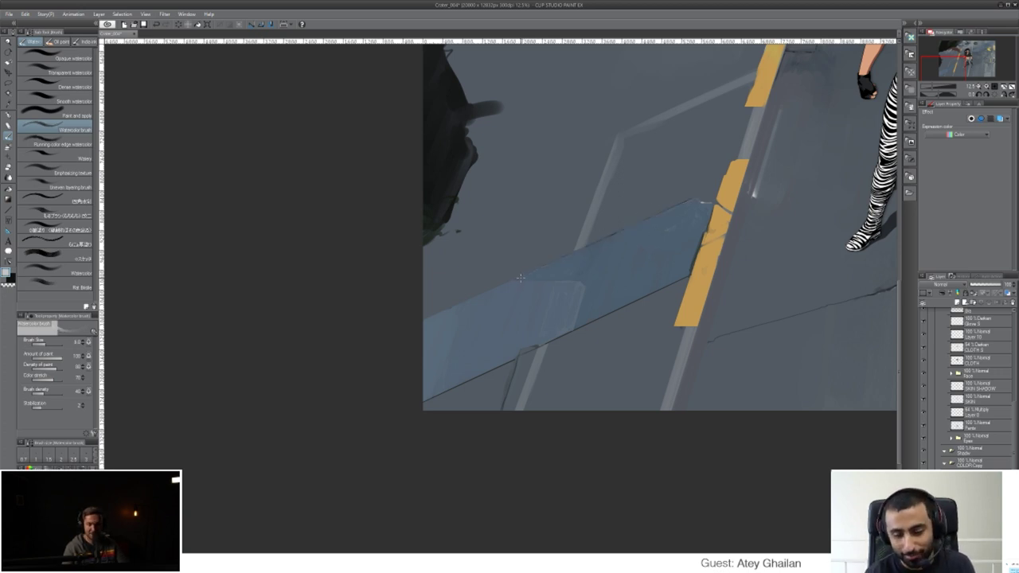
drag(523, 277, 693, 197)
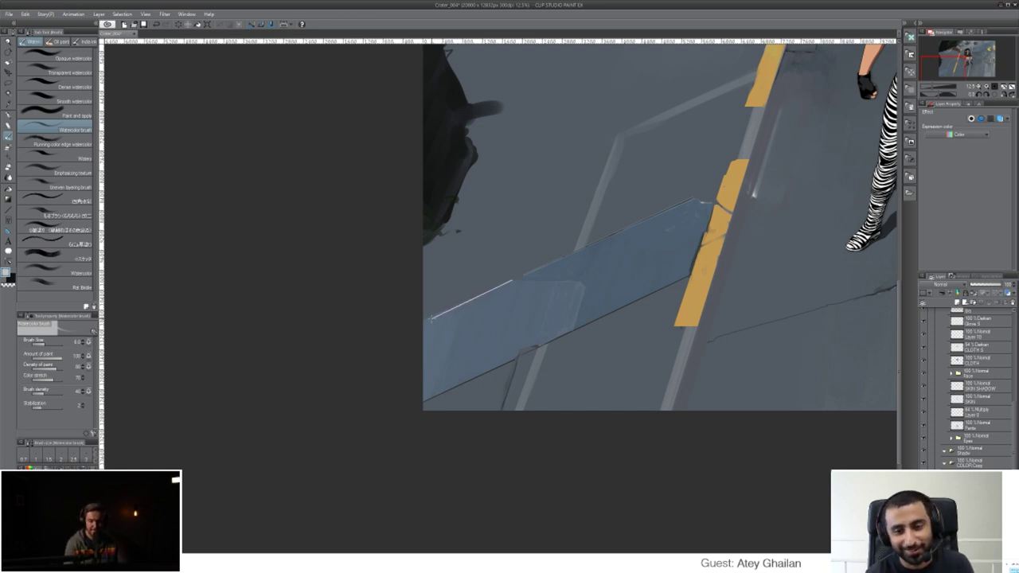
drag(548, 323, 555, 290)
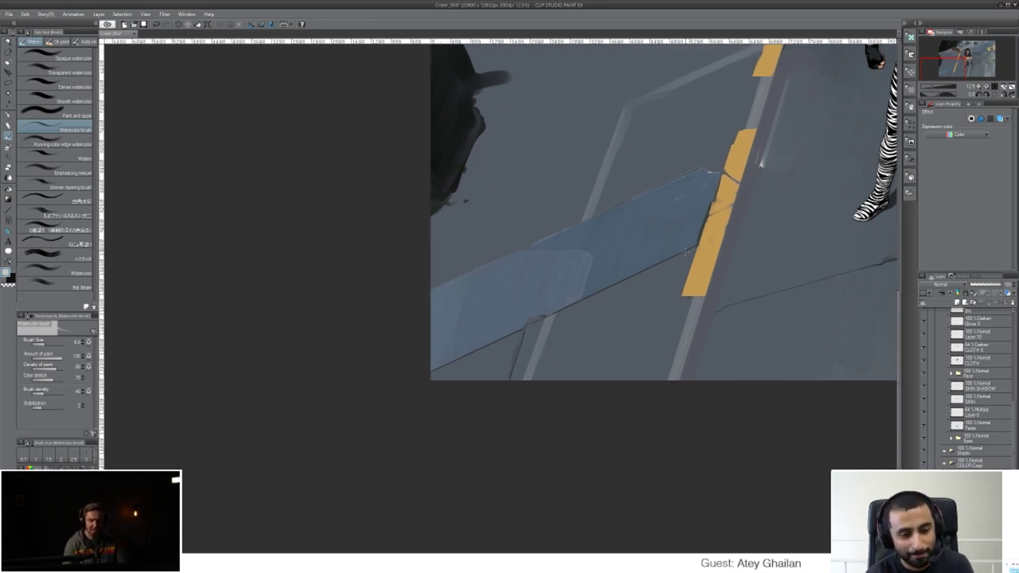
- Try to draw a thin dark line along the lighter slab's upper edge with a sampled dark color
alt+click(458, 181)
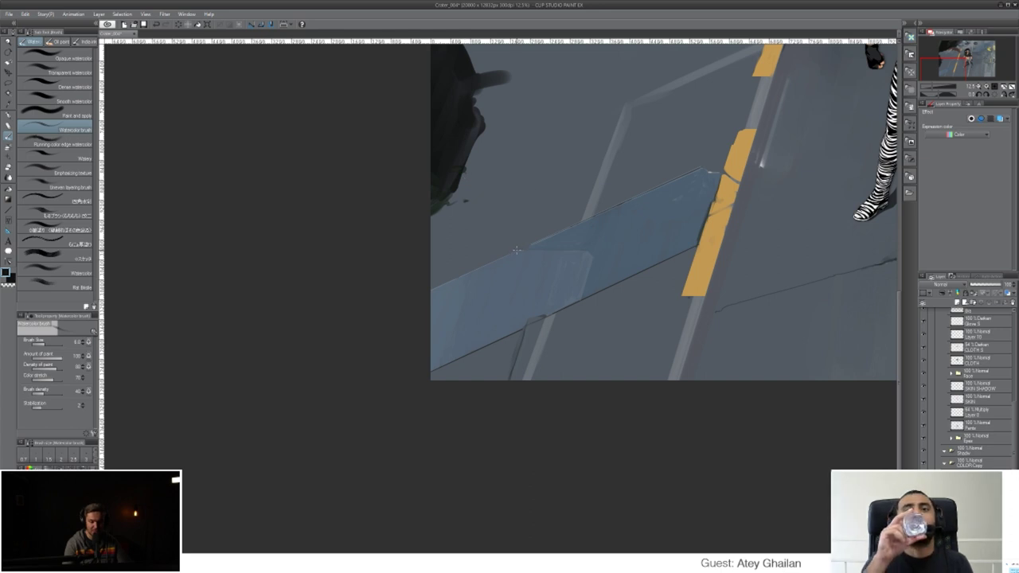
key(ctrl+z)
key(ctrl+y)
key(])
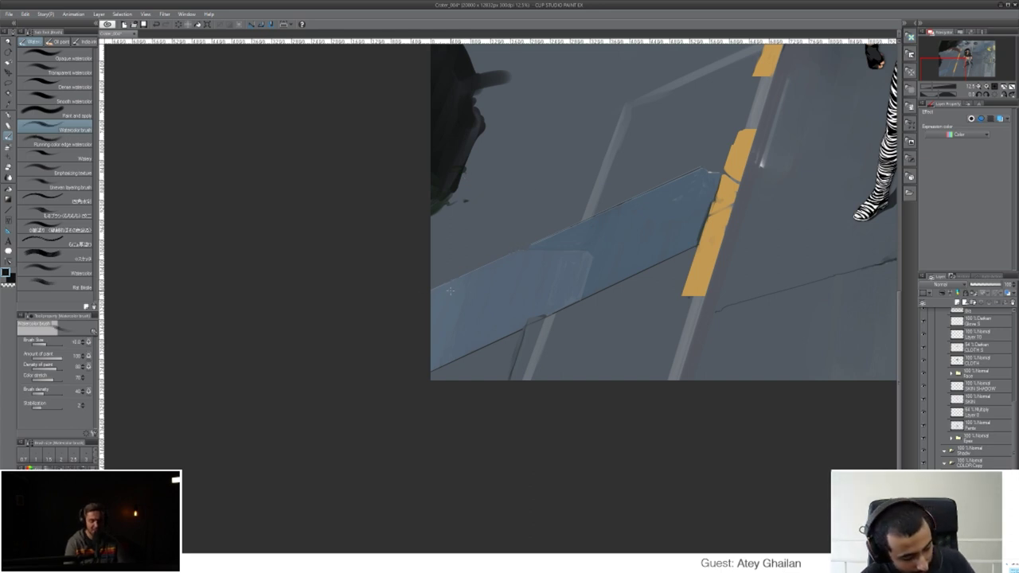
drag(518, 249, 429, 290)
key(ctrl+z)
key(ctrl+z)
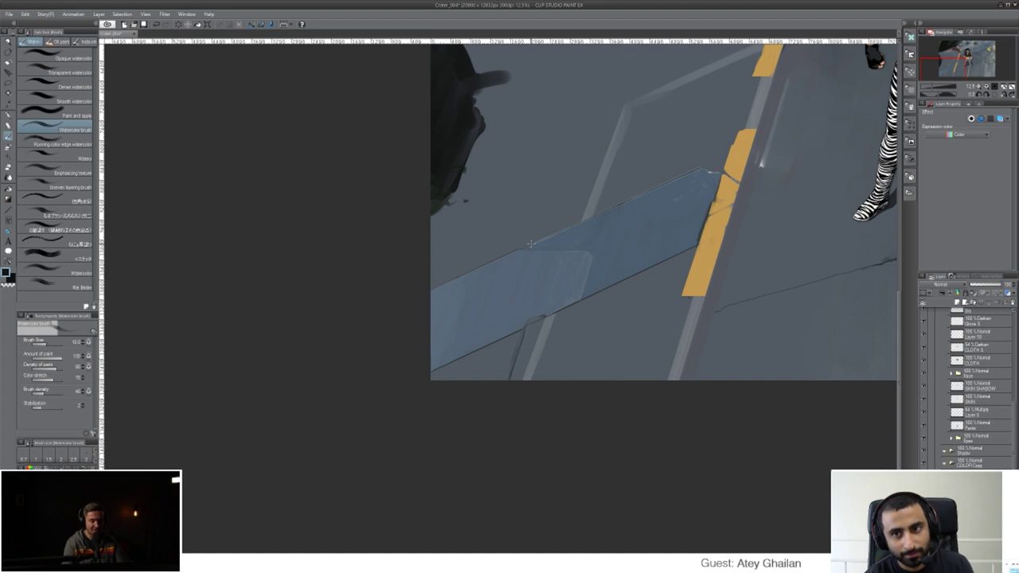
- Extend the reddish-brown pipe's end over the yellow lane stripe using a larger watercolor brush and sampled brown
key(])
key(])
key(])
key(])
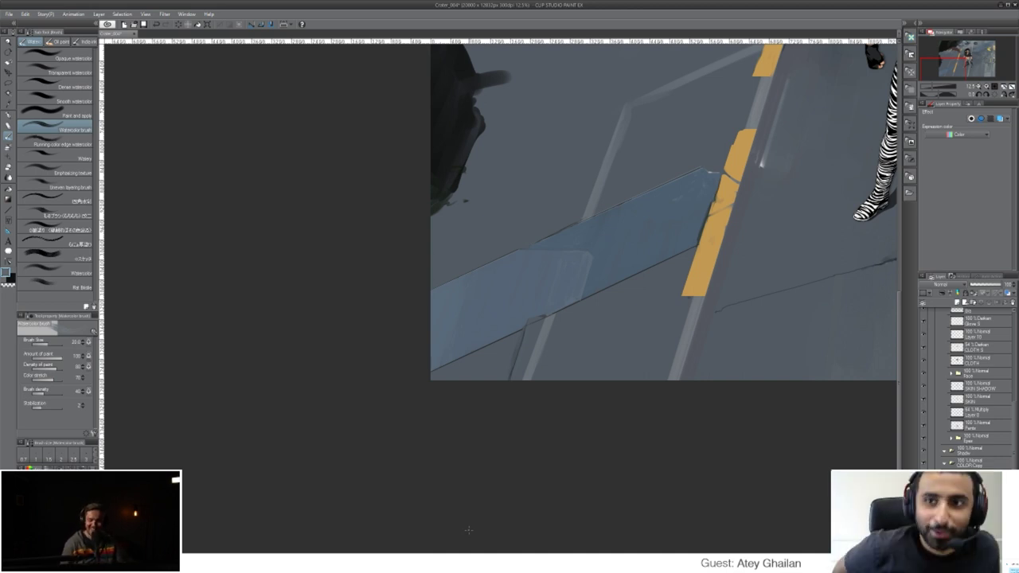
drag(759, 316, 564, 376)
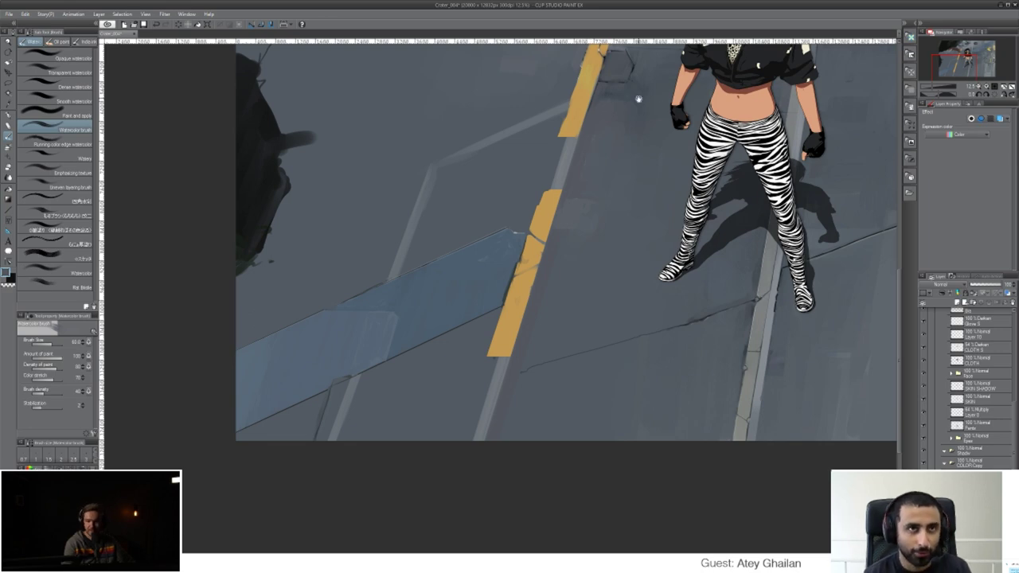
drag(638, 99, 623, 237)
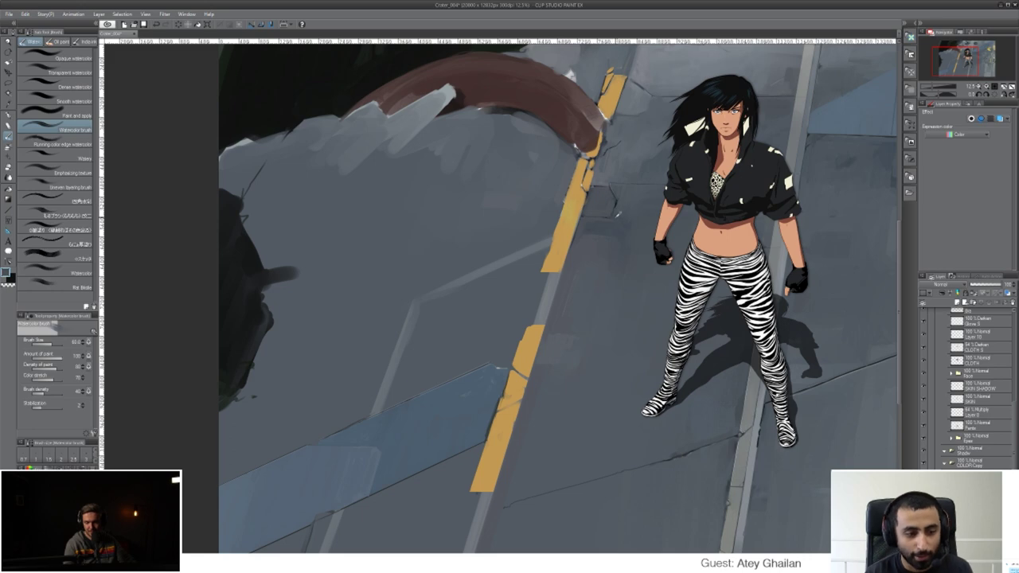
key(o)
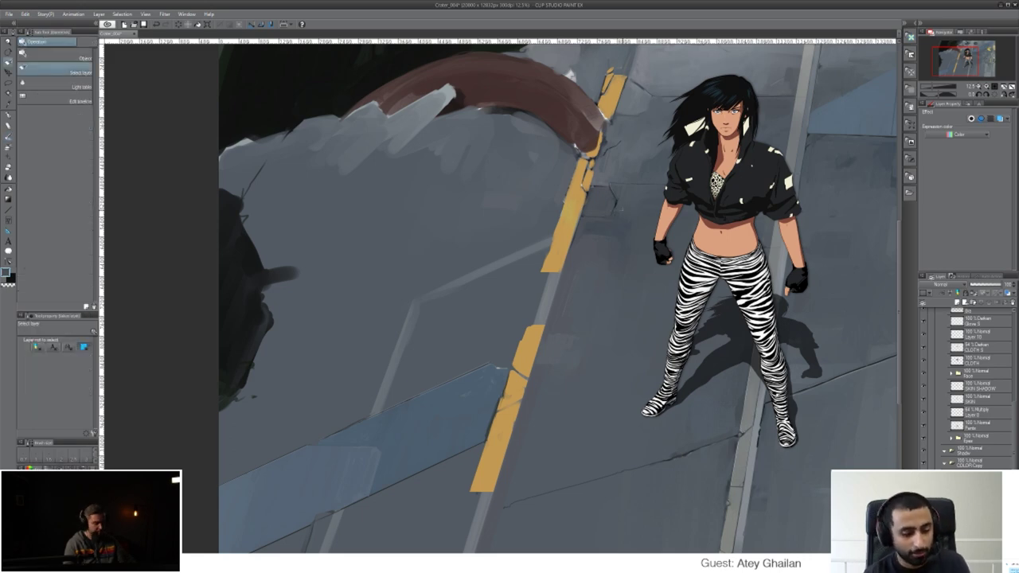
key(b)
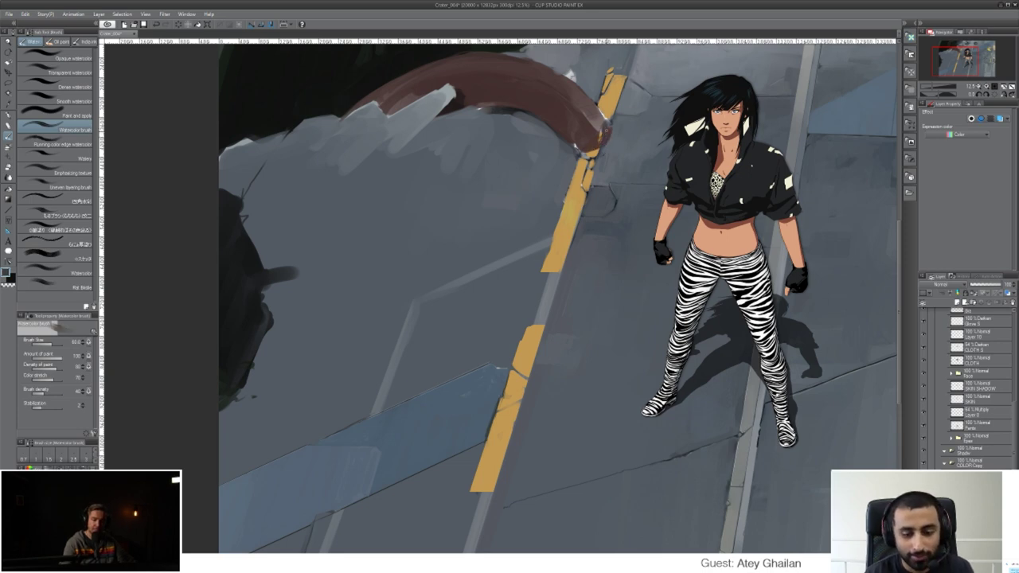
drag(591, 148, 610, 134)
alt+click(610, 136)
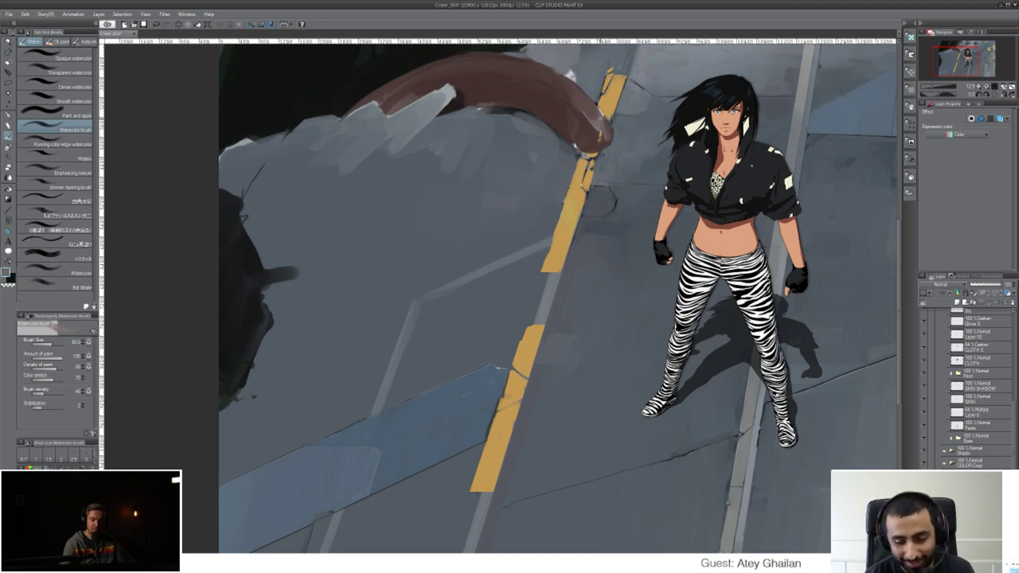
- Soften the brown strokes at the pipe's rounded end with the watercolor blending tool
key(r)
mouse_move(597, 136)
mouse_down()
mouse_move(607, 140)
mouse_move(605, 129)
mouse_up()
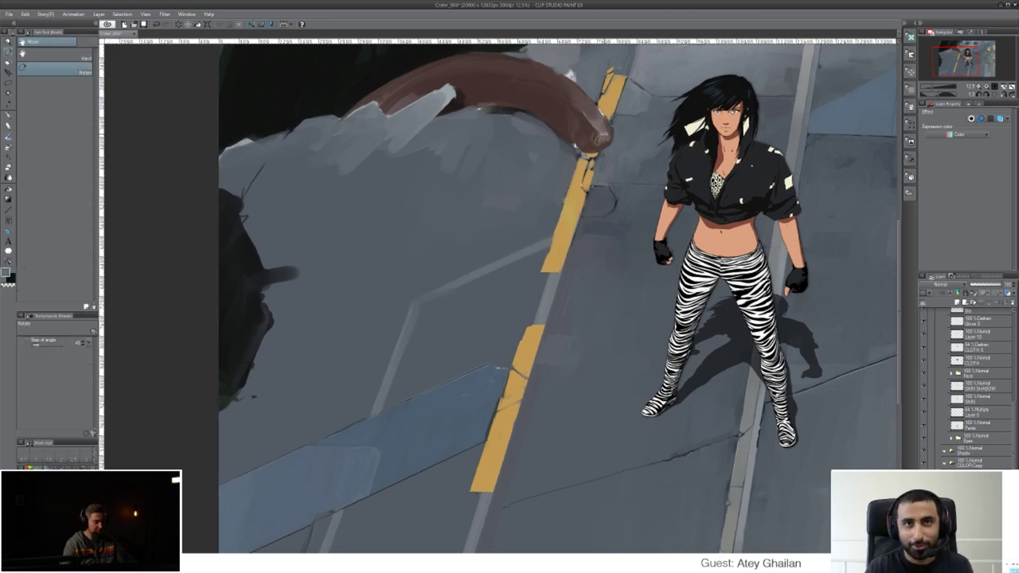
key(j)
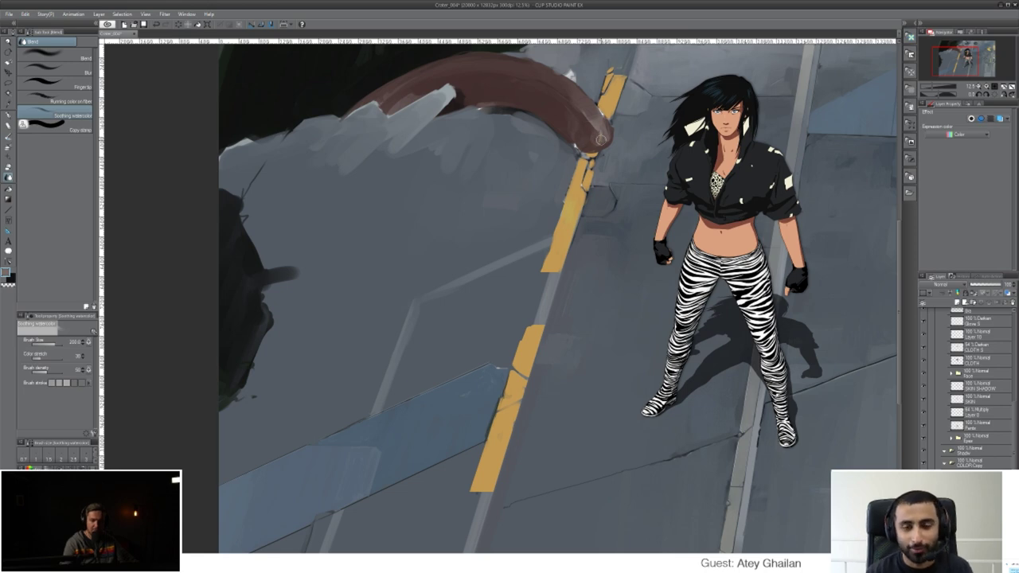
drag(596, 141, 490, 146)
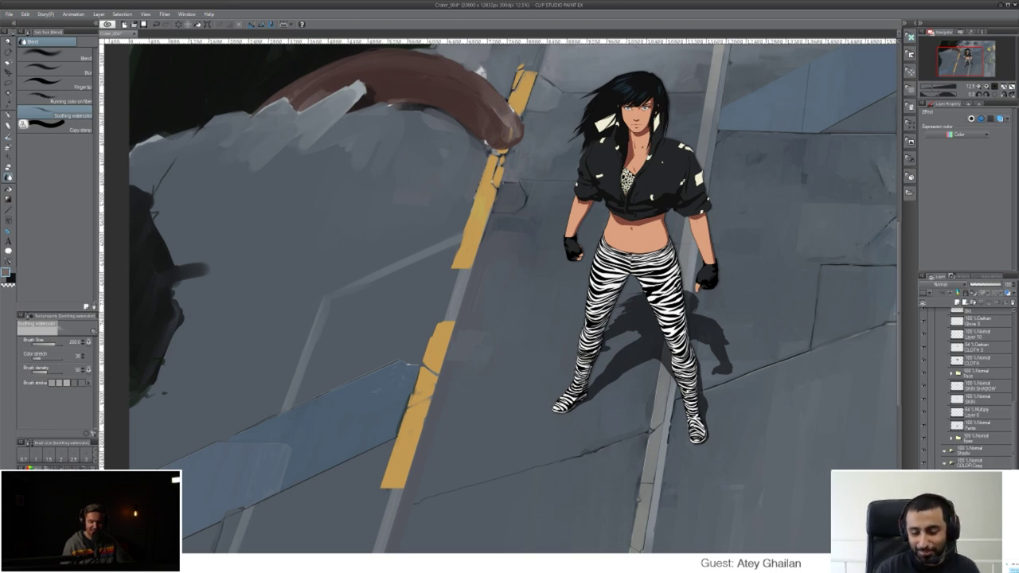
- Refine the lower edge of the pipe's end where it meets the road, using sampled brown and grey tones
key(b)
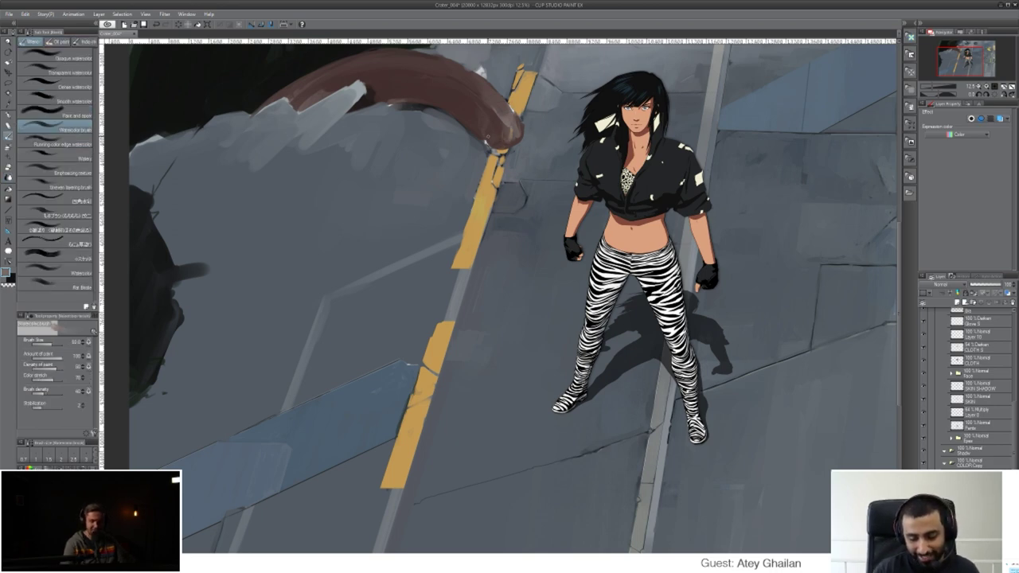
mouse_move(487, 136)
mouse_down()
mouse_move(484, 145)
mouse_move(481, 127)
mouse_up()
alt+click(482, 129)
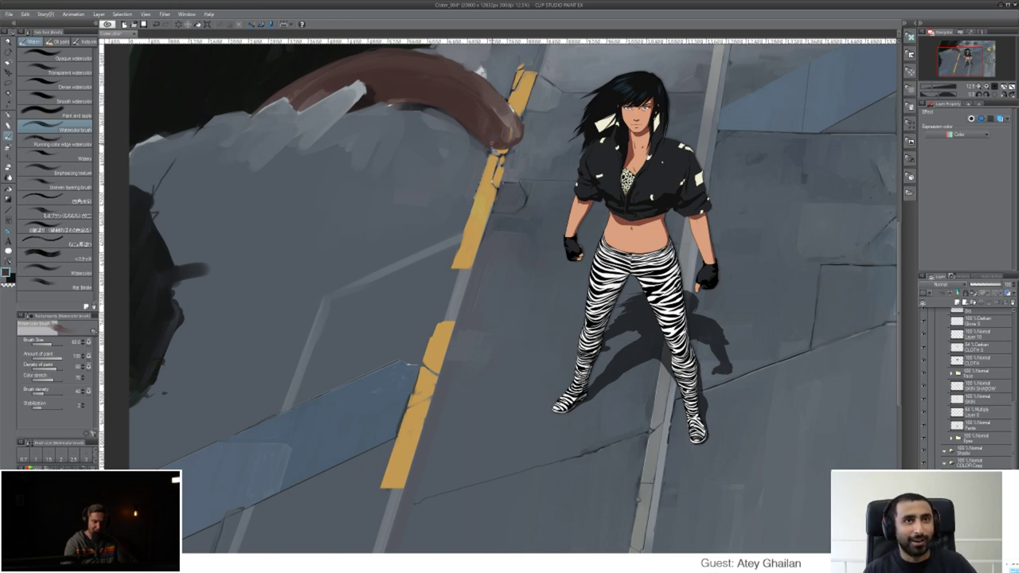
alt+click(490, 137)
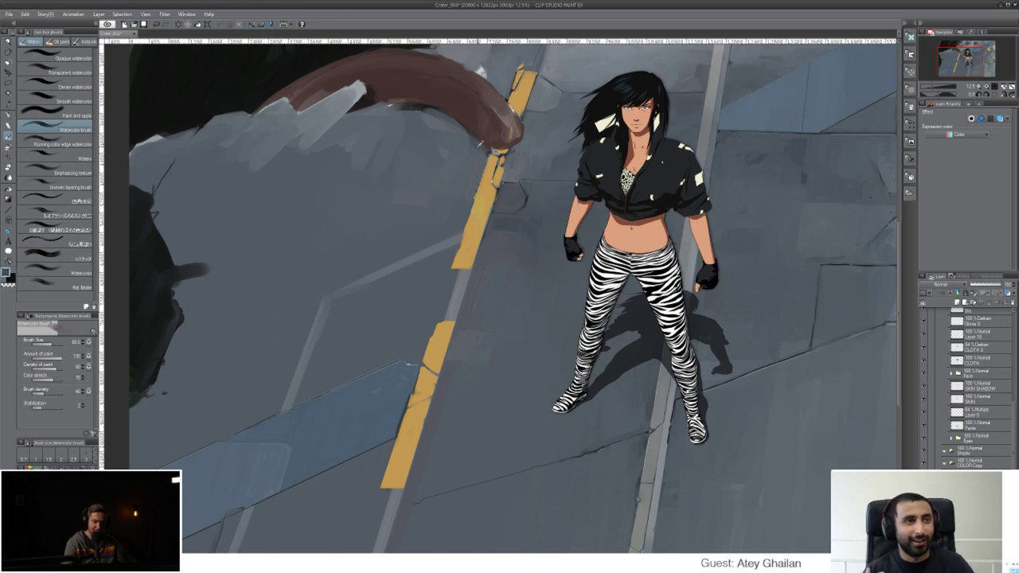
alt+click(485, 134)
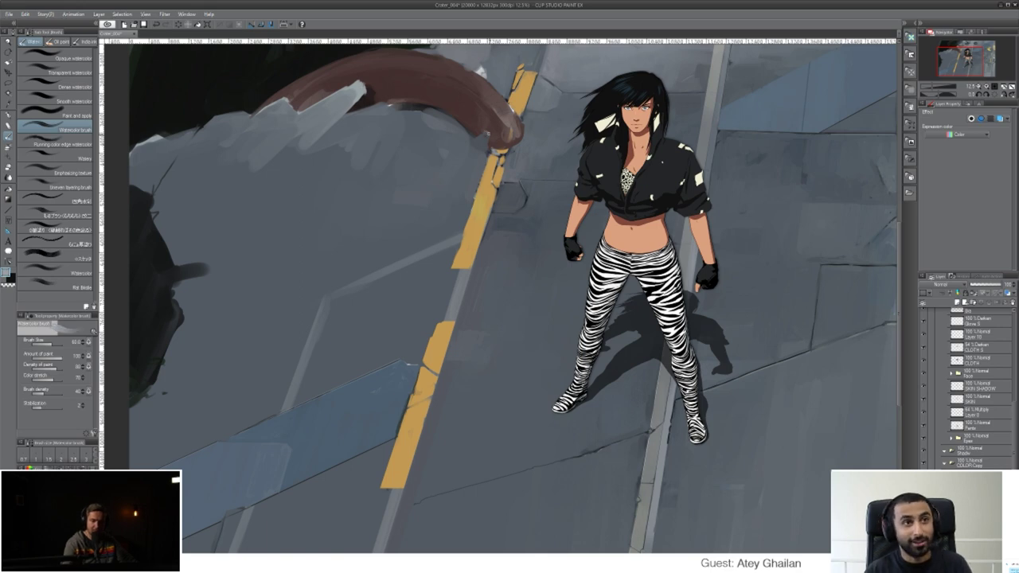
alt+click(486, 139)
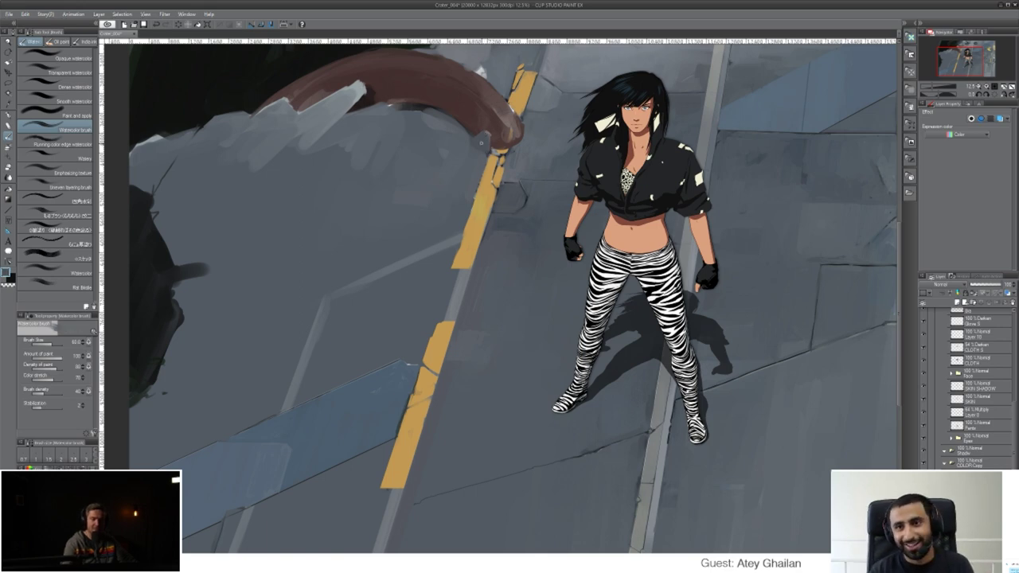
alt+click(481, 143)
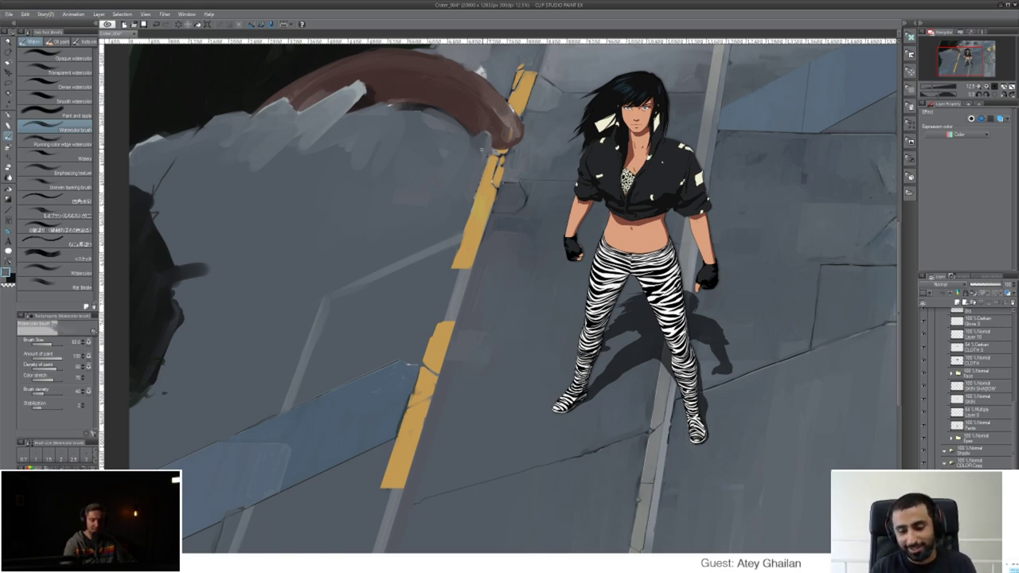
- Paint a dark hole and broken road pieces around the pipe's tip with colors sampled from the road and existing crater
drag(520, 141, 527, 245)
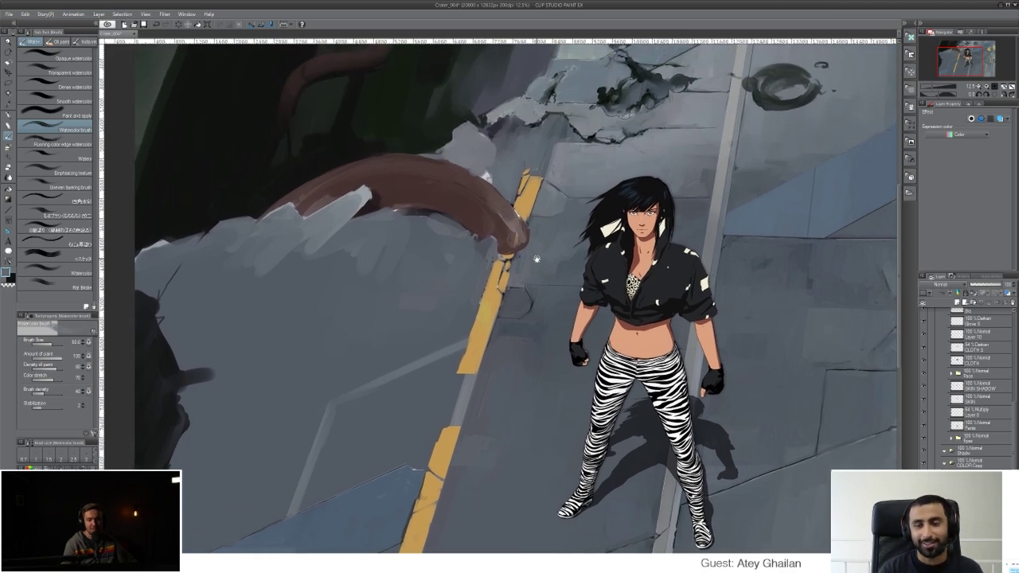
alt+click(525, 244)
alt+click(531, 239)
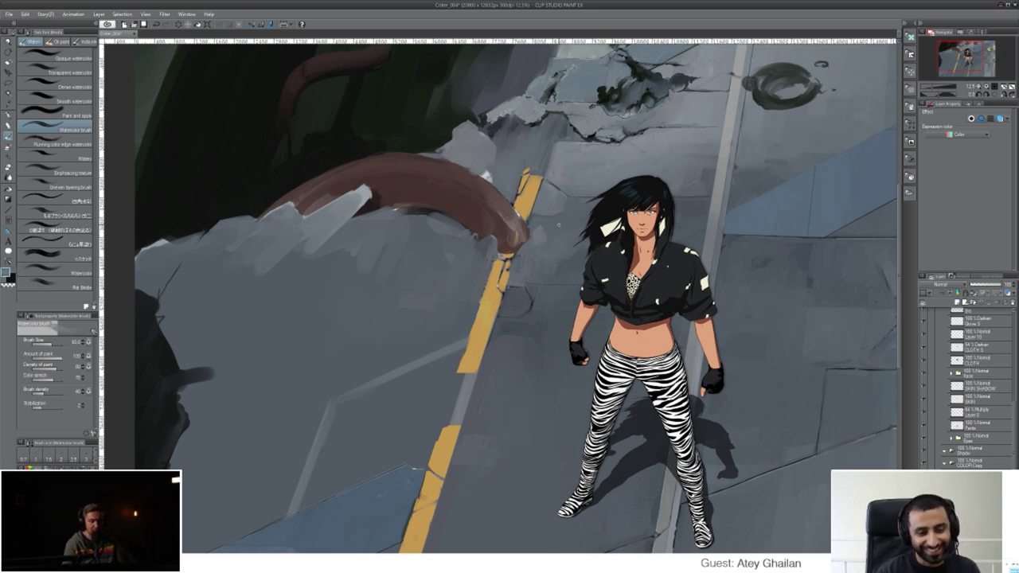
alt+click(641, 73)
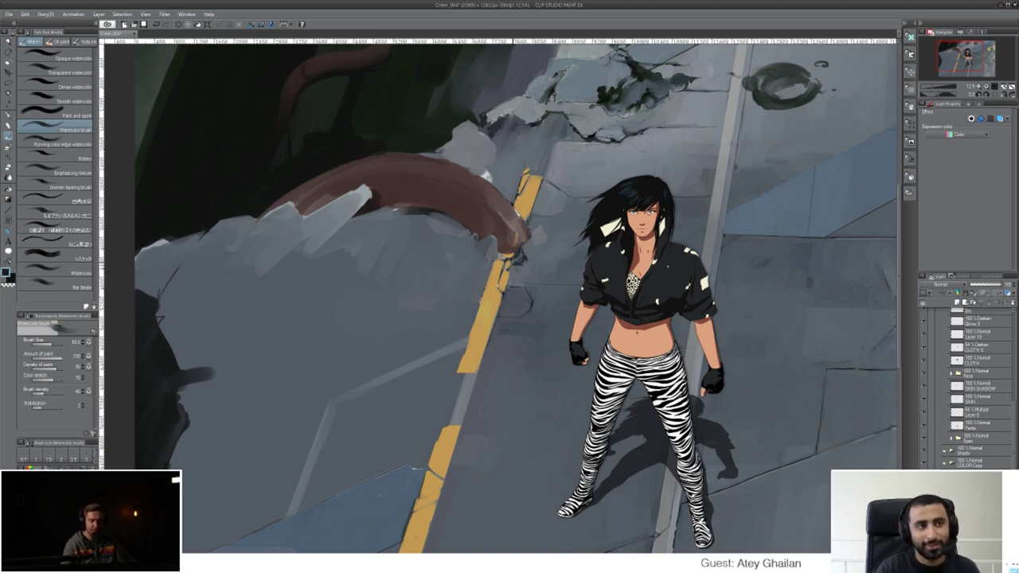
drag(517, 268, 536, 257)
alt+click(534, 260)
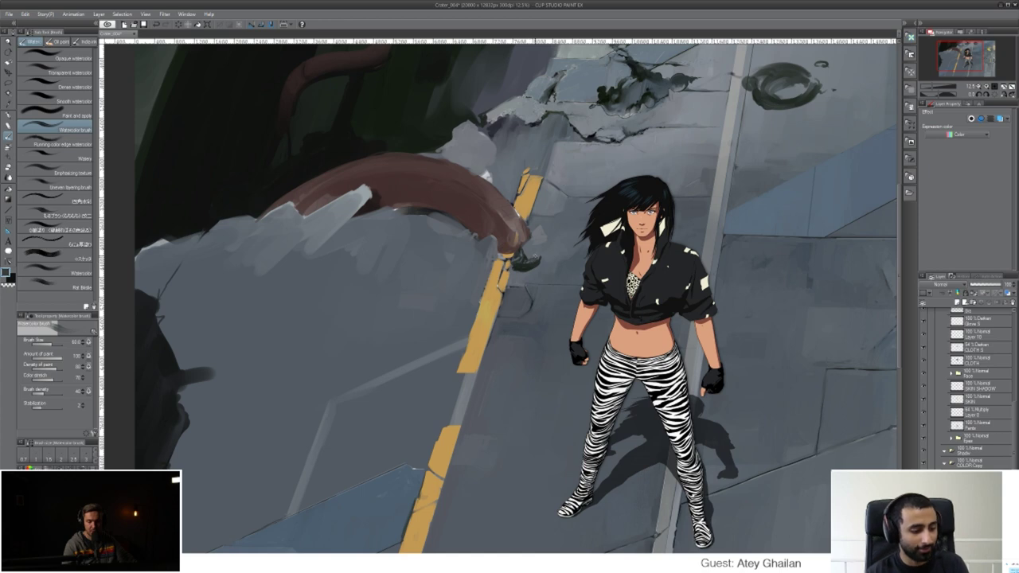
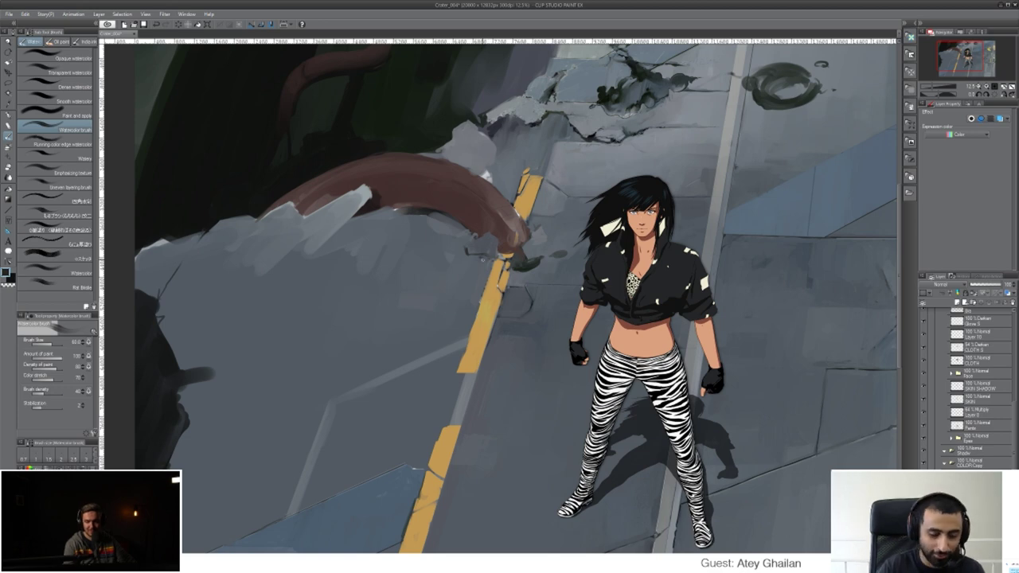
- Paint a dark hole at the road's far edge, between the ring-shaped mark and the blue strip, with a larger brush
drag(503, 323, 542, 223)
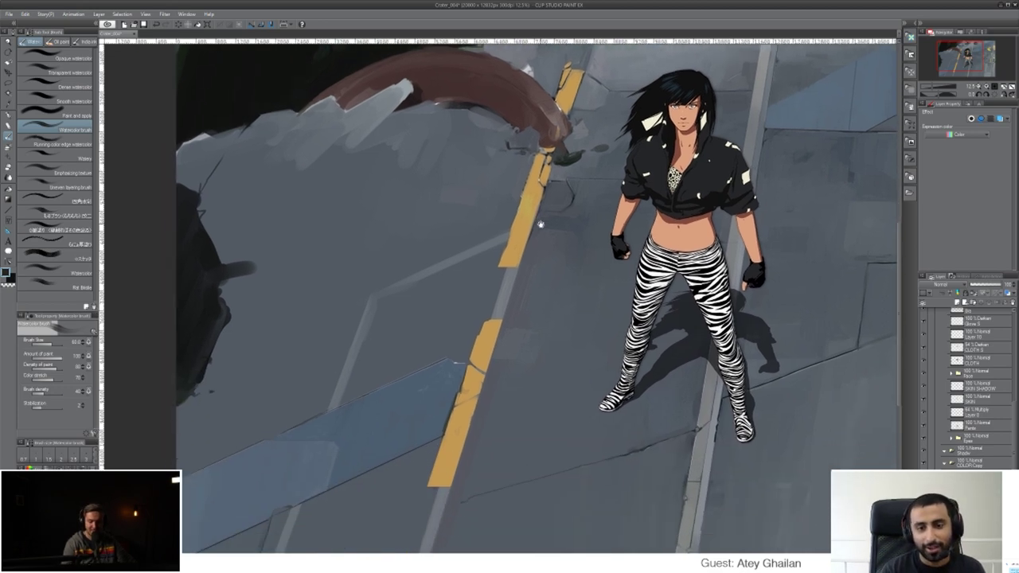
mouse_move(733, 259)
mouse_down()
mouse_move(594, 311)
mouse_move(517, 319)
mouse_move(389, 458)
mouse_move(340, 456)
mouse_up()
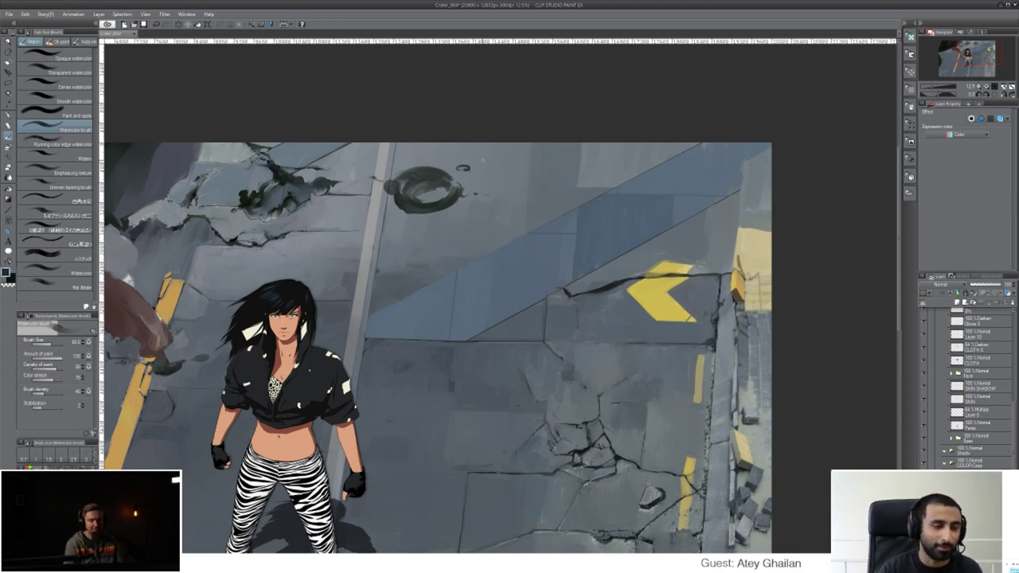
drag(501, 150, 544, 156)
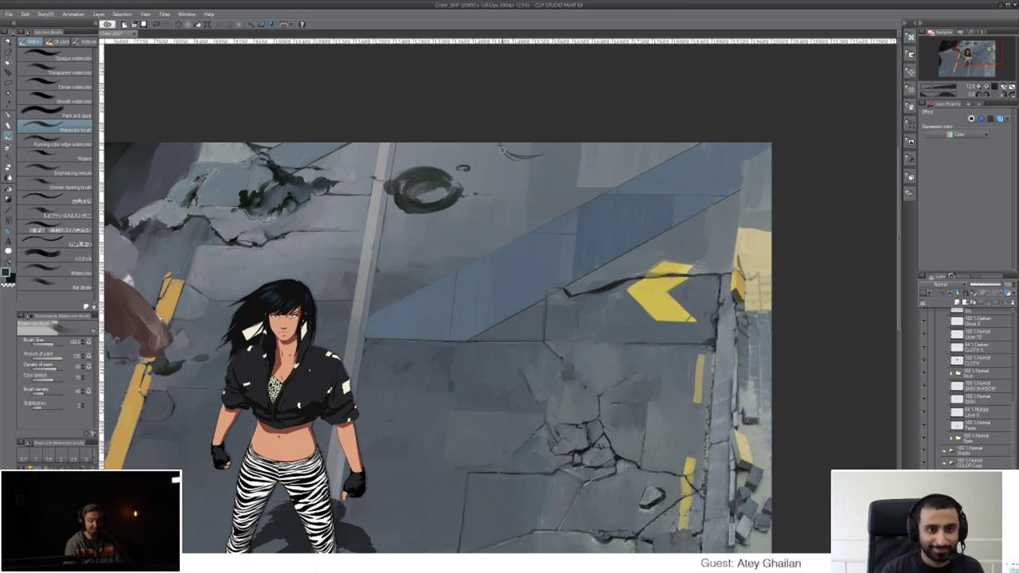
mouse_move(501, 149)
mouse_down()
mouse_move(538, 148)
mouse_move(512, 149)
mouse_up()
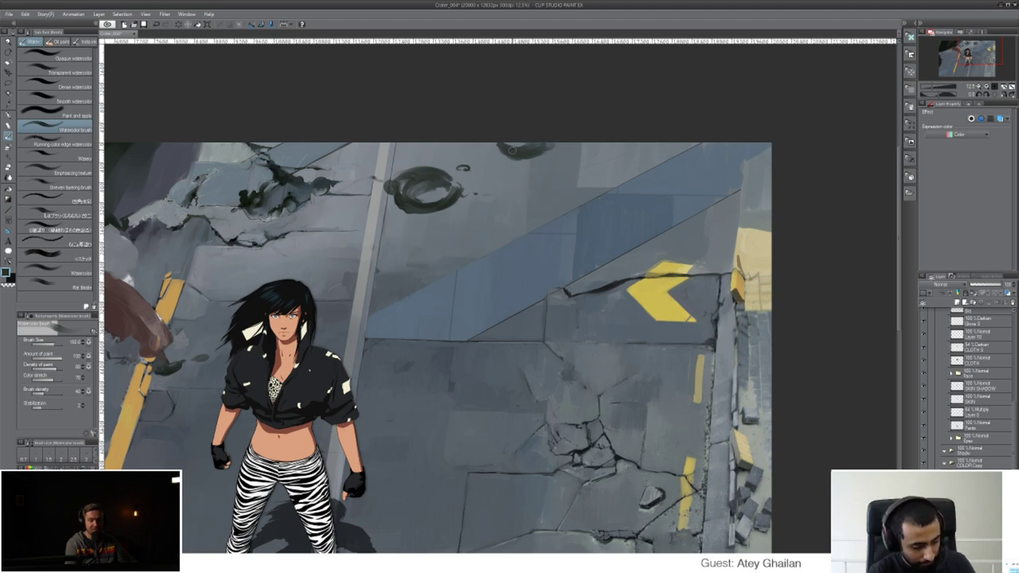
- Refine the dark hole at the road's far edge and the nearby ring-shaped mark, using sampled colors and a size 120 brush
alt+click(518, 148)
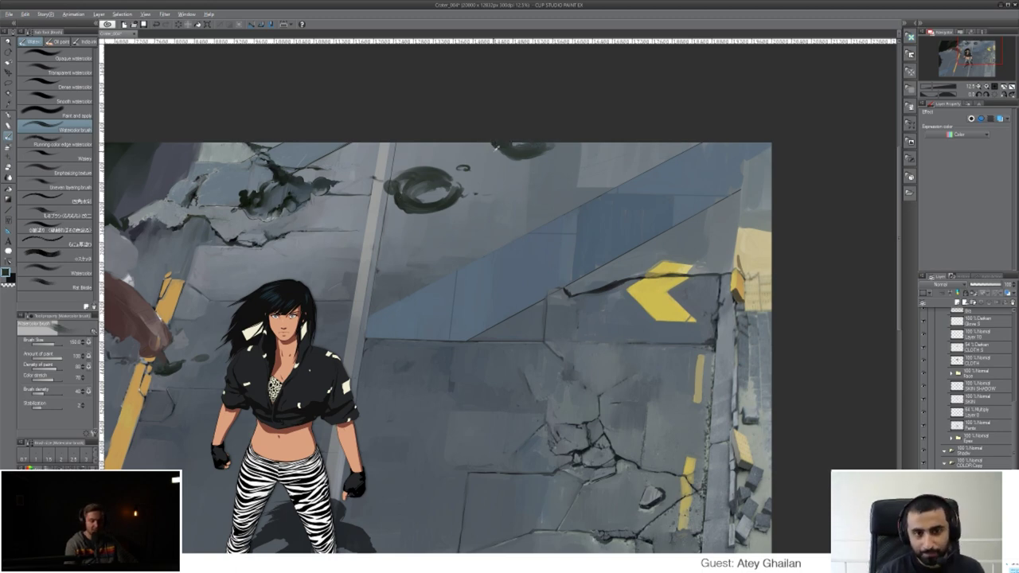
alt+click(493, 148)
key([)
key([)
key([)
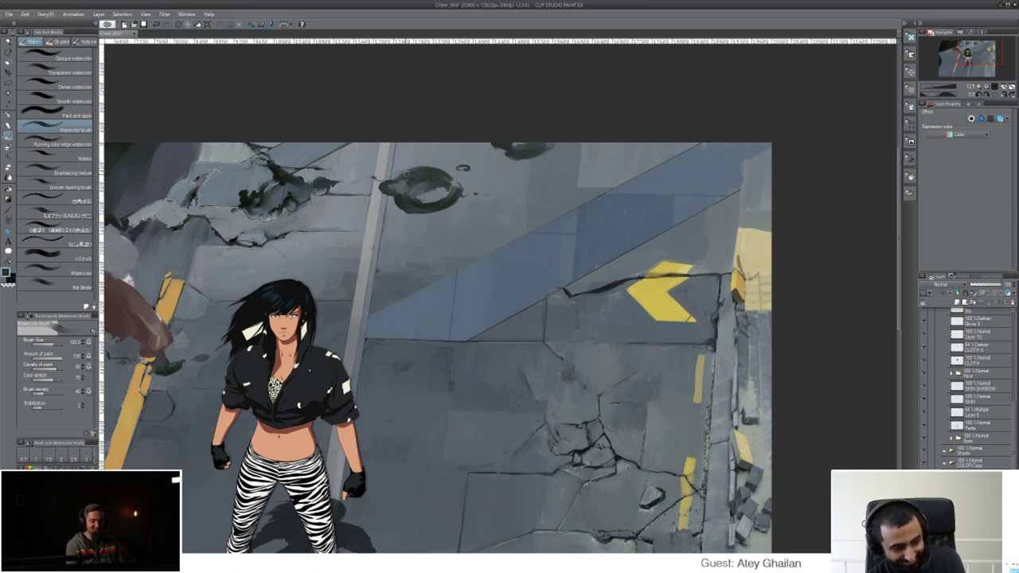
- Paint an orange patch on the pale yellow curb block beside the arrow, using the sampled color of its darker side
key(b)
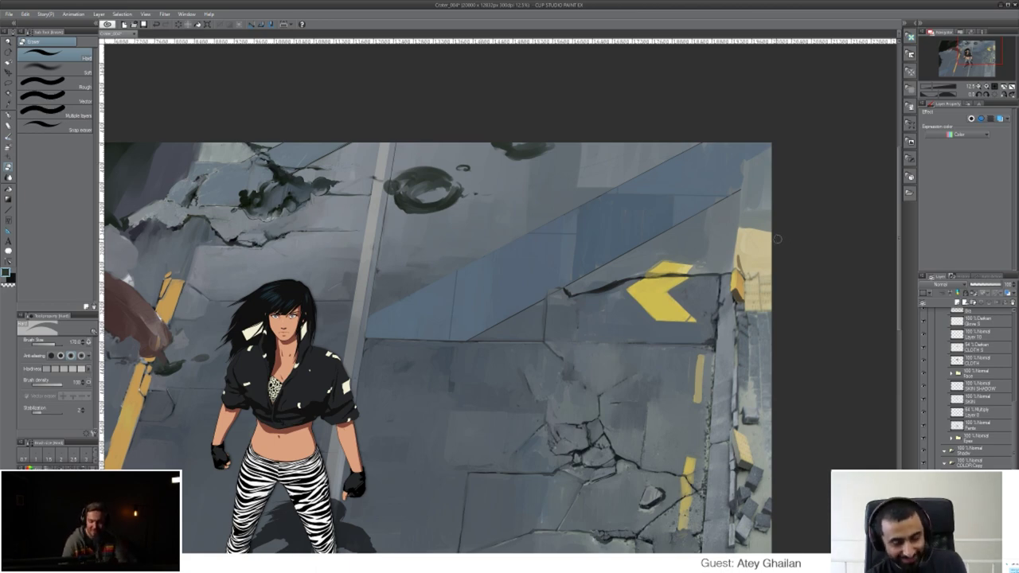
alt+click(737, 274)
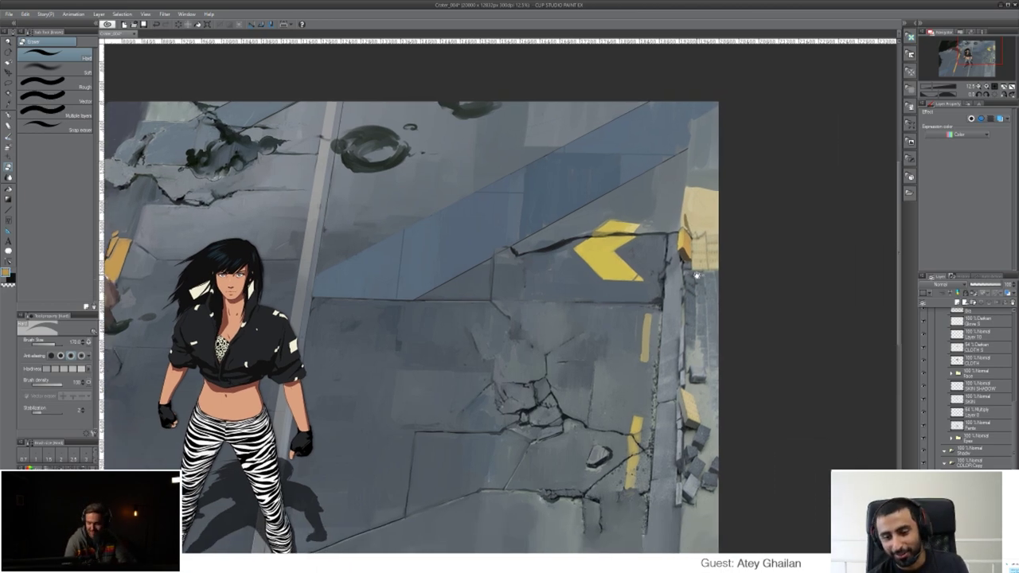
drag(786, 254, 732, 213)
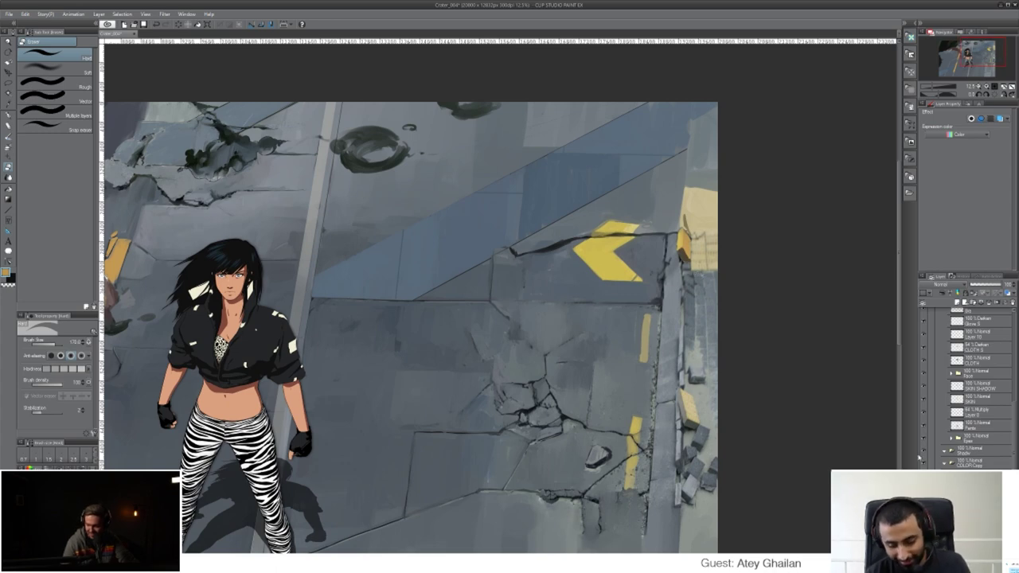
key(b)
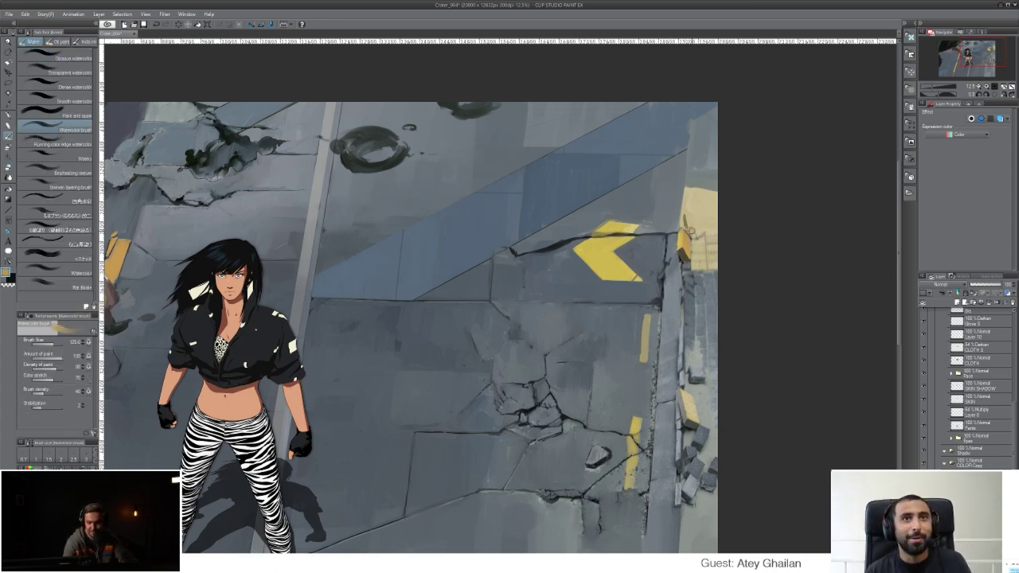
mouse_move(690, 229)
mouse_down()
mouse_move(692, 214)
mouse_move(697, 234)
mouse_move(705, 230)
mouse_move(697, 198)
mouse_move(687, 220)
mouse_up()
alt+click(692, 201)
alt+click(680, 218)
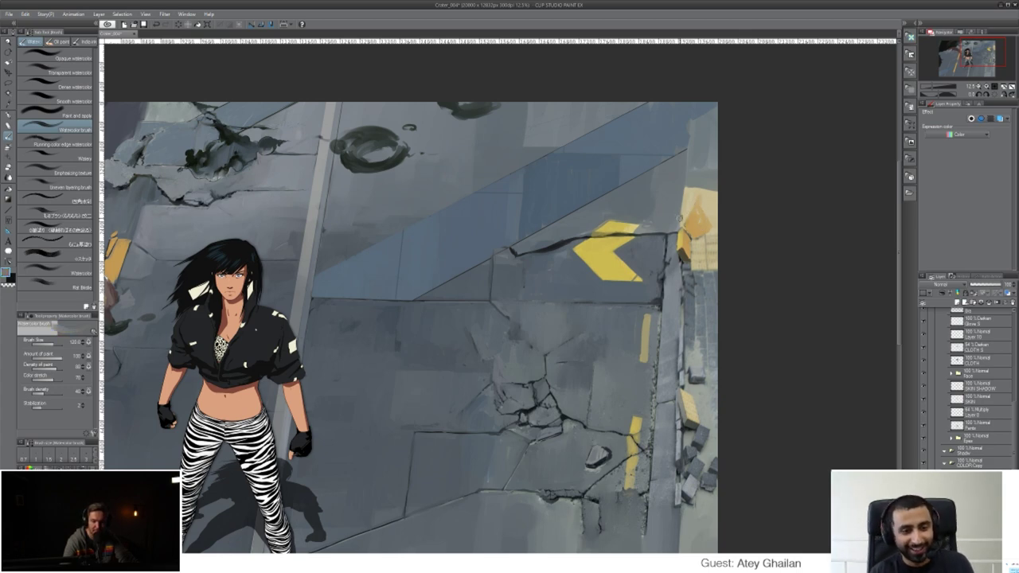
- Extend the orange over the rest of the pale curb block and blend it into the curb along its lower edge
alt+click(703, 237)
alt+click(688, 260)
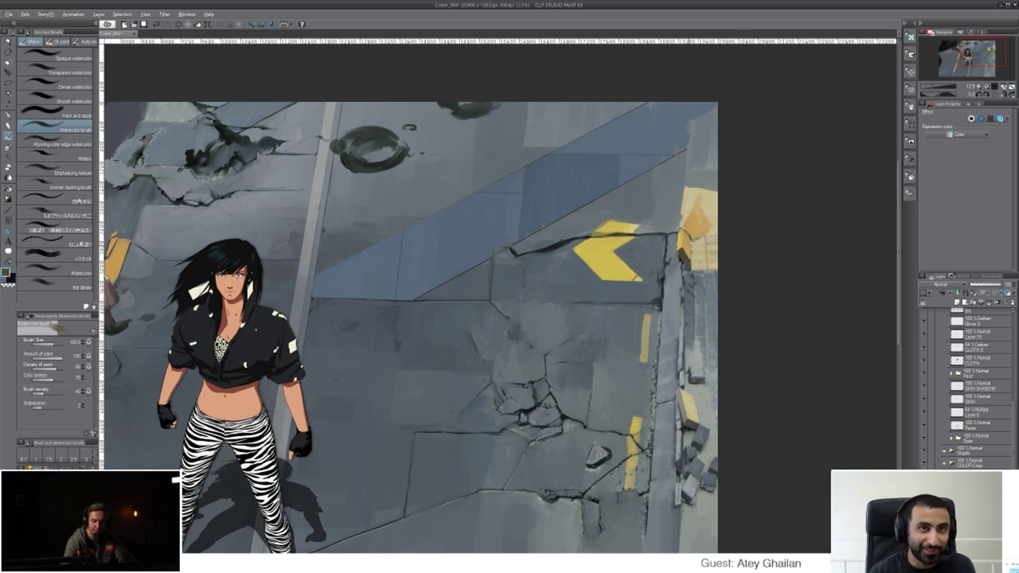
alt+click(688, 261)
drag(687, 263, 692, 278)
alt+click(696, 266)
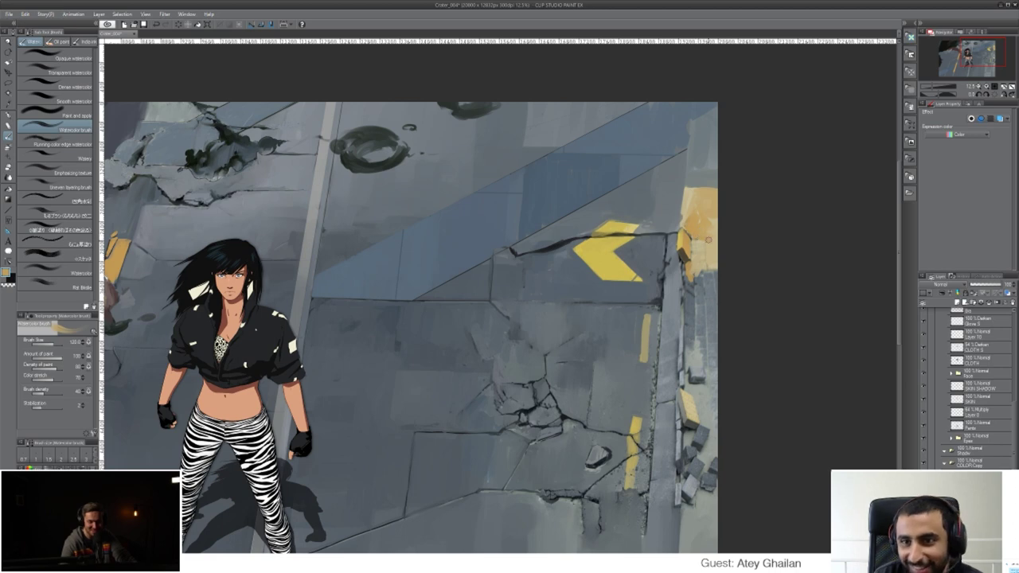
- Shade the broken inner edge of the orange curb block with sampled dark brown and orange tones
alt+click(694, 241)
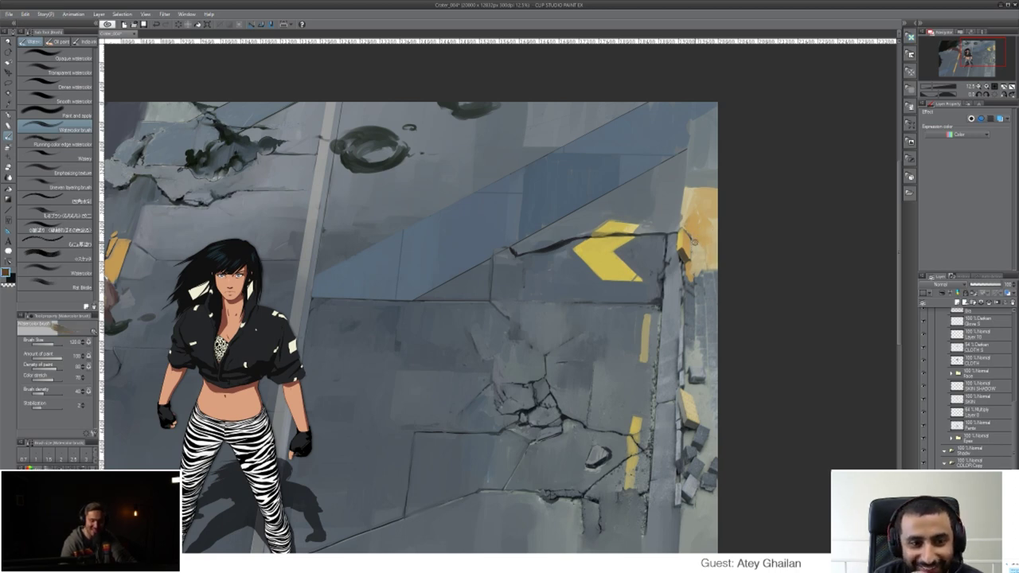
drag(693, 249, 694, 252)
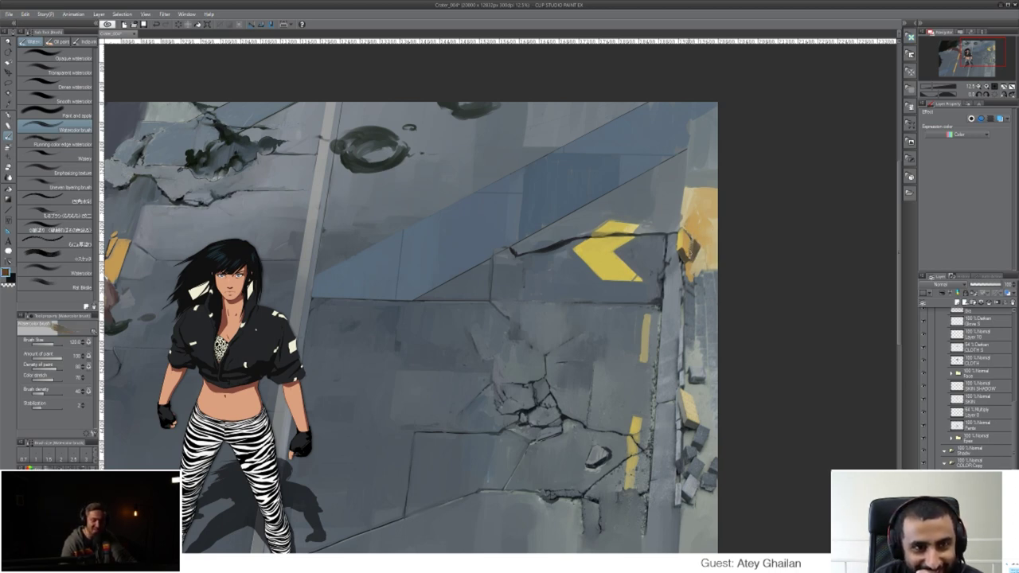
alt+click(692, 251)
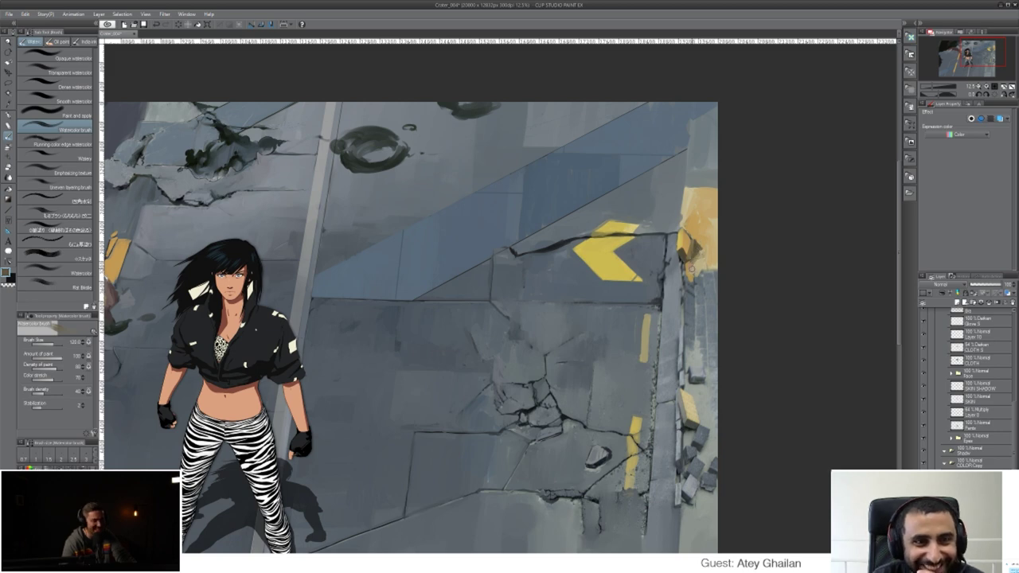
alt+click(701, 255)
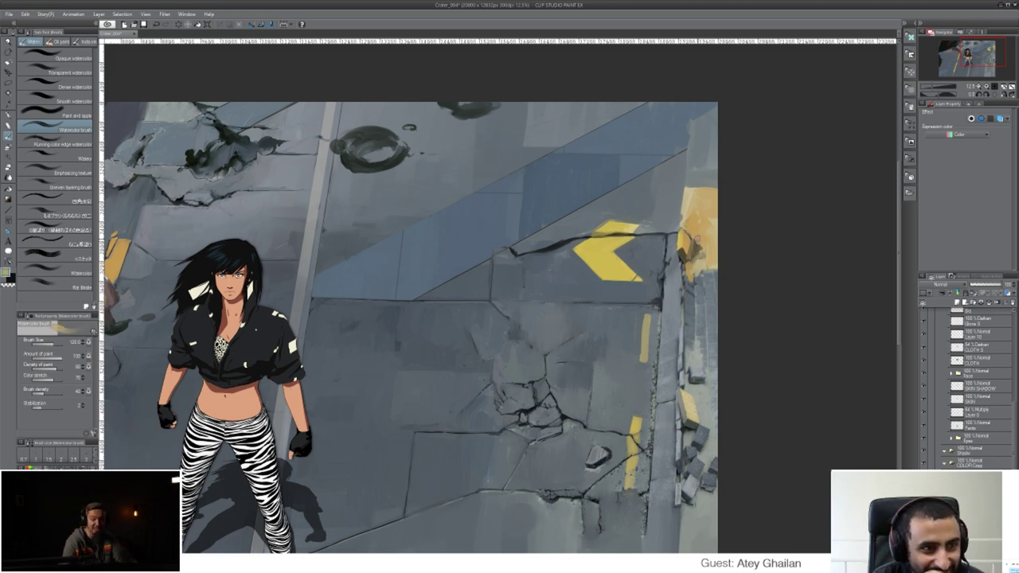
alt+click(698, 245)
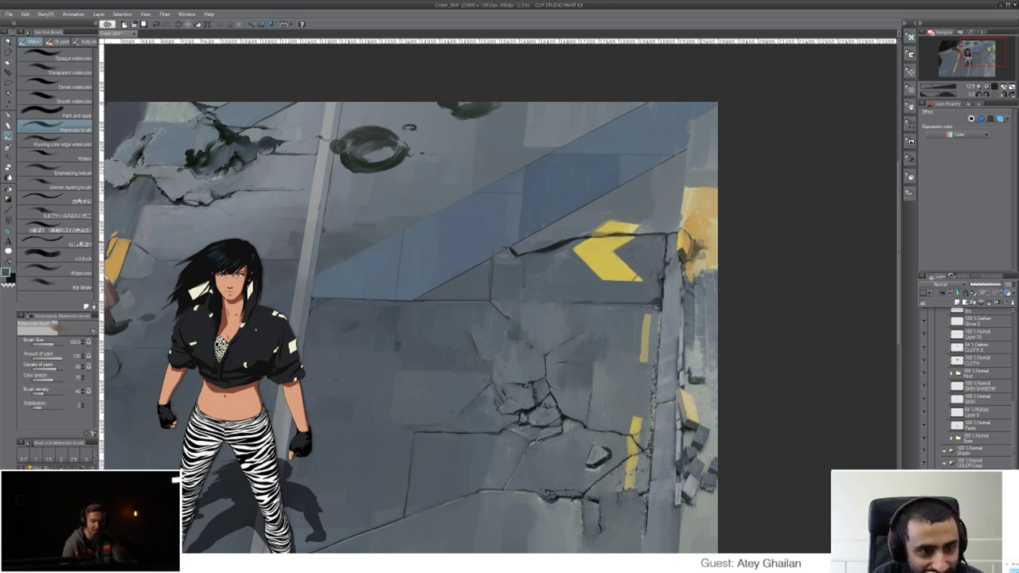
alt+click(705, 242)
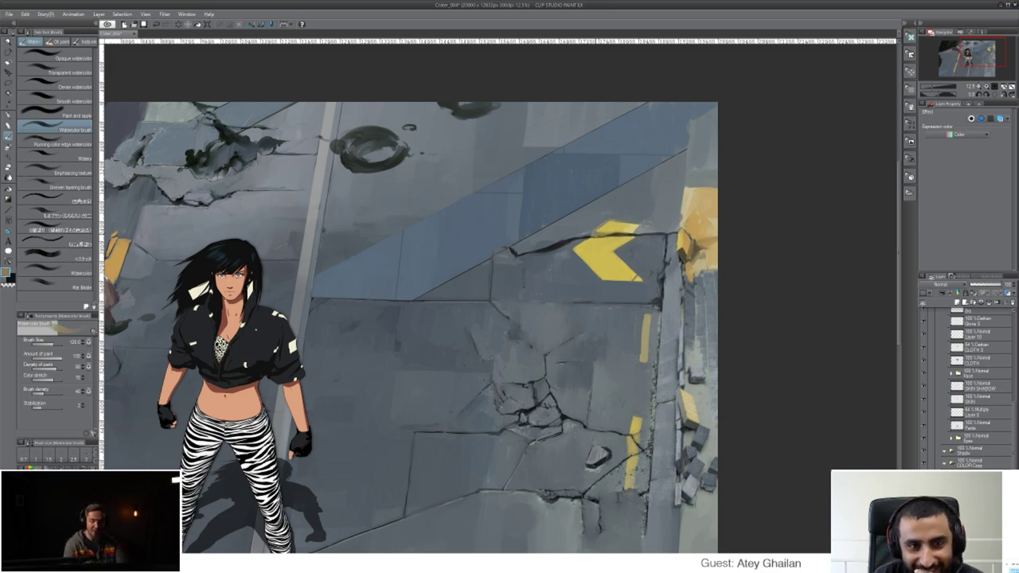
- Sharpen the edges of the yellow road arrow and refine the crack running into it with a smaller brush and sampled yellow and grey
alt+click(603, 227)
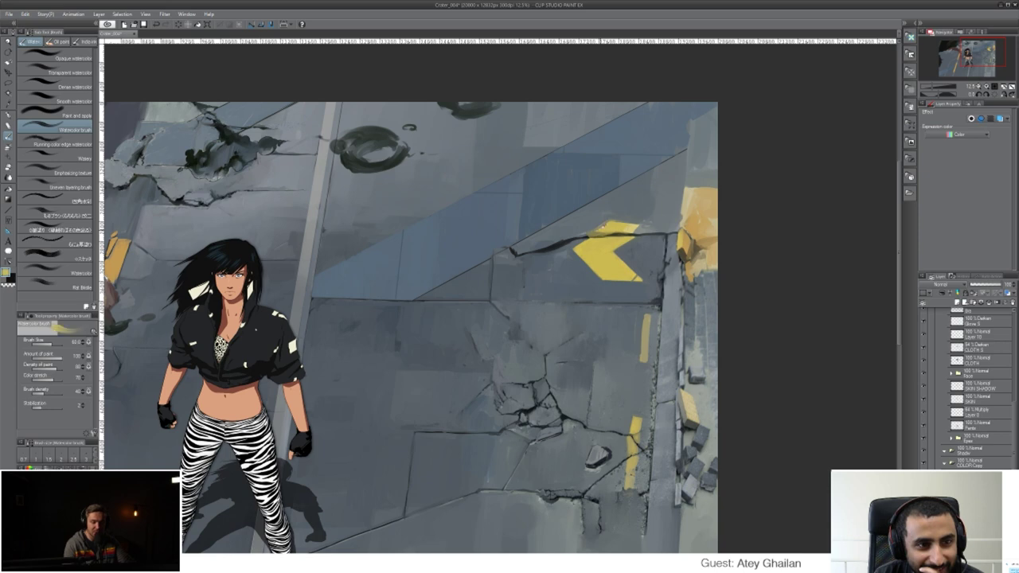
mouse_move(602, 227)
mouse_down()
mouse_move(590, 230)
mouse_move(598, 223)
mouse_up()
alt+click(591, 222)
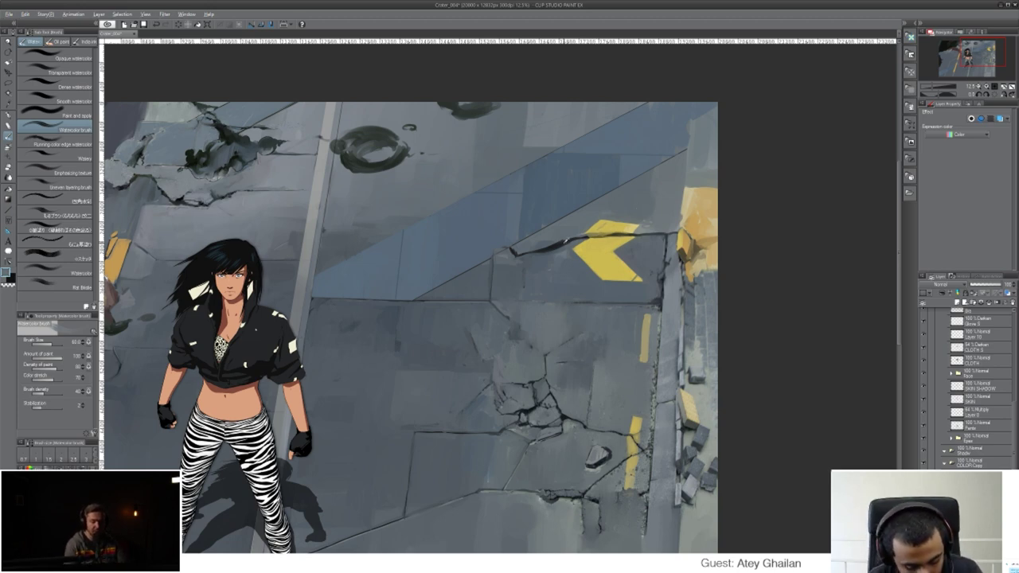
alt+click(567, 241)
drag(579, 243, 575, 247)
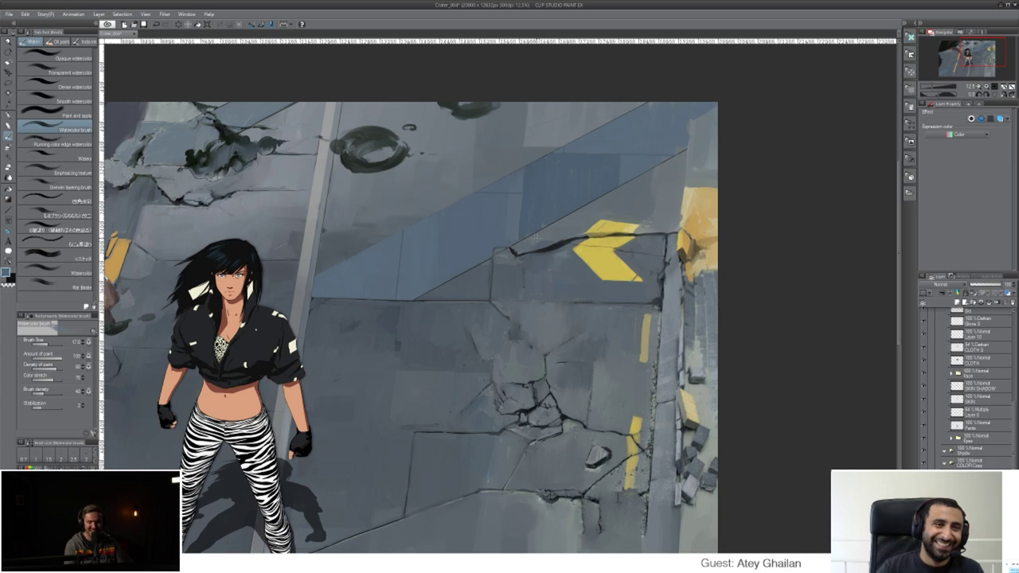
- Detail the slab corner and the curb face below the orange block with the pen, using sampled dark and grey tones
drag(695, 228, 611, 226)
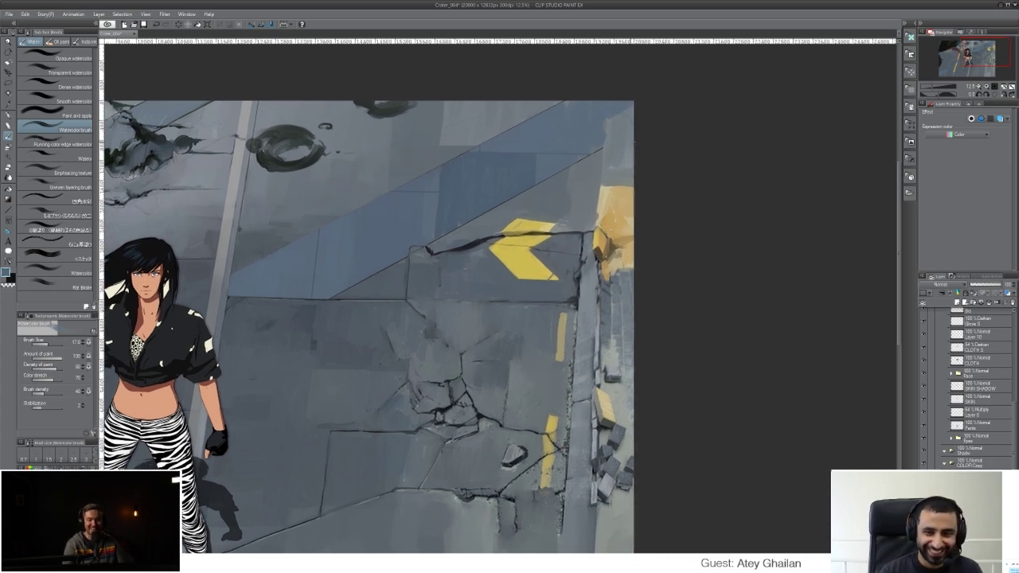
alt+click(616, 207)
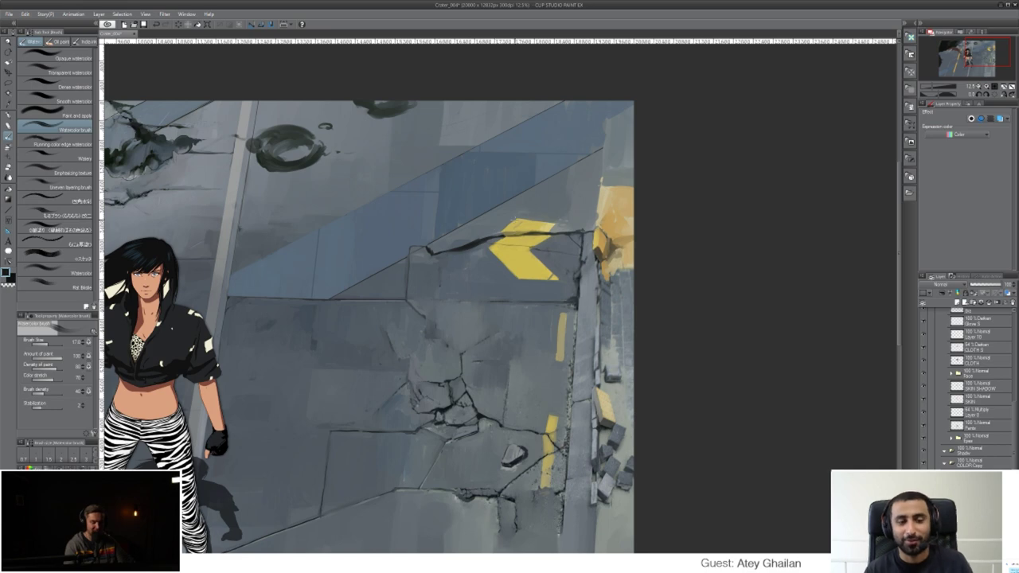
key(p)
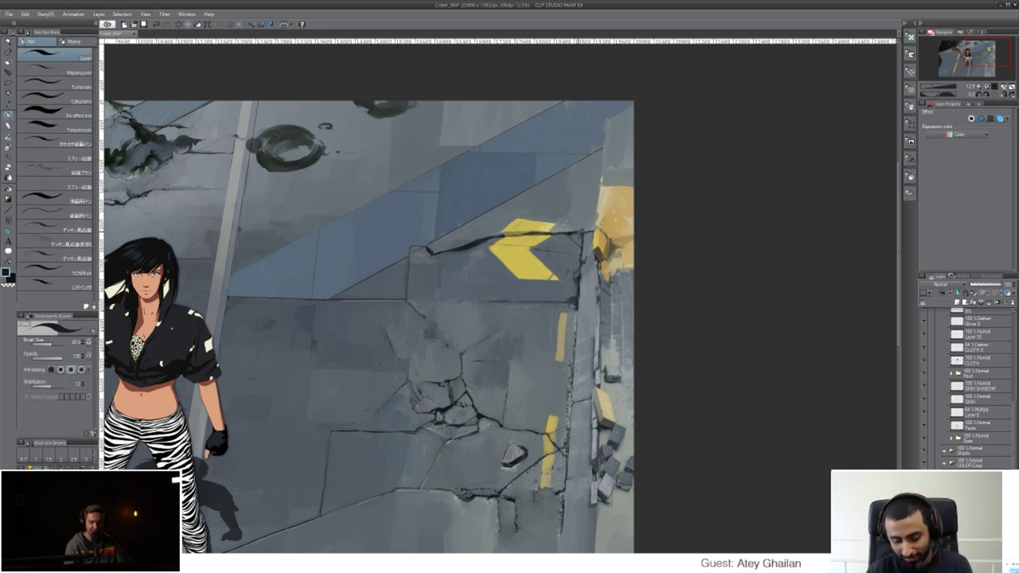
drag(621, 309, 624, 237)
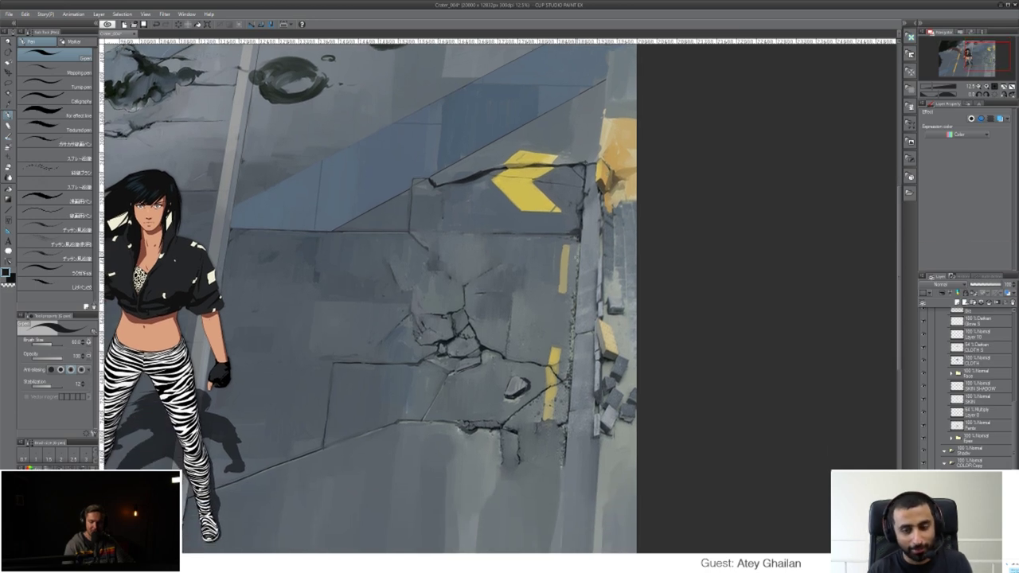
alt+click(578, 237)
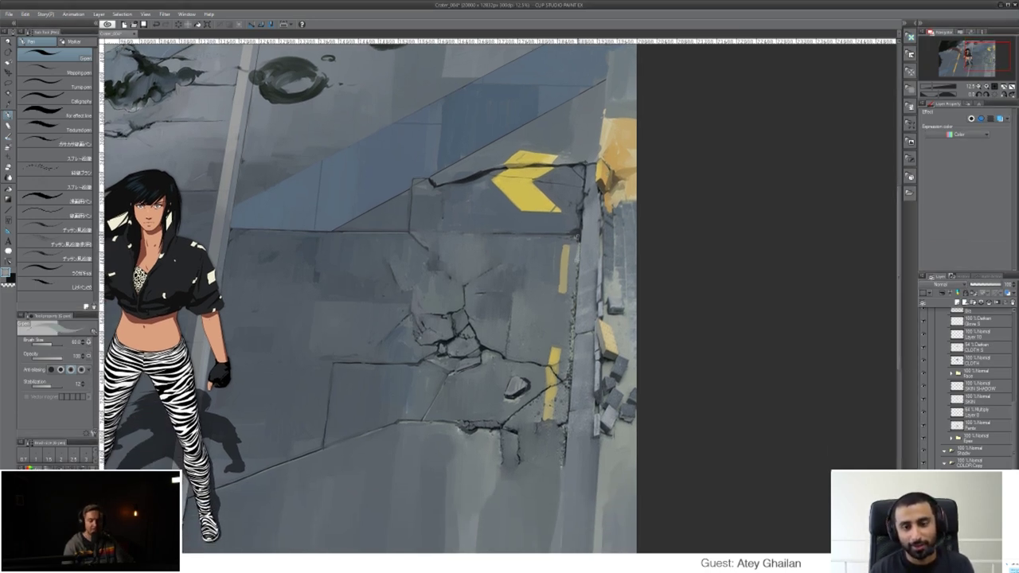
alt+click(577, 237)
alt+click(576, 235)
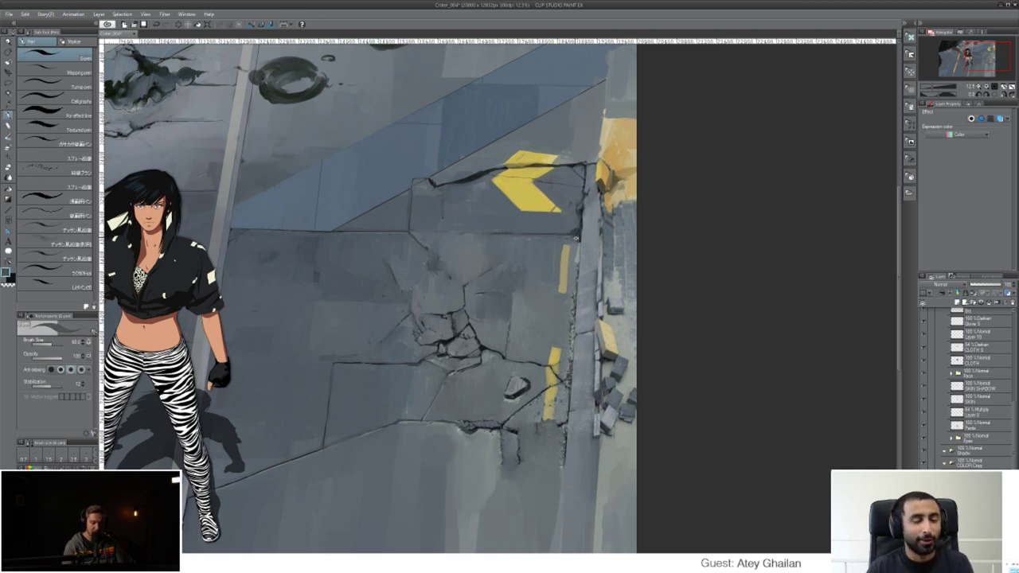
alt+click(578, 238)
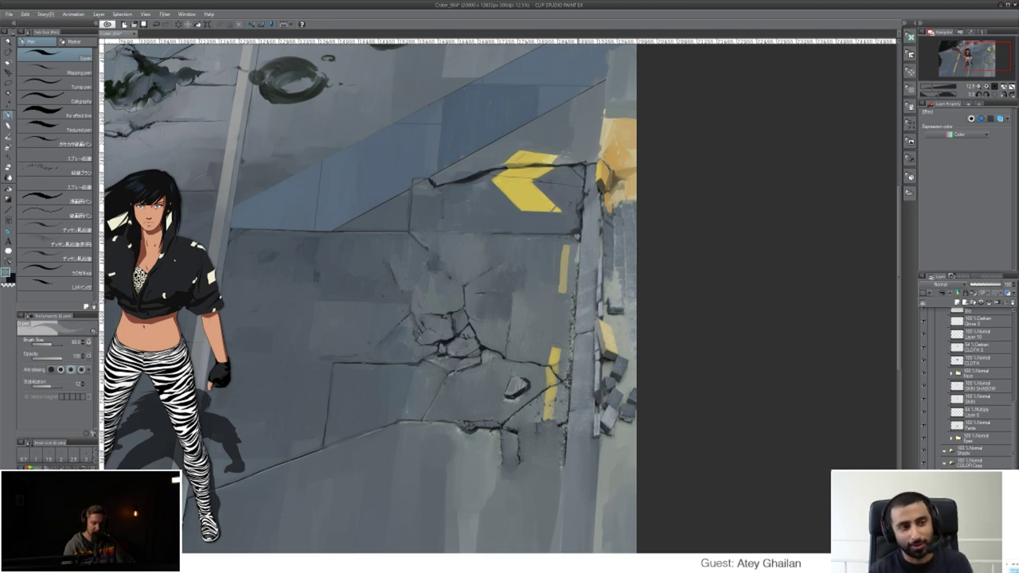
key(x)
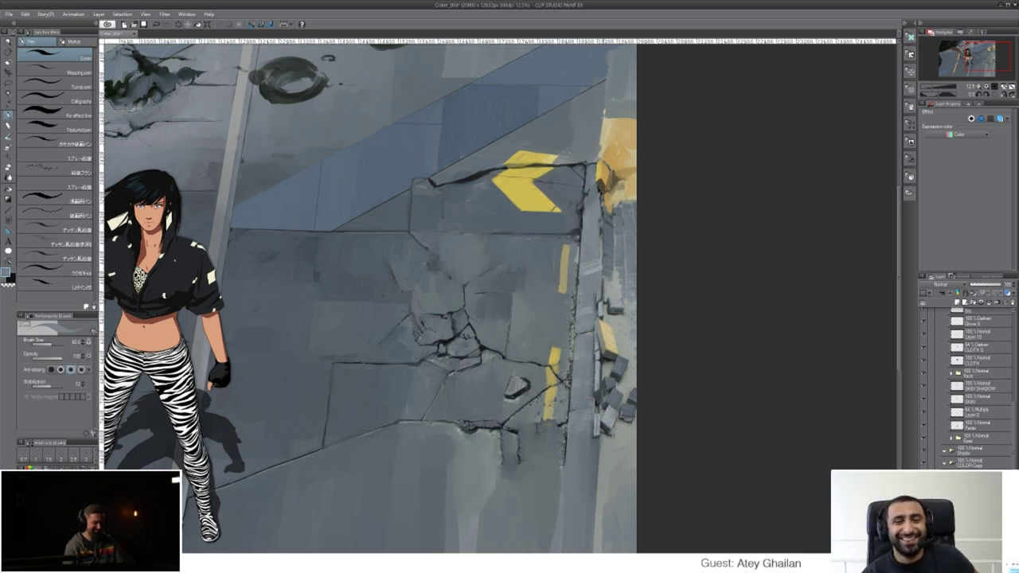
- Refine the road surface between the crack's end and the orange curb block with the watercolor brush in sampled dark and grey tones
key(b)
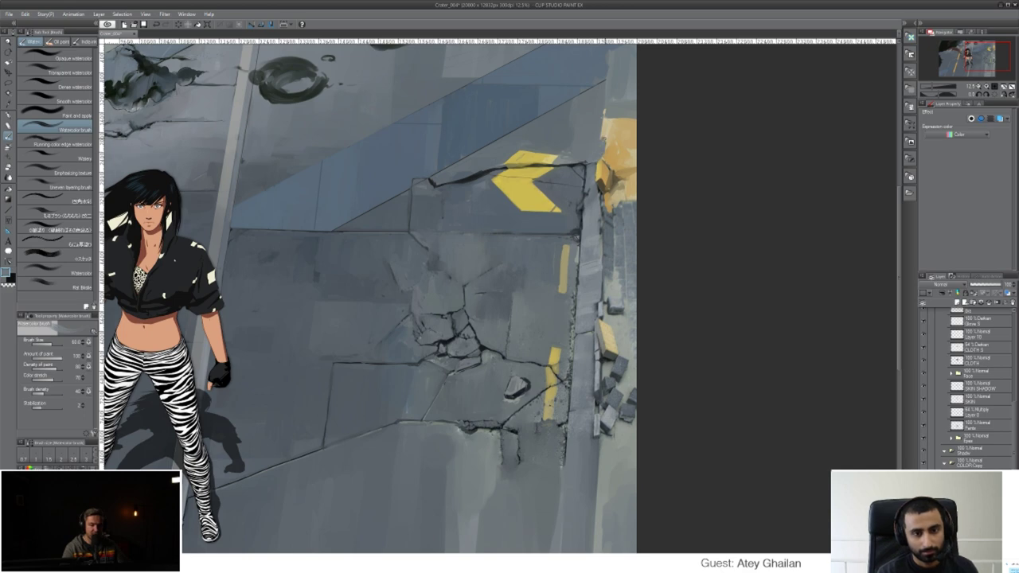
alt+click(585, 162)
mouse_move(590, 139)
mouse_down()
mouse_move(587, 156)
mouse_move(591, 137)
mouse_up()
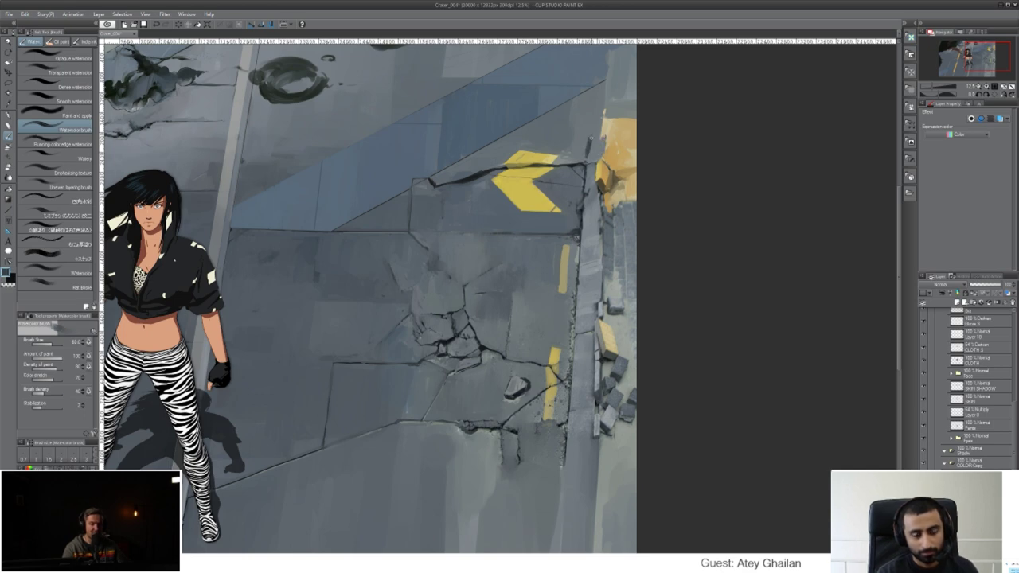
alt+click(589, 143)
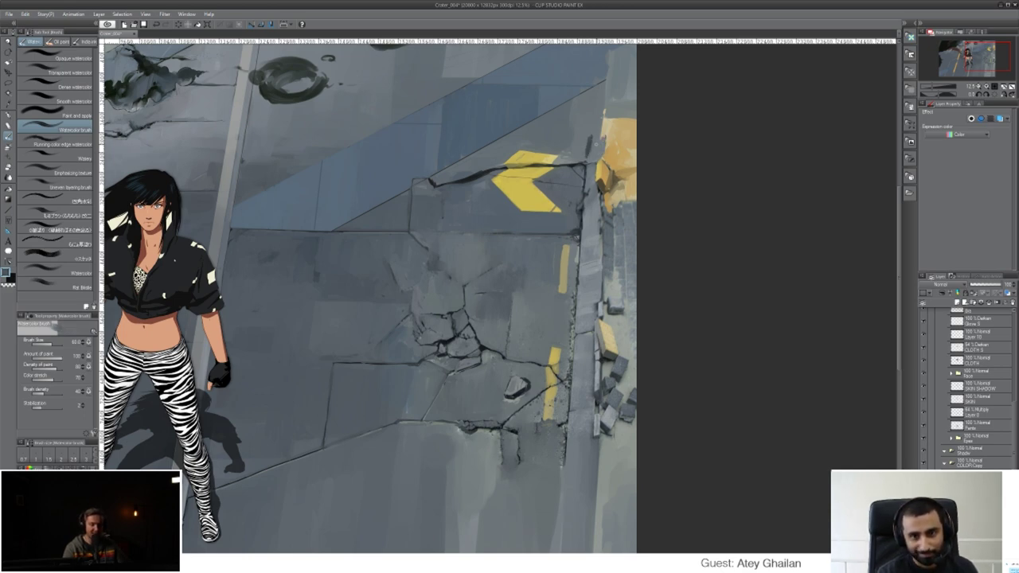
alt+click(592, 142)
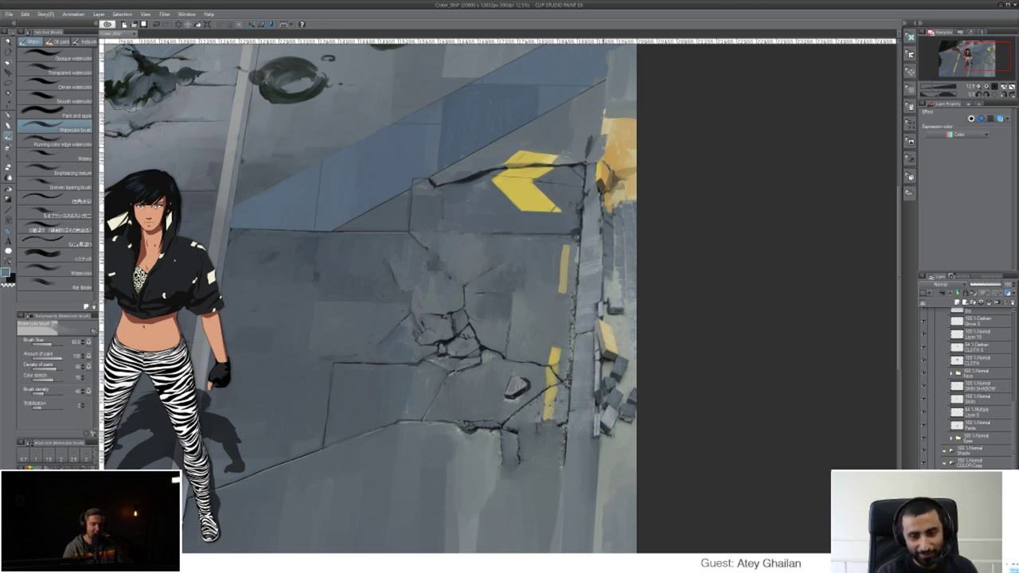
drag(610, 136, 607, 144)
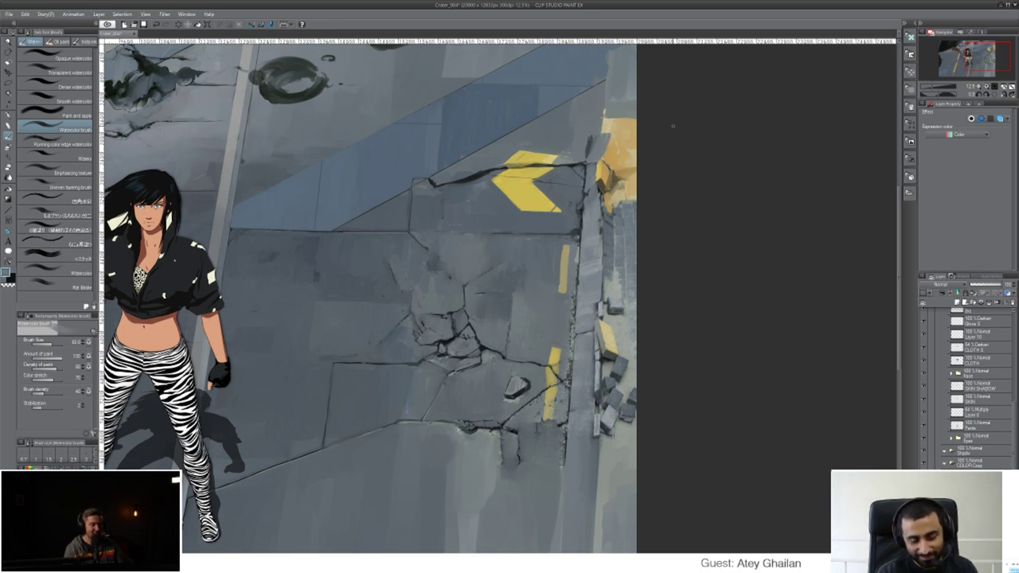
- Paint the shadowed edge beneath the orange curb block with dark tones sampled from the curb gap
alt+click(601, 188)
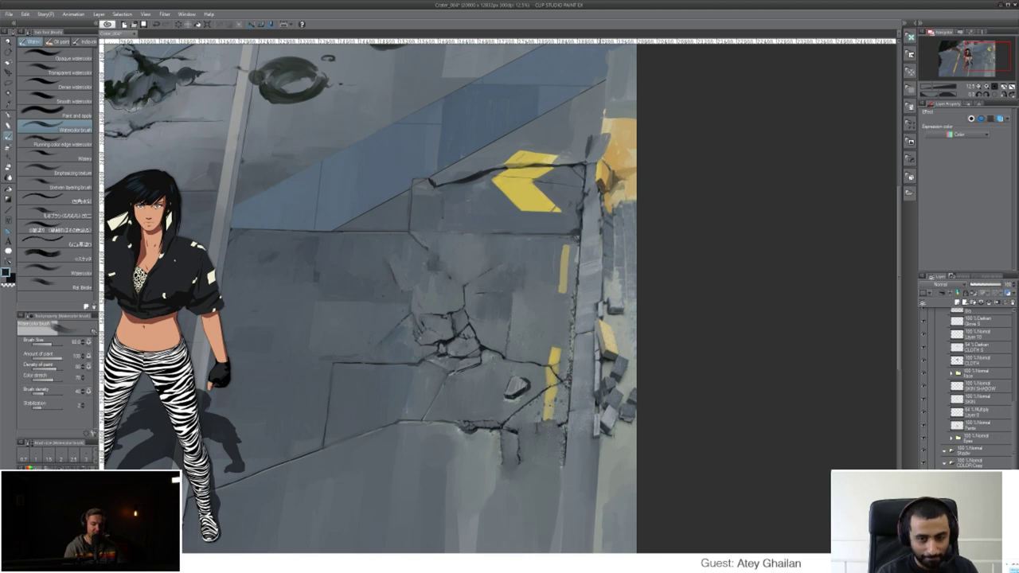
drag(599, 193, 606, 219)
alt+click(604, 209)
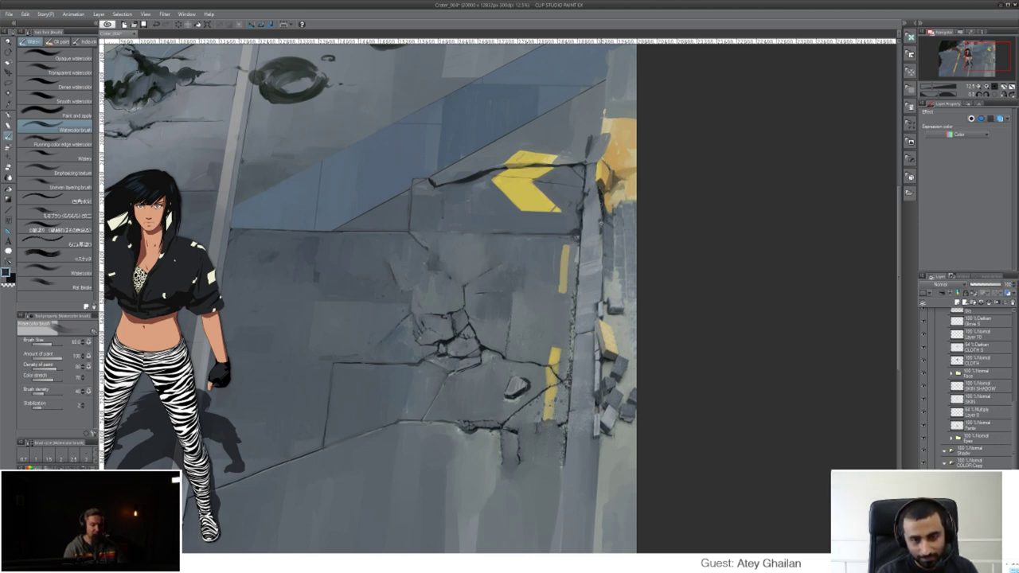
key(o)
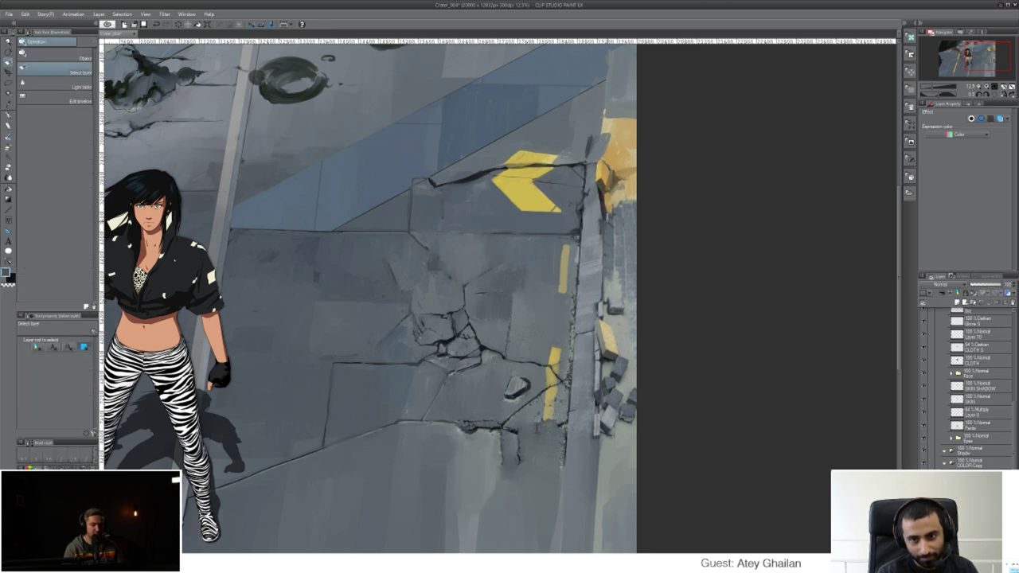
key(b)
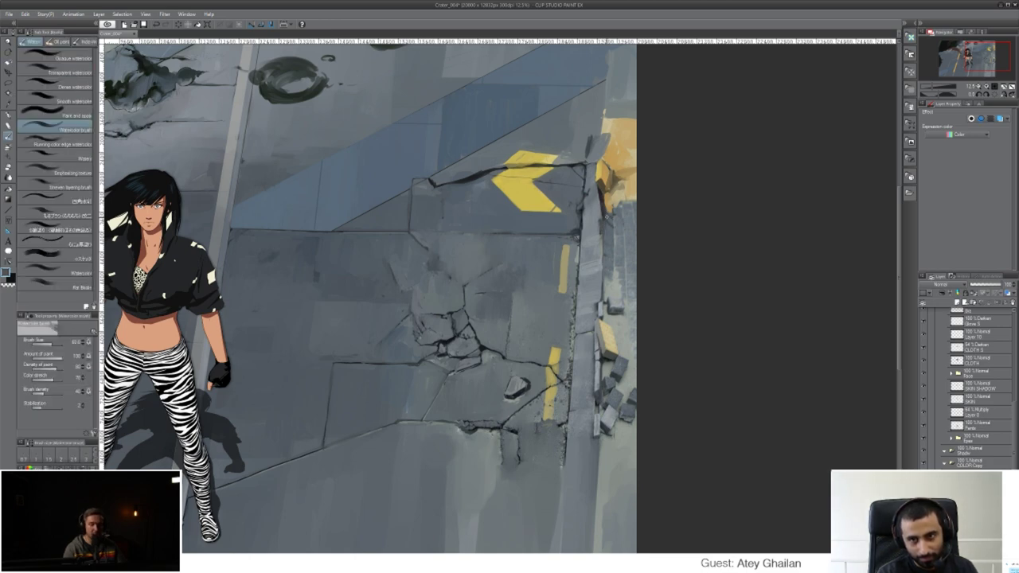
- Refine the curb gap below the orange block with the watercolor brush in sampled dark and grey tones
alt+click(601, 186)
drag(605, 207, 607, 224)
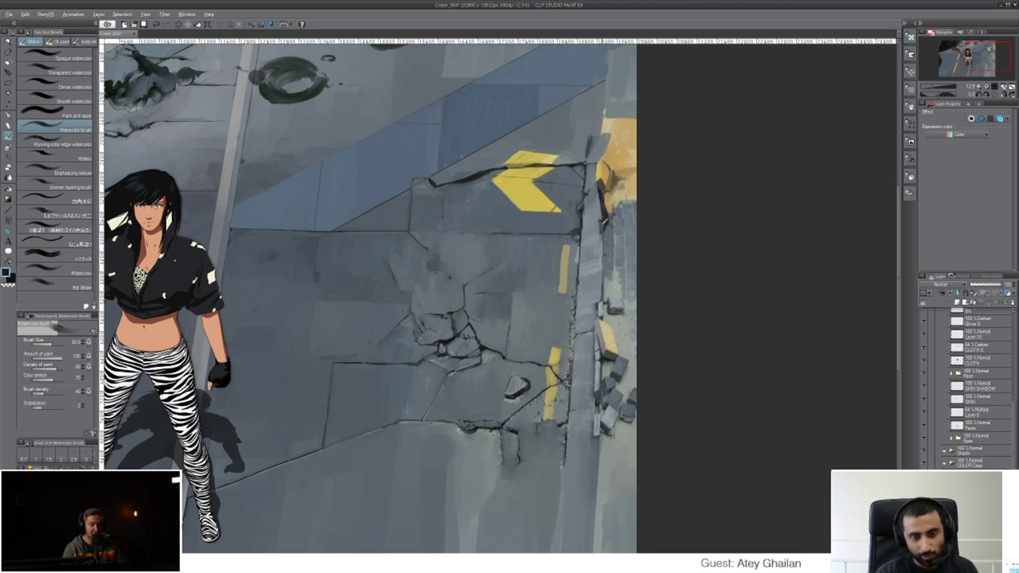
alt+click(605, 223)
alt+click(602, 230)
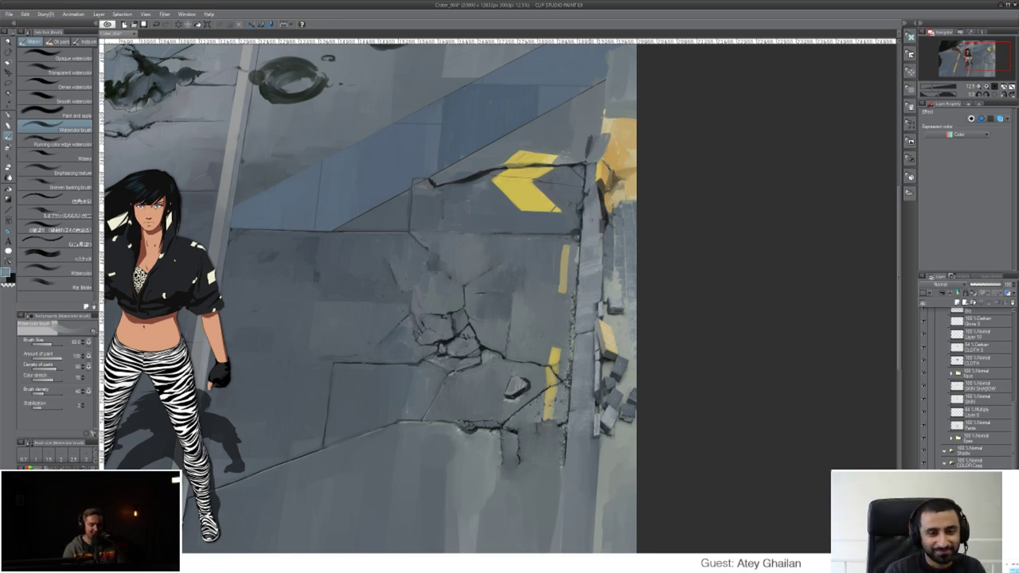
alt+click(582, 229)
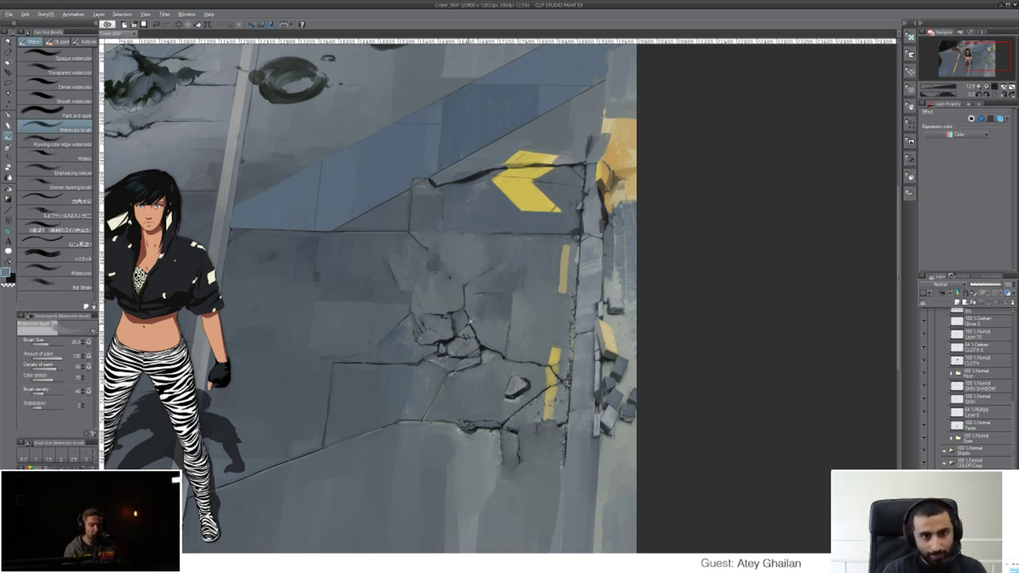
- Touch up the cluster of cracked slabs with a smaller brush, alternating a sampled dark tone and grey
alt+click(469, 322)
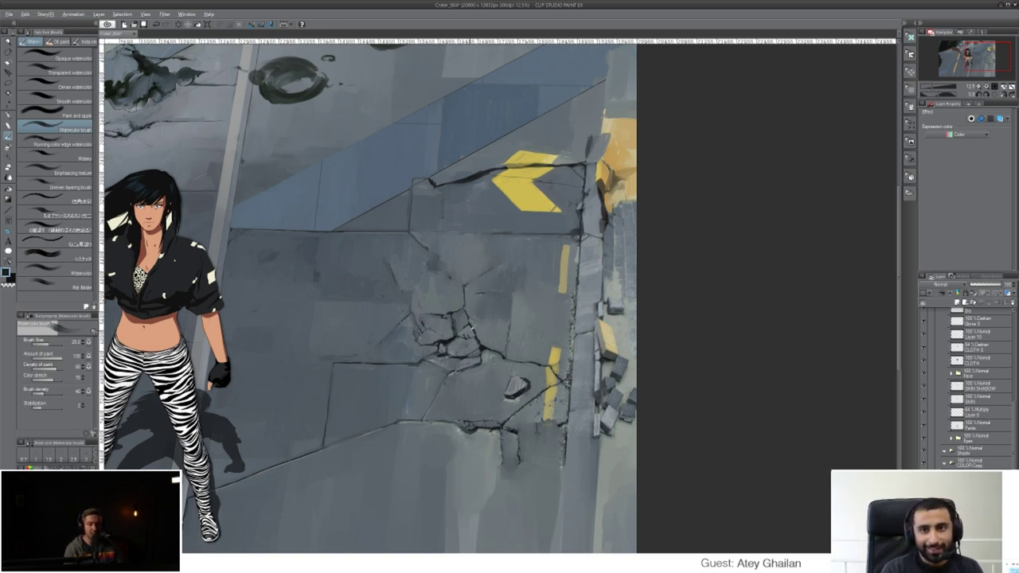
key(x)
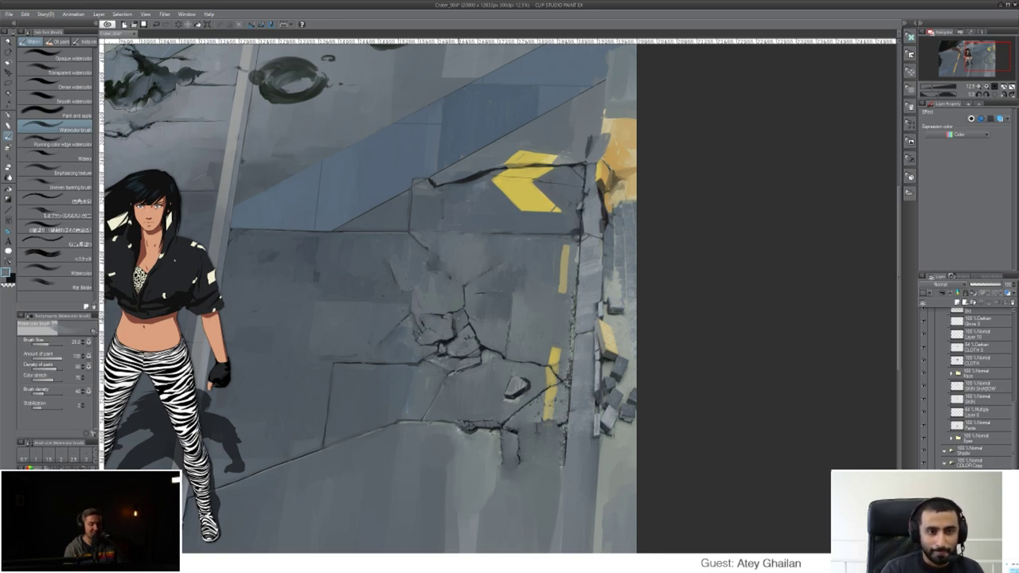
key(x)
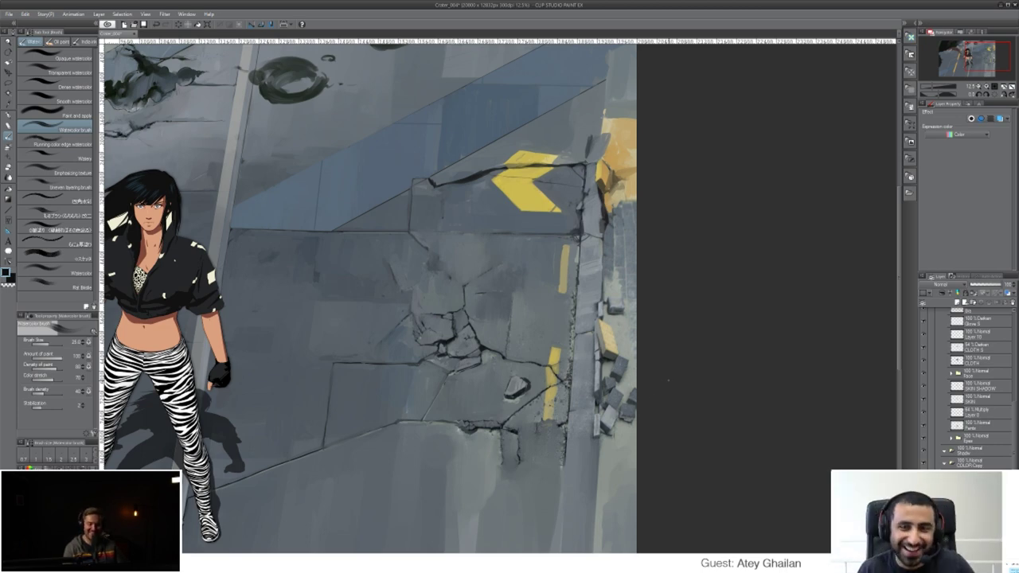
- Detail the chipped road edge along the curb beside the yellow dashes, alternating dark and light grey tones
drag(478, 335, 448, 239)
key(x)
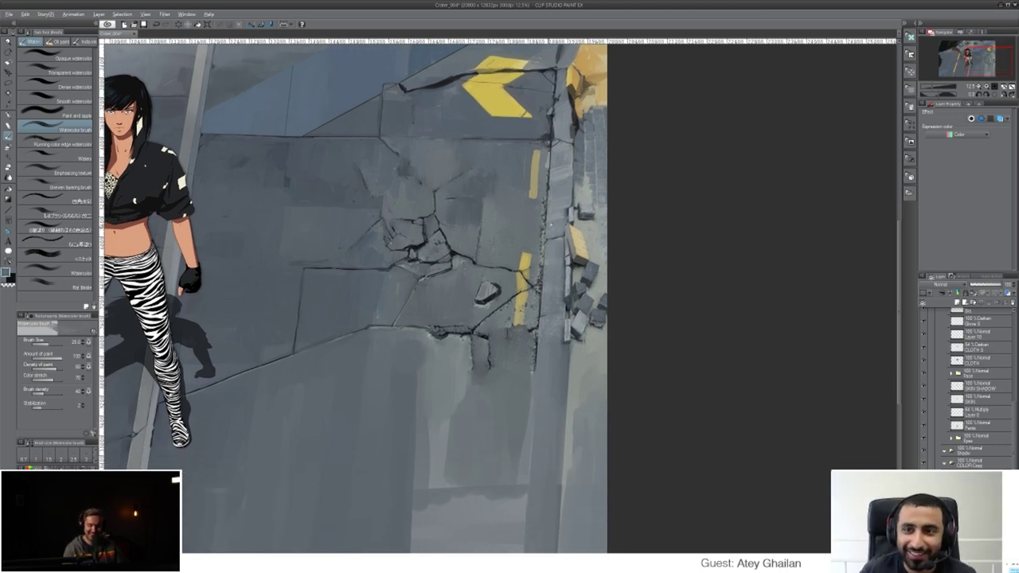
key(x)
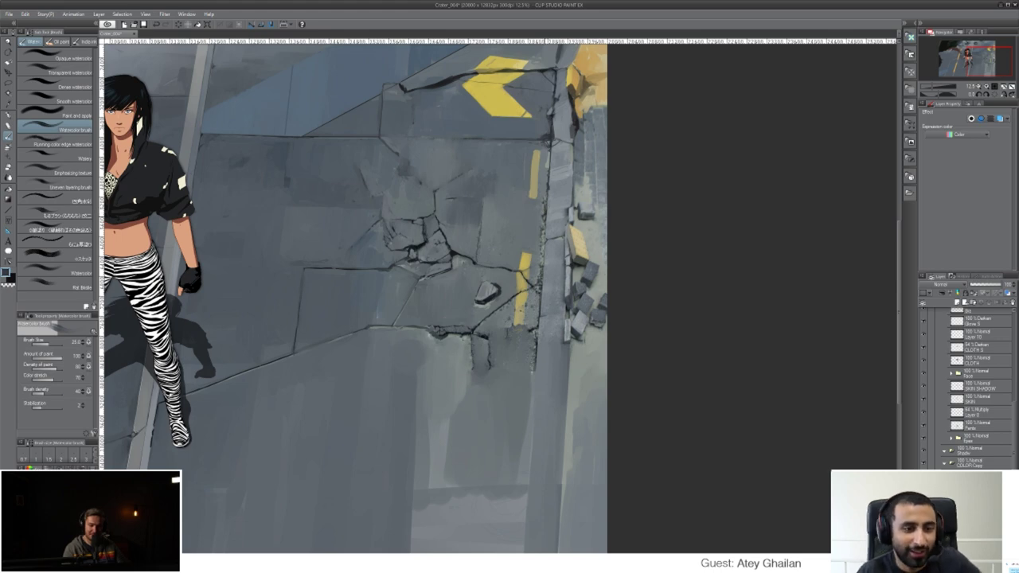
key(x)
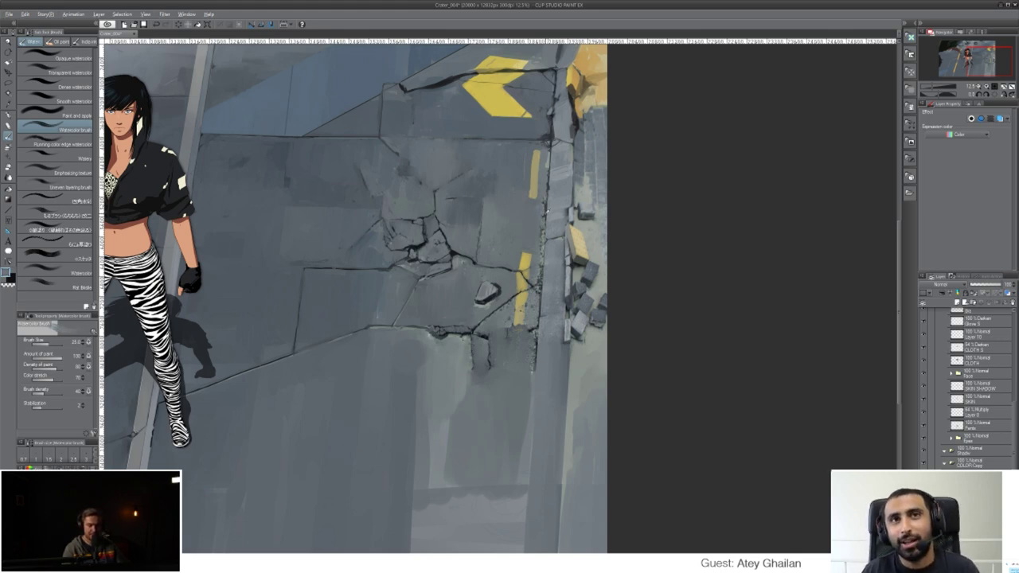
key(x)
key(x)
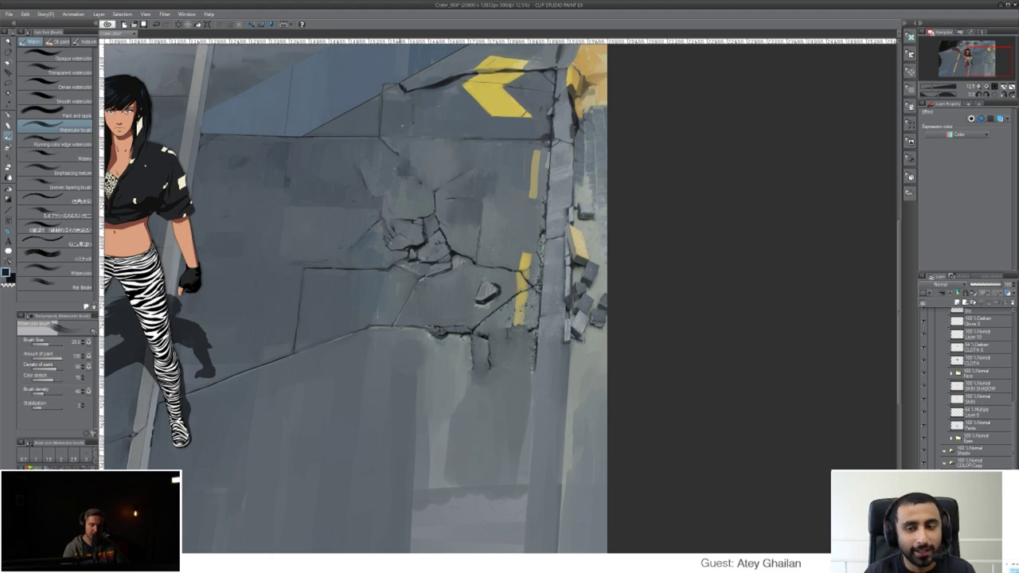
key(x)
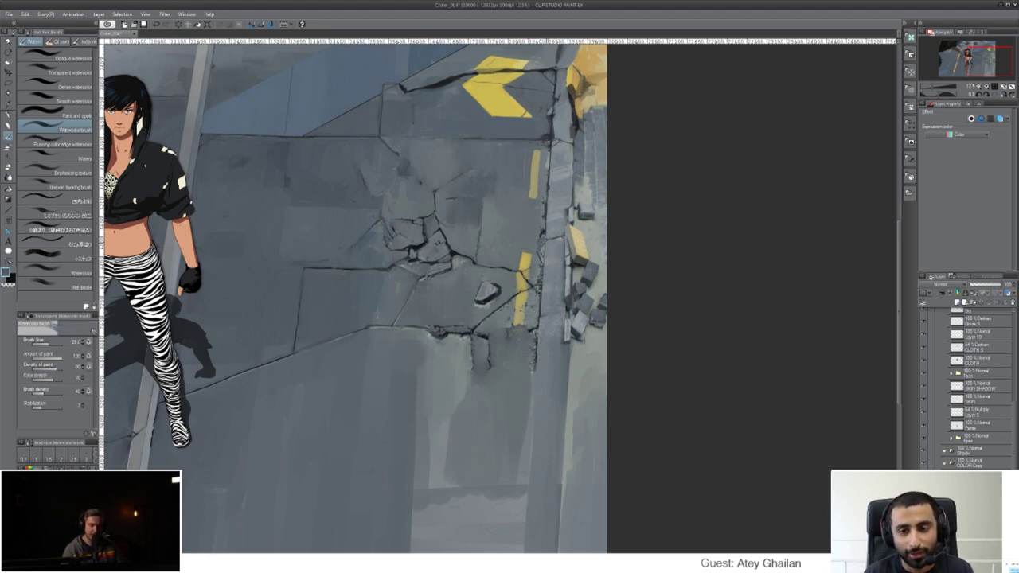
key(x)
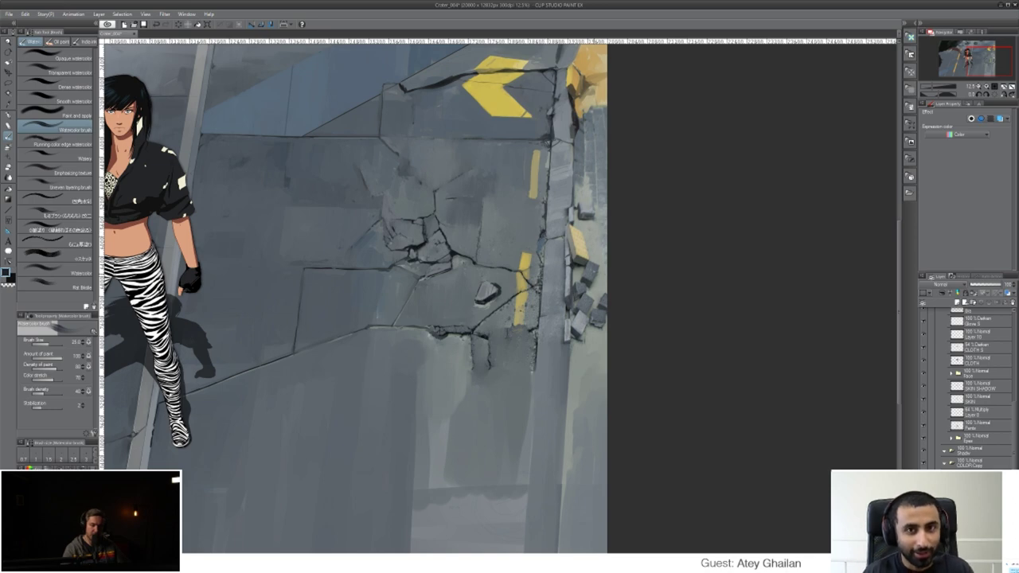
key(x)
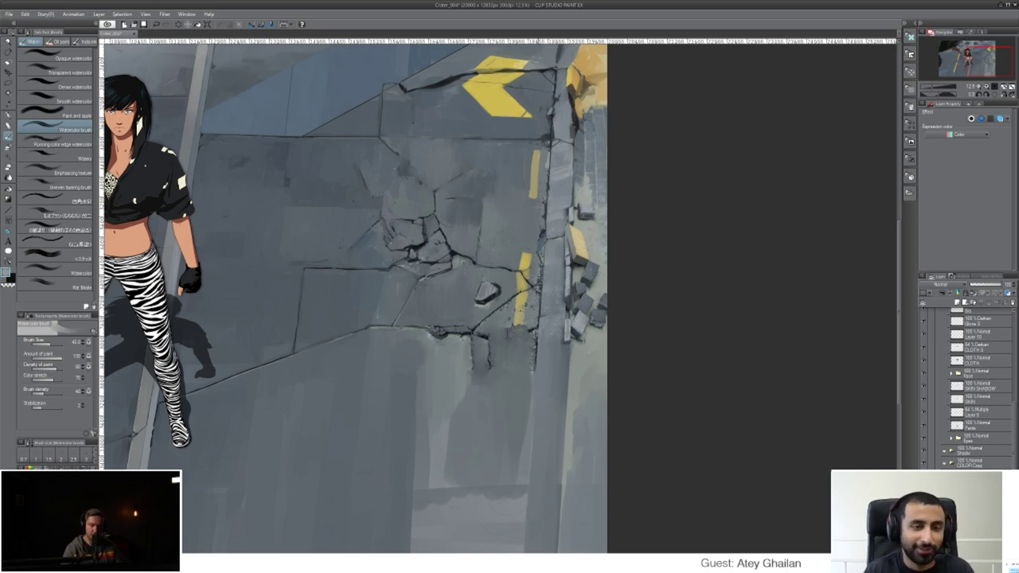
key(])
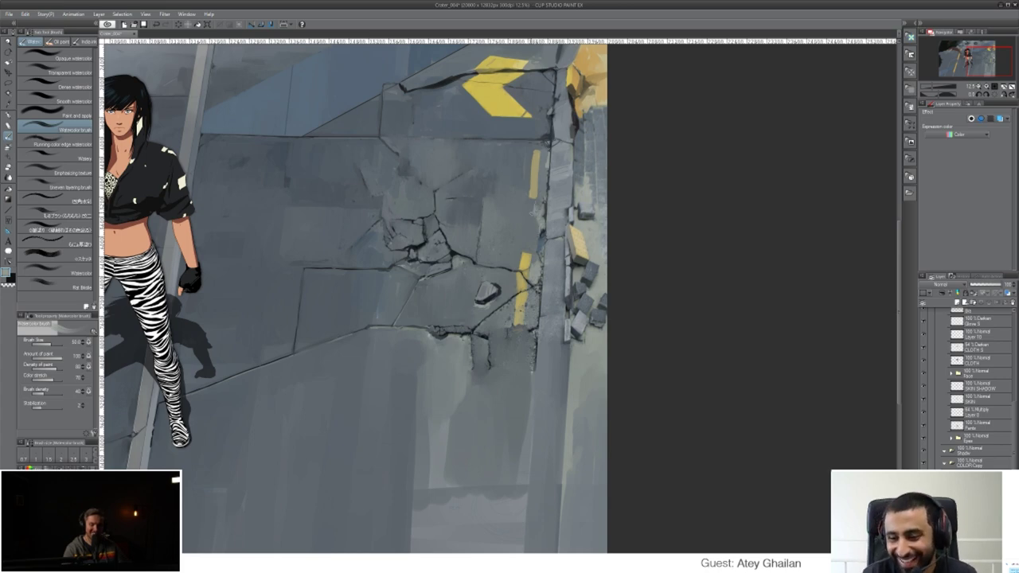
- Soften the road surface below the lower yellow dash and above the crack cluster with the Blend tool at size 200
key(j)
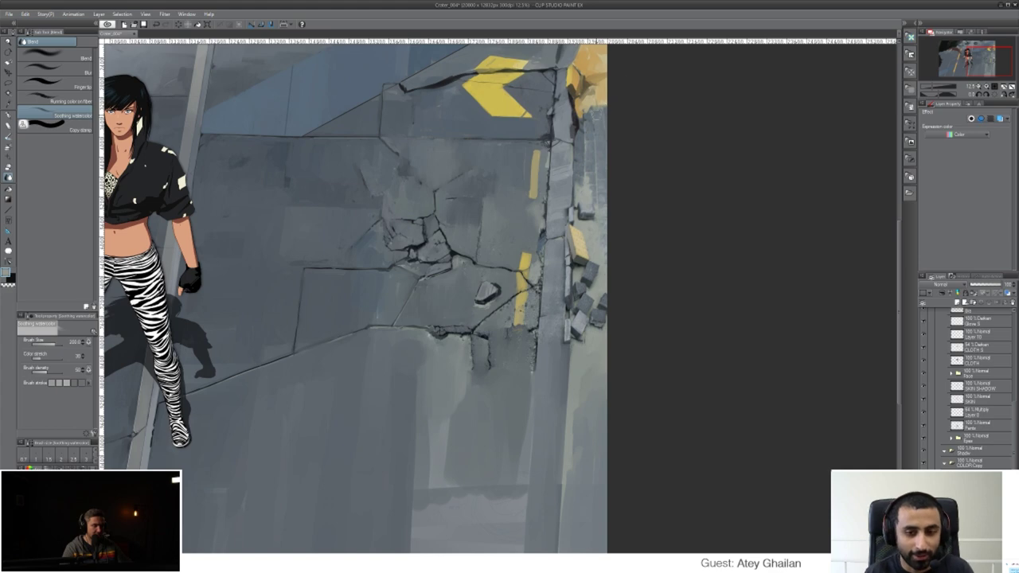
click(54, 58)
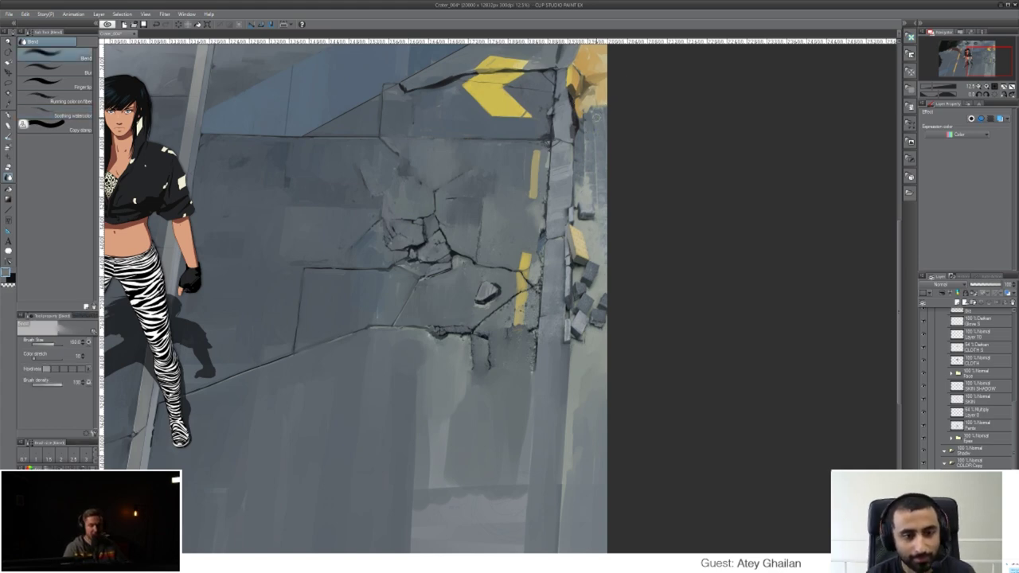
key(bracketright)
key(bracketright)
key(bracketright)
key(bracketright)
key(bracketright)
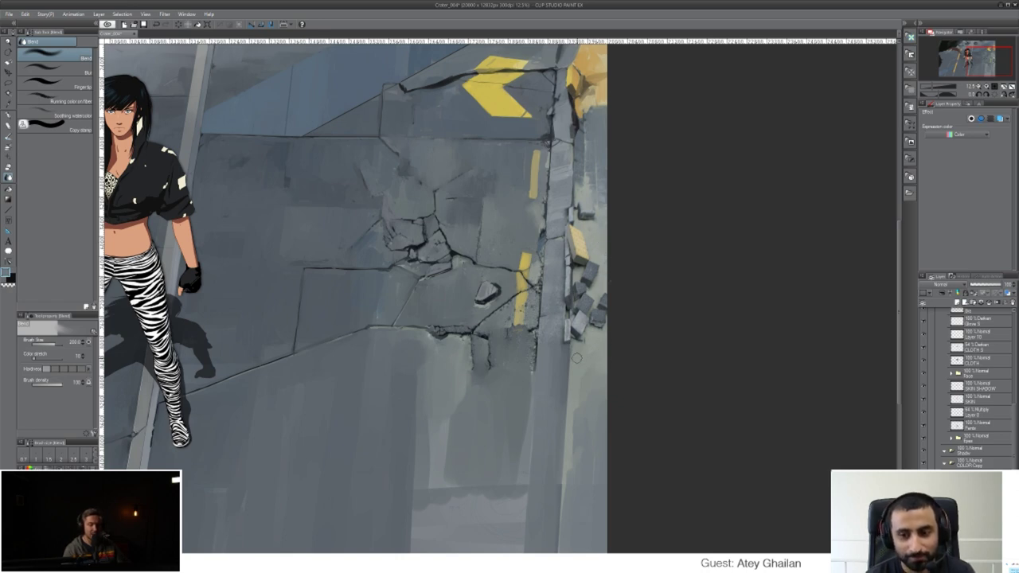
alt+click(517, 330)
mouse_move(518, 317)
mouse_down()
mouse_move(511, 338)
mouse_move(525, 332)
mouse_move(511, 342)
mouse_up()
alt+click(512, 347)
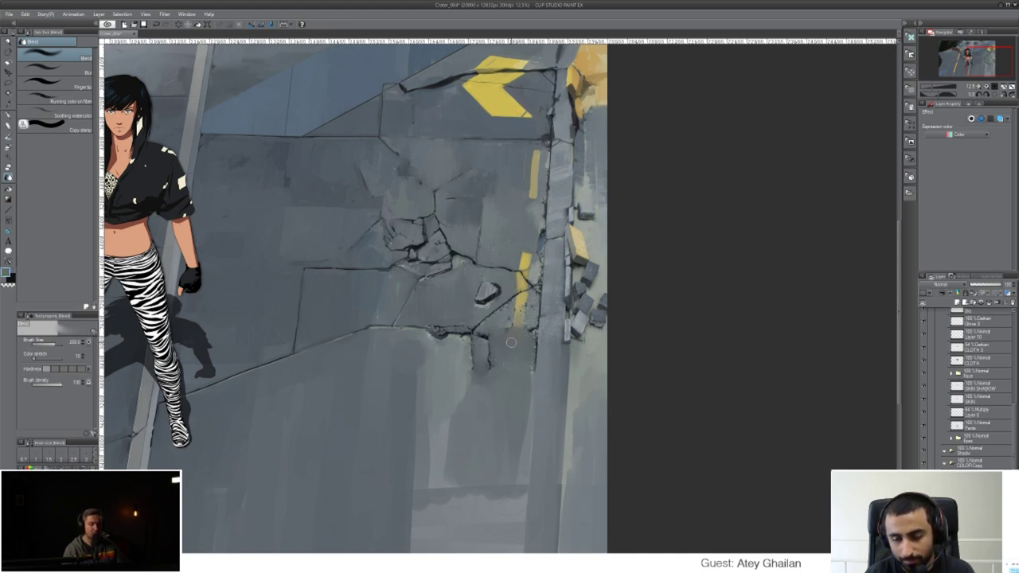
alt+click(491, 327)
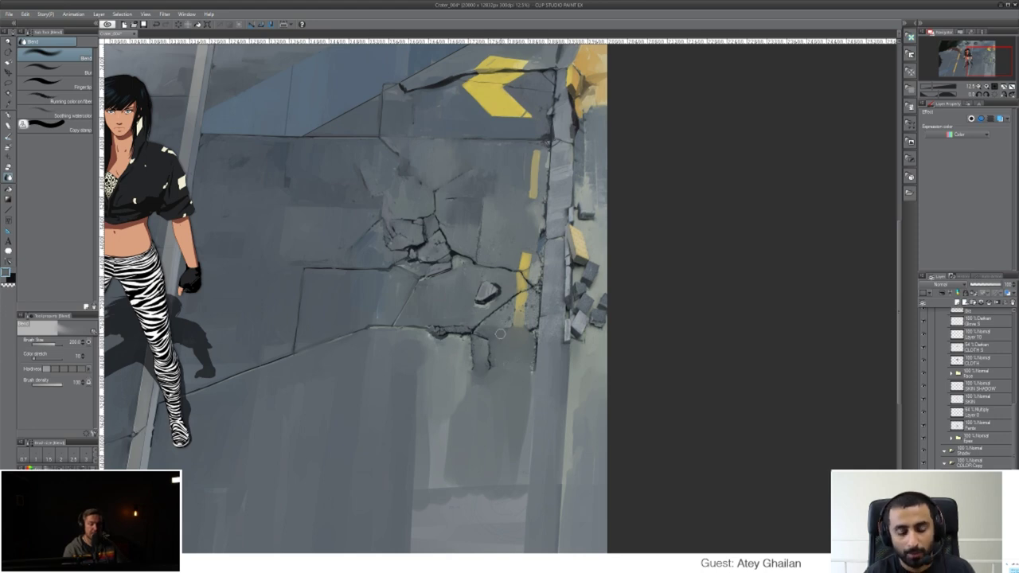
mouse_move(500, 334)
mouse_down()
mouse_move(691, 362)
mouse_move(759, 289)
mouse_move(729, 344)
mouse_up()
mouse_move(610, 357)
mouse_down()
mouse_move(527, 386)
mouse_move(497, 438)
mouse_up()
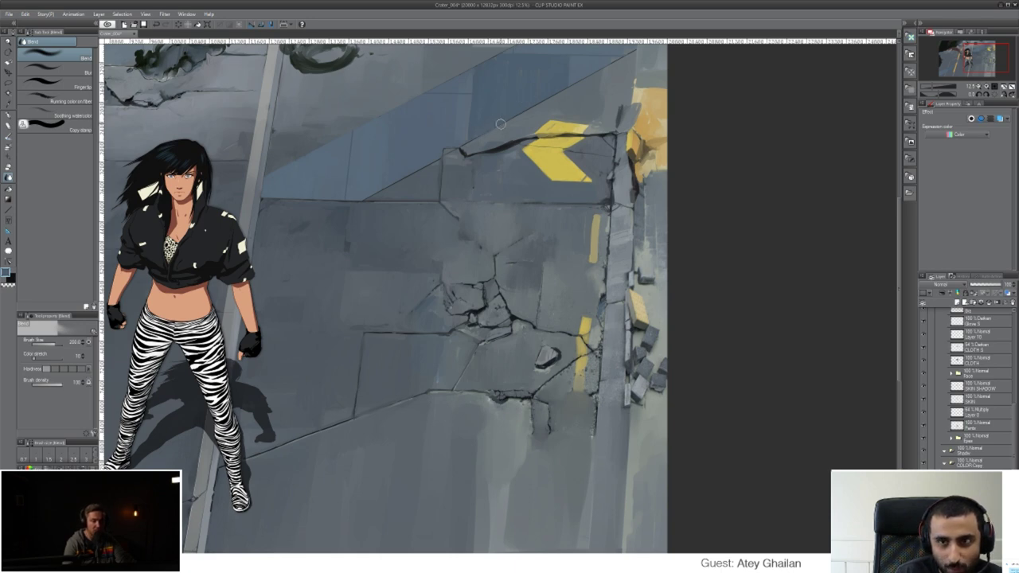
- Paint a small dark oval hole beside the round hole in the upper road with the watercolor brush
drag(542, 383, 555, 454)
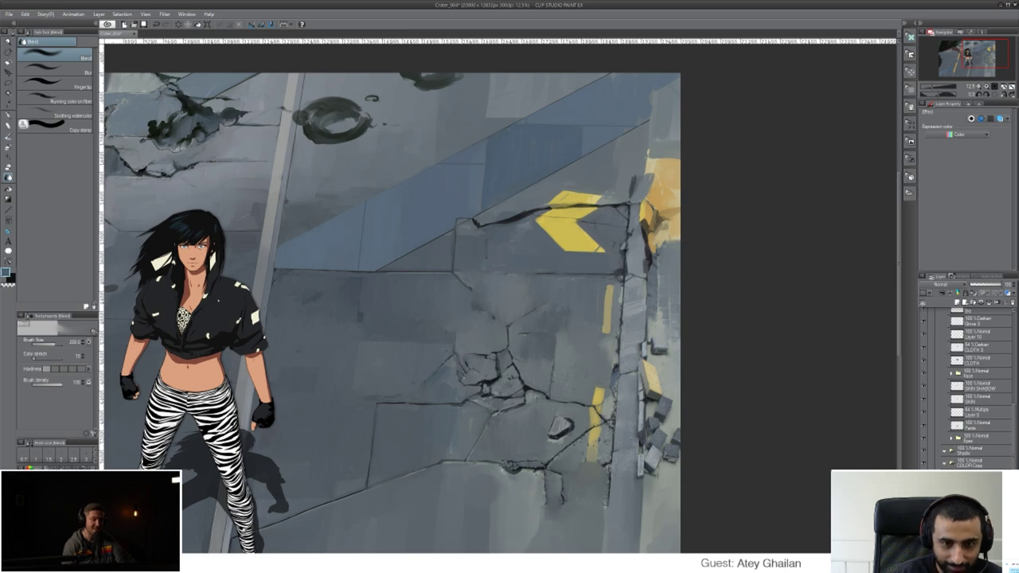
drag(497, 247, 622, 297)
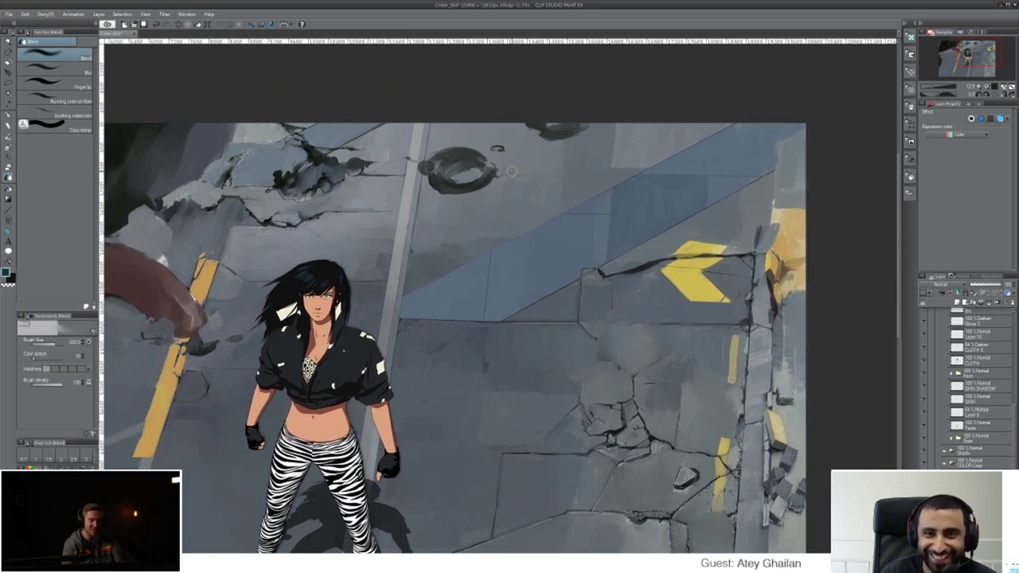
key(b)
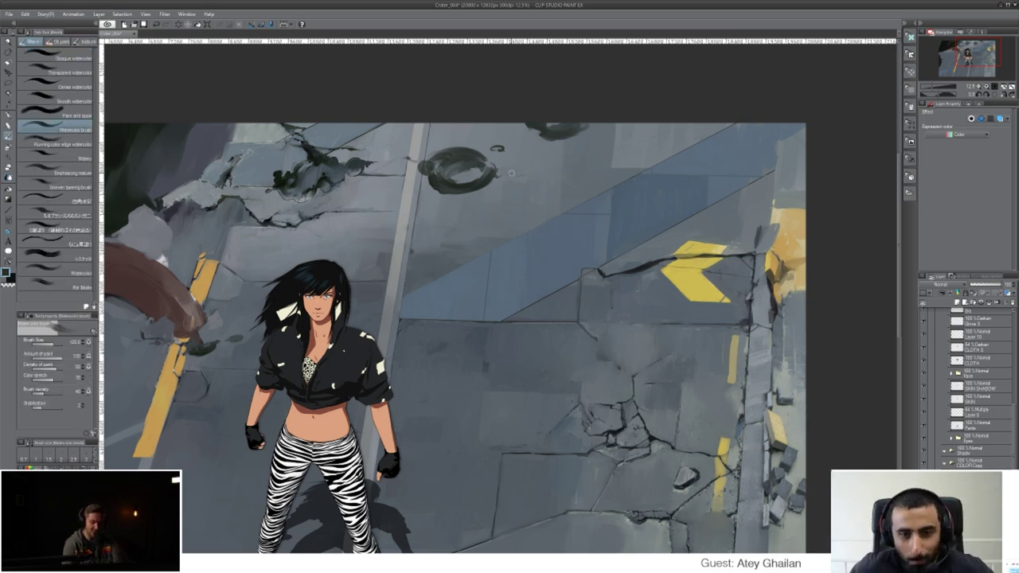
drag(512, 172, 532, 169)
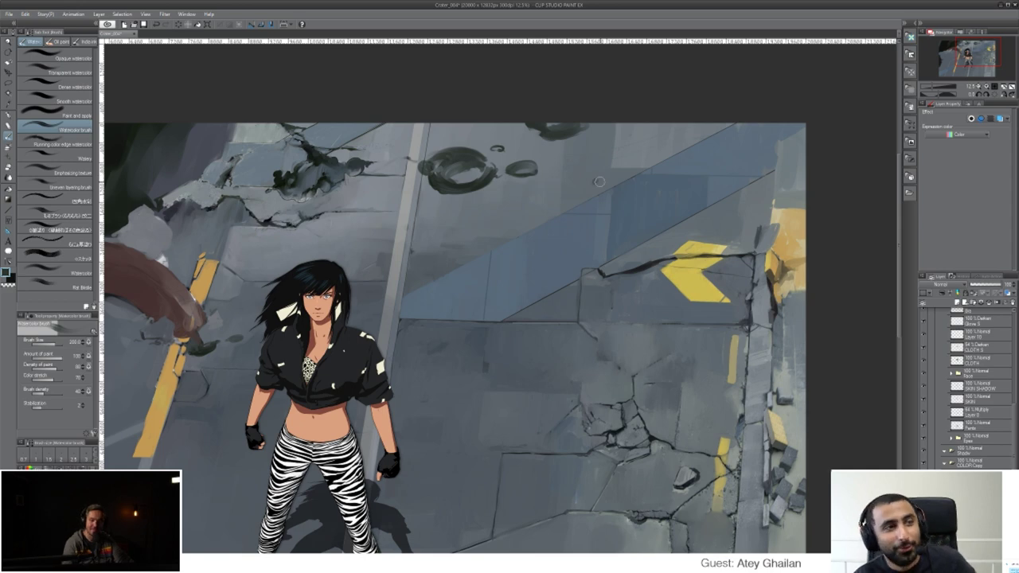
- Paint a grey rubble cube against the curb and extend the curb's cracked edge below it, using sampled tones and brush size 40
drag(648, 355, 755, 96)
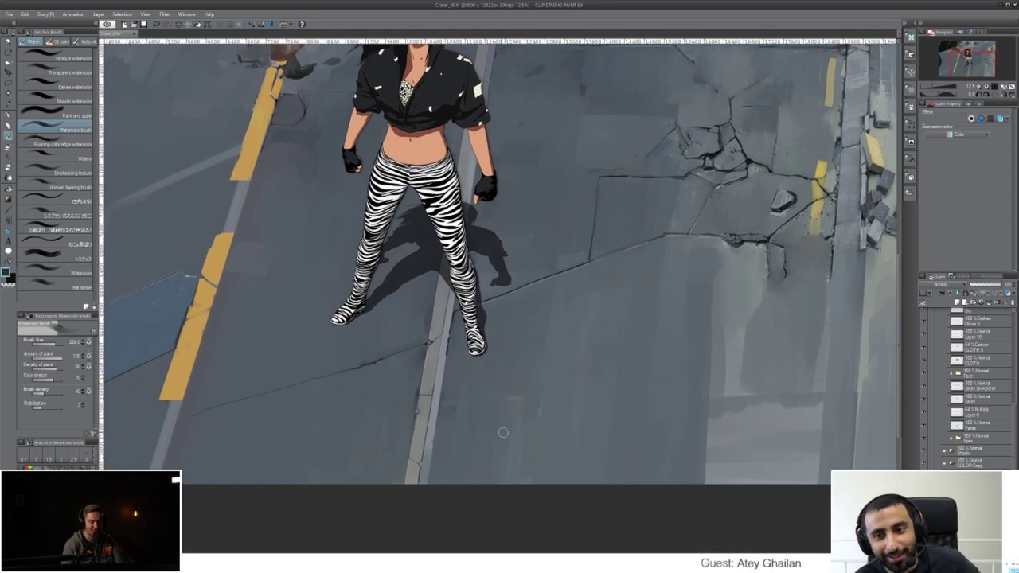
drag(445, 378, 627, 462)
drag(614, 353, 594, 409)
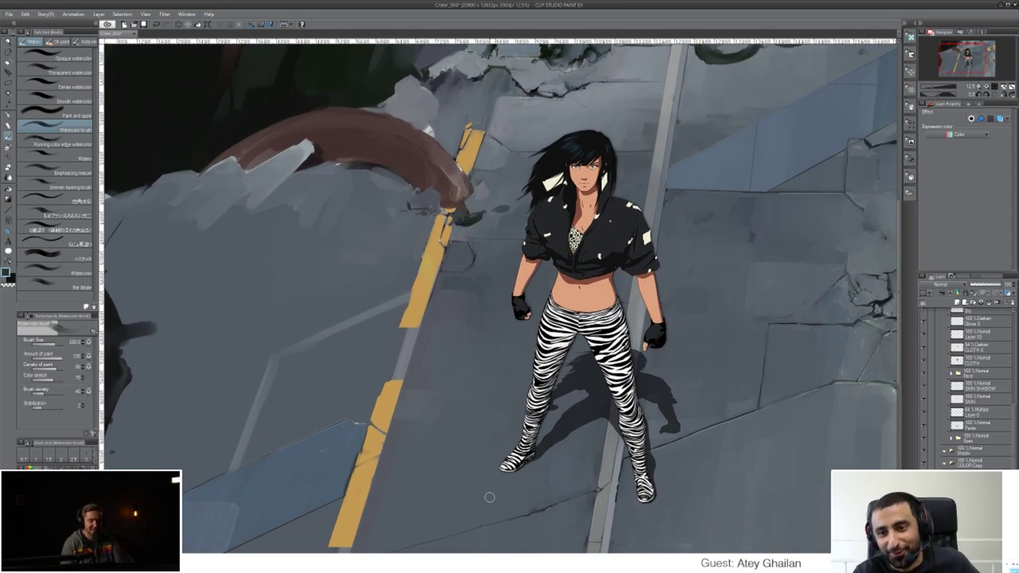
drag(650, 446, 465, 489)
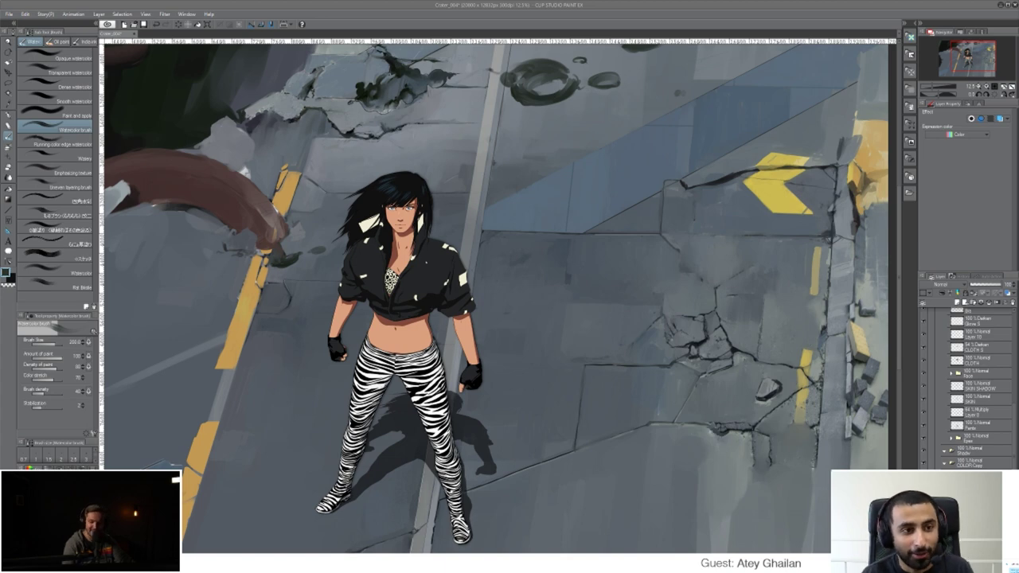
mouse_move(669, 422)
mouse_down()
mouse_move(635, 230)
mouse_move(509, 270)
mouse_up()
alt+click(690, 269)
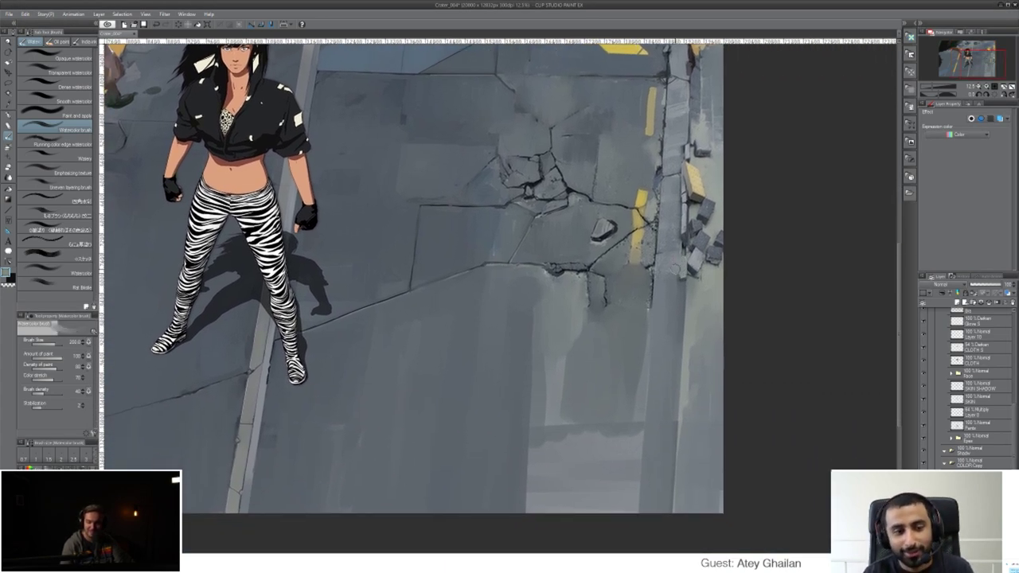
alt+click(697, 263)
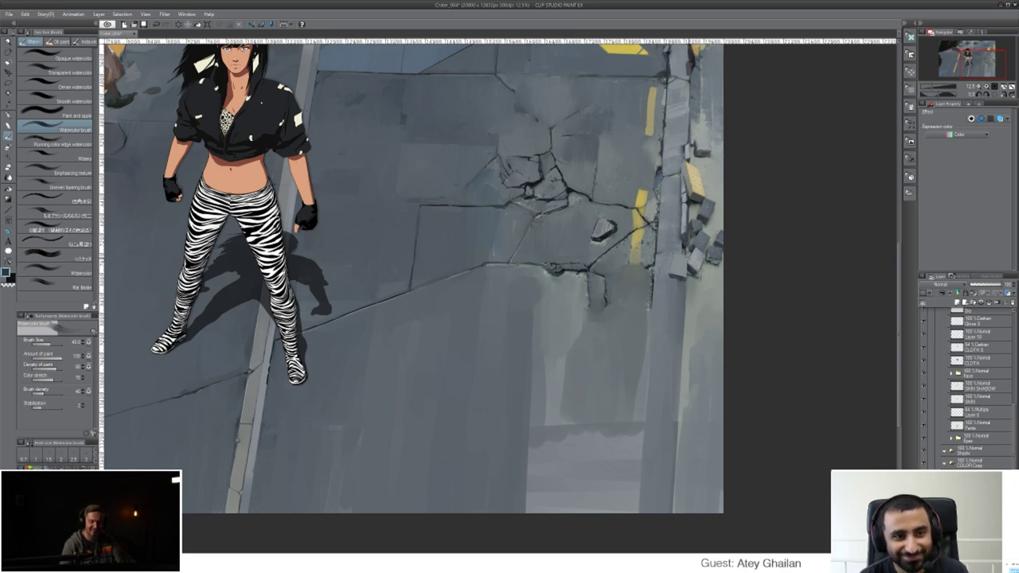
alt+click(688, 242)
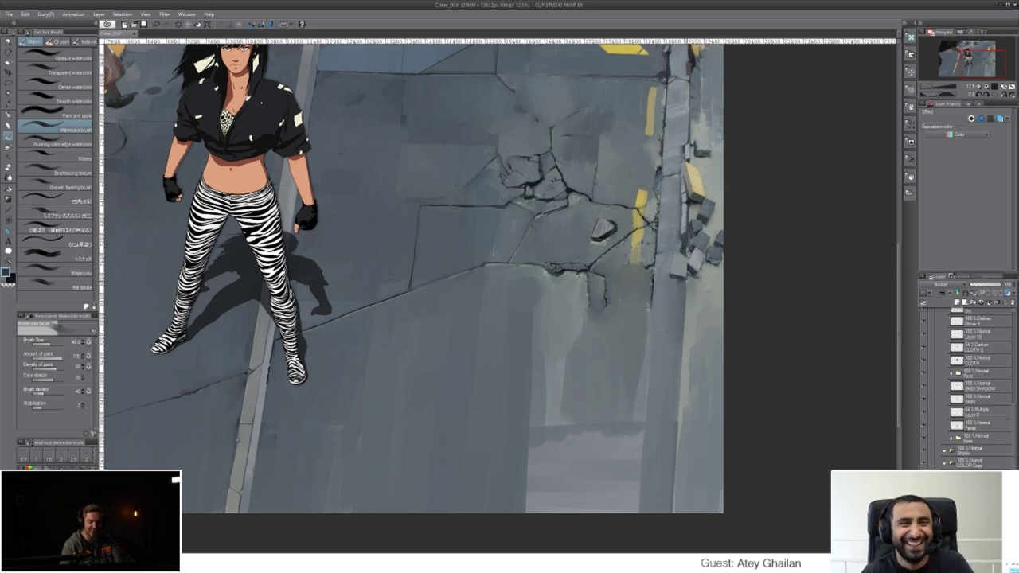
drag(708, 343, 526, 326)
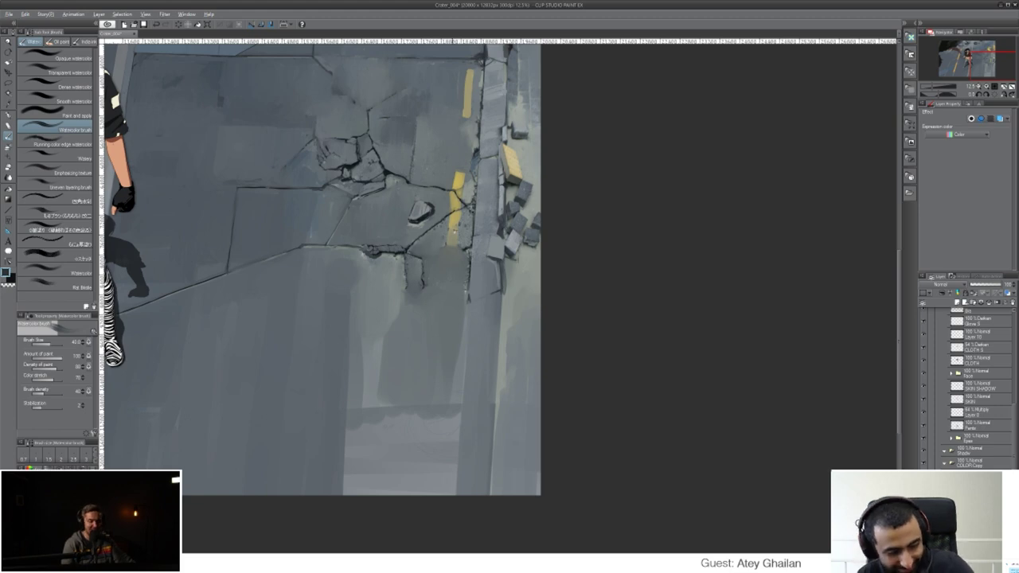
- Wear down the lower end of the yellow road dash with sampled yellow and tint the broken yellow curb block orange
alt+click(456, 242)
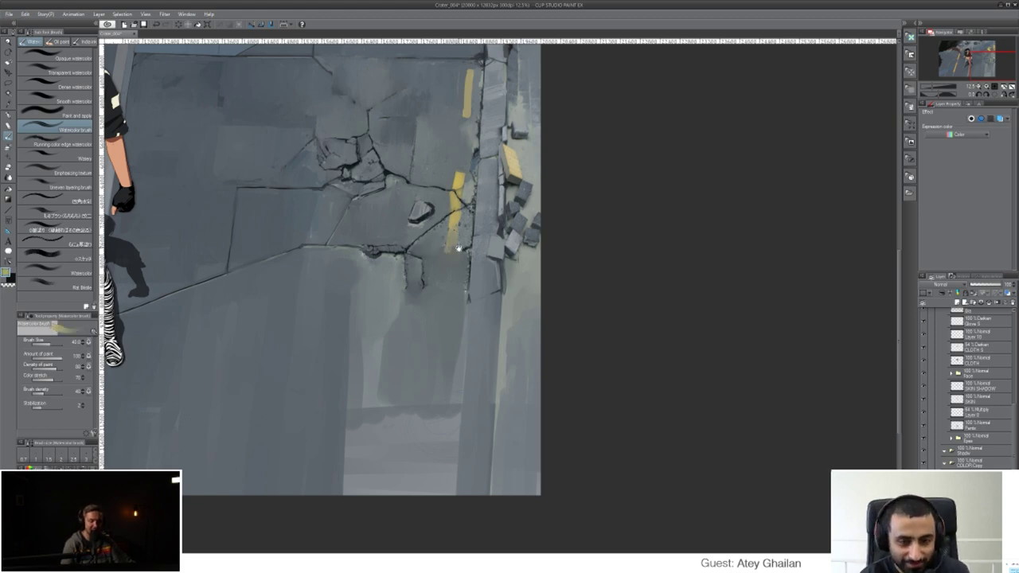
drag(459, 248, 702, 303)
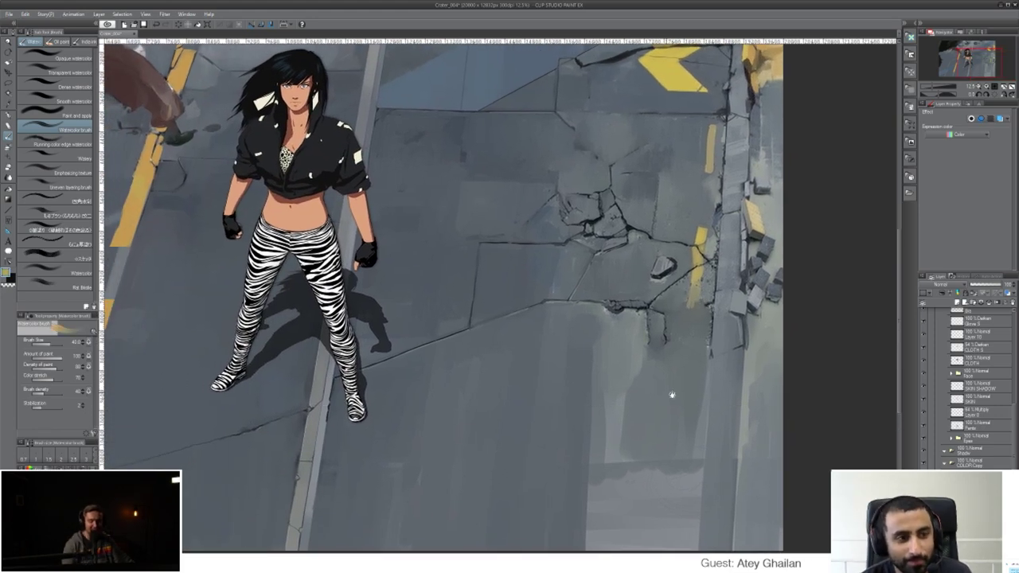
drag(673, 394, 486, 353)
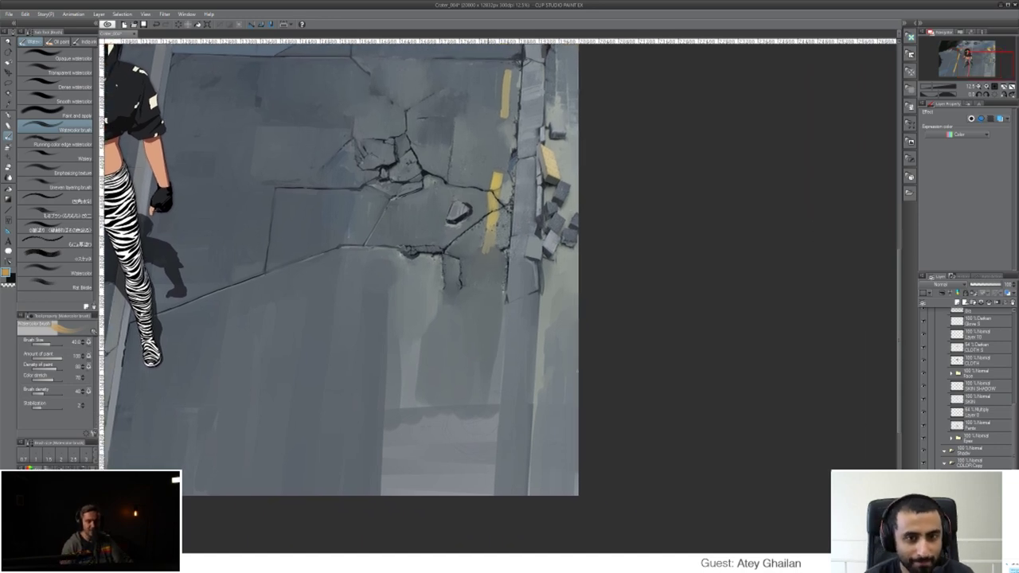
drag(588, 166, 489, 273)
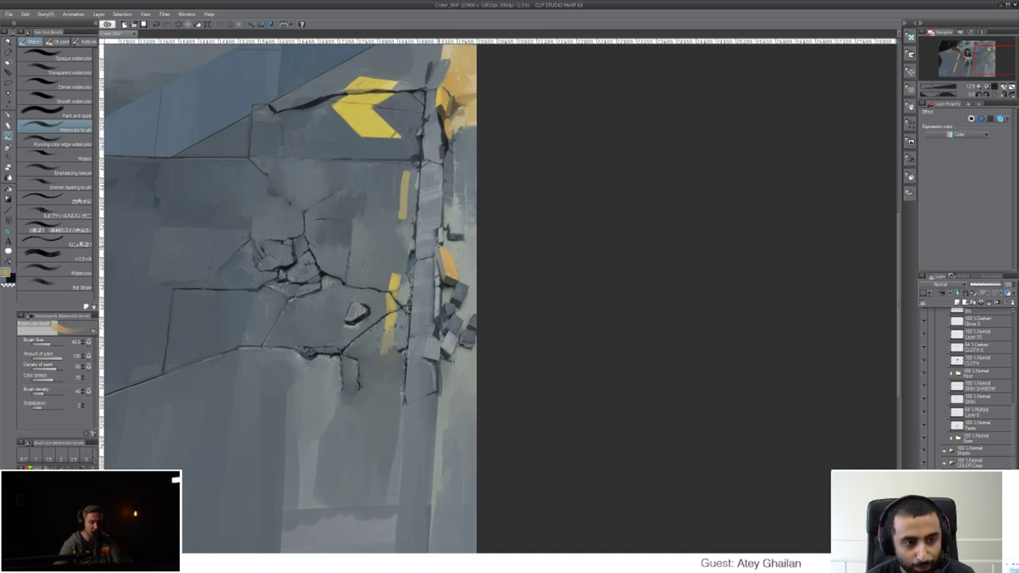
- Recolor the upper part of the lower yellow road dash orange and chip its edges along the crack at watercolor brush size 40
key(x)
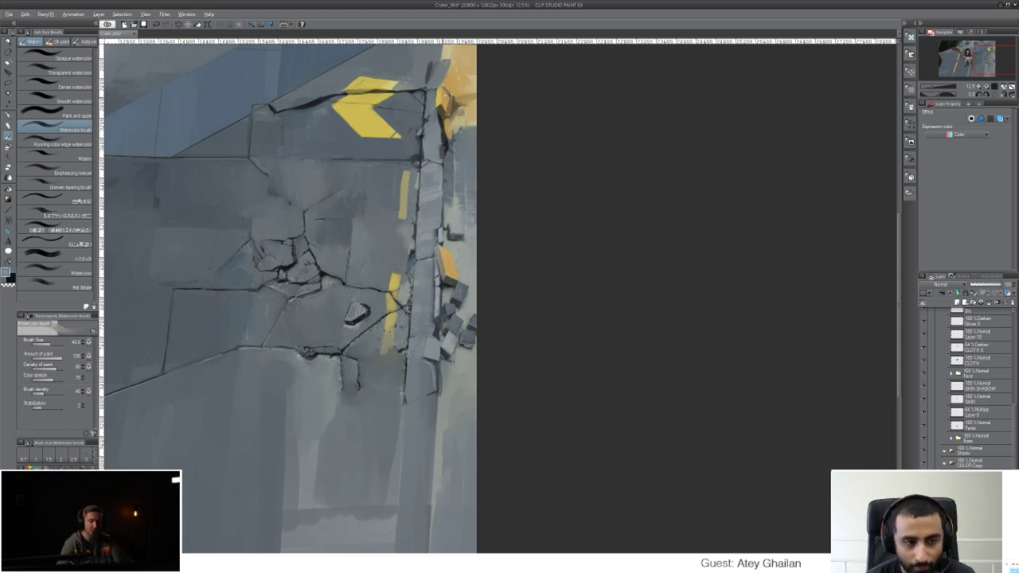
key(x)
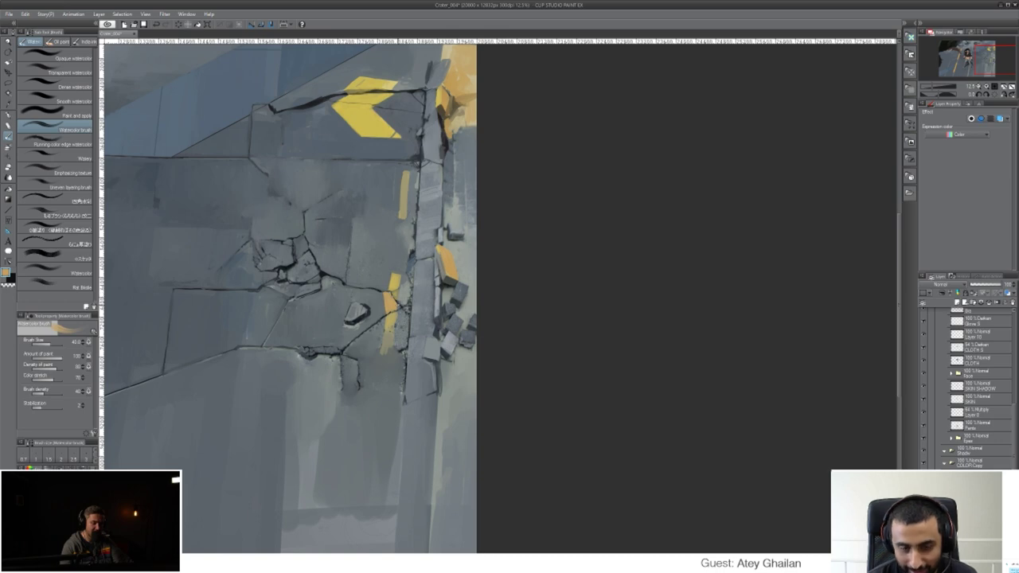
key(x)
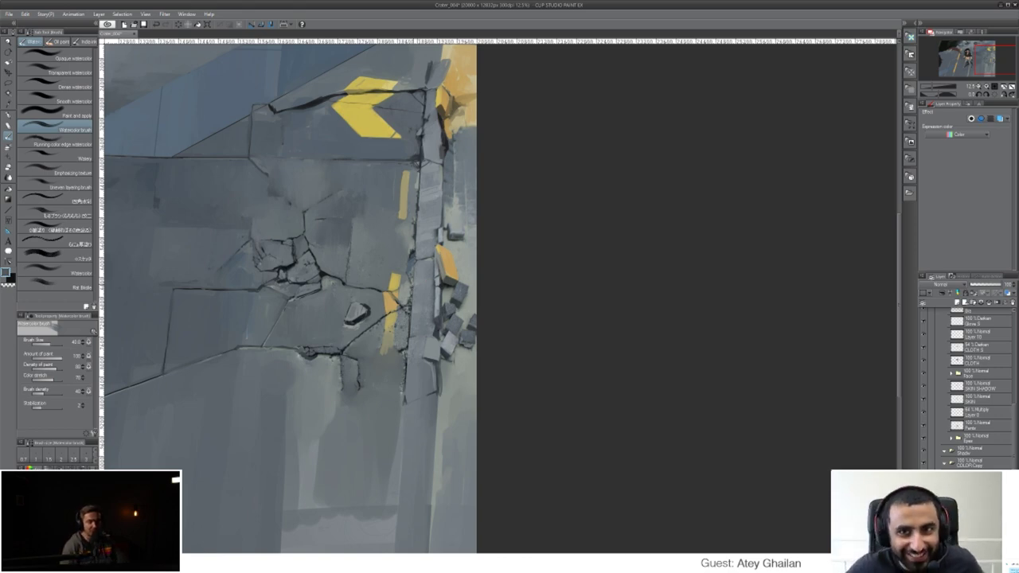
alt+click(322, 275)
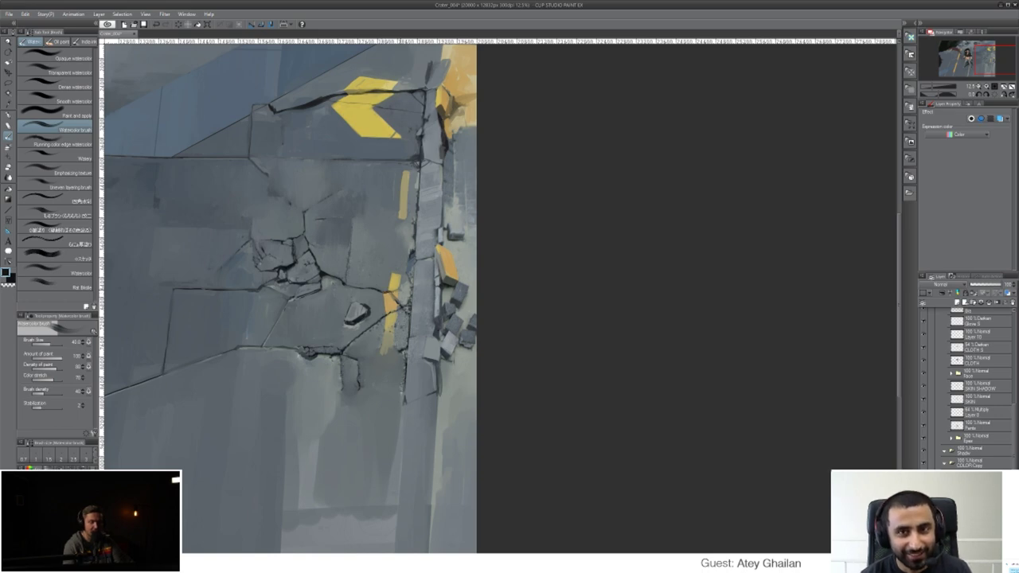
alt+click(387, 293)
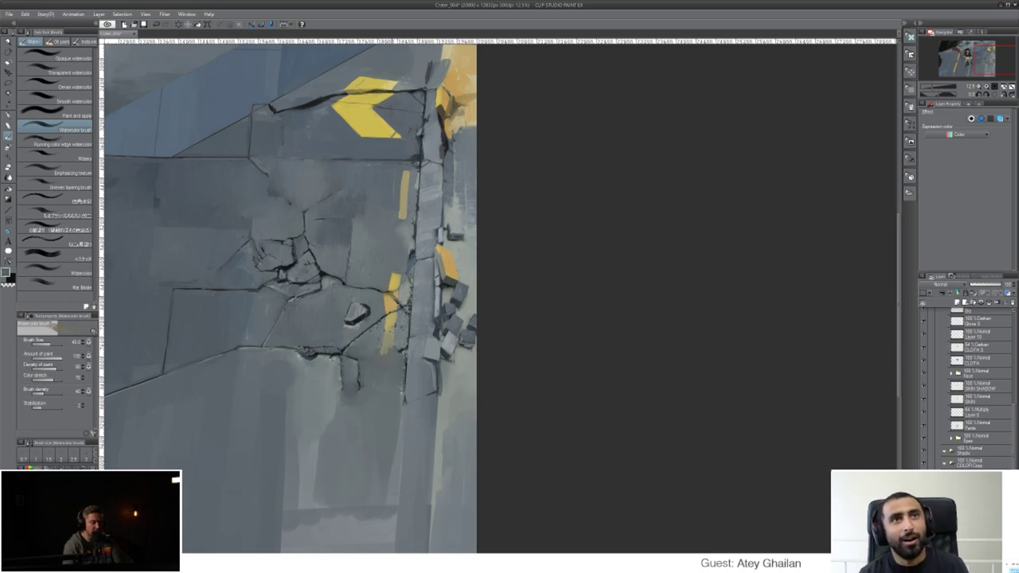
alt+click(386, 298)
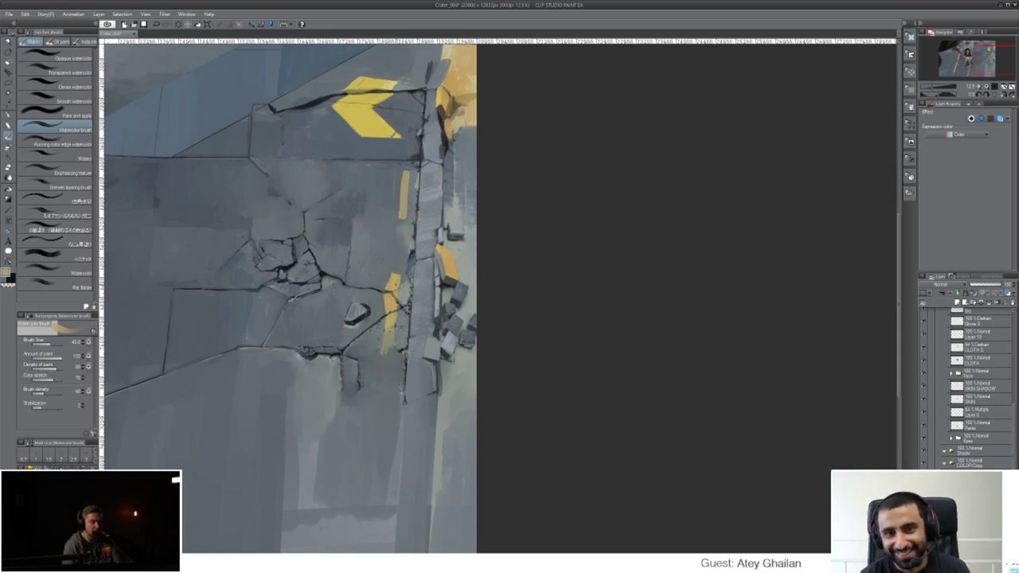
key(x)
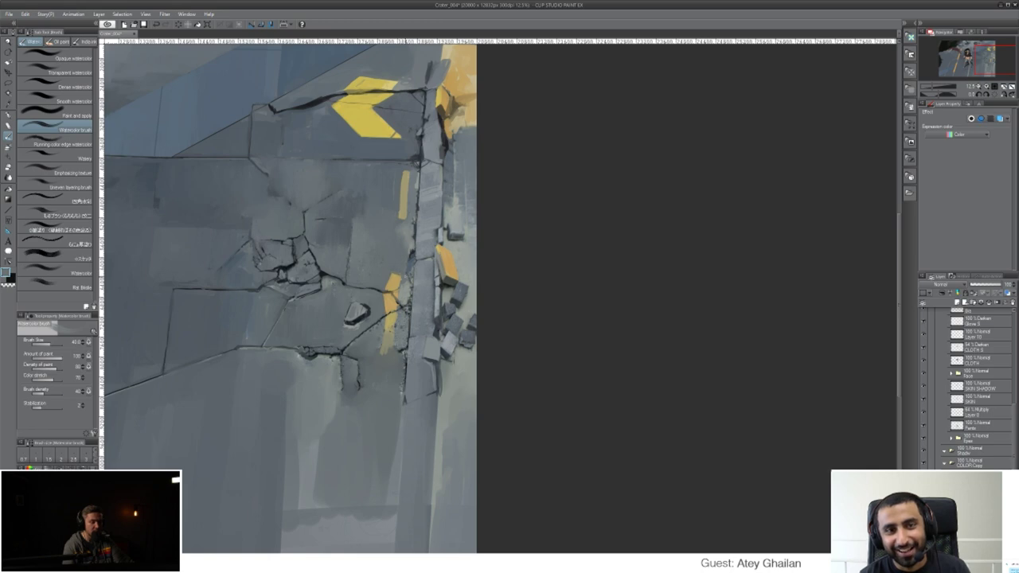
key(x)
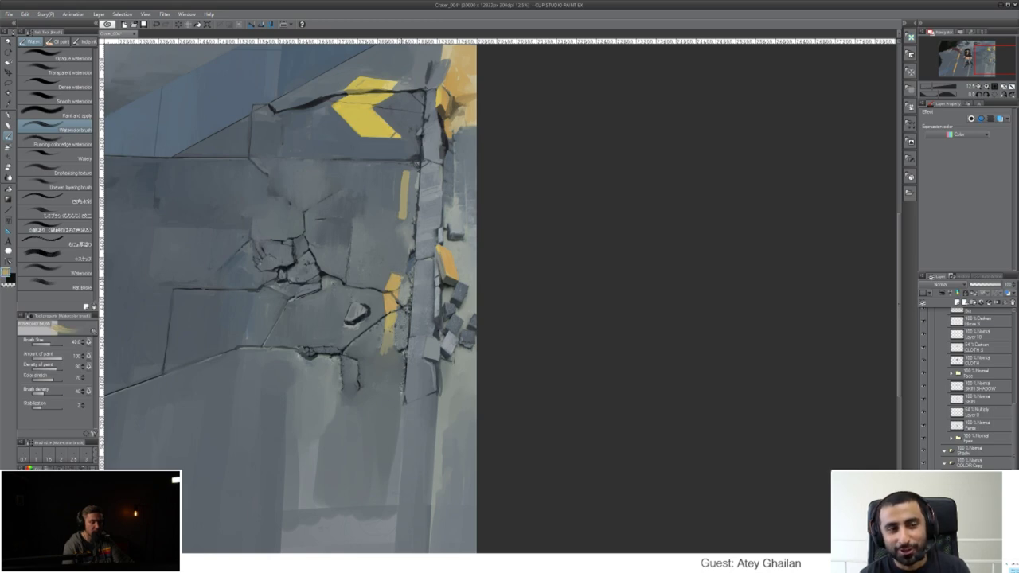
- Paint a sampled grey patch over the road between the crack cluster and the yellow dashes at brush size 100
key(x)
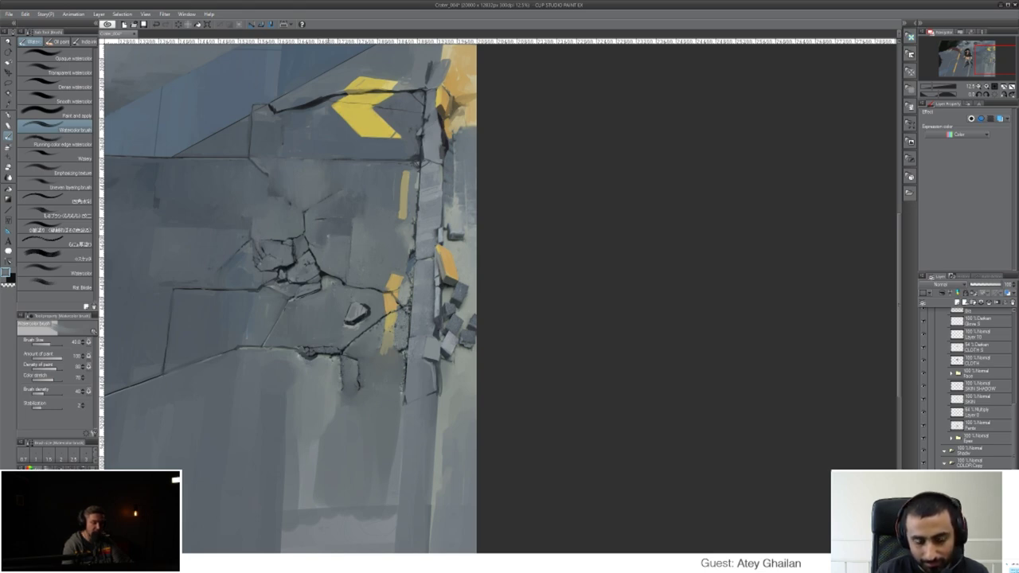
alt+click(343, 230)
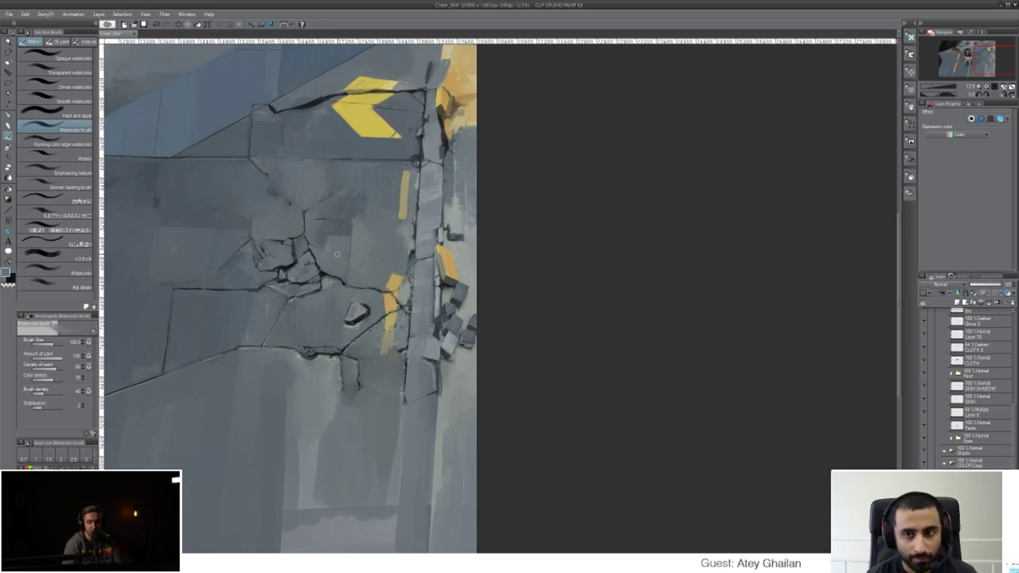
- Repaint the lower part of the broken road dash orange and trim its edges with sampled road grey at brush size 100
alt+click(390, 319)
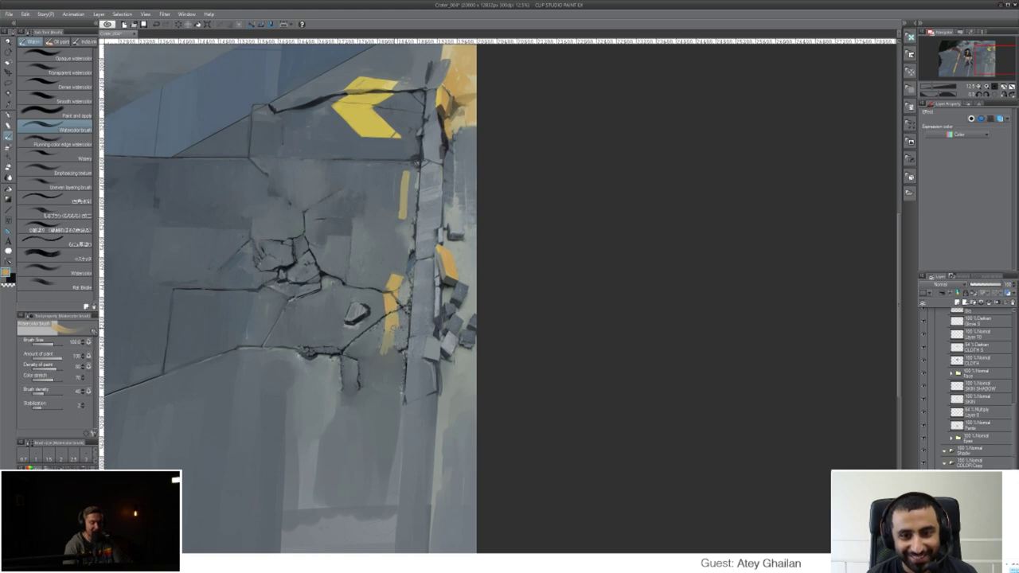
alt+click(396, 328)
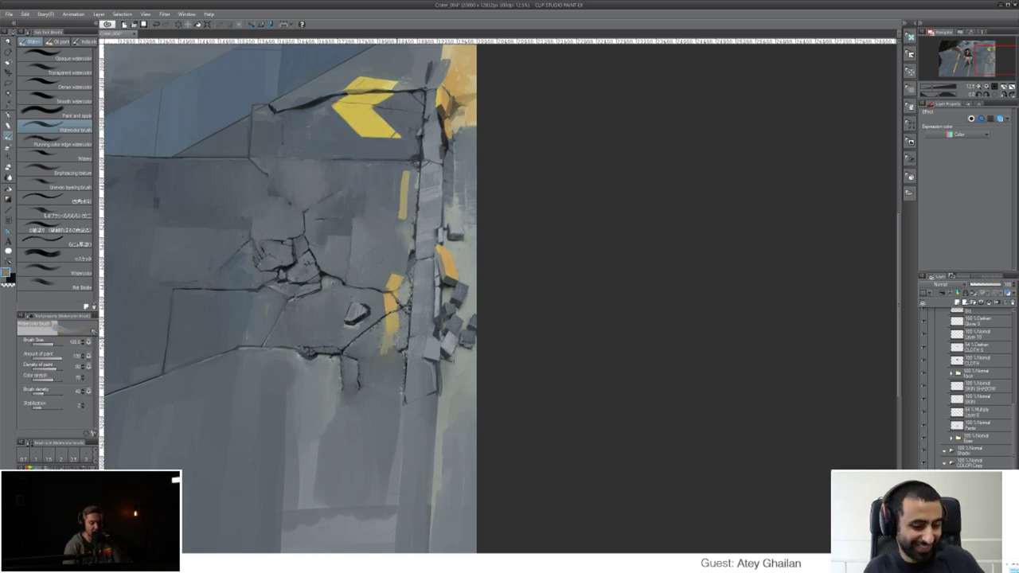
alt+click(392, 329)
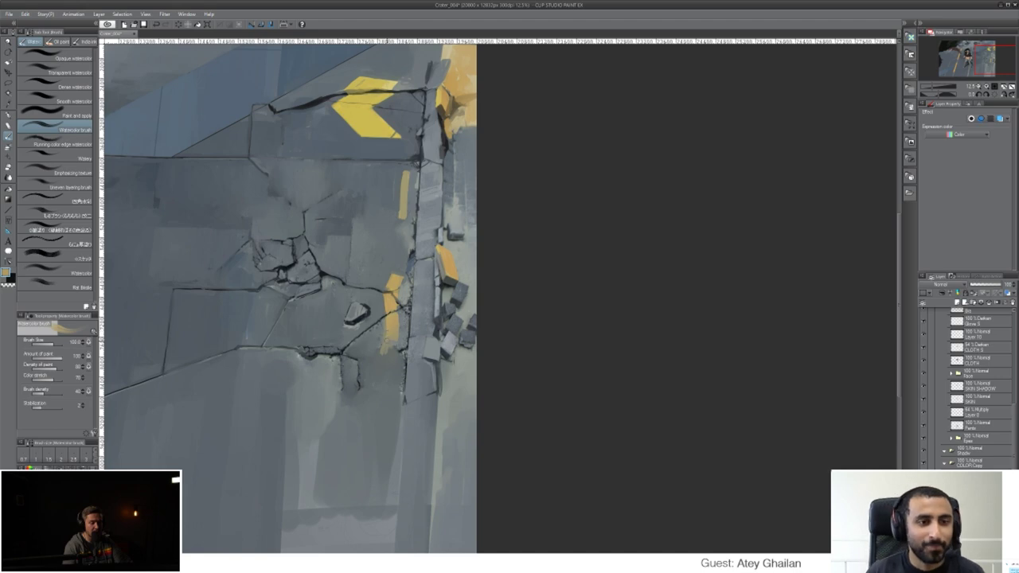
alt+click(402, 326)
alt+click(392, 328)
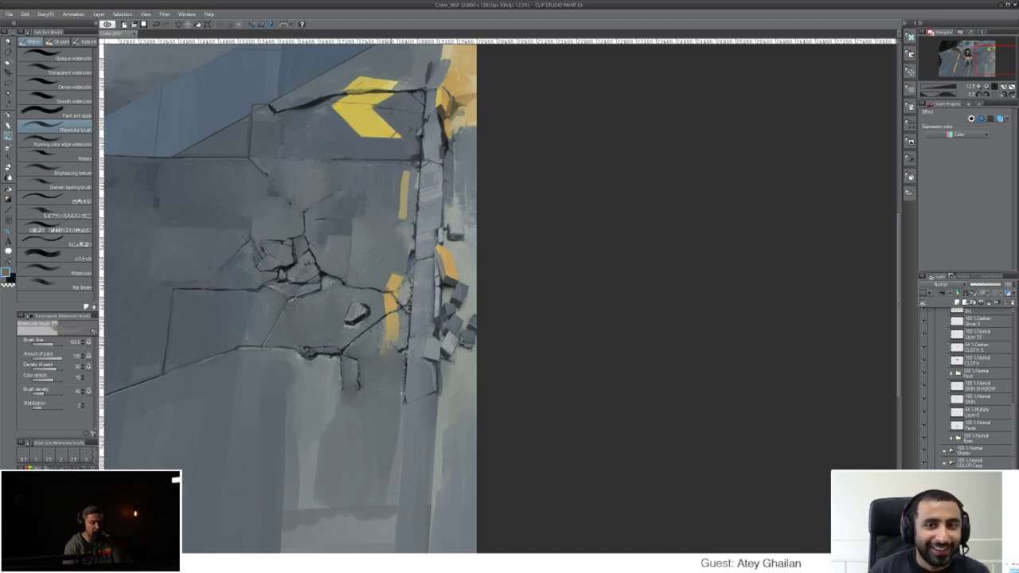
alt+click(401, 331)
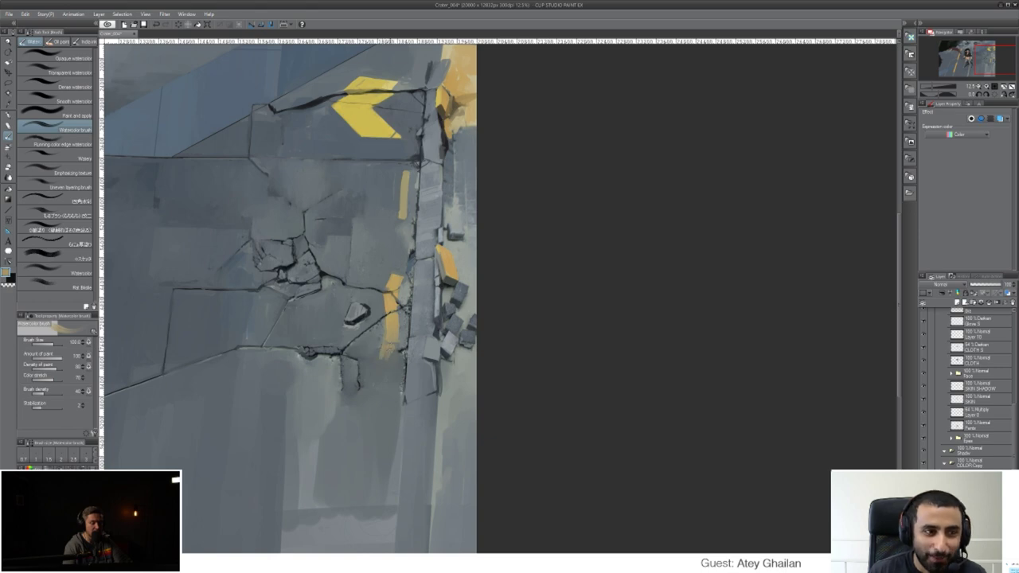
alt+click(395, 350)
alt+click(388, 348)
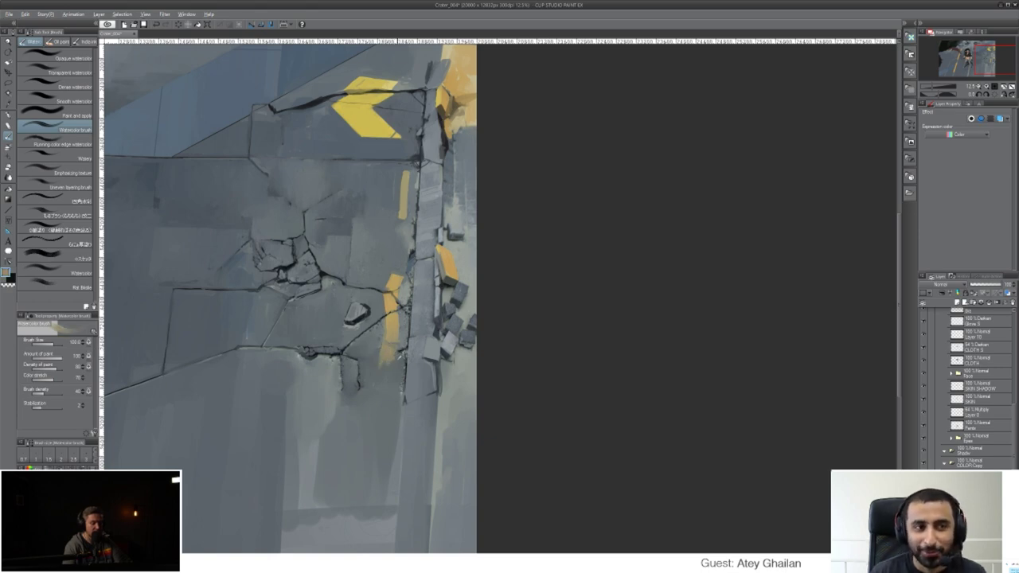
alt+click(396, 355)
- Cover the dash's lower tip and the boxy crack outline with road grey, and paint a jagged dark crack running down toward the curb
drag(390, 368, 381, 358)
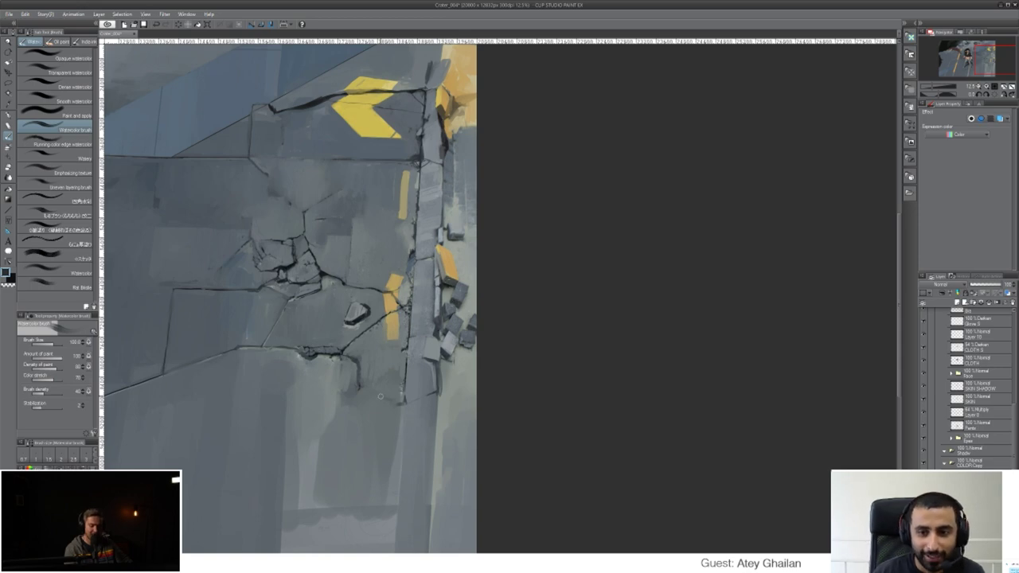
drag(380, 396, 360, 387)
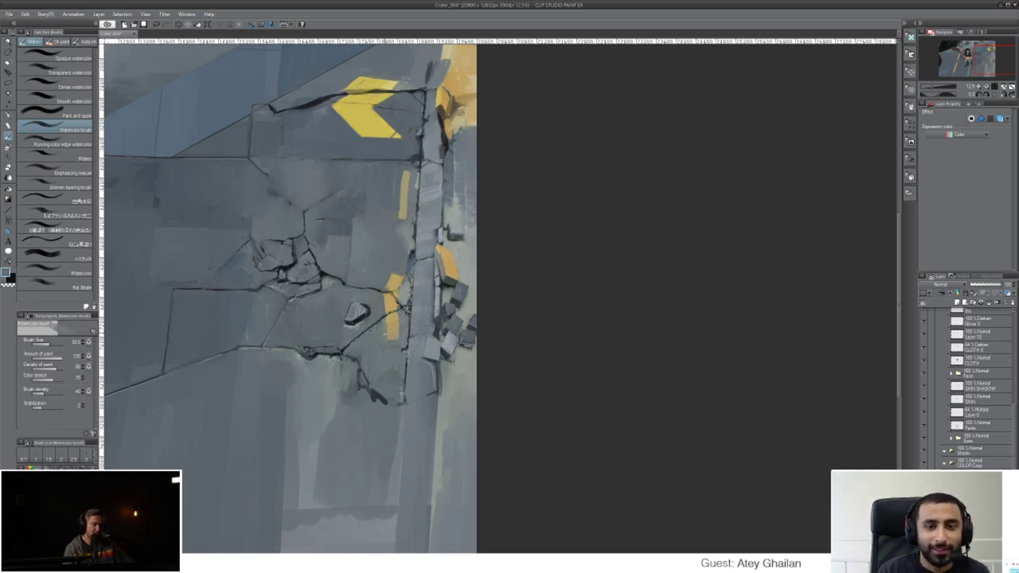
alt+click(368, 316)
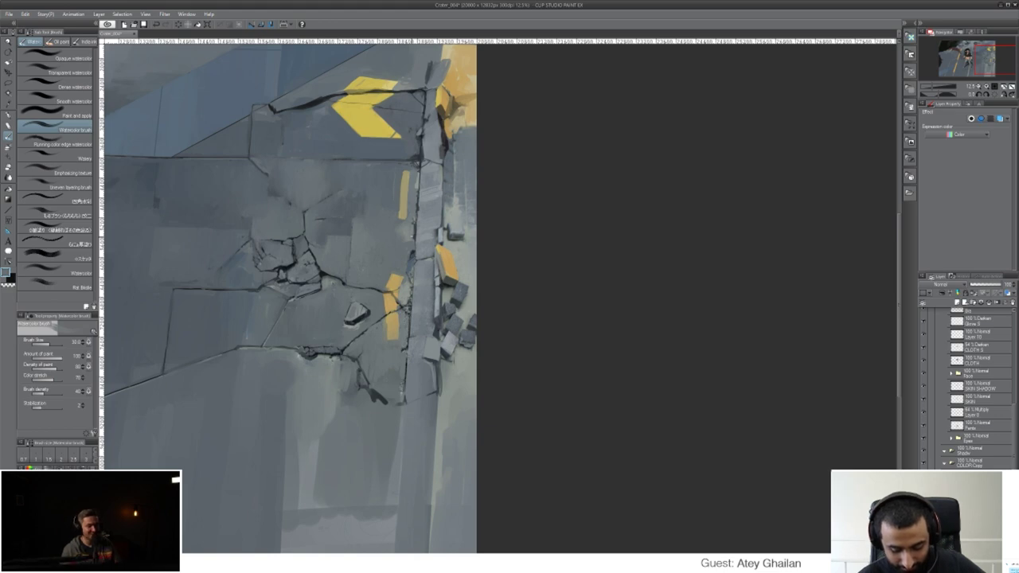
- Outline the narrow road slab below the blue strip and draw a straight vertical seam between it and the yellow arrow at brush size 17
drag(395, 231, 615, 285)
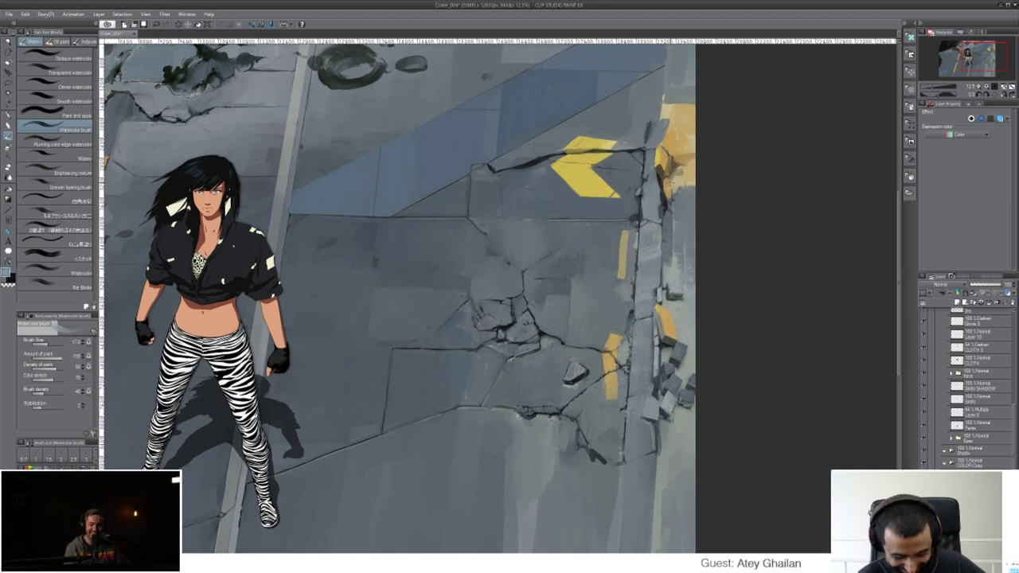
alt+click(634, 216)
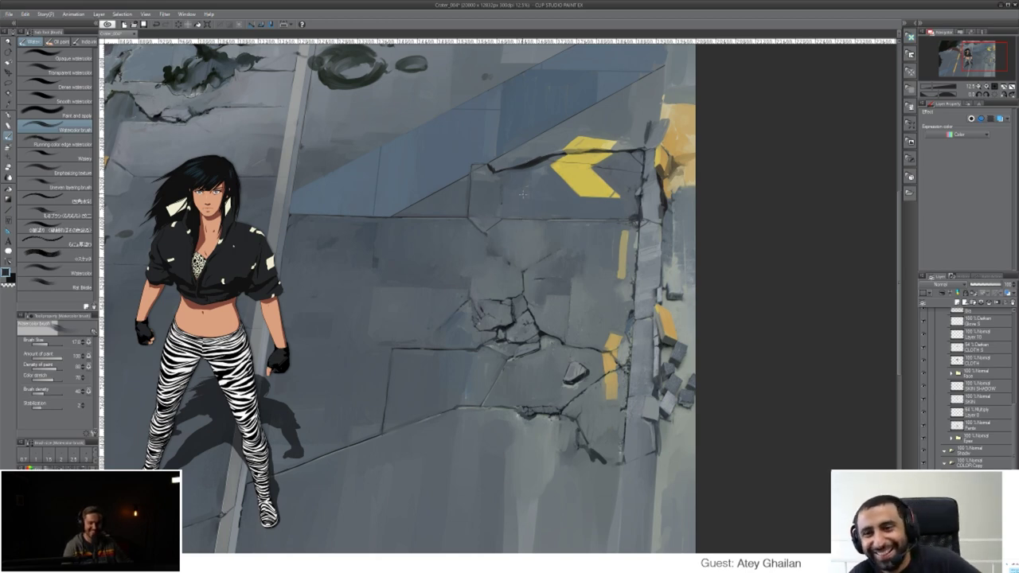
click(521, 219)
shift+click(523, 166)
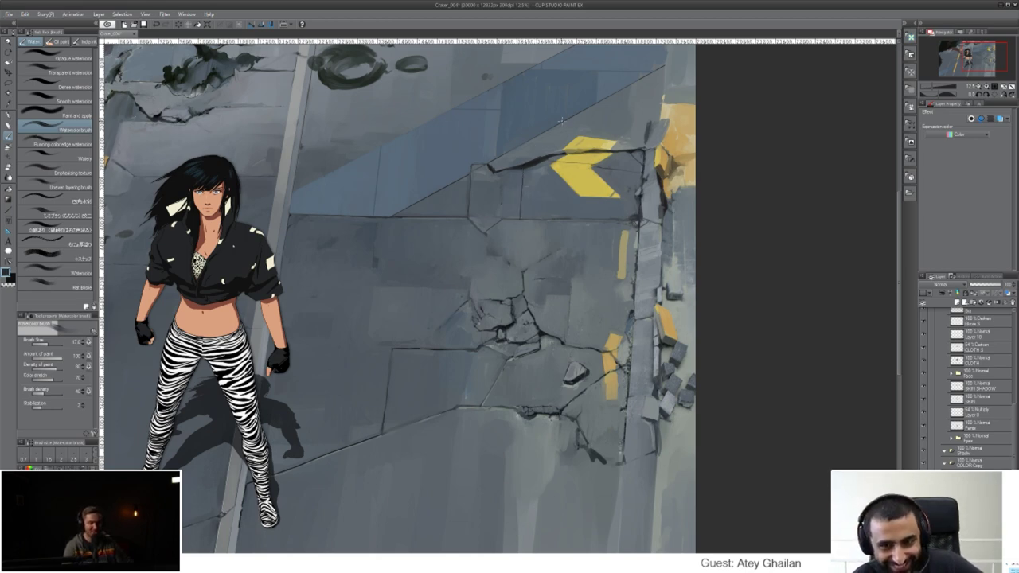
key(ctrl+z)
click(521, 219)
shift+click(522, 166)
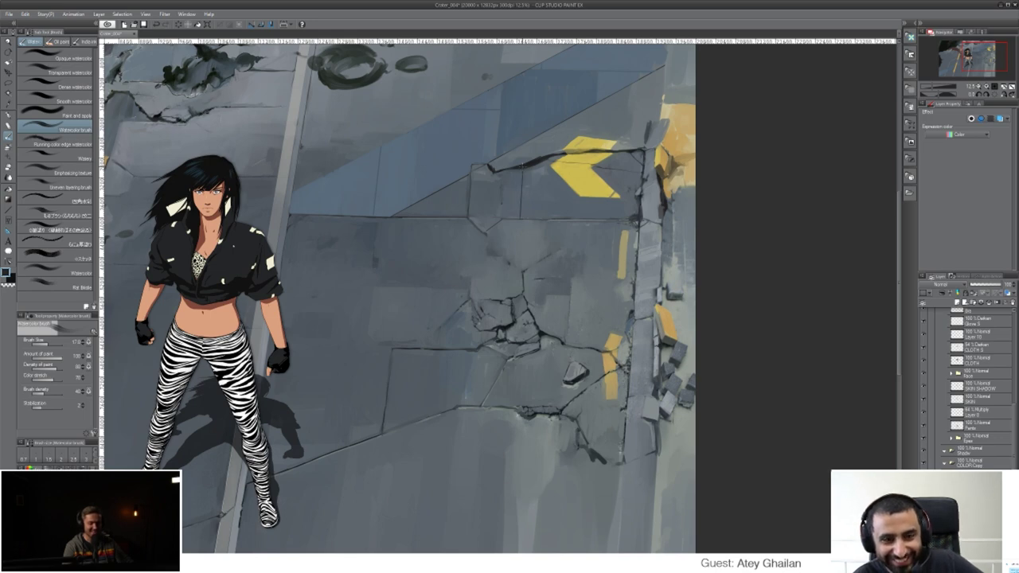
key(b)
key(b)
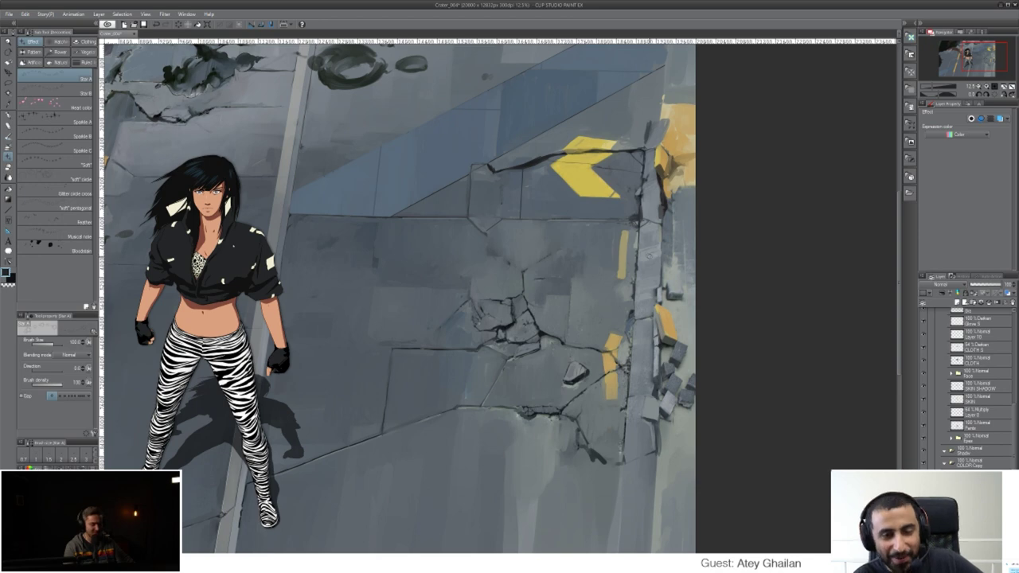
key(b)
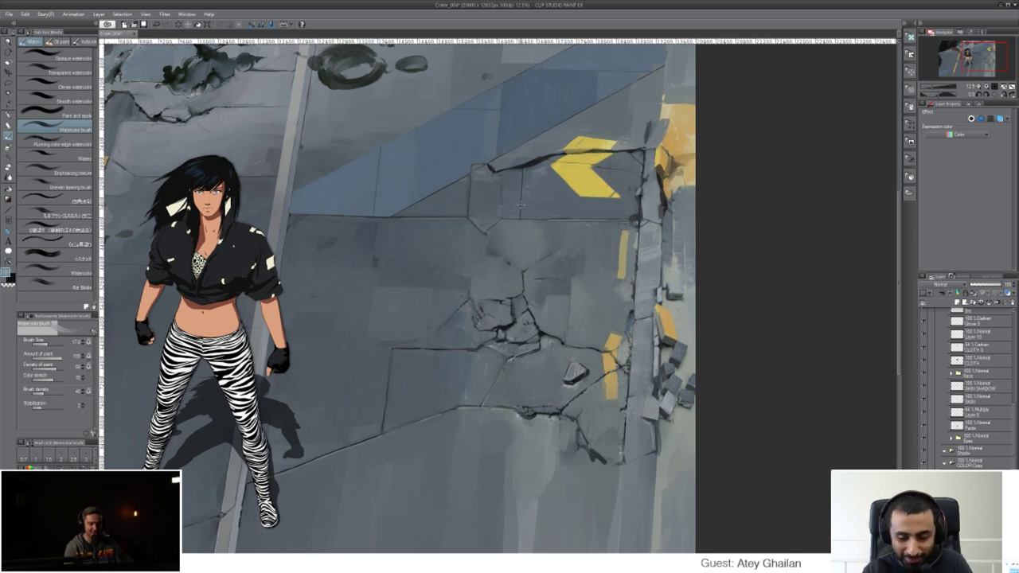
alt+click(523, 169)
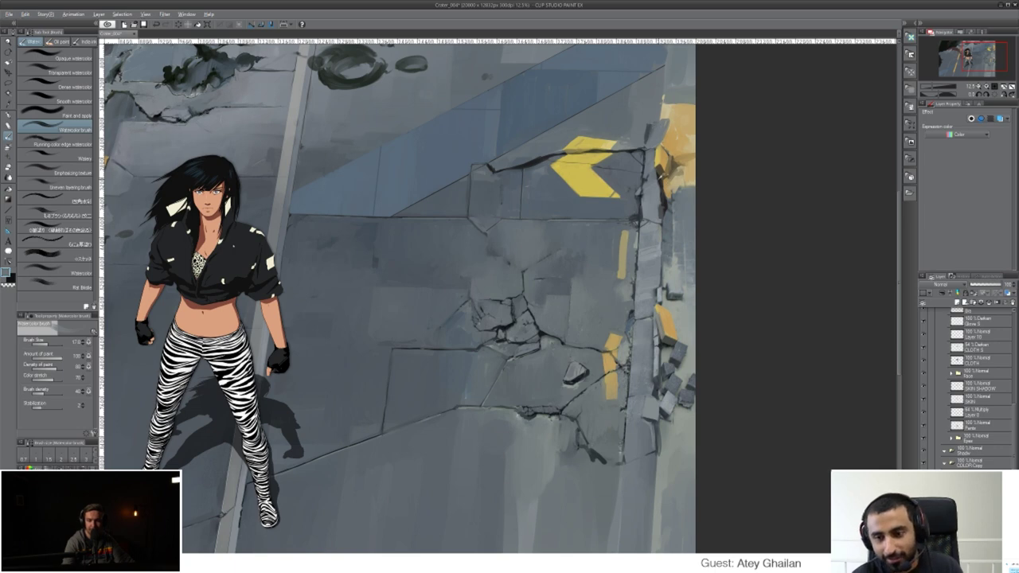
- Refine the broken curb top and the crack from the yellow arrow to the narrow slab's corner with sampled dark and light tones
alt+click(651, 128)
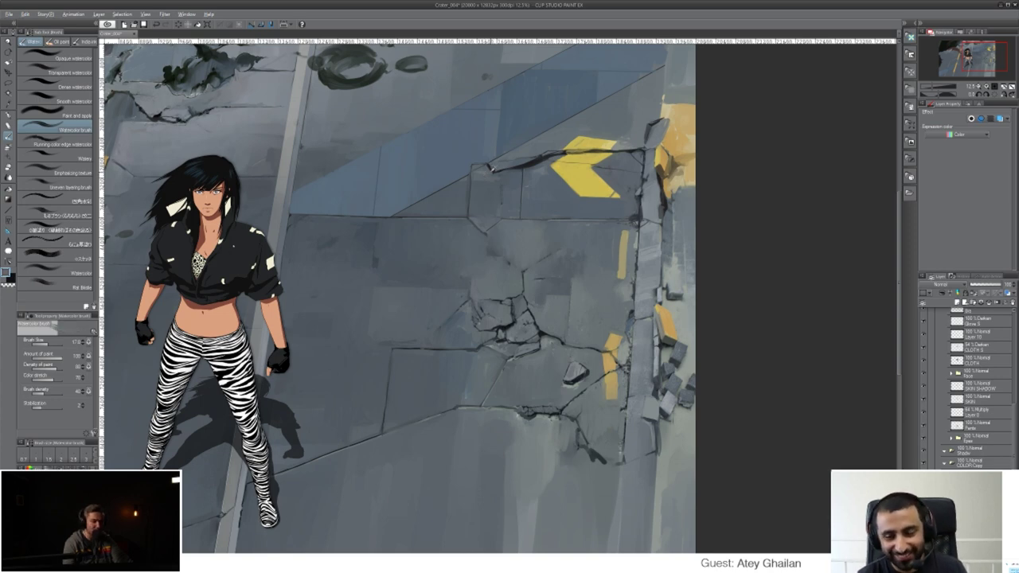
alt+click(488, 168)
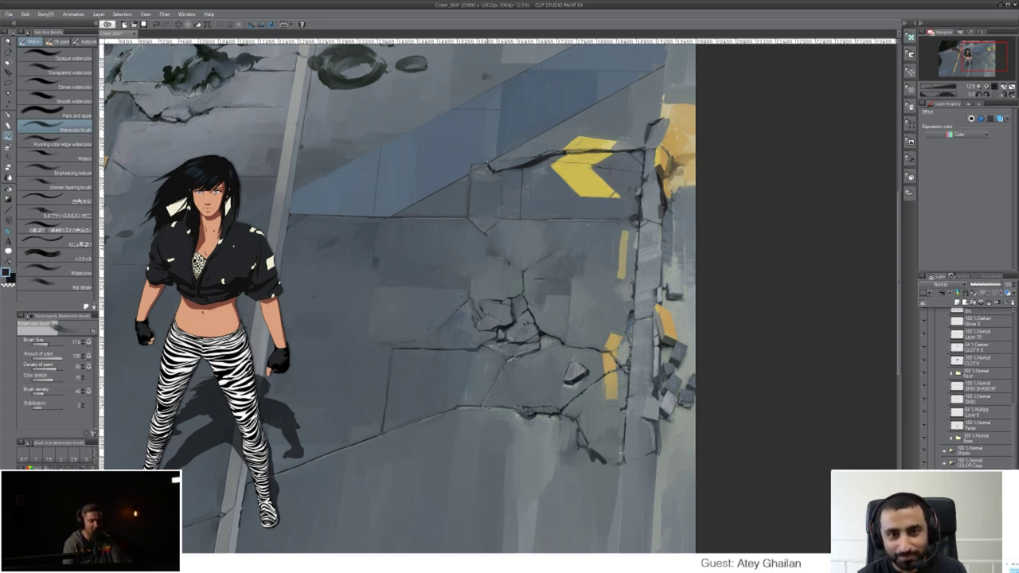
alt+click(487, 170)
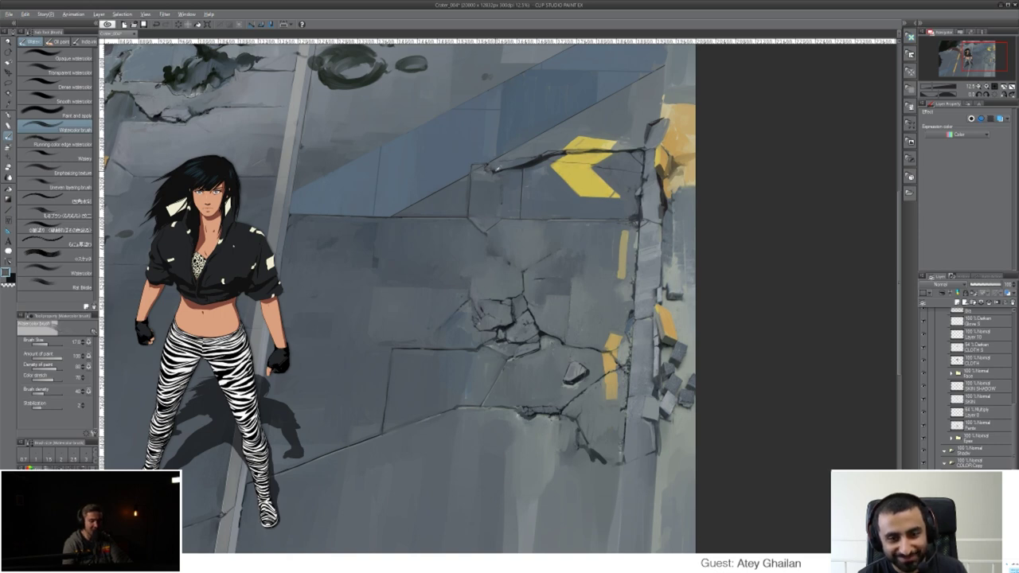
alt+click(489, 170)
alt+click(489, 168)
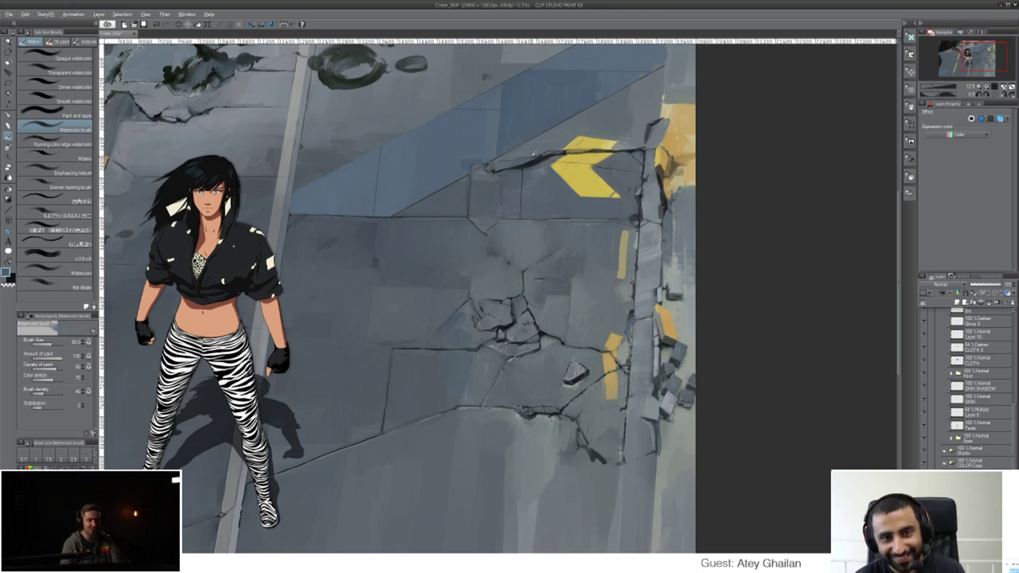
- Switch to the Opaque watercolor brush and touch up the upper edge of the blue strip with sampled colour
drag(480, 197, 598, 228)
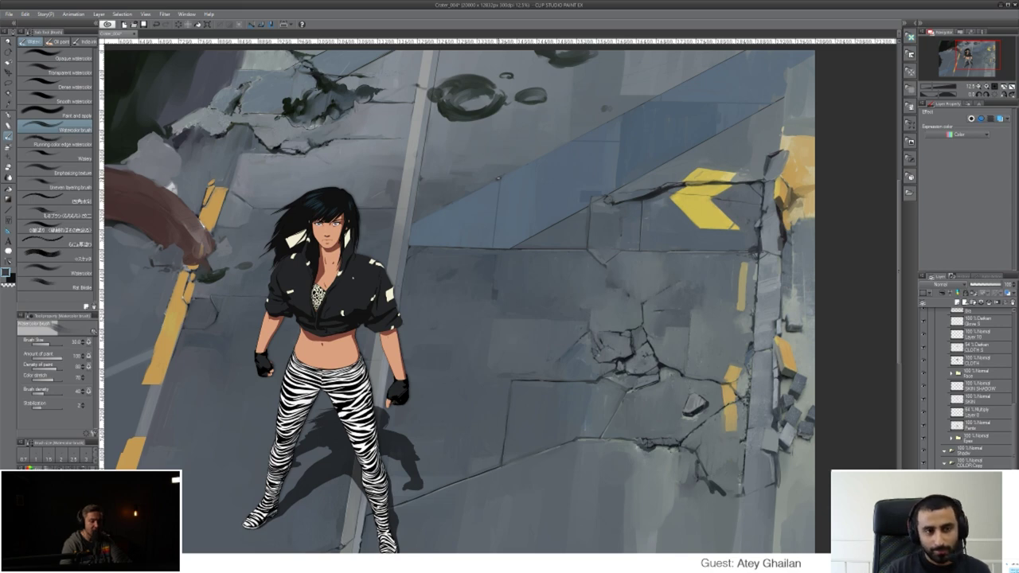
key(b)
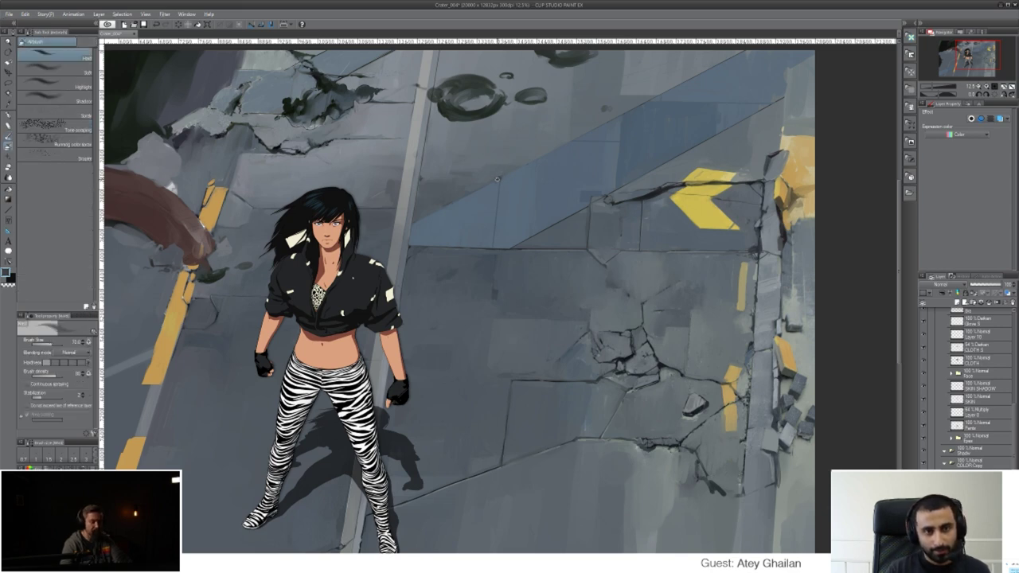
key(b)
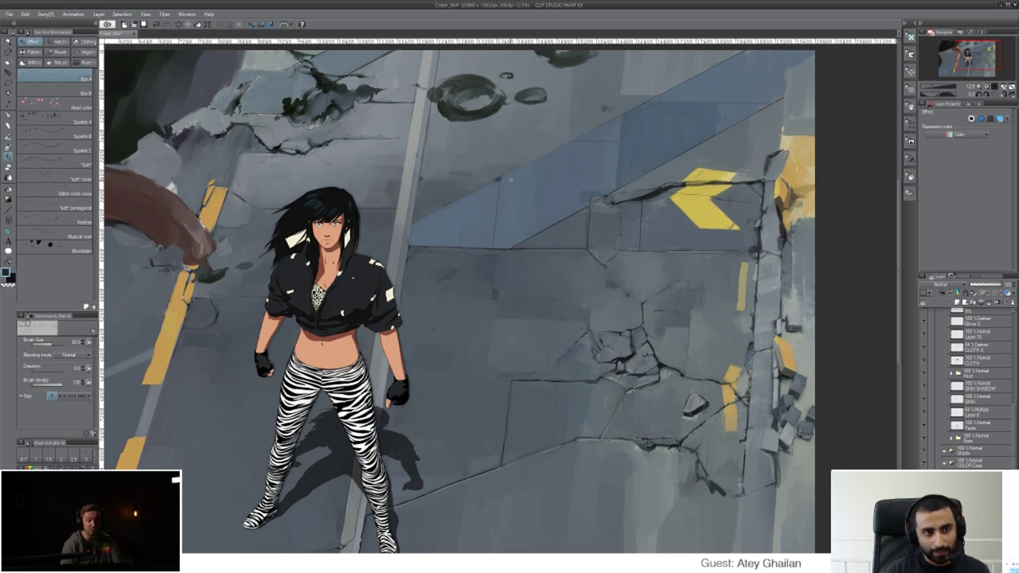
key(b)
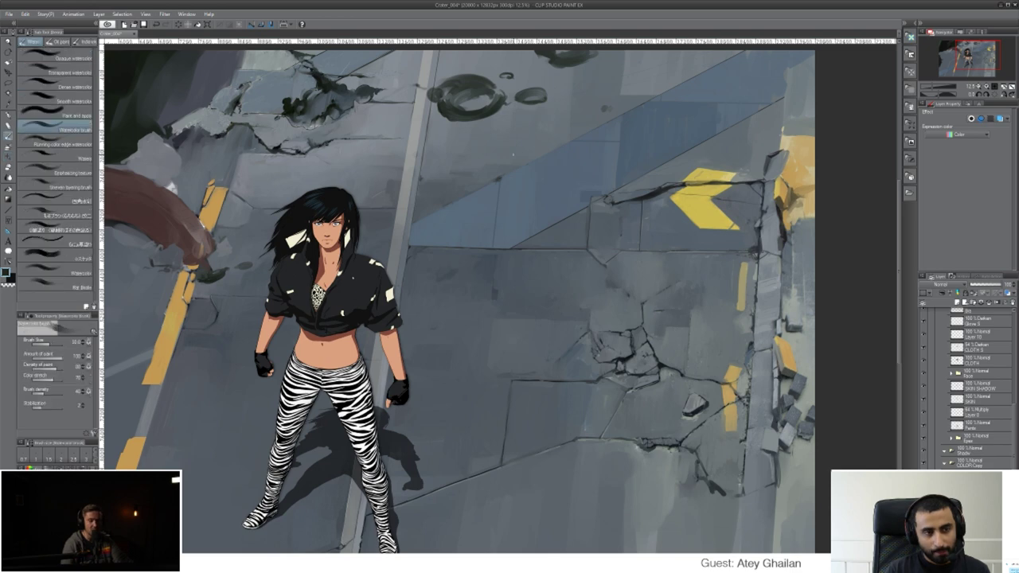
key(b)
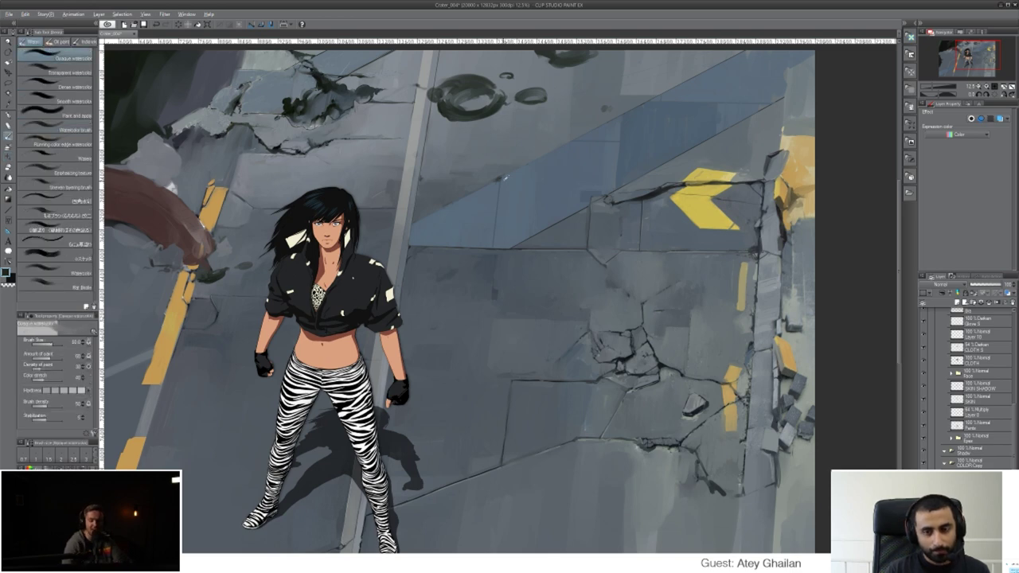
alt+click(505, 175)
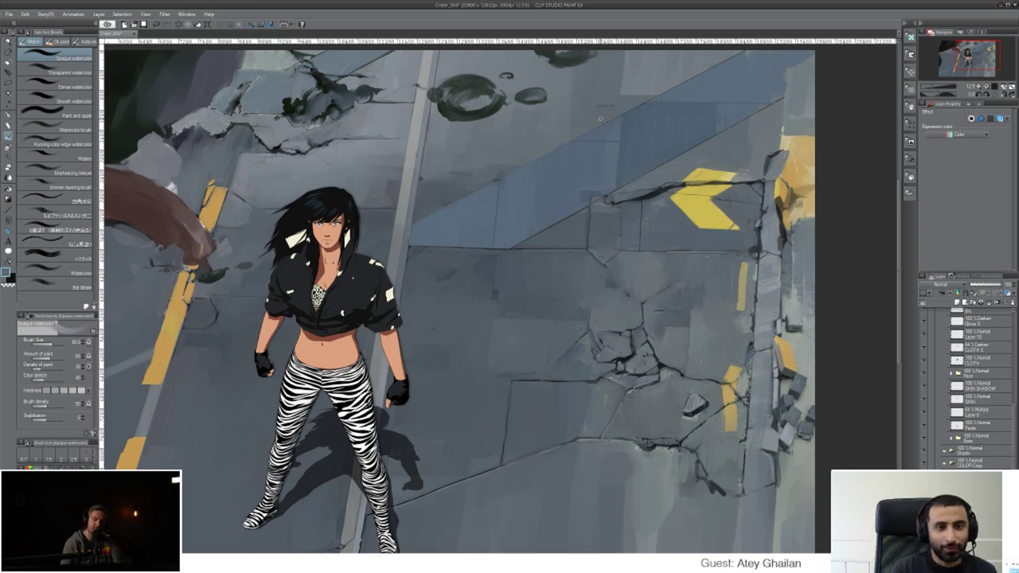
- Touch up the road-side edge of the broken curb beside the lower orange dash with sampled grey tones
drag(715, 419, 619, 287)
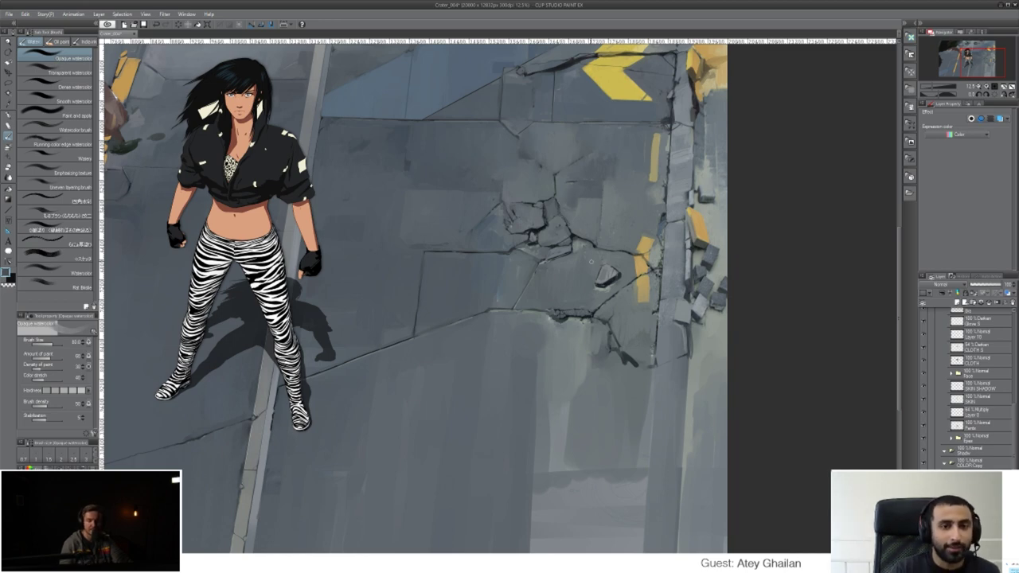
drag(591, 261, 482, 195)
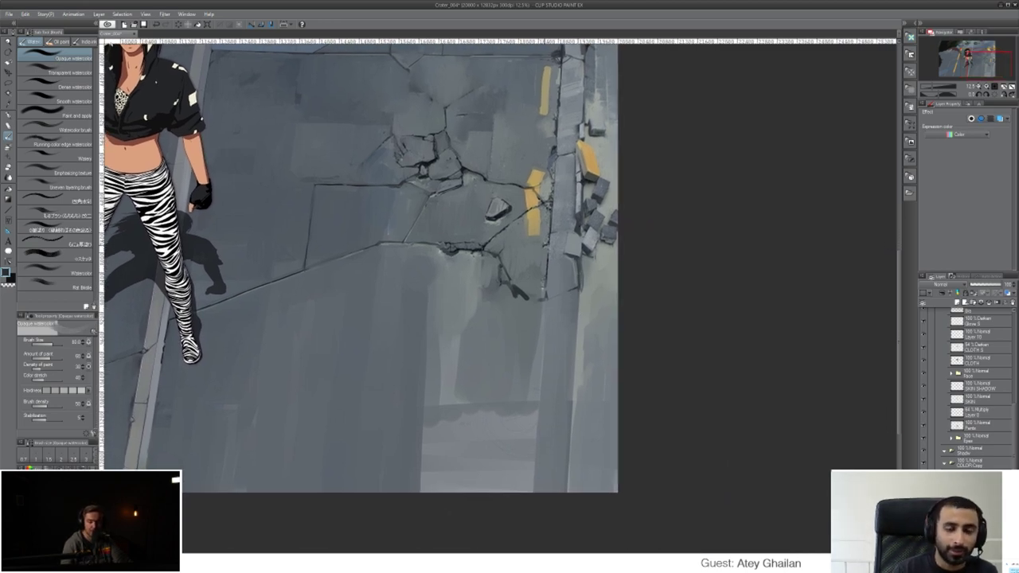
alt+click(547, 238)
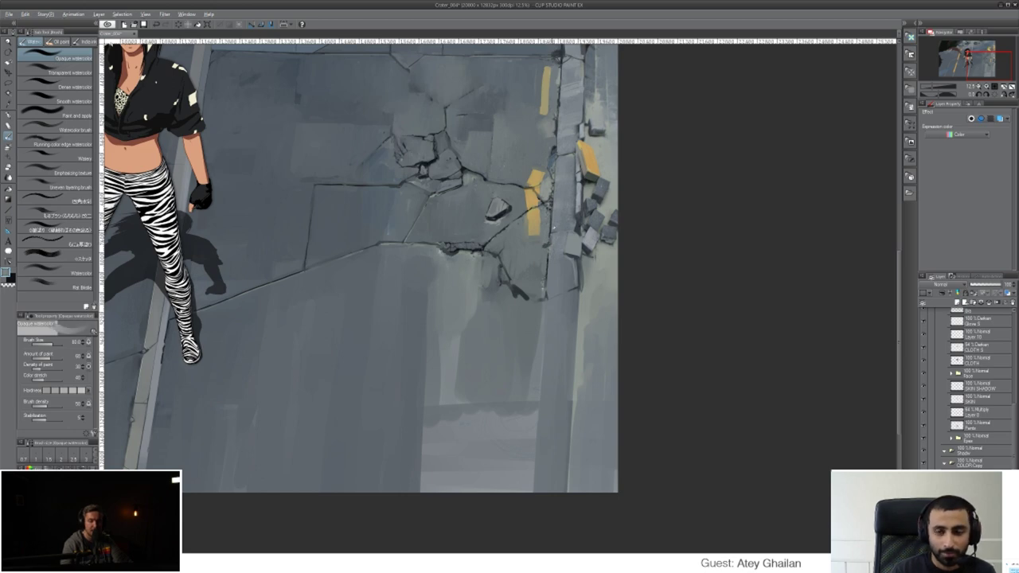
alt+click(550, 236)
alt+click(557, 238)
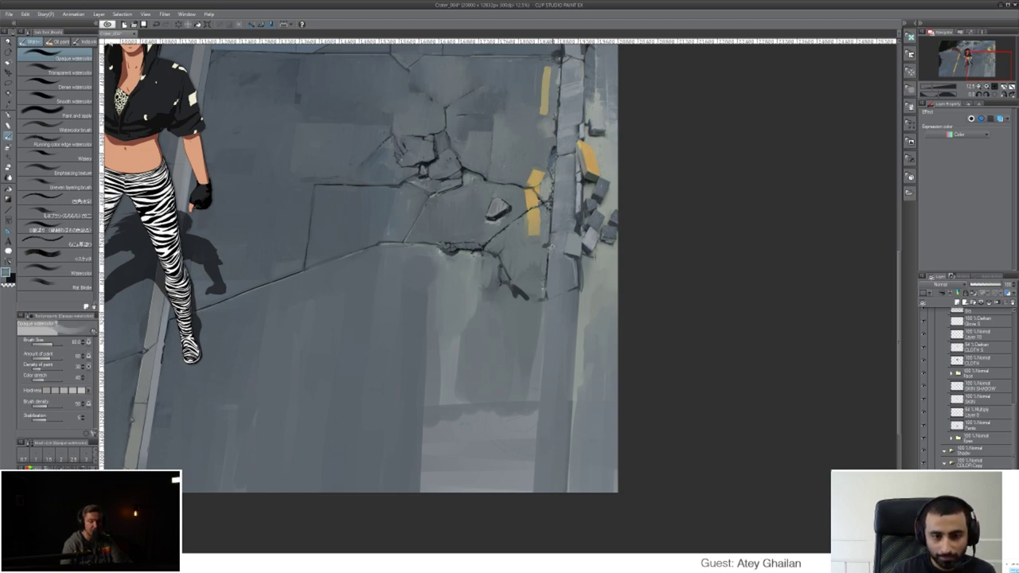
alt+click(527, 274)
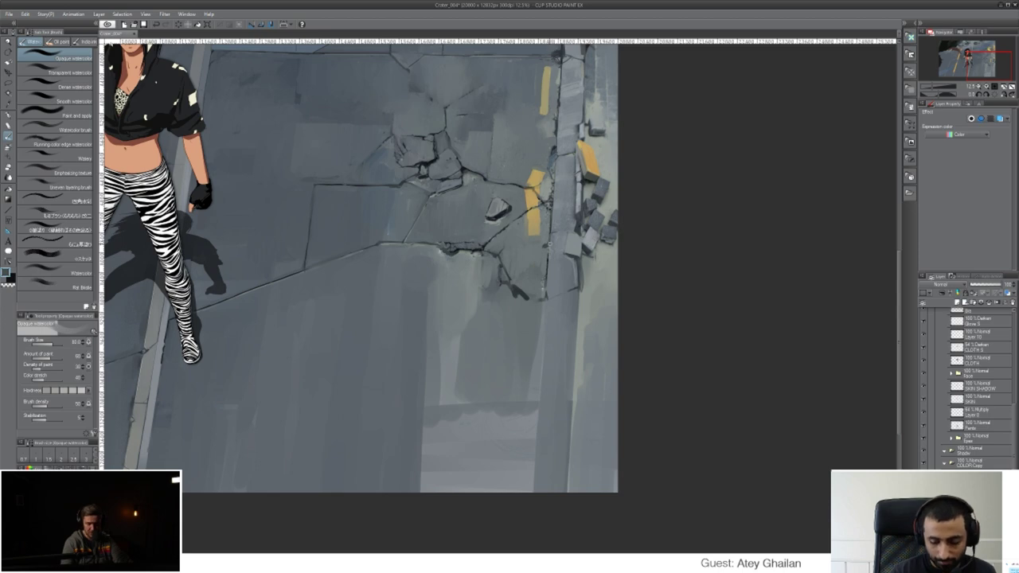
- Define the curb block just below the orange dash and draw a thin horizontal road seam above the dash at brush size 17
alt+click(546, 247)
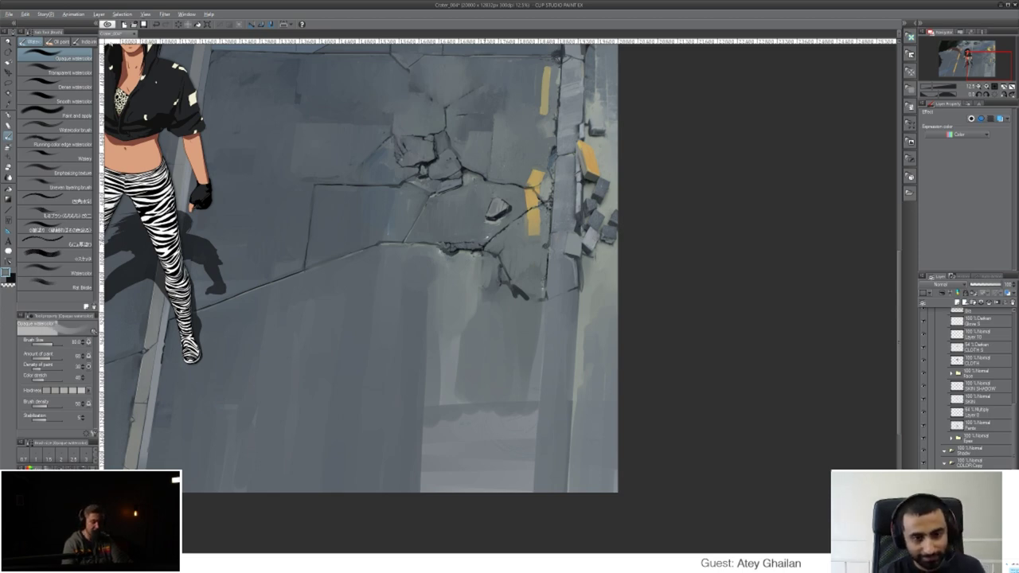
alt+click(547, 247)
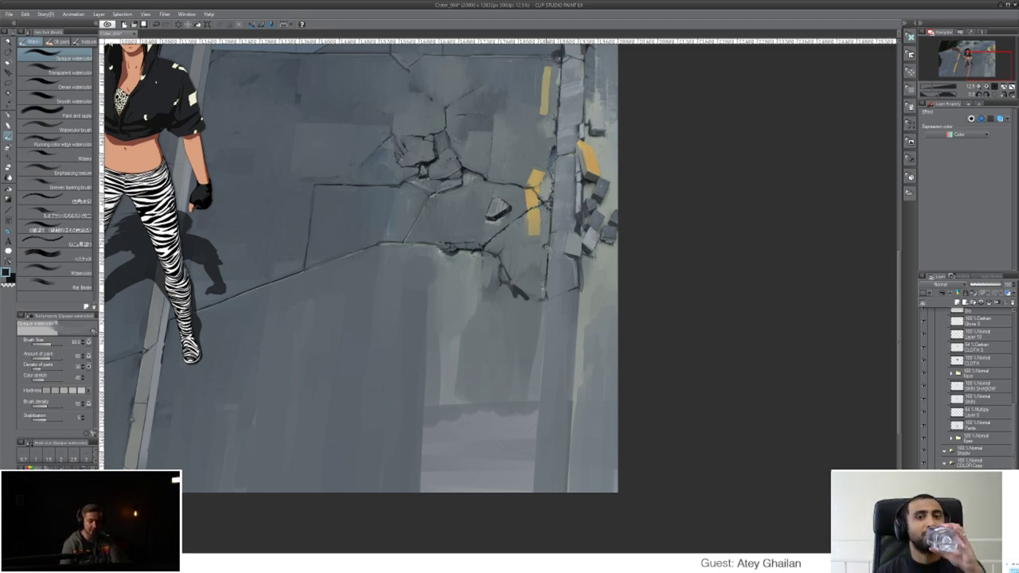
alt+click(547, 247)
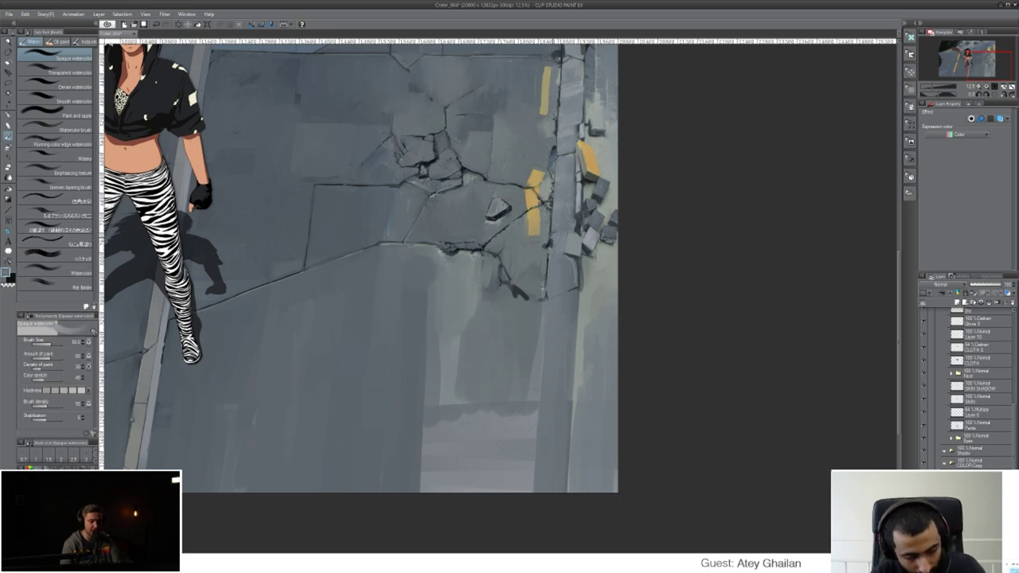
alt+click(547, 246)
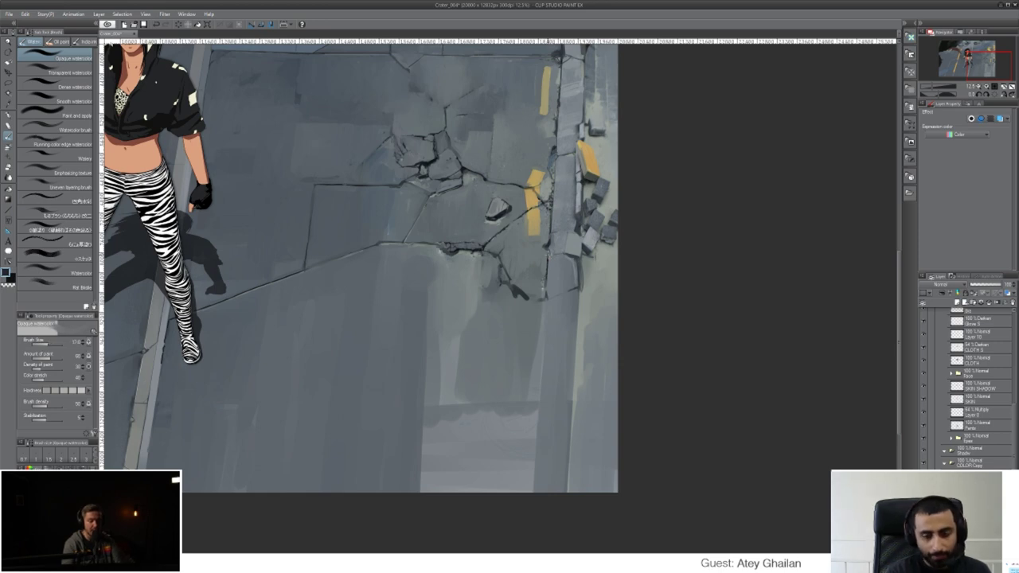
alt+click(556, 253)
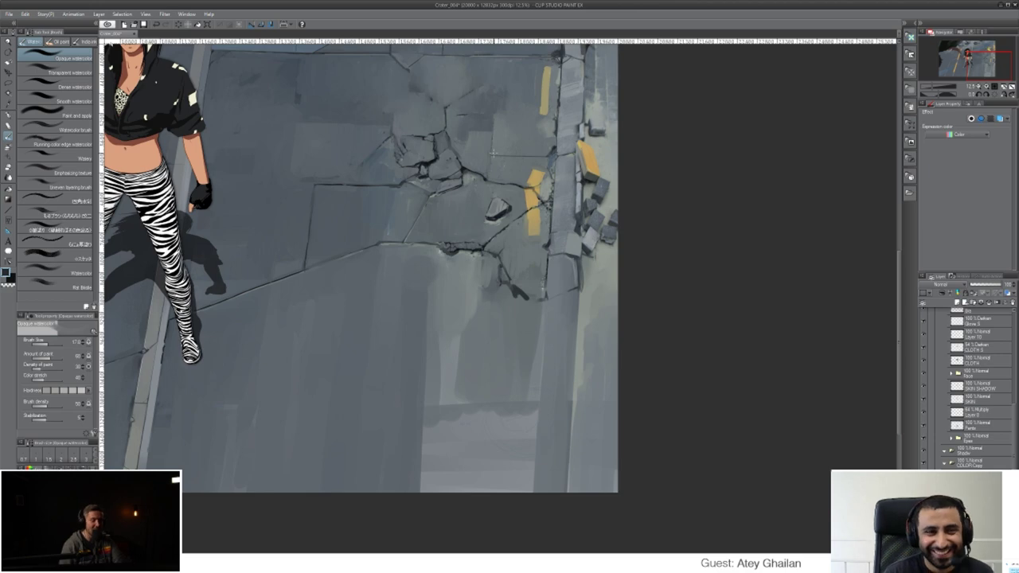
- Repaint the cluster of broken slabs at the centre of the road cracks with sampled greys, redefining the pieces' edges
drag(437, 211, 573, 269)
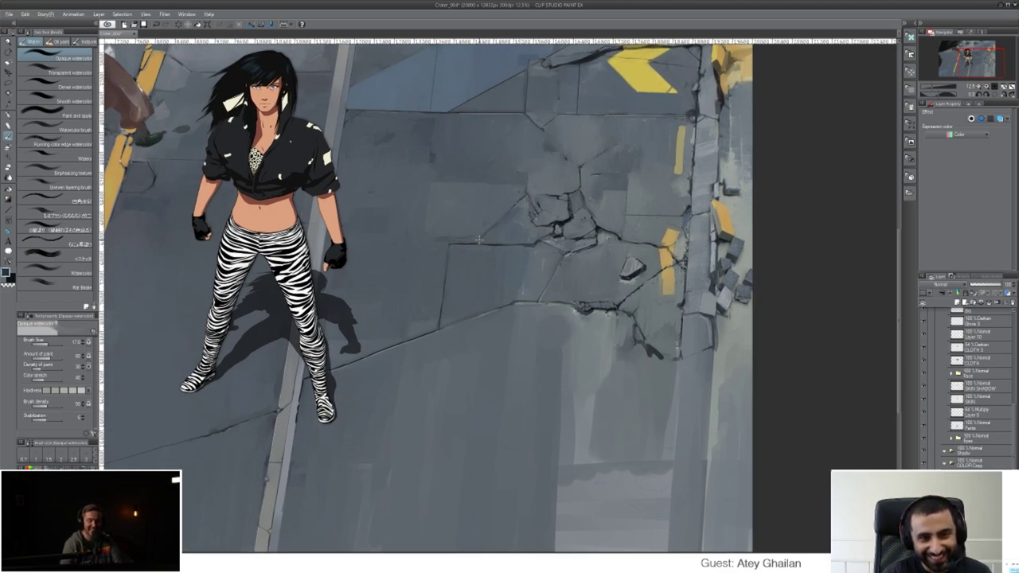
key(bracketleft)
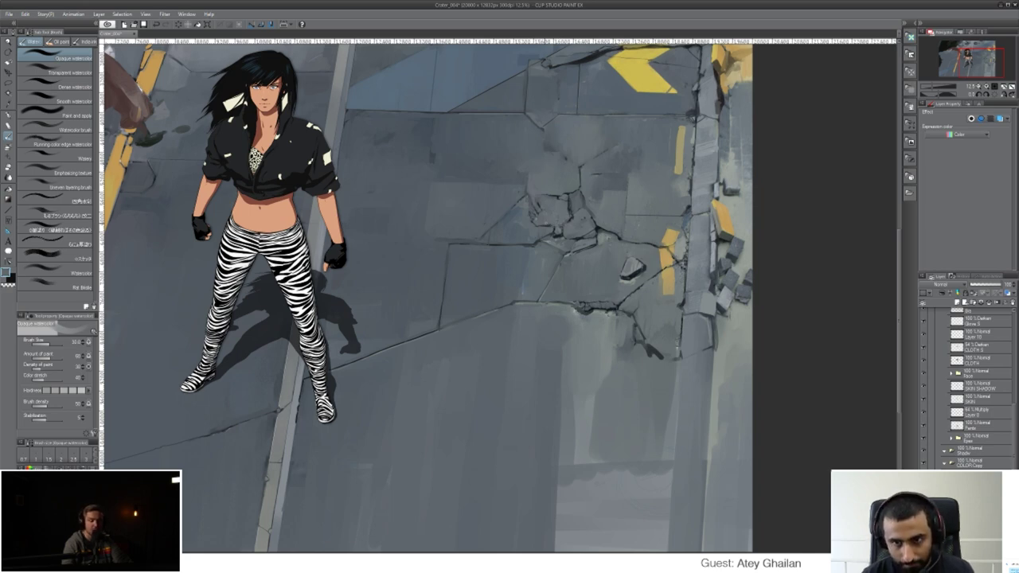
key(r)
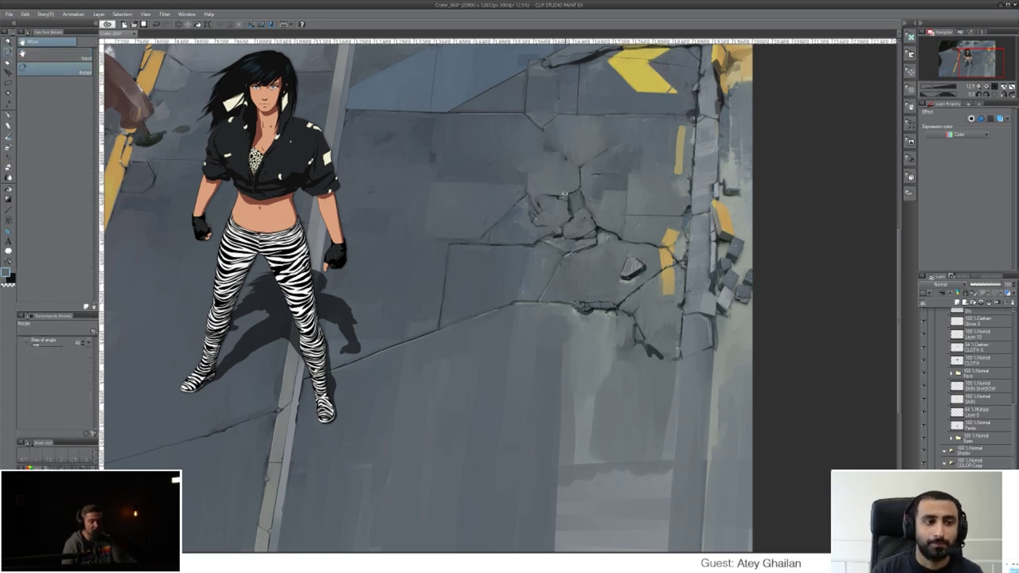
key(j)
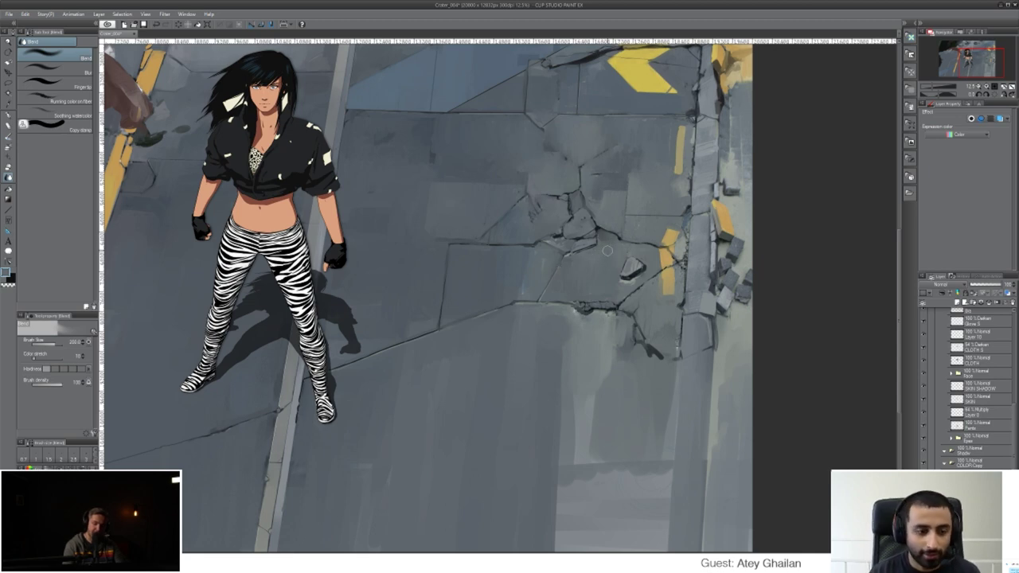
key(b)
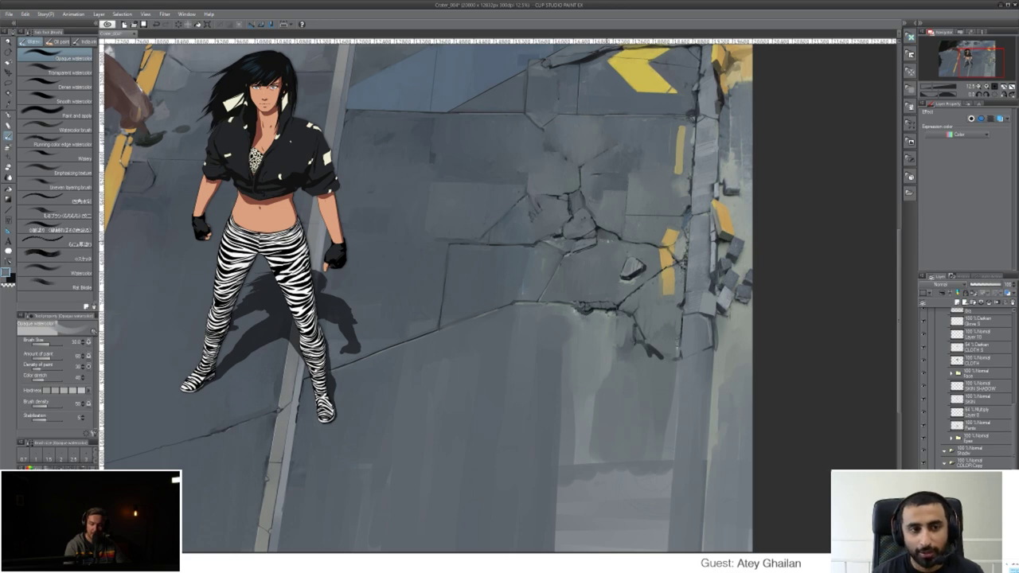
alt+click(601, 237)
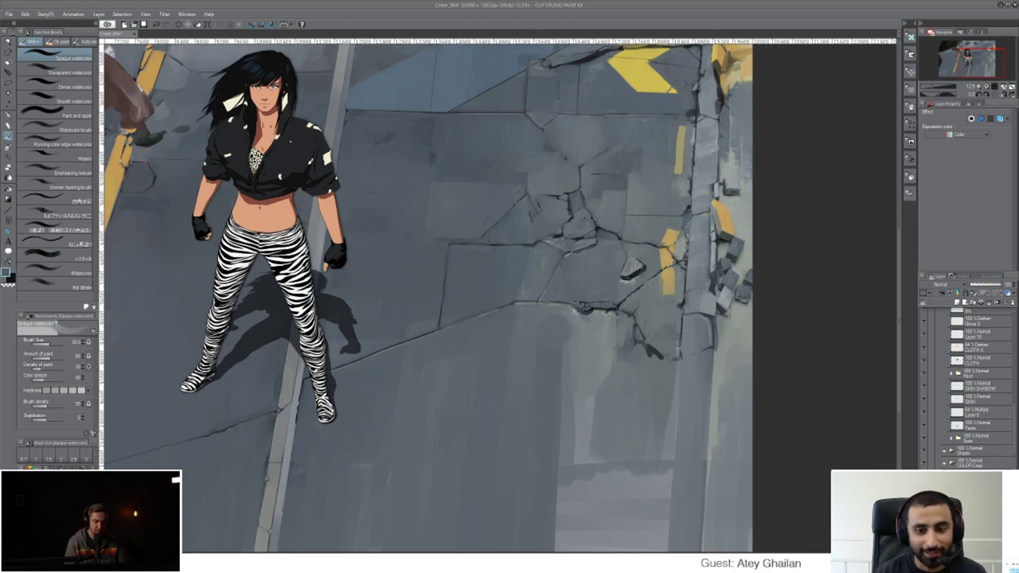
- Paint a dark curved hole rim on the road below the pipe with the Watercolor brush, enlarged to size 250
drag(535, 451, 627, 318)
drag(628, 437, 507, 439)
drag(574, 382, 546, 498)
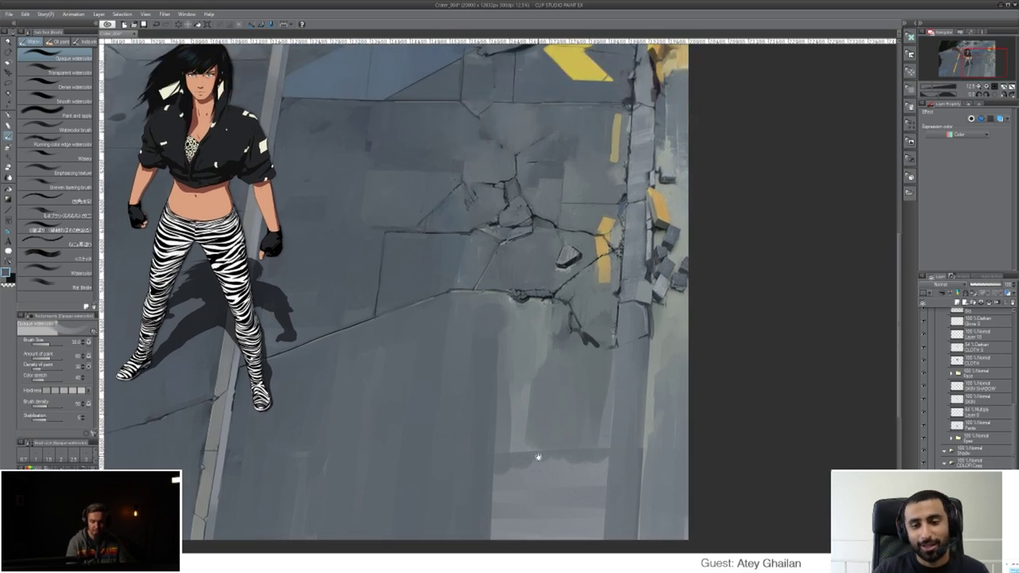
drag(553, 341, 571, 441)
drag(496, 351, 660, 470)
drag(544, 478, 631, 448)
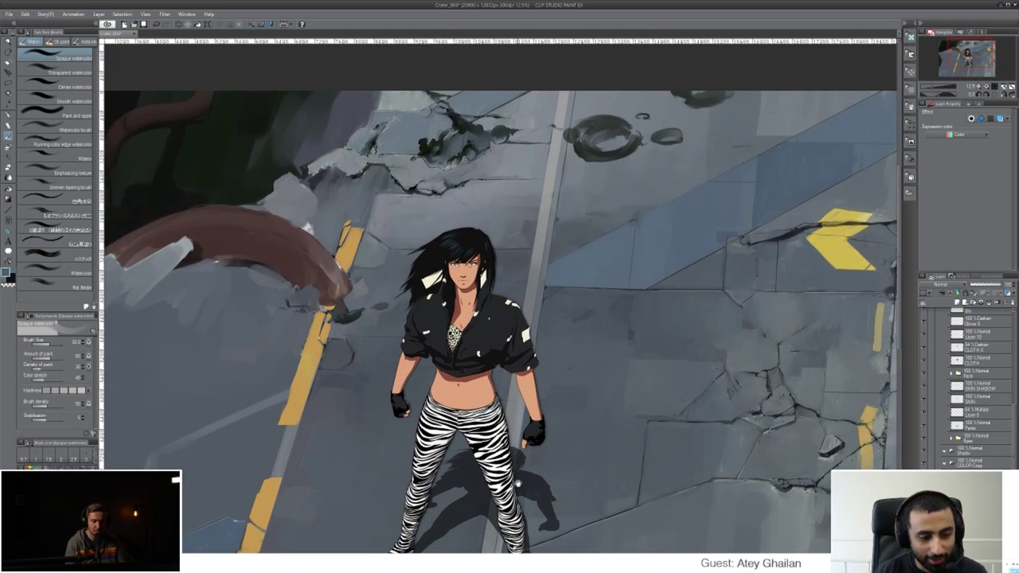
drag(530, 462, 635, 434)
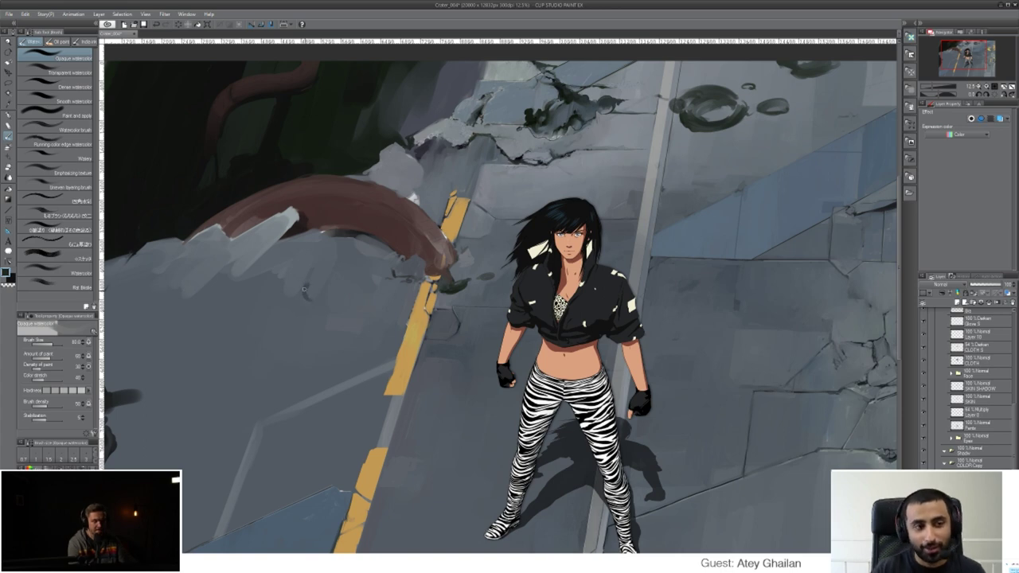
drag(306, 287, 317, 297)
click(68, 129)
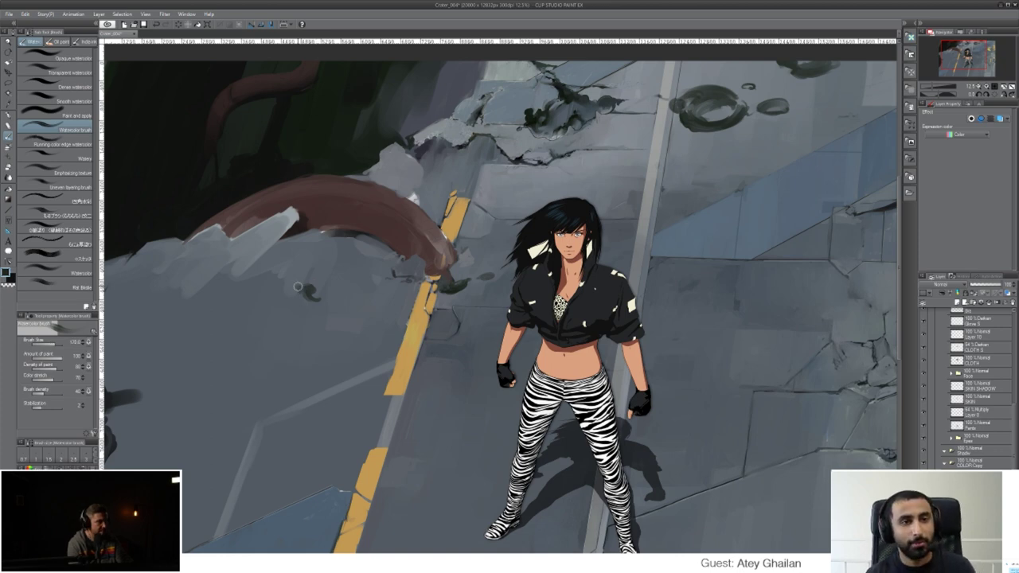
mouse_move(300, 289)
mouse_down()
mouse_move(295, 313)
mouse_move(286, 283)
mouse_move(335, 317)
mouse_move(291, 308)
mouse_move(336, 311)
mouse_move(317, 321)
mouse_move(365, 317)
mouse_up()
key(])
key(])
key(])
mouse_move(295, 297)
mouse_down()
mouse_move(285, 279)
mouse_move(283, 300)
mouse_move(317, 307)
mouse_move(287, 280)
mouse_move(288, 303)
mouse_move(306, 316)
mouse_up()
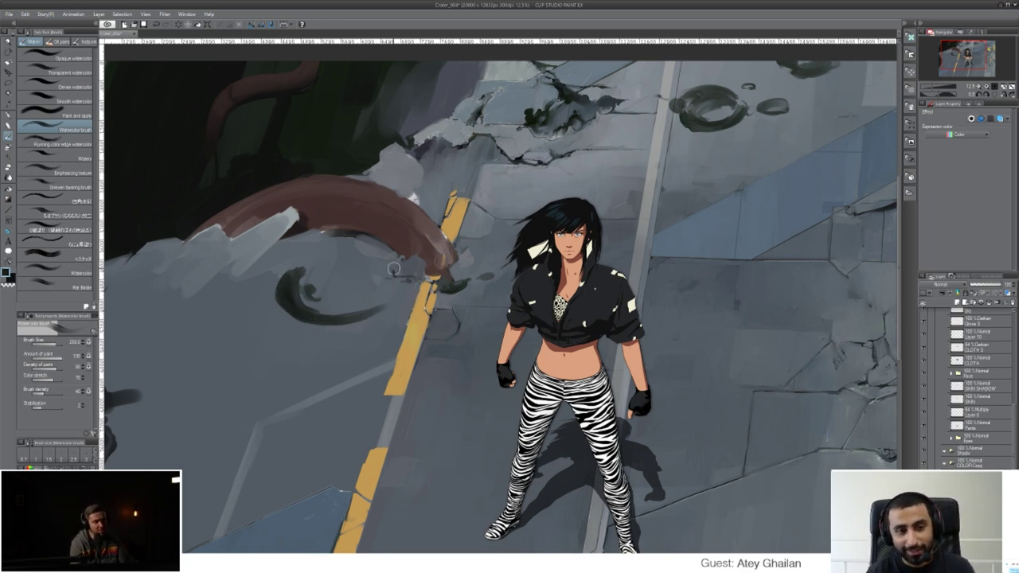
- Close the rim of the hole below the pipe into an oval and mark its inner edge at brush size 60
key([)
key([)
key([)
key([)
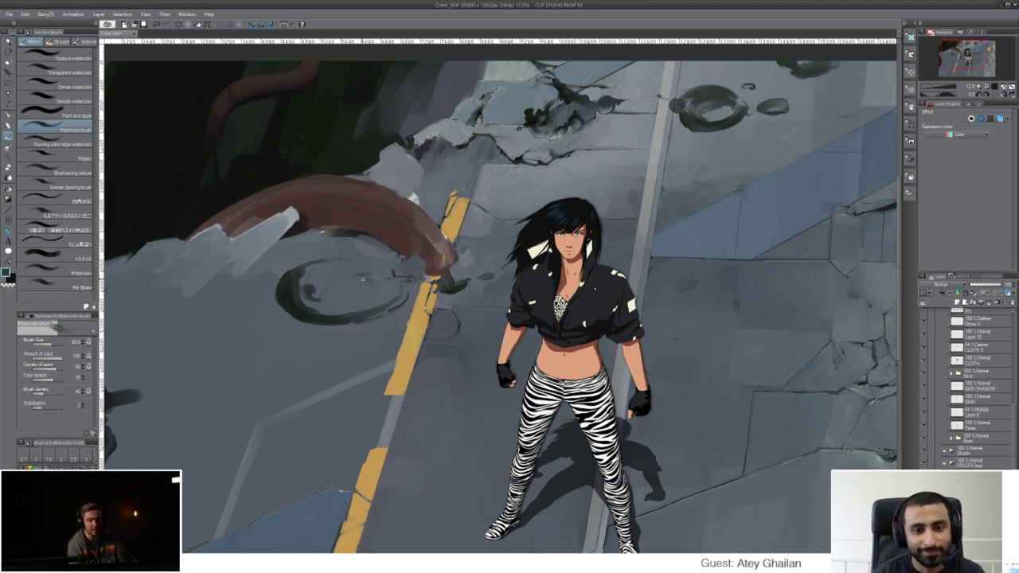
mouse_move(367, 275)
mouse_down()
mouse_move(392, 278)
mouse_move(360, 274)
mouse_up()
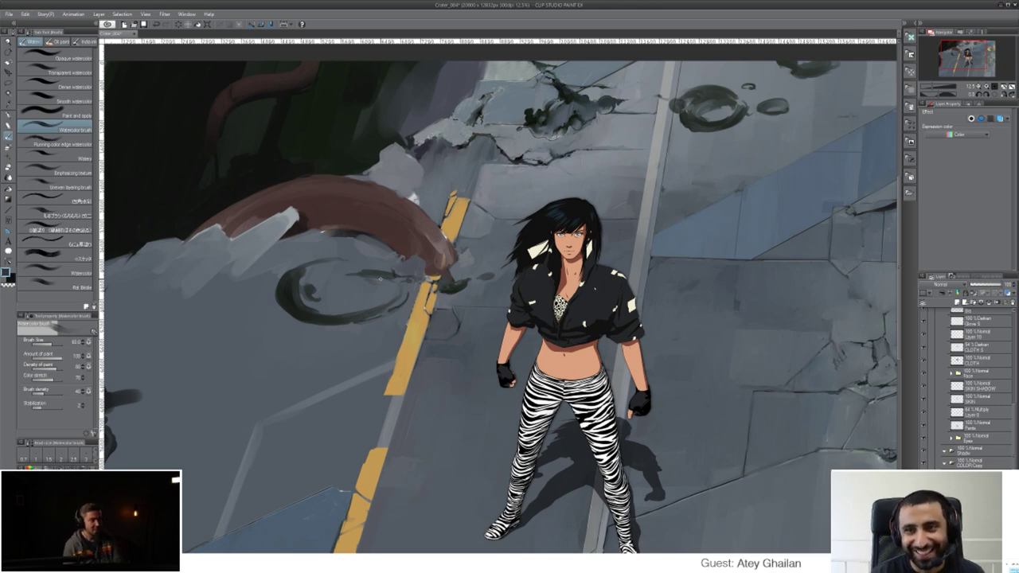
- Thicken and darken the oval hole's rim with broad soft strokes at brush size 250
key(bracketright)
key(bracketright)
key(bracketright)
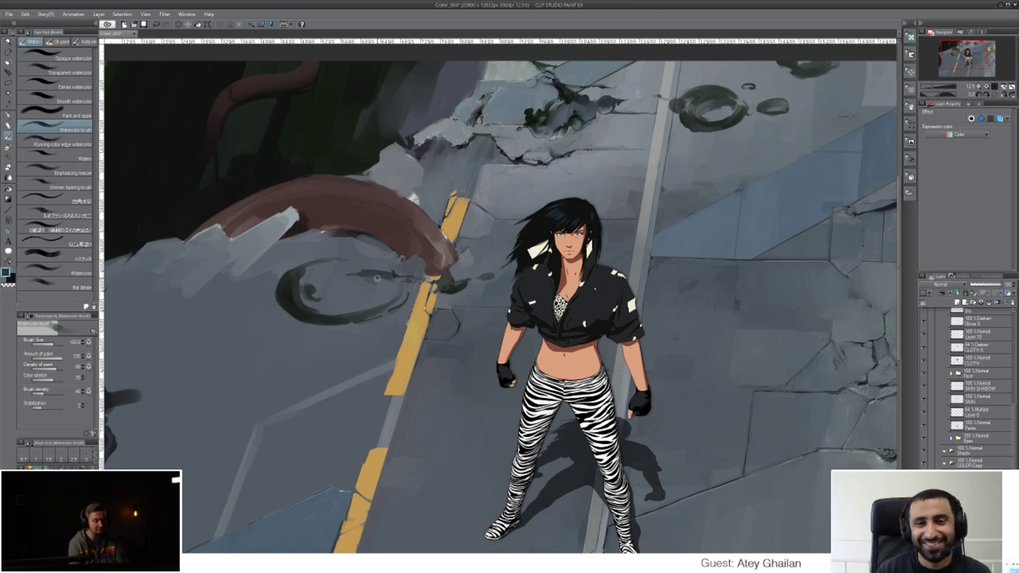
key(bracketright)
key(bracketright)
key(bracketright)
key(bracketright)
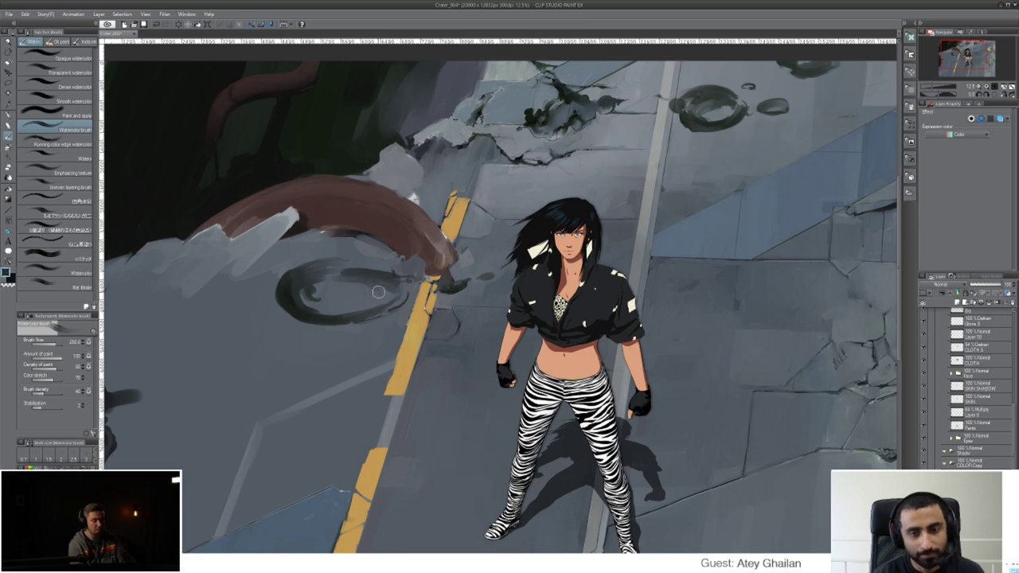
drag(363, 271, 333, 269)
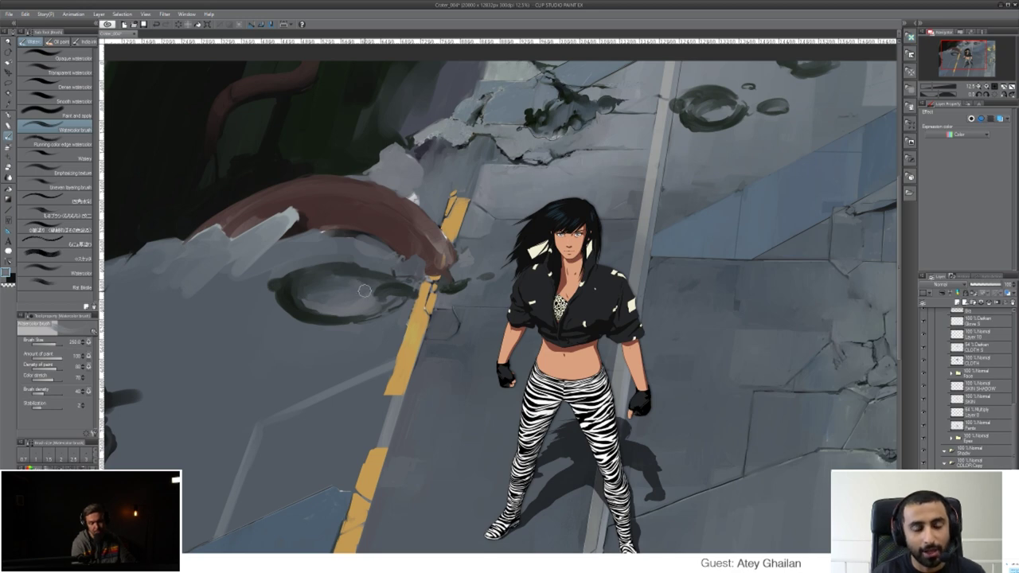
- Lighten the centres of the oval hole below the pipe and the round hole beside the grey lane line with light grey
mouse_move(306, 308)
mouse_down()
mouse_move(331, 312)
mouse_move(346, 283)
mouse_move(367, 293)
mouse_move(330, 283)
mouse_move(367, 293)
mouse_move(335, 282)
mouse_move(337, 294)
mouse_up()
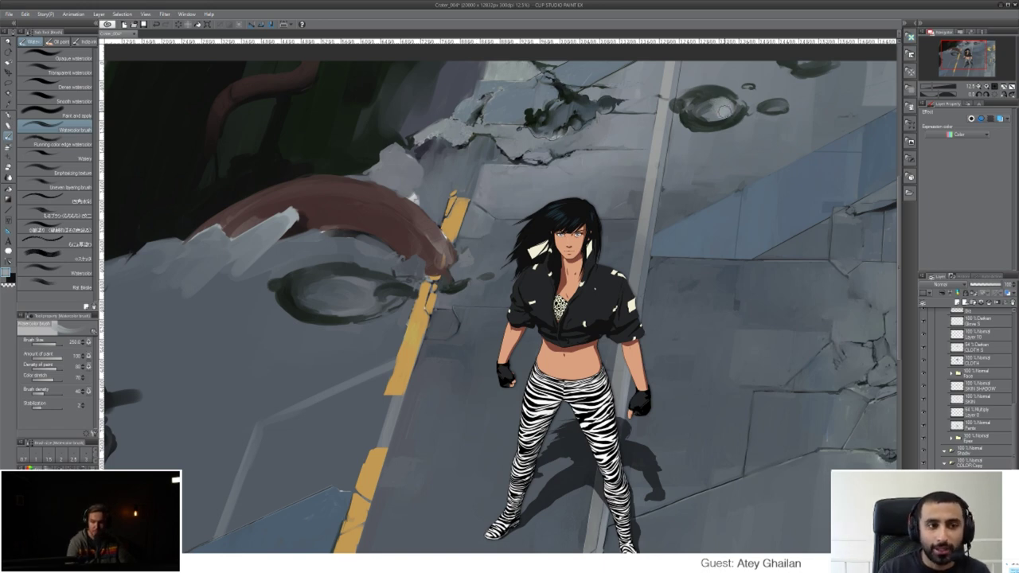
drag(724, 110, 640, 184)
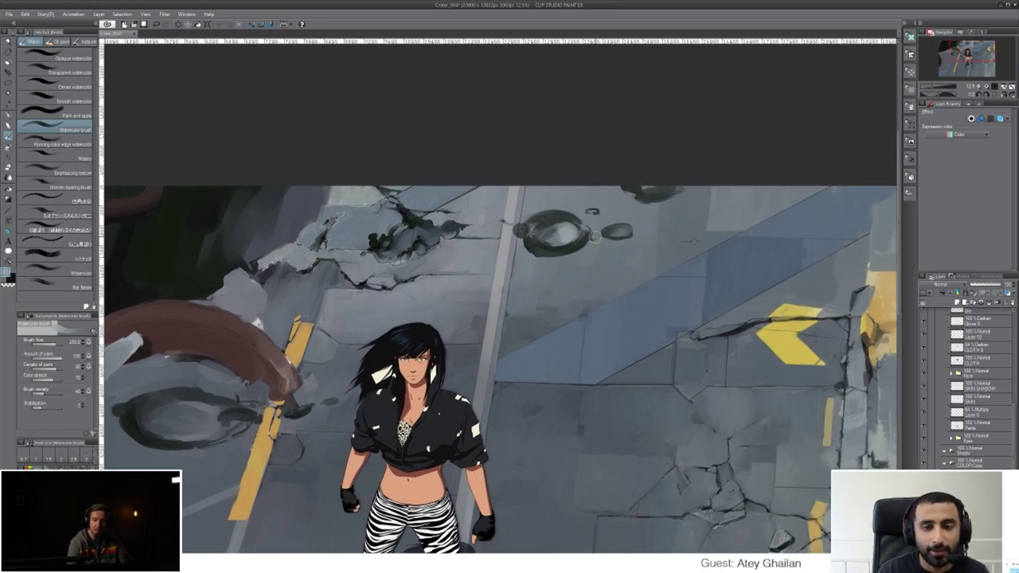
drag(486, 393, 647, 295)
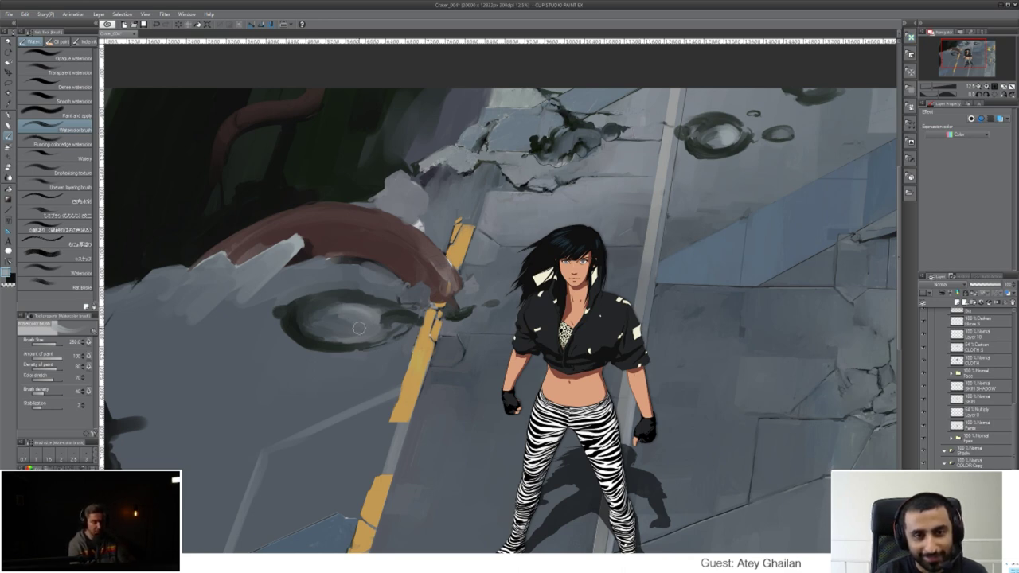
- Switch to the artist's ArtStation portfolio in the web browser and open the Sketches 2 project with the jumping corgi
alt+click(344, 296)
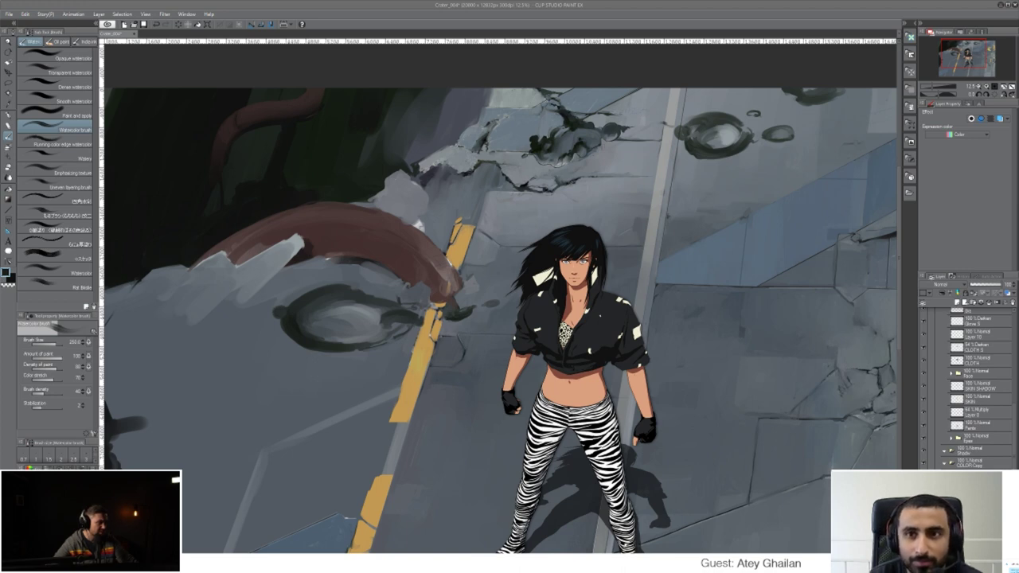
key(alt+Tab)
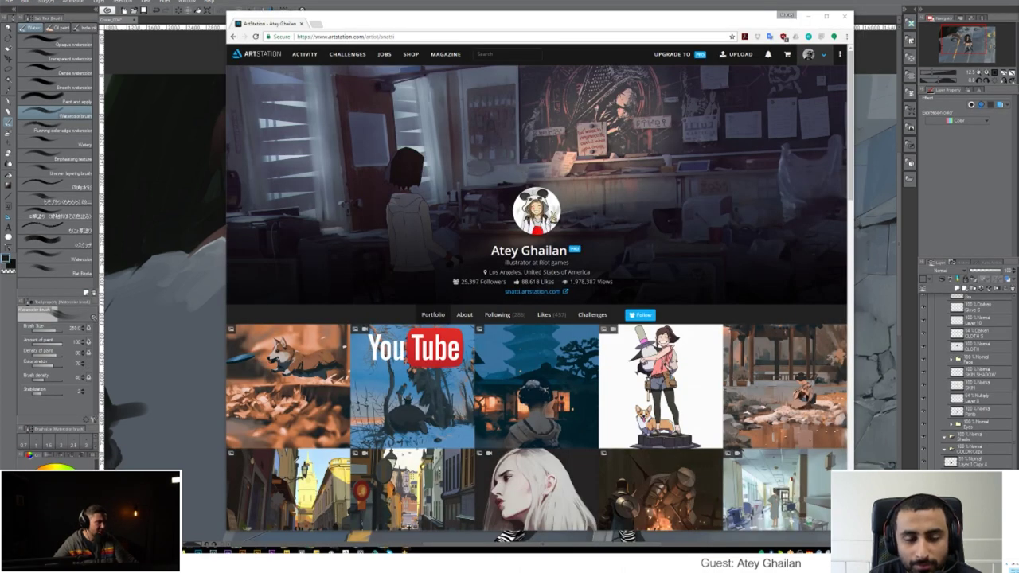
drag(590, 19, 574, 16)
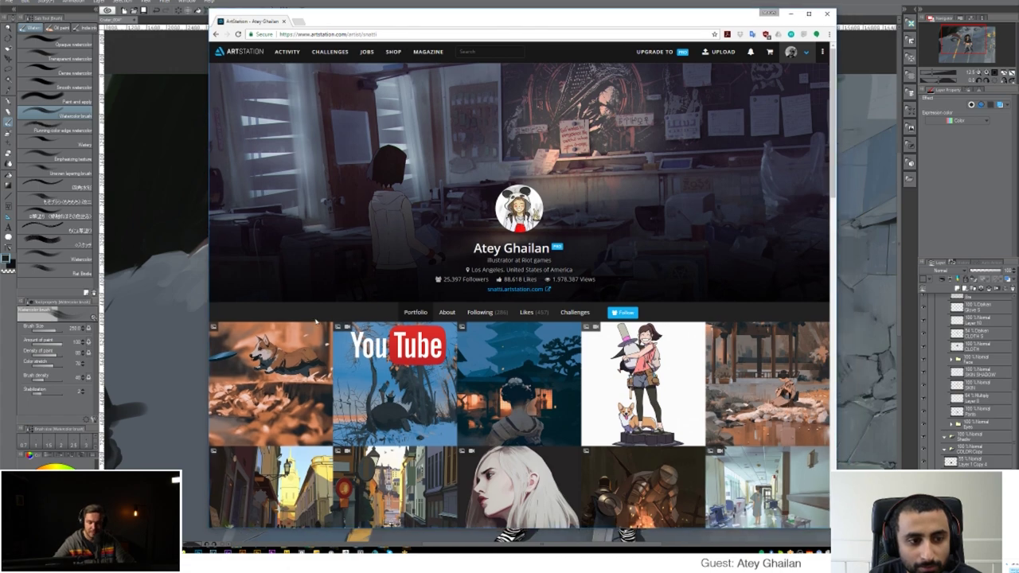
scroll(316, 321, down, 1)
click(293, 315)
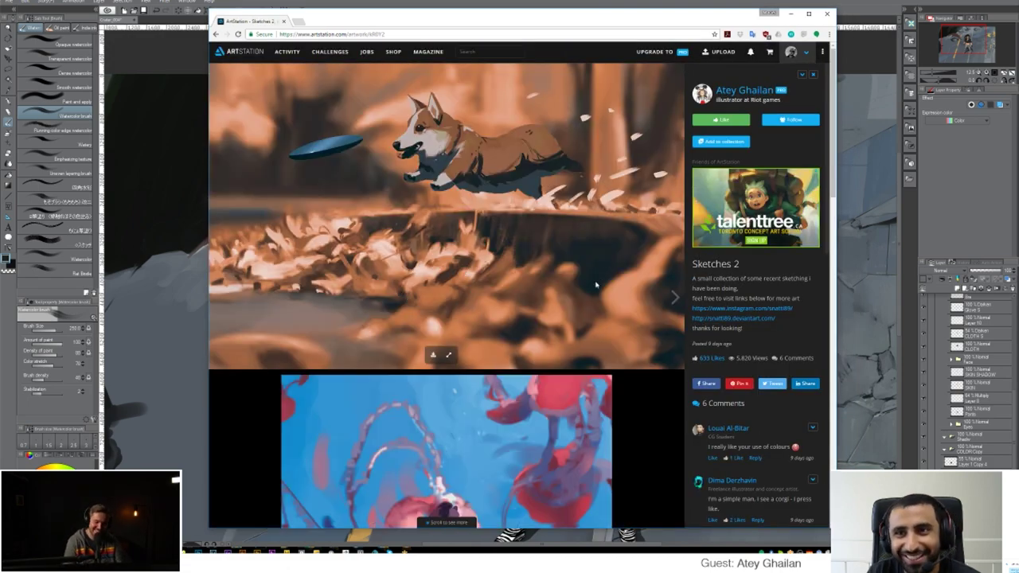
- Look through the Sketches 2 images from the corgi down to the rider on the forest stairs
scroll(596, 284, down, 3)
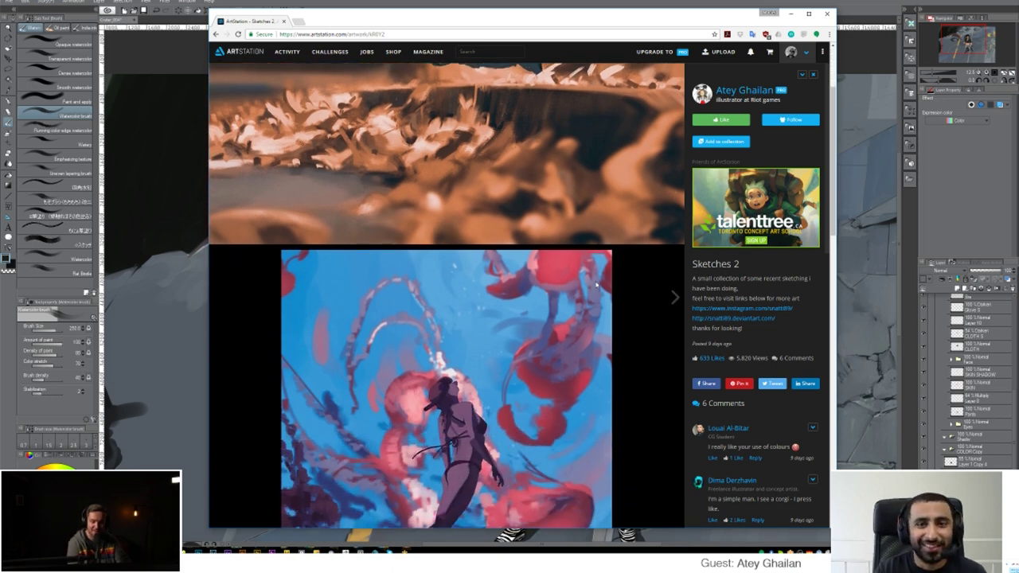
scroll(595, 284, up, 3)
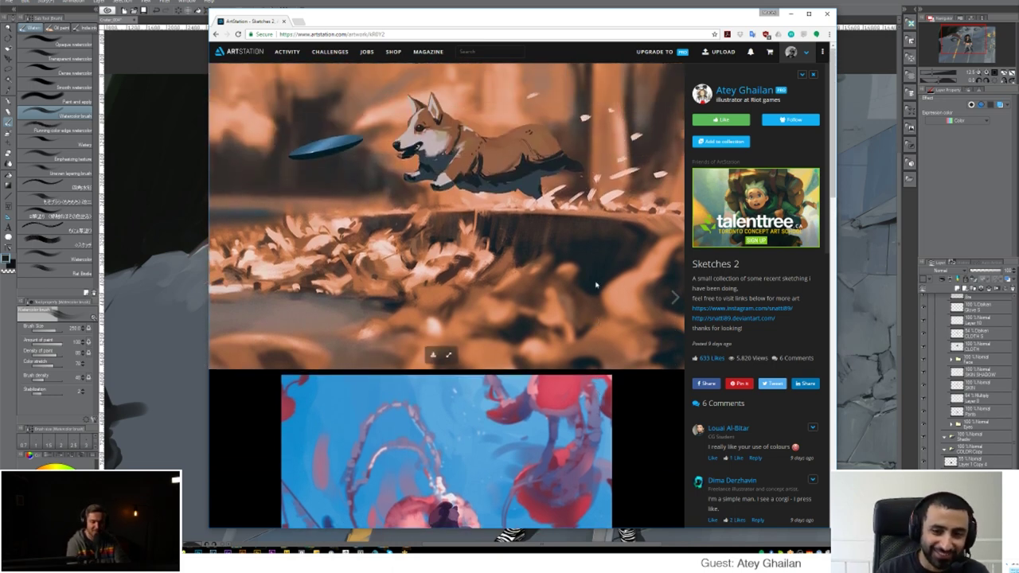
scroll(595, 284, down, 8)
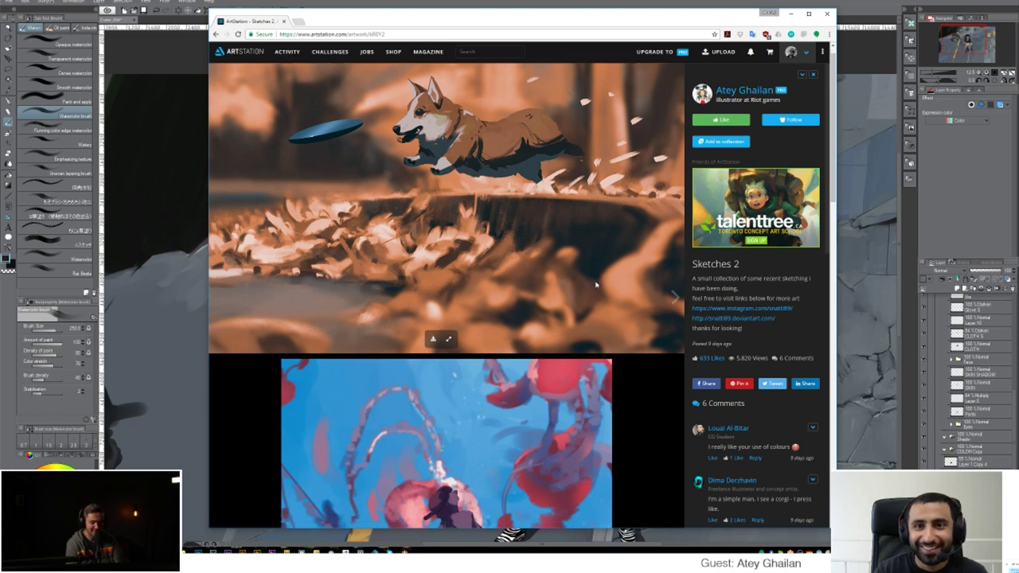
scroll(596, 284, down, 9)
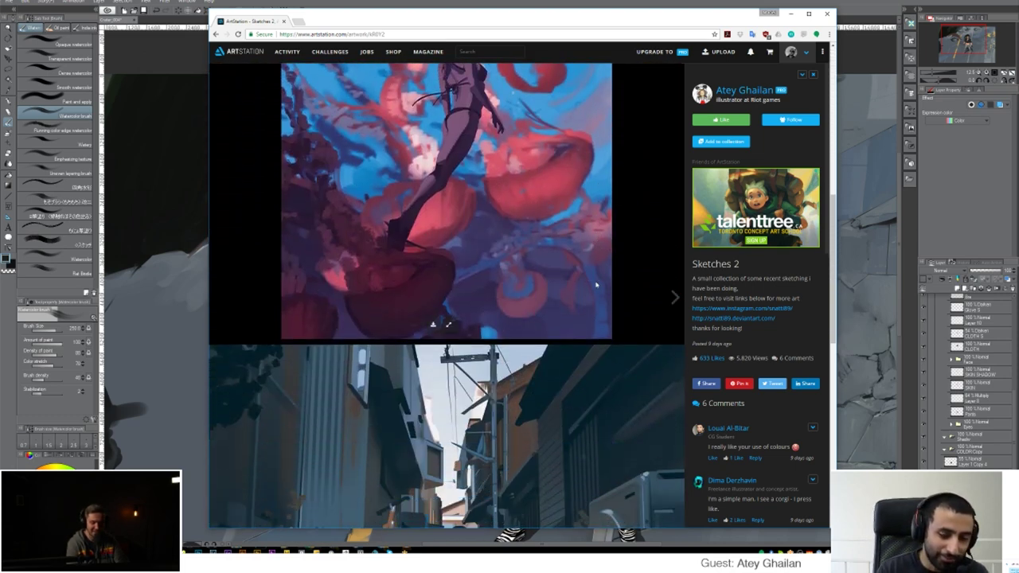
scroll(595, 285, down, 7)
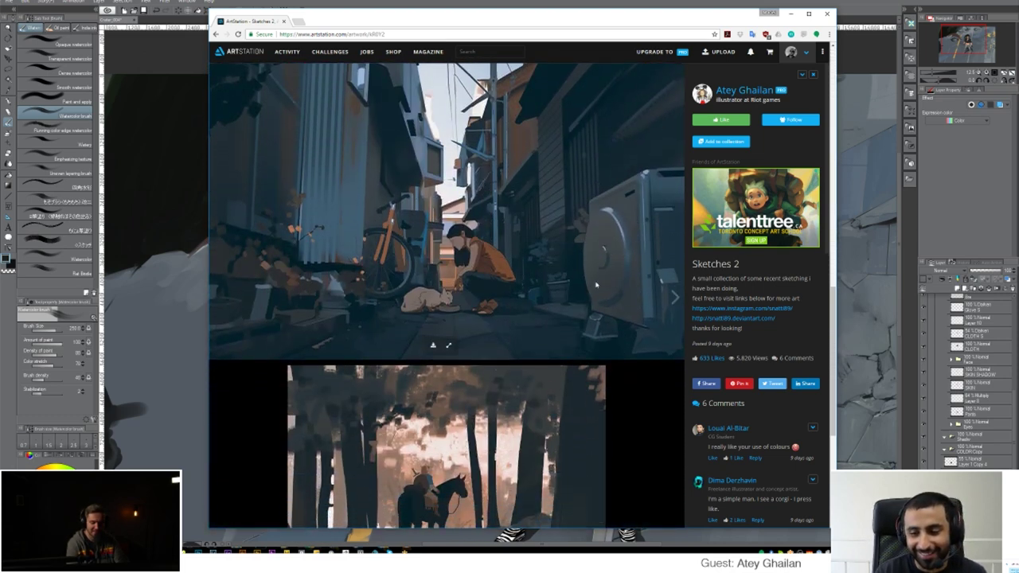
scroll(596, 284, down, 1)
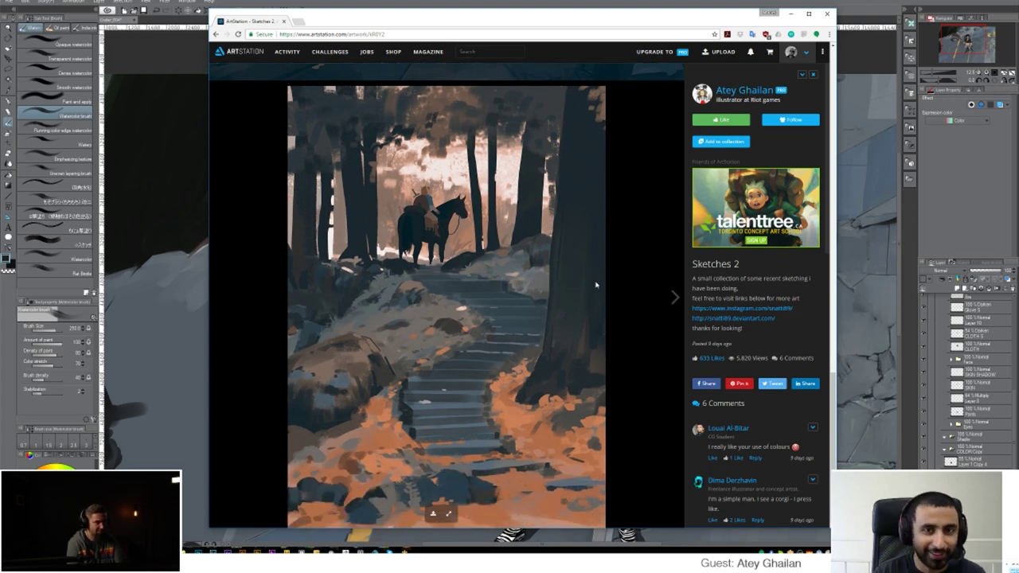
- Review the Sketches 2 images back up to the corgi and view the neighbouring Path of Miranda - Pilot episode project
scroll(596, 284, up, 10)
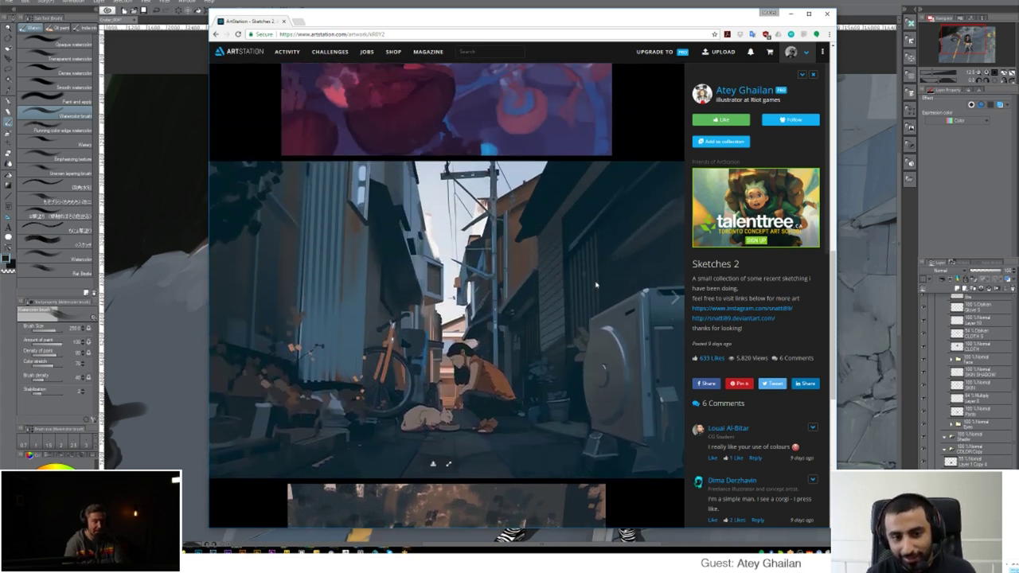
scroll(595, 284, up, 8)
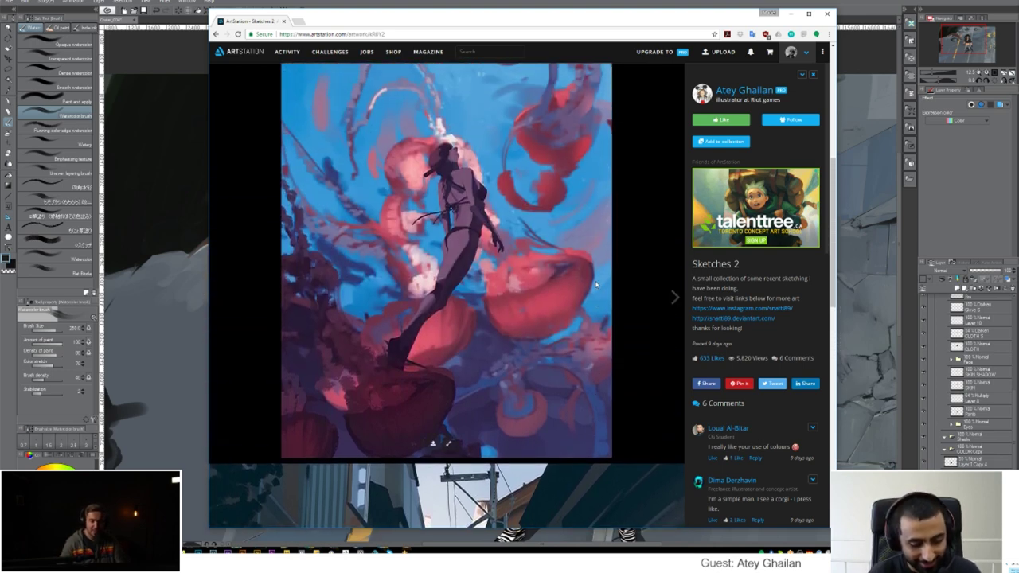
scroll(596, 284, up, 4)
scroll(596, 285, up, 2)
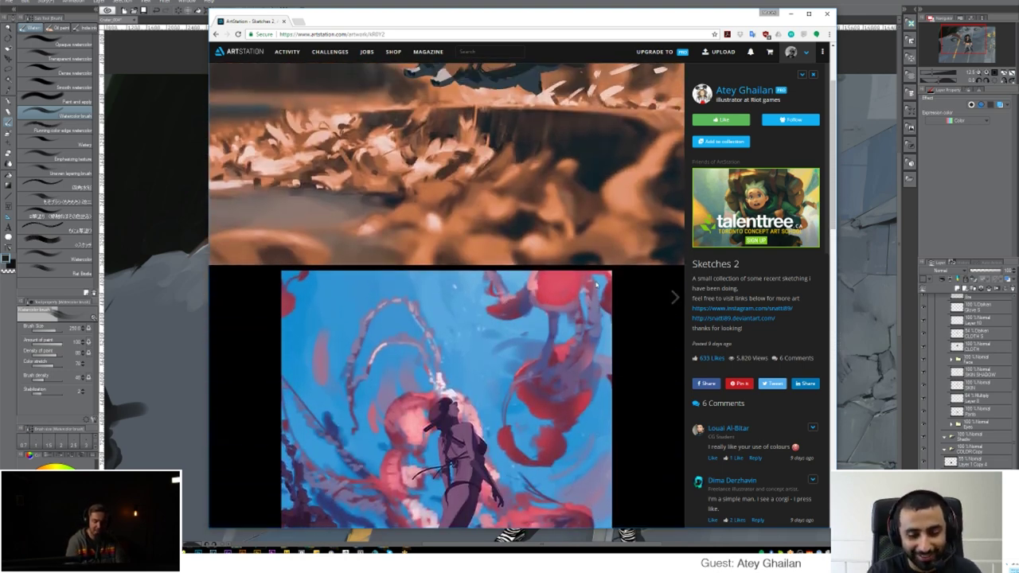
scroll(595, 284, up, 3)
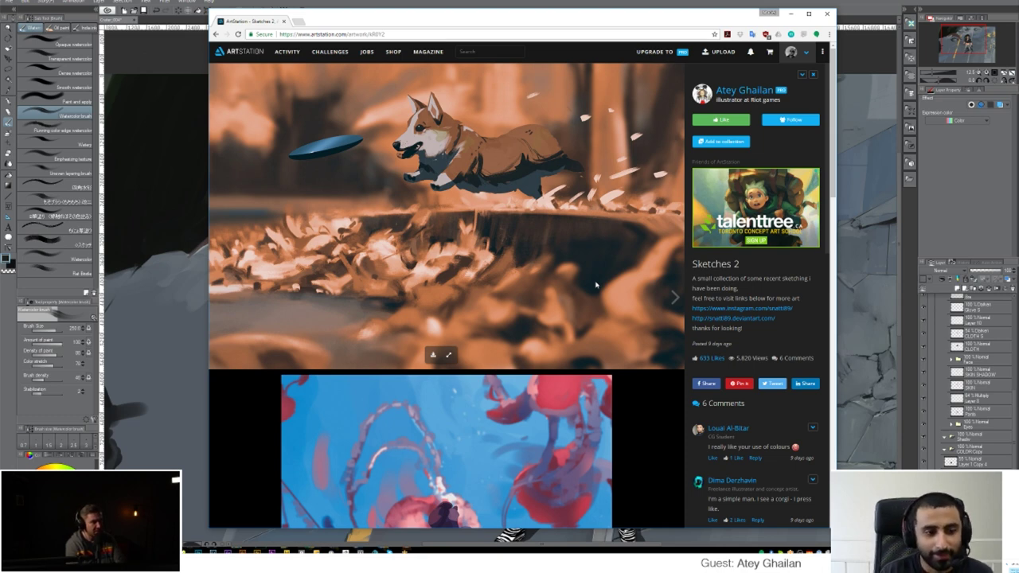
key(Right)
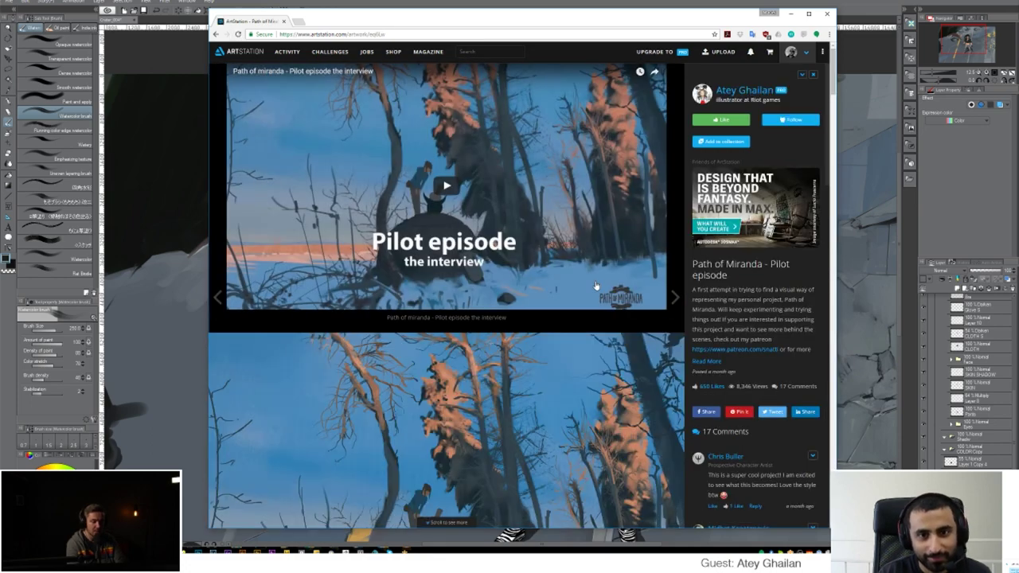
key(Left)
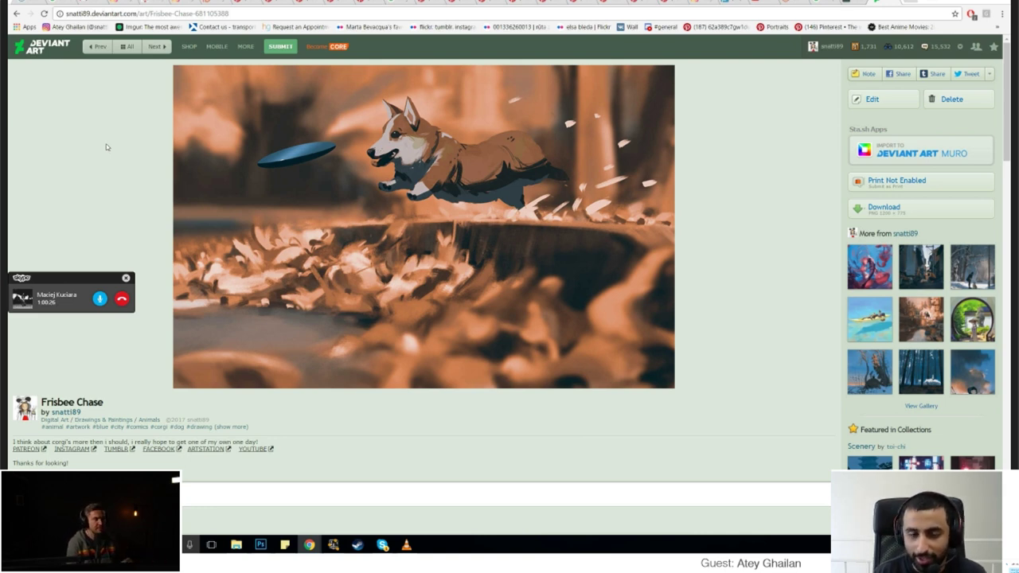
- Return from Frisbee Chase to the DeviantArt gallery and open the kayak painting Throwback sketch from last year
click(16, 14)
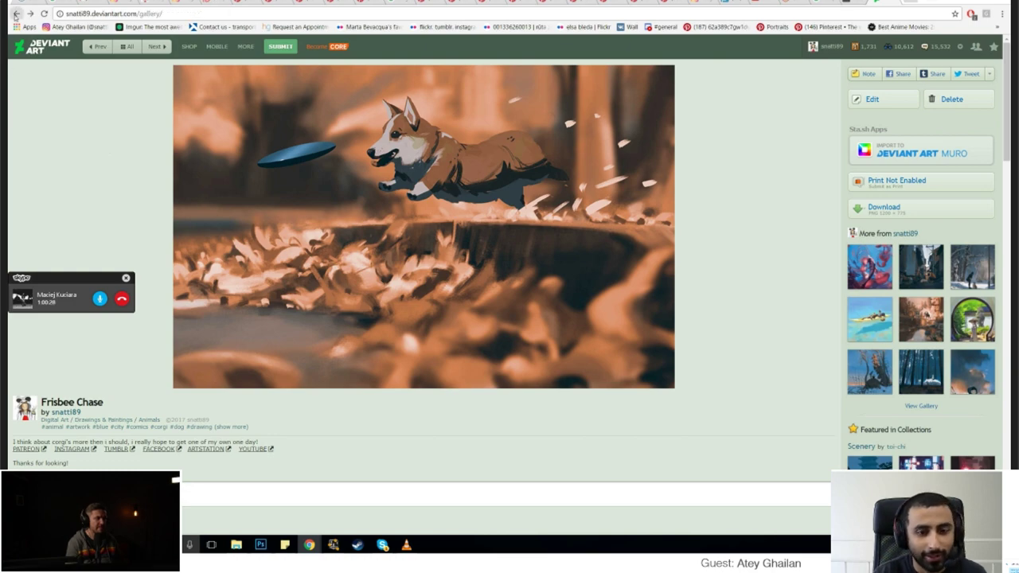
scroll(562, 350, down, 1)
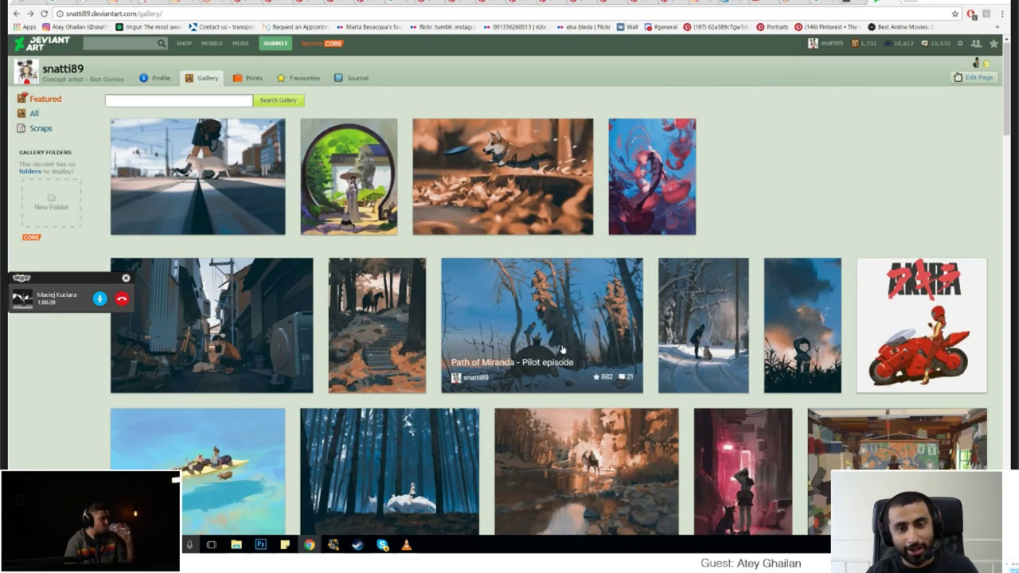
scroll(563, 349, down, 2)
click(225, 326)
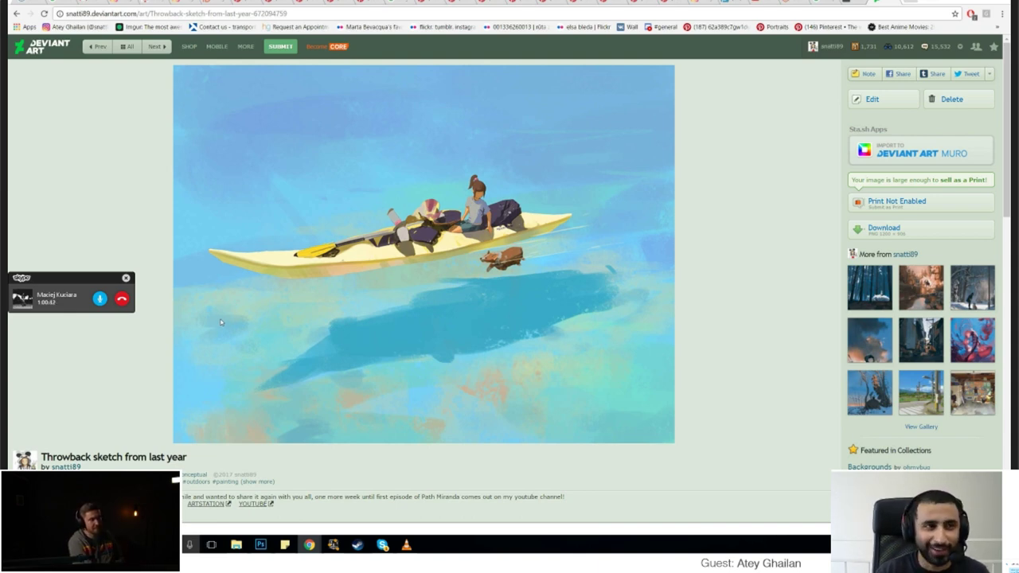
- Go back to the gallery and open the Ulf and toki painting of the corgi with the top-hatted bird
click(15, 15)
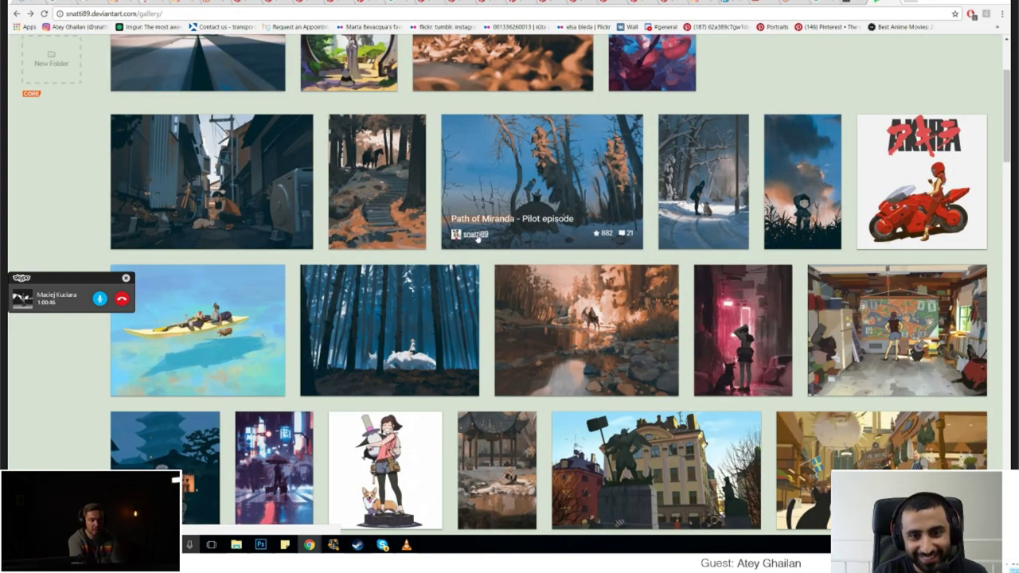
scroll(517, 243, down, 1)
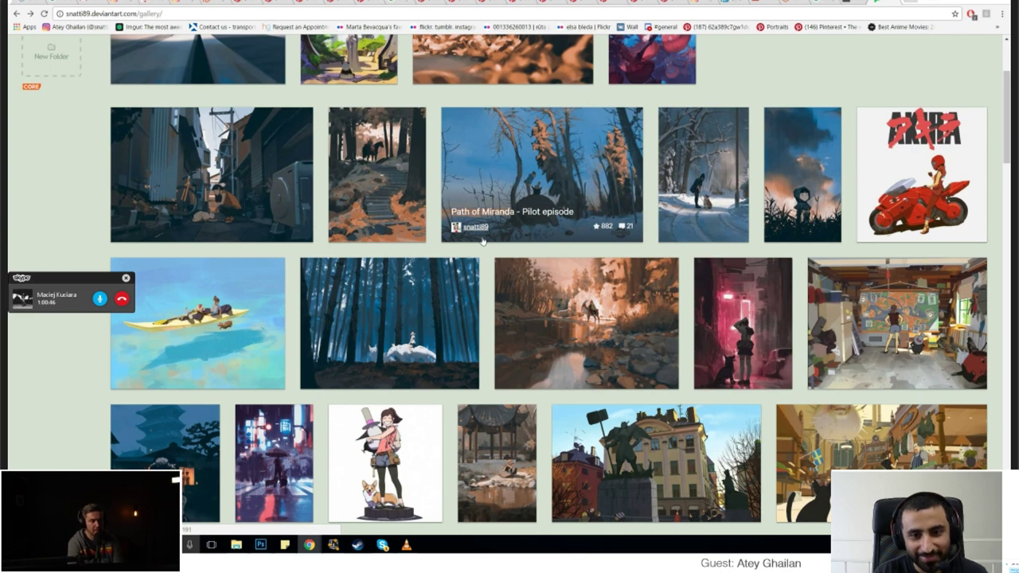
scroll(625, 255, down, 1)
scroll(626, 255, down, 2)
click(652, 374)
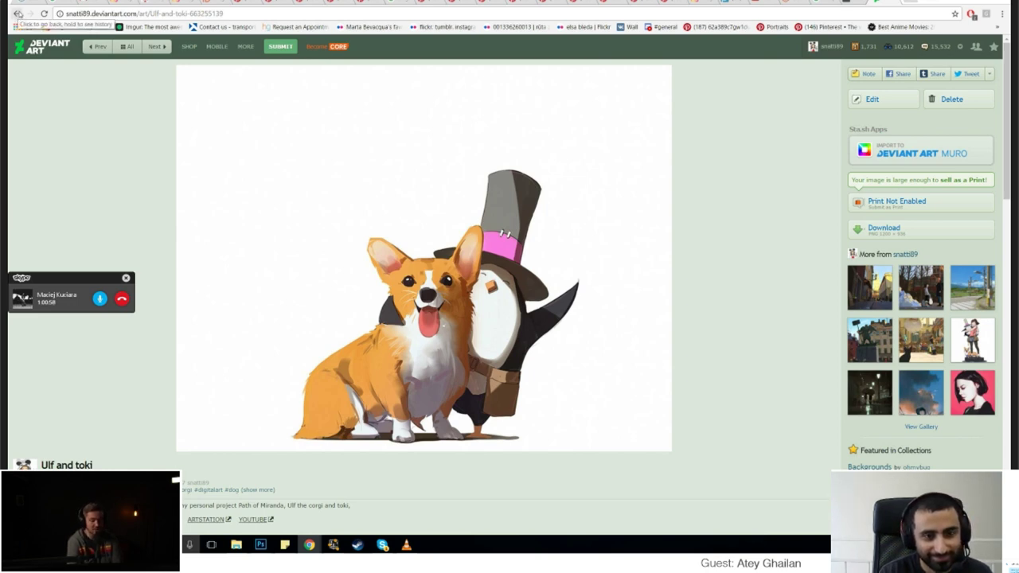
- Go back to the gallery and open the Huntington park painting of the corgi chasing a red ball
click(18, 13)
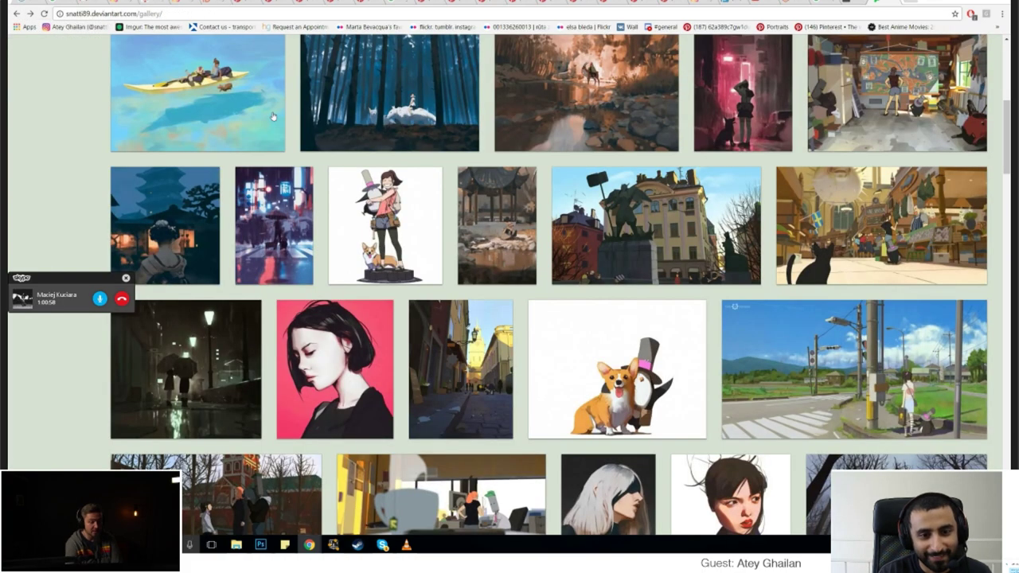
scroll(517, 239, down, 3)
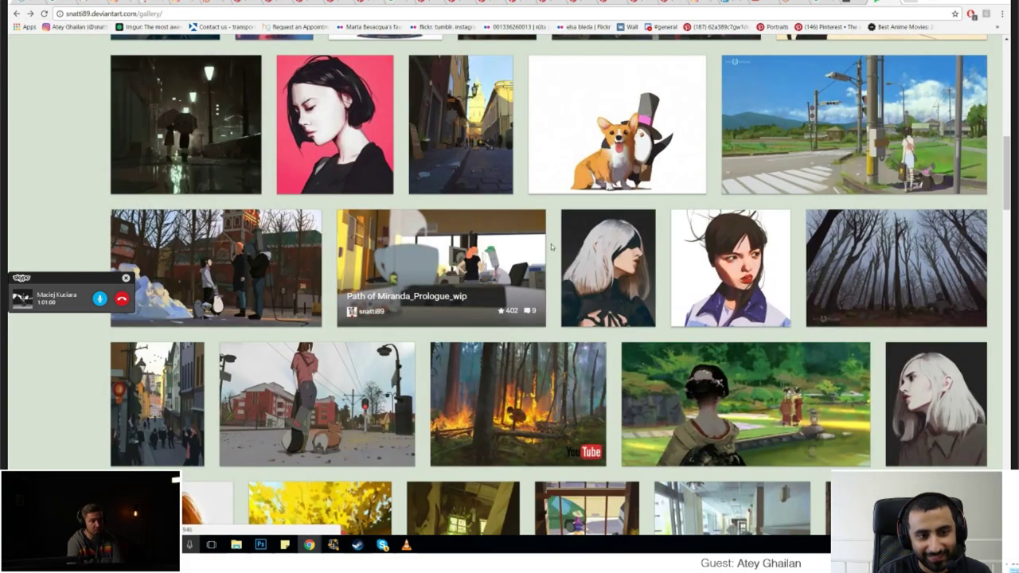
scroll(551, 247, down, 2)
click(342, 295)
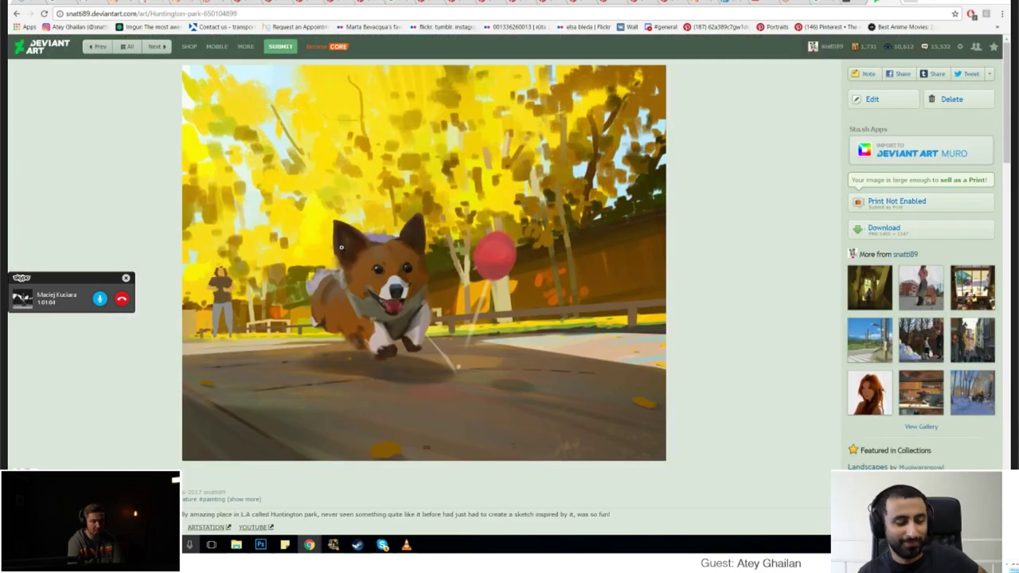